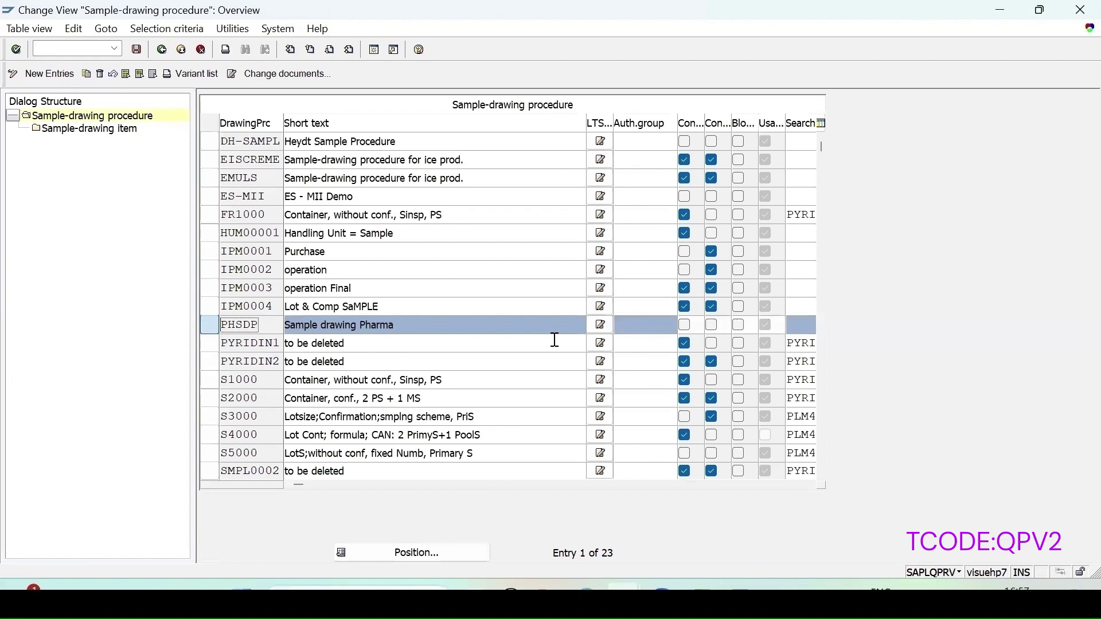
- Open the sample-drawing item details of procedure T1 (Test1)
{"action": "scroll", "coordinate": [555, 340], "scroll_direction": "down", "scroll_amount": 2}
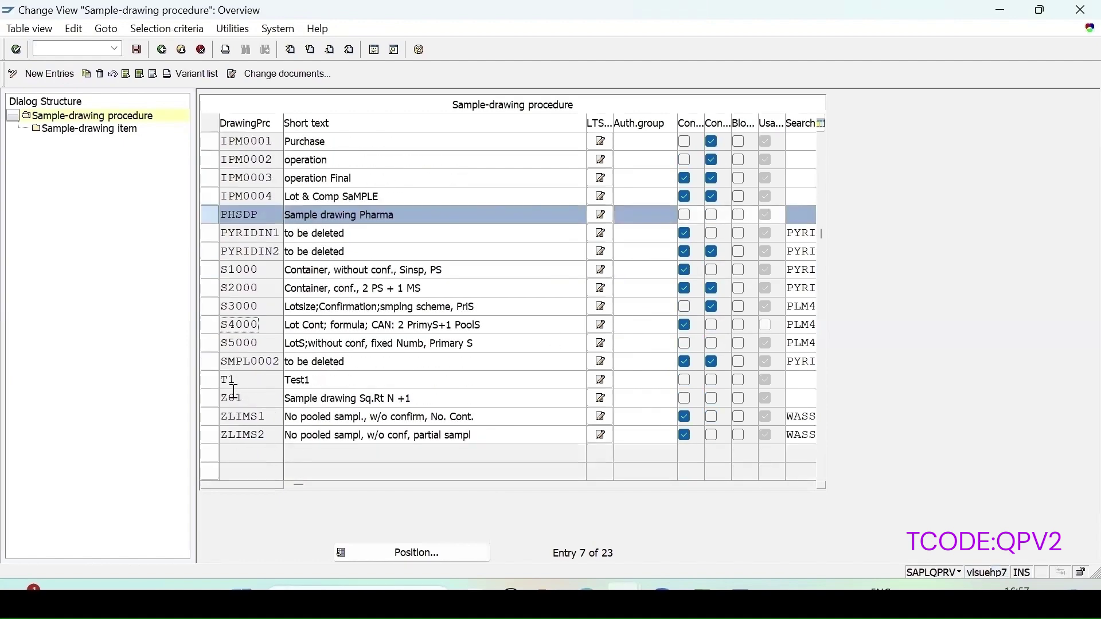
{"action": "left_click", "coordinate": [211, 381]}
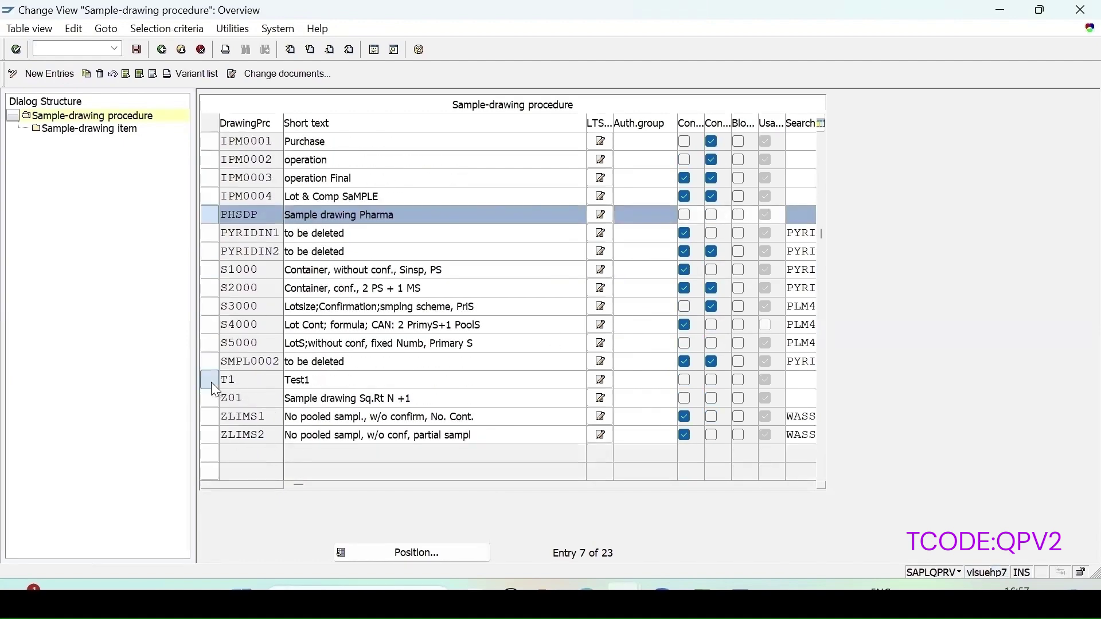
{"action": "left_click", "coordinate": [210, 216]}
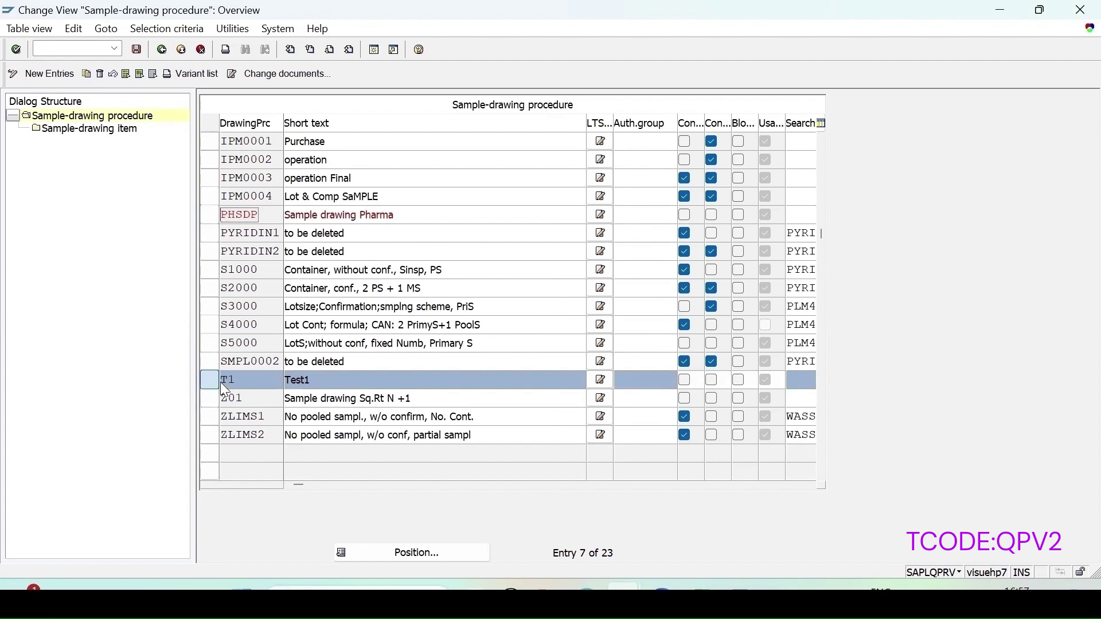
{"action": "double_click", "coordinate": [93, 134]}
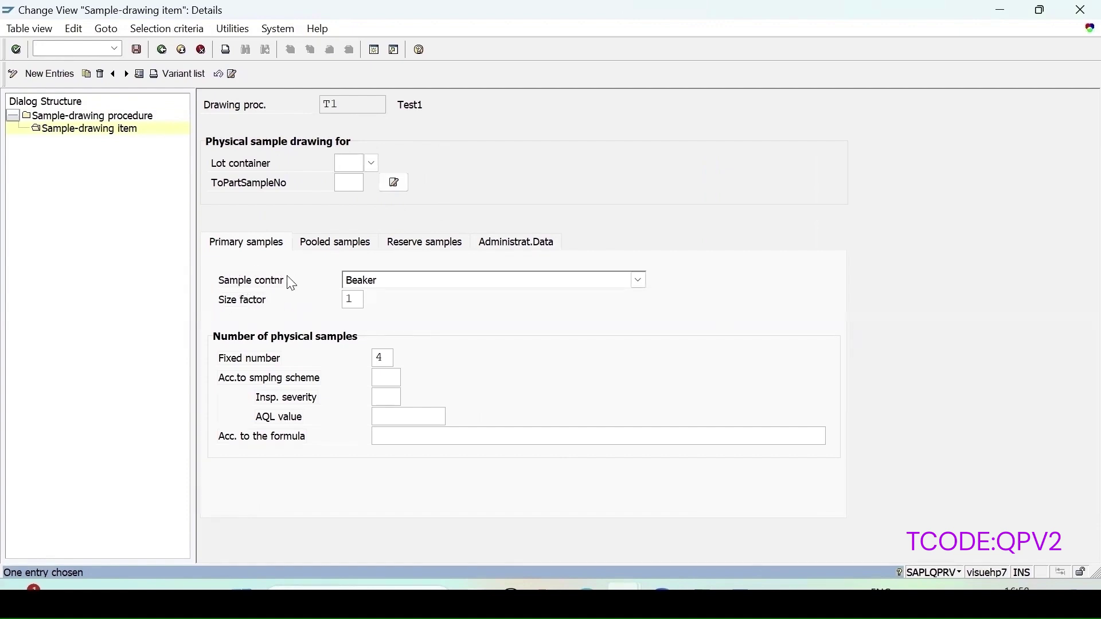
- Examine the primary sample settings of procedure T1, including the available sample containers and the fixed number
{"action": "left_click", "coordinate": [531, 284]}
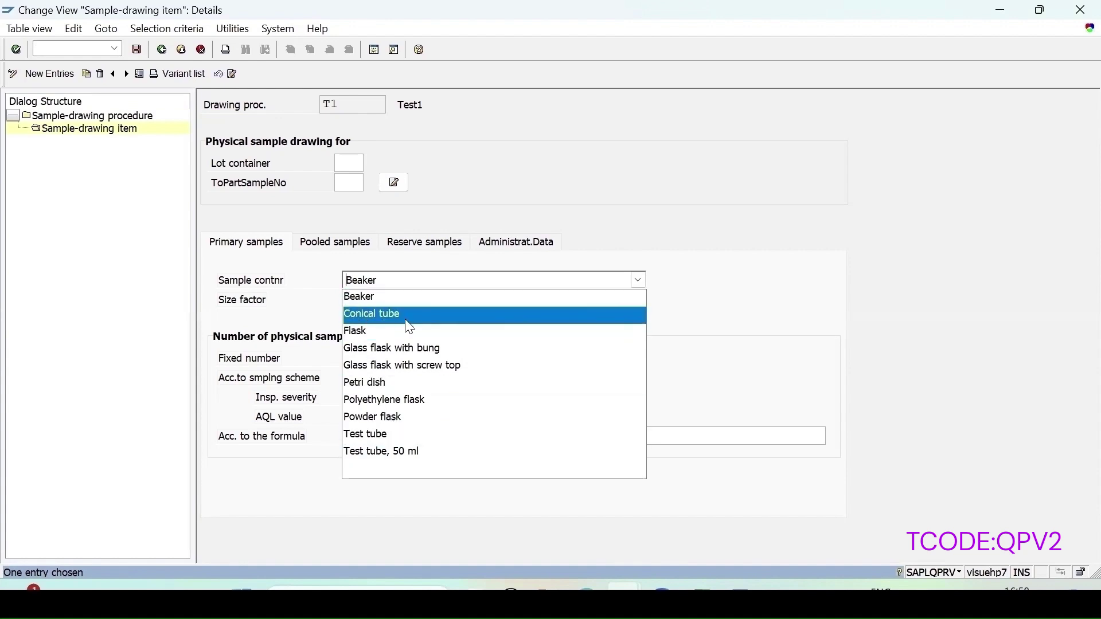
{"action": "left_click", "coordinate": [714, 322]}
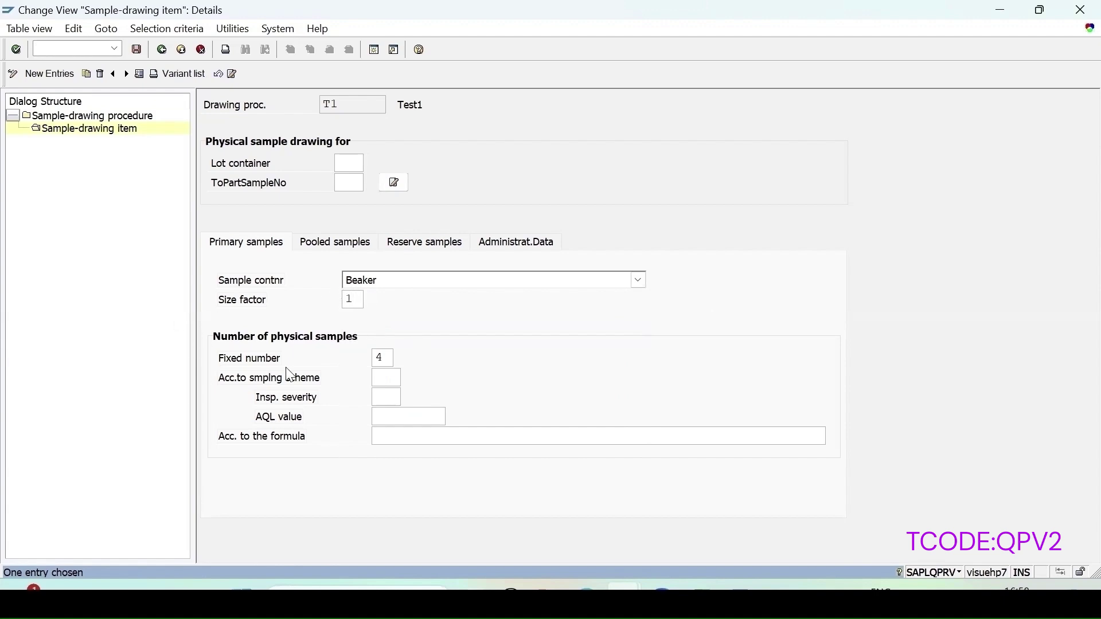
{"action": "left_click", "coordinate": [394, 351]}
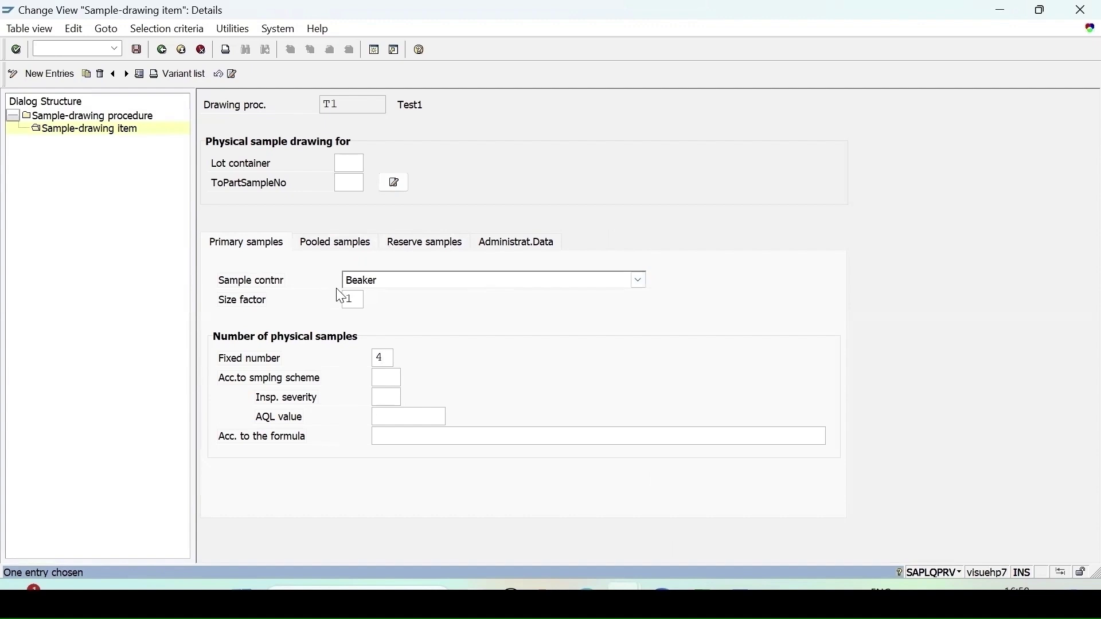
{"action": "left_click", "coordinate": [405, 280]}
{"action": "left_click", "coordinate": [405, 280]}
{"action": "left_click", "coordinate": [344, 243]}
{"action": "left_click", "coordinate": [245, 245]}
- Examine the pooled samples' container, size factor and fixed number, and compare them with the primary samples
{"action": "left_click", "coordinate": [331, 246]}
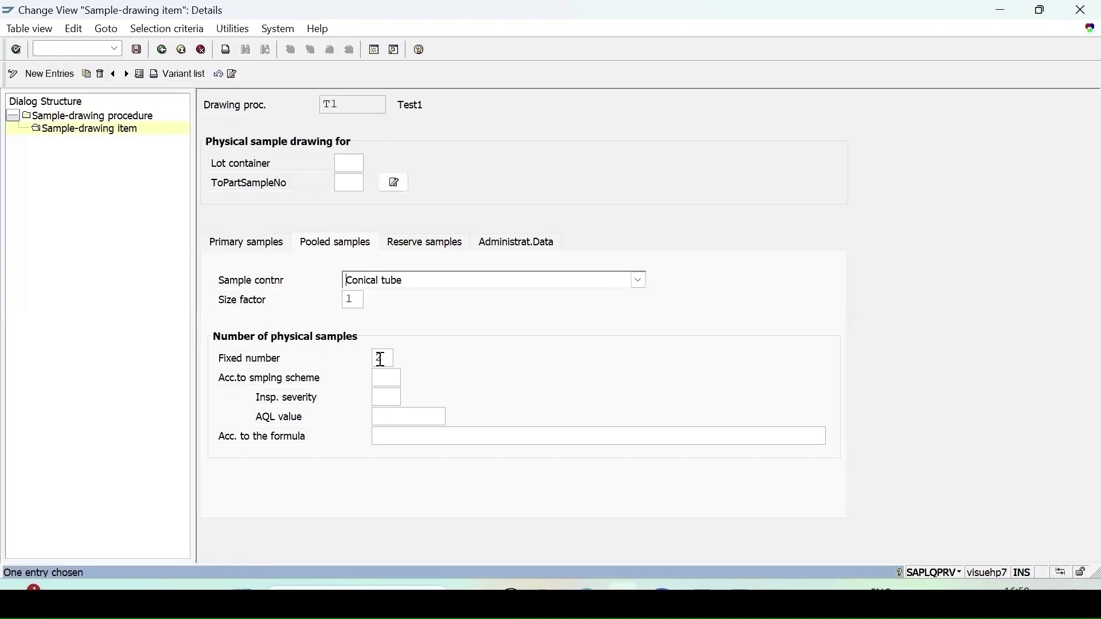
{"action": "type", "text": "2"}
{"action": "left_click_drag", "start_coordinate": [394, 360], "coordinate": [335, 358]}
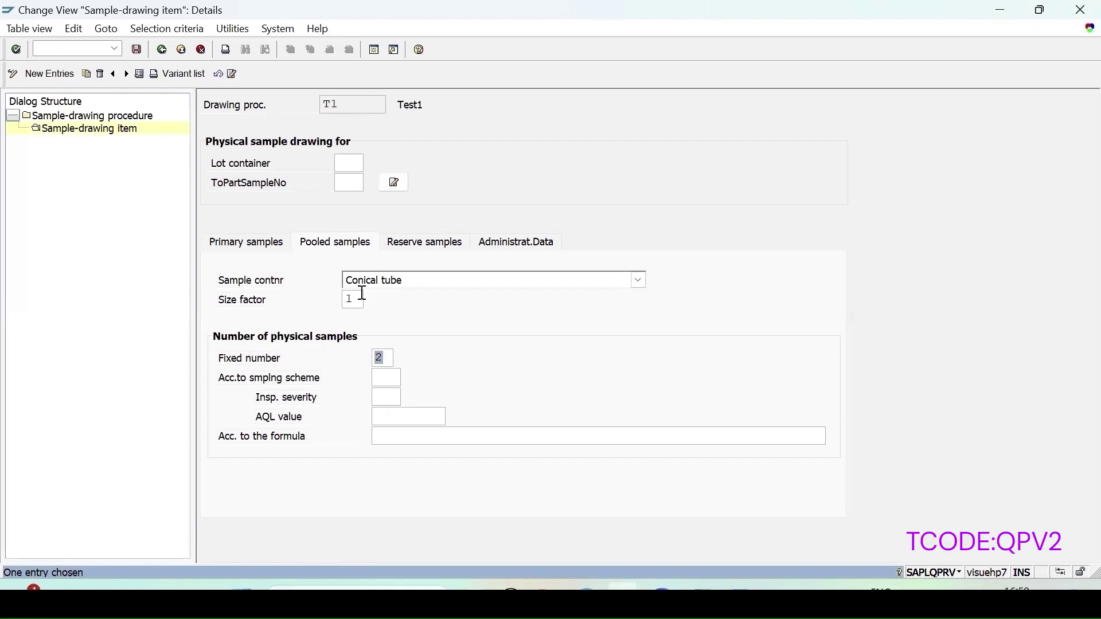
{"action": "left_click_drag", "start_coordinate": [364, 295], "coordinate": [332, 304]}
{"action": "left_click", "coordinate": [416, 281]}
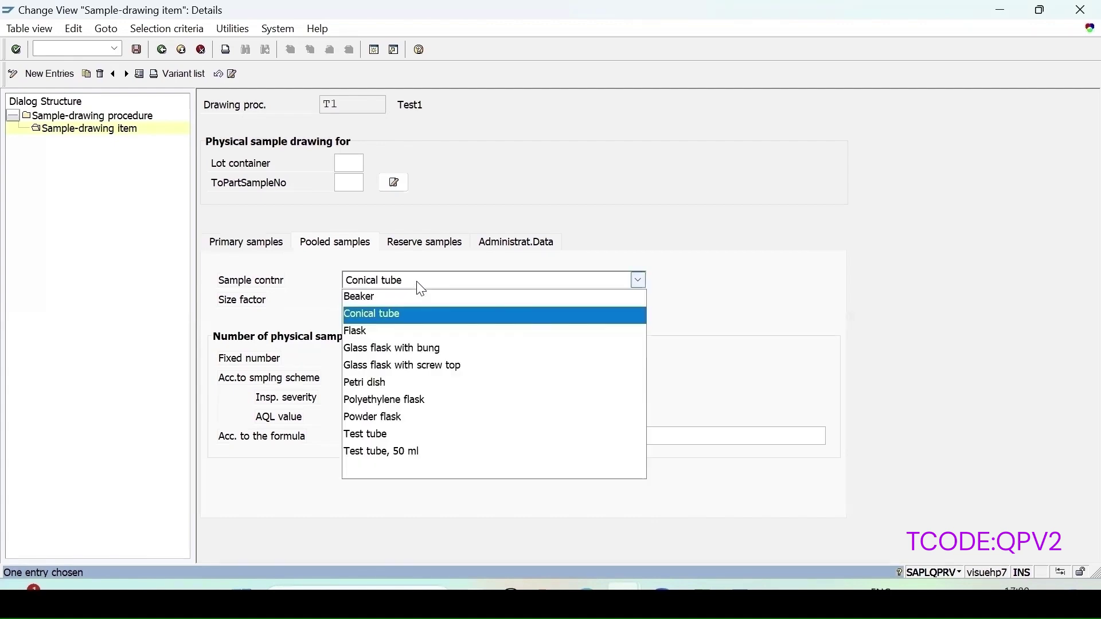
{"action": "left_click", "coordinate": [240, 248]}
{"action": "left_click", "coordinate": [237, 242]}
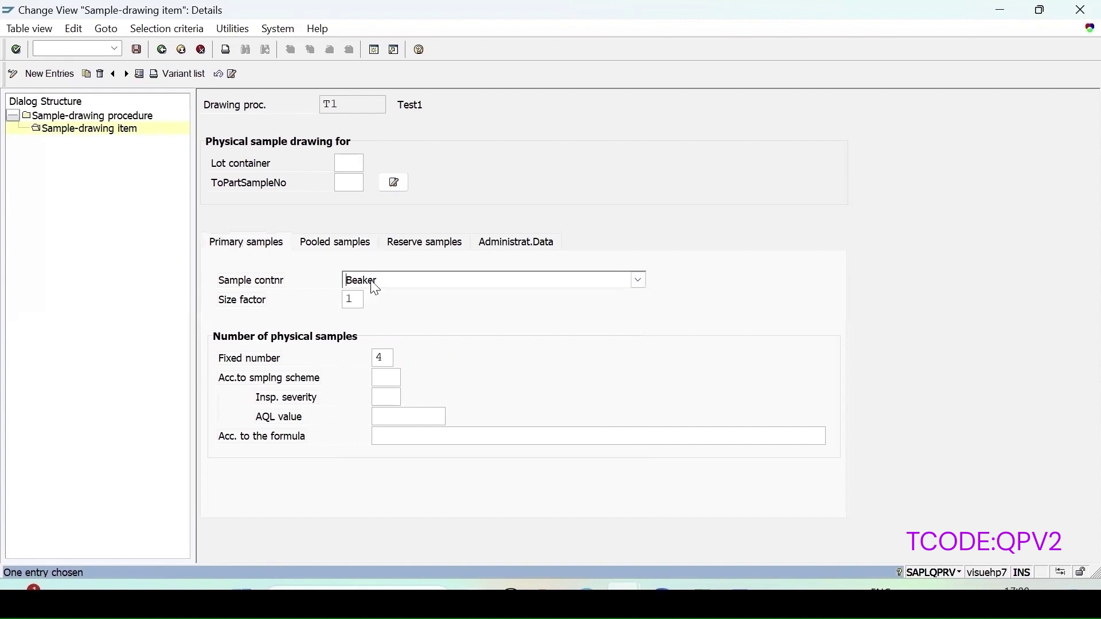
{"action": "left_click", "coordinate": [349, 242]}
{"action": "left_click", "coordinate": [403, 284]}
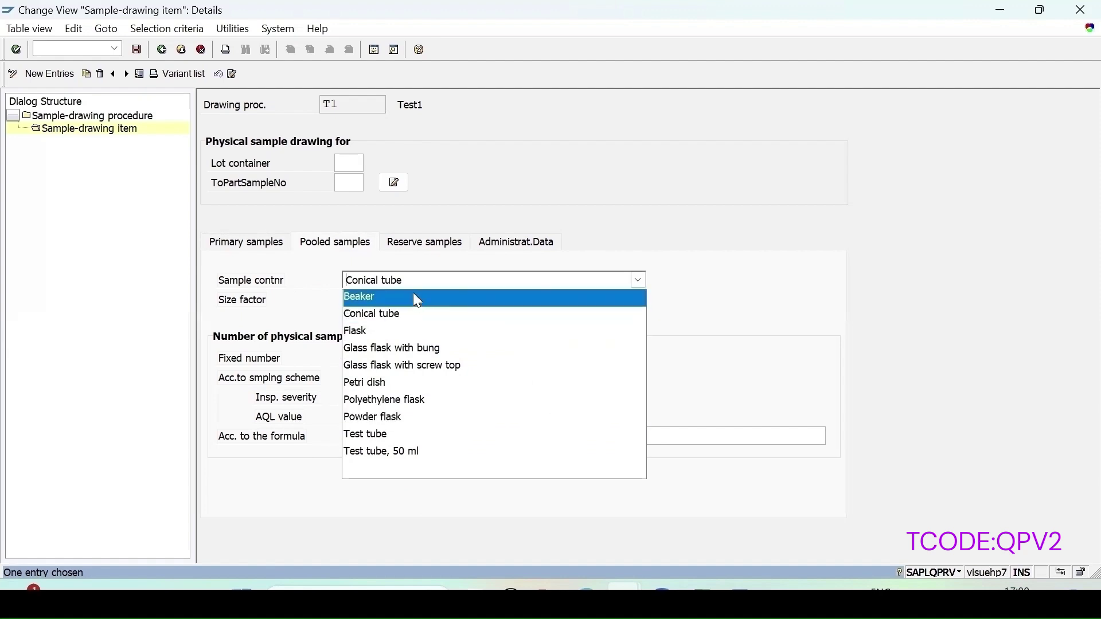
{"action": "left_click", "coordinate": [415, 278]}
- Set the sample container for the reserve samples to Test tube
{"action": "left_click", "coordinate": [421, 246]}
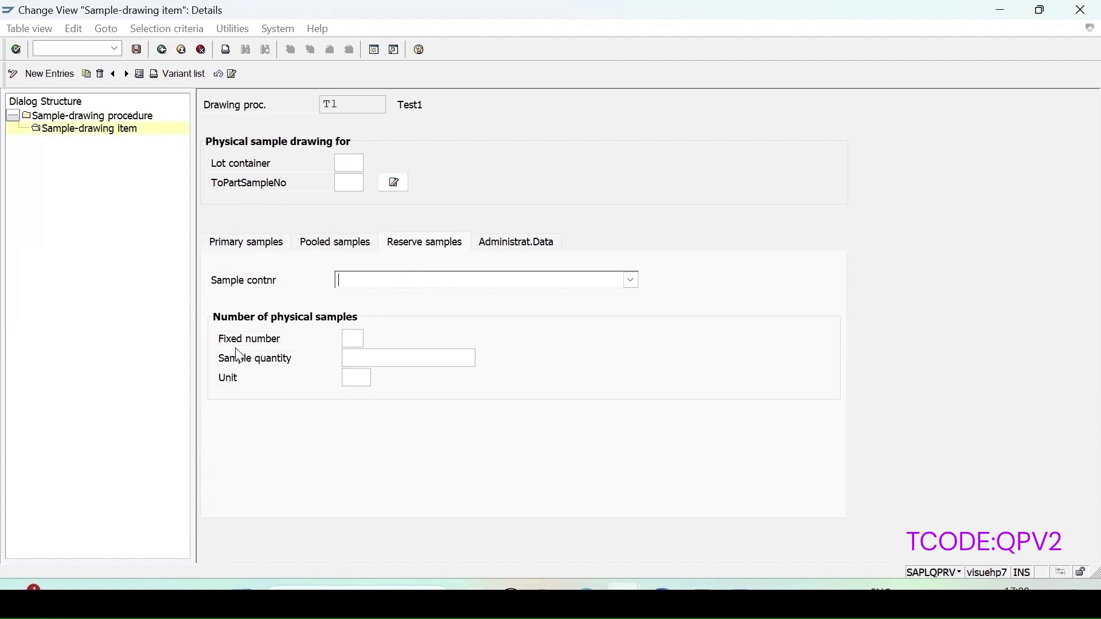
{"action": "left_click", "coordinate": [237, 246]}
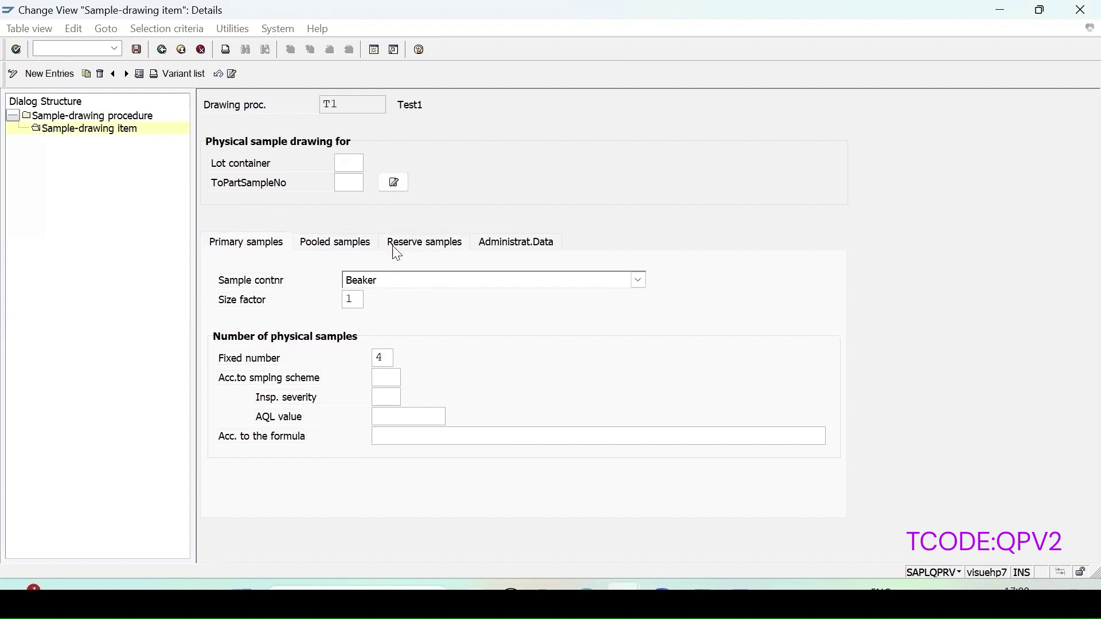
{"action": "left_click", "coordinate": [421, 251]}
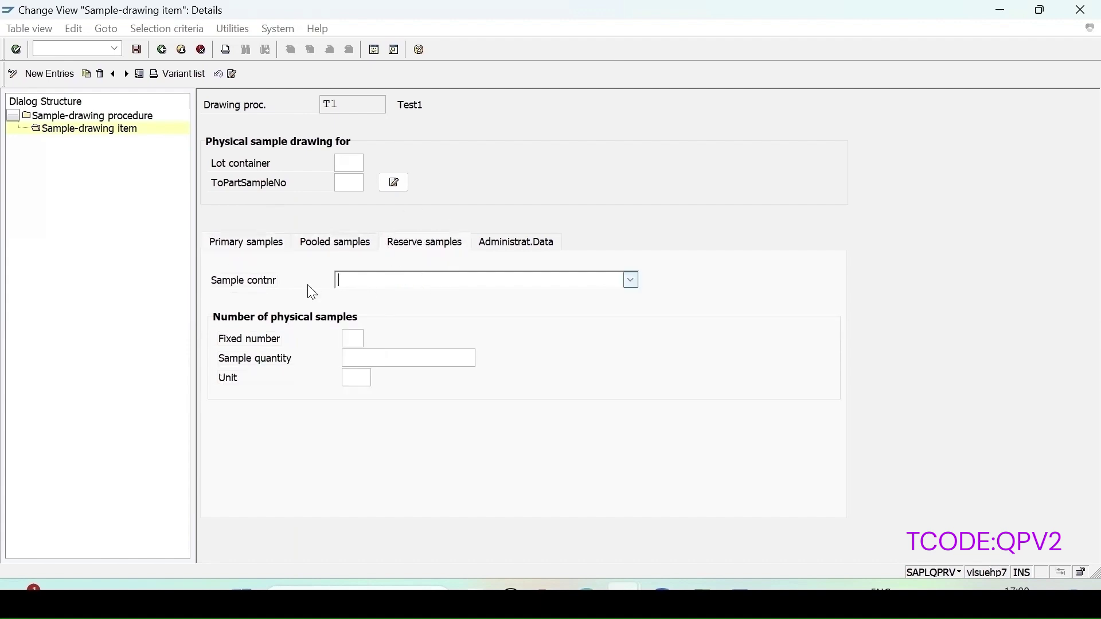
{"action": "left_click", "coordinate": [382, 281]}
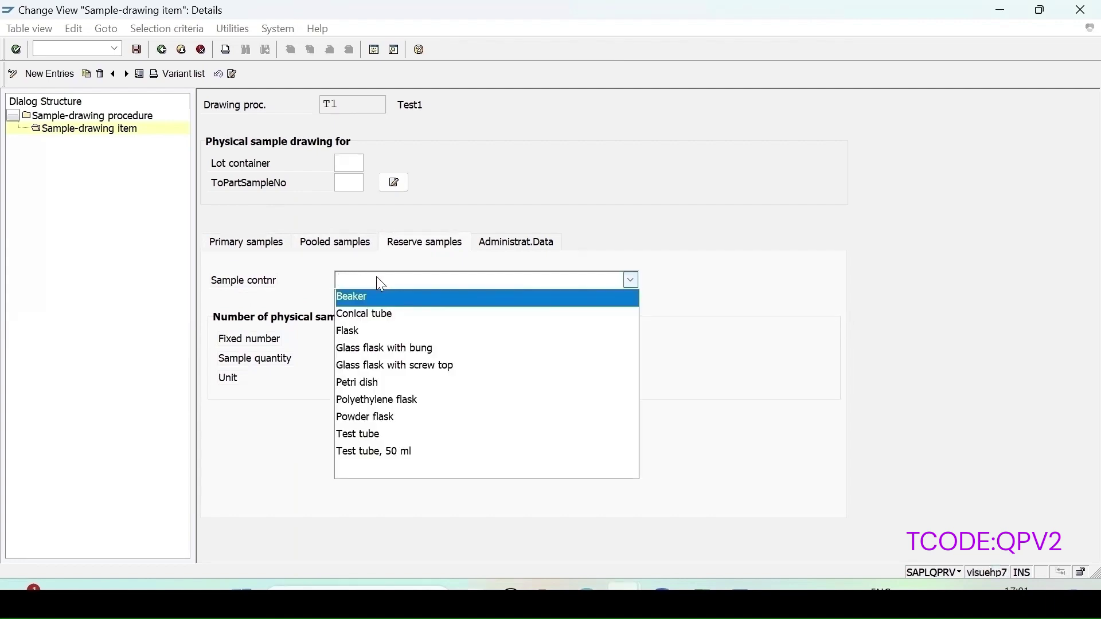
{"action": "left_click", "coordinate": [368, 437]}
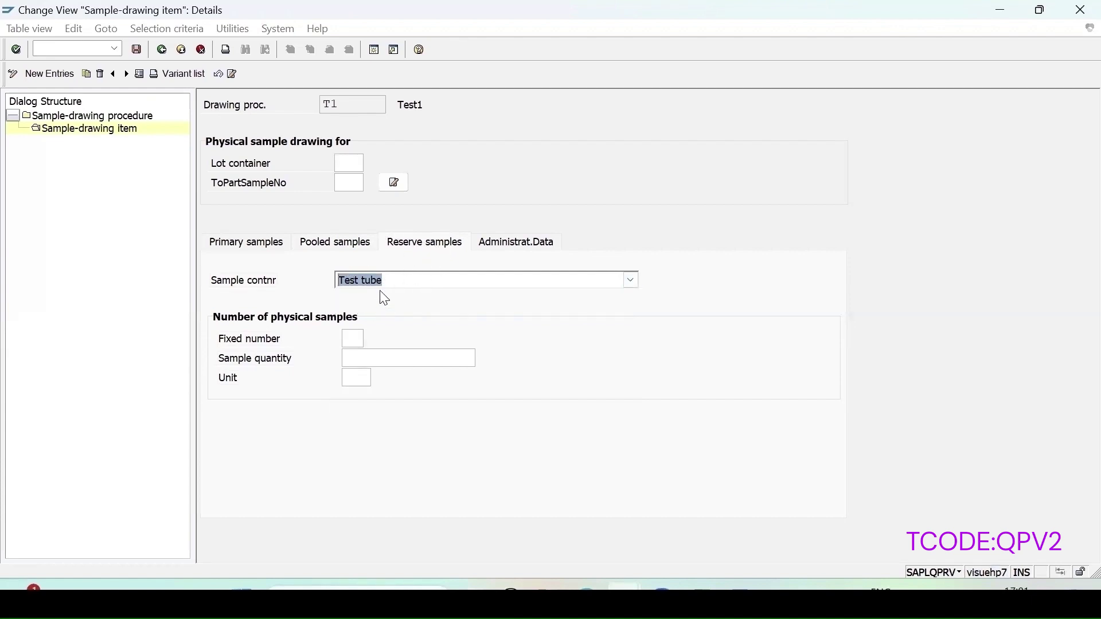
- Give the reserve samples a fixed number of 1 and a sample quantity of 1,000
{"action": "left_click", "coordinate": [246, 243]}
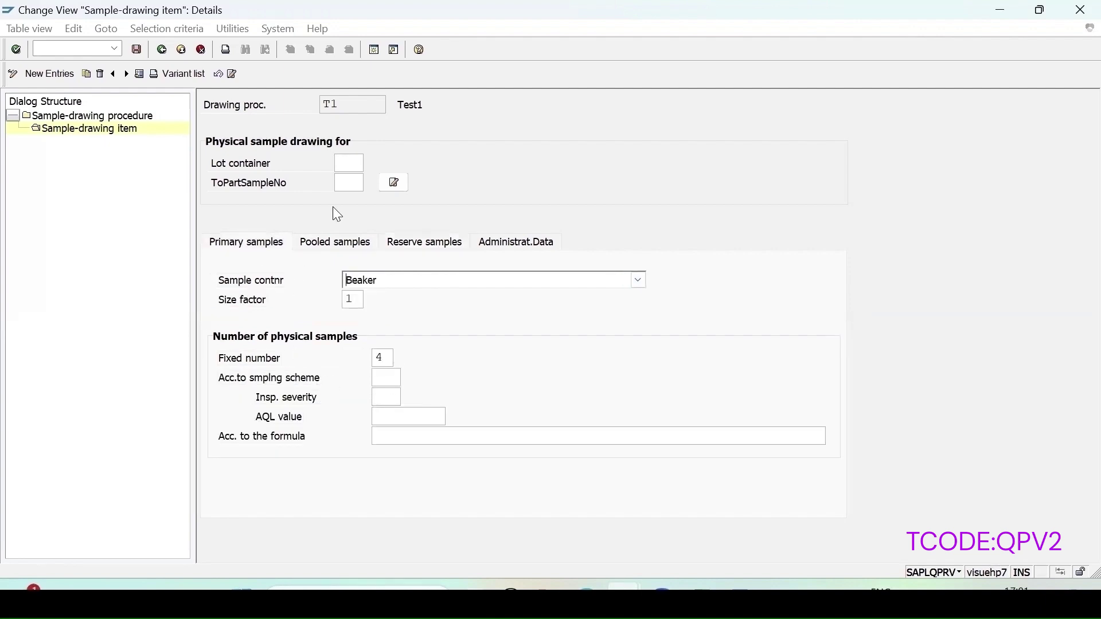
{"action": "left_click", "coordinate": [344, 246]}
{"action": "left_click", "coordinate": [430, 253]}
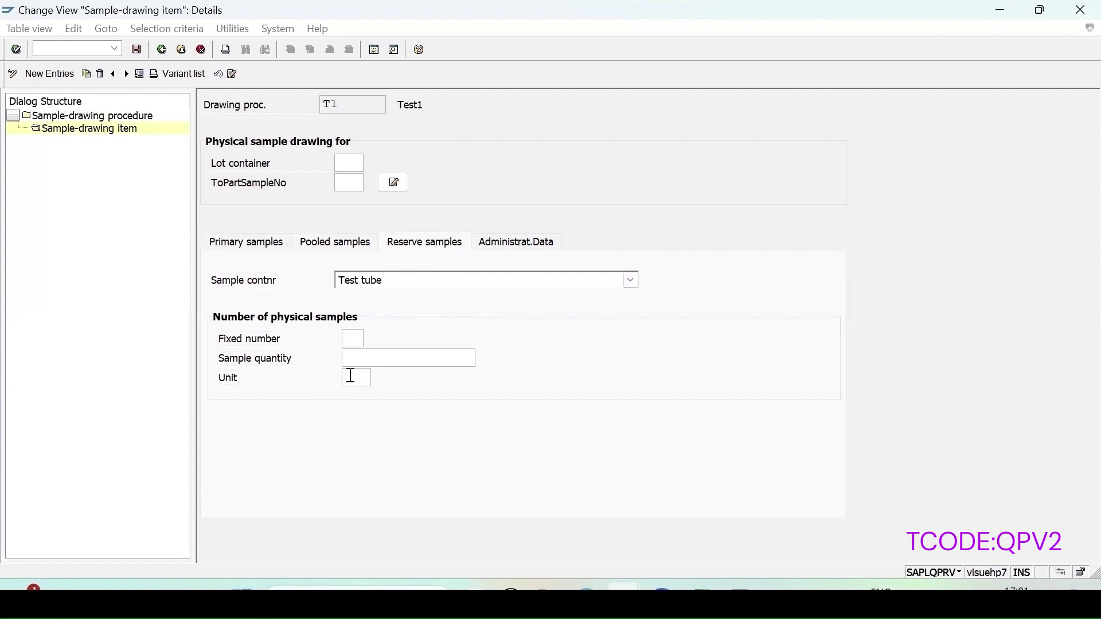
{"action": "left_click", "coordinate": [269, 246]}
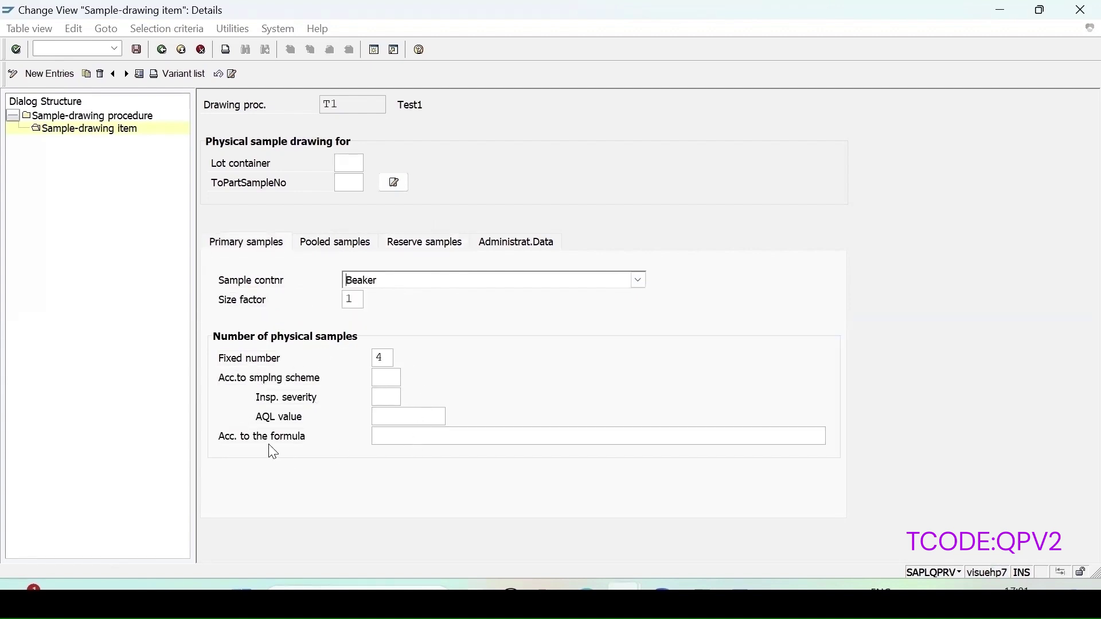
{"action": "left_click", "coordinate": [331, 243]}
{"action": "left_click", "coordinate": [422, 245]}
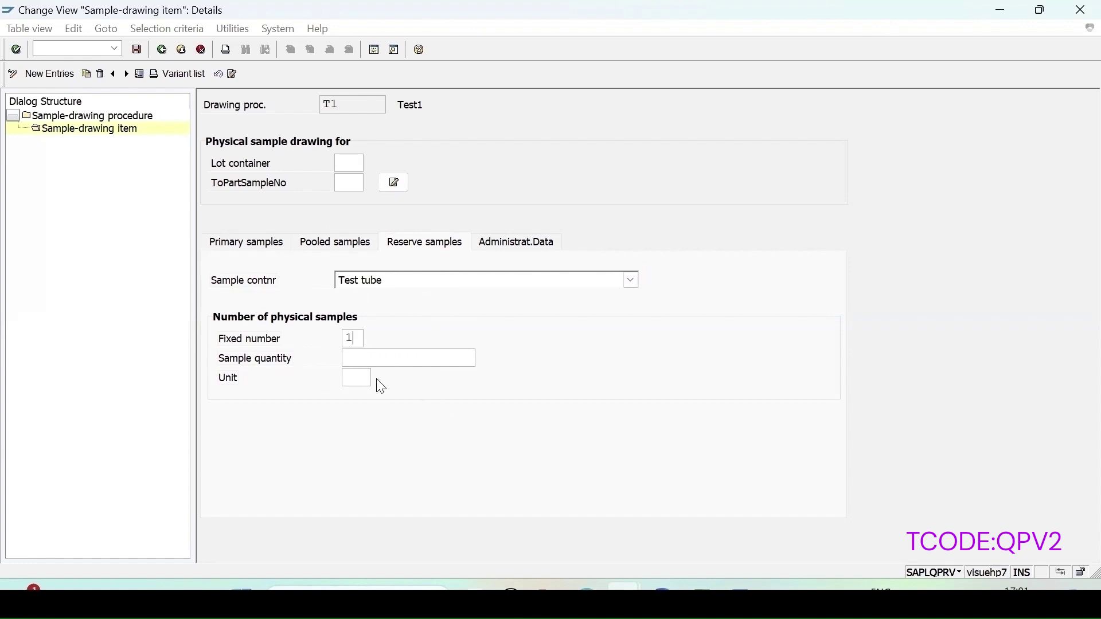
{"action": "left_click", "coordinate": [378, 364]}
{"action": "type", "text": "1,000"}
{"action": "key", "text": "Return"}
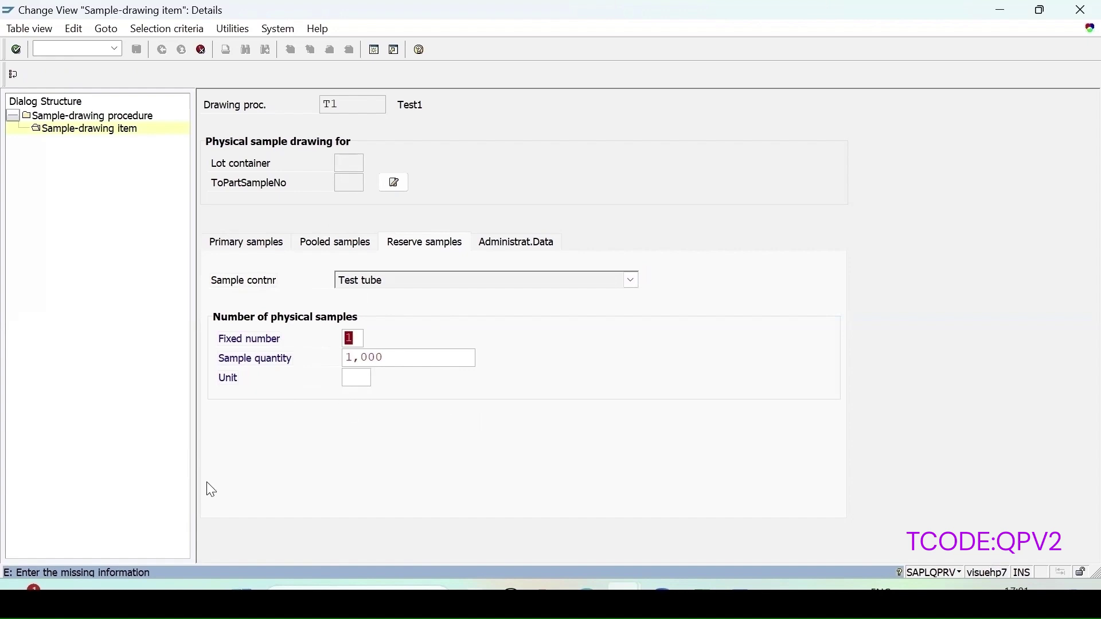
- Read the explanation of the missing-information error and set the reserve sample unit to ML
{"action": "double_click", "coordinate": [110, 573]}
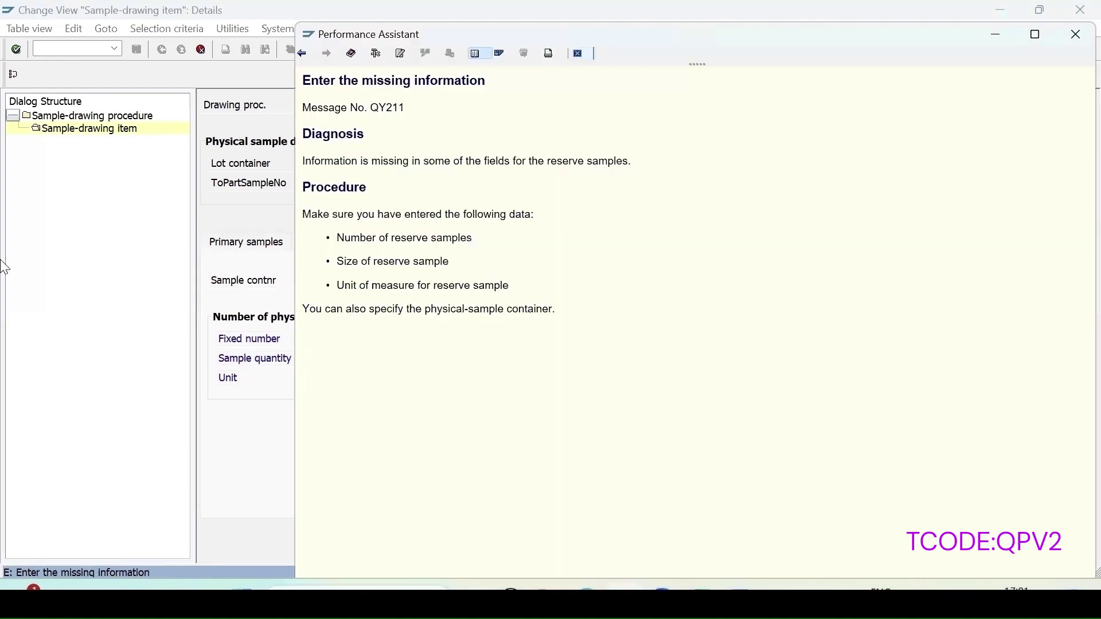
{"action": "left_click", "coordinate": [579, 53]}
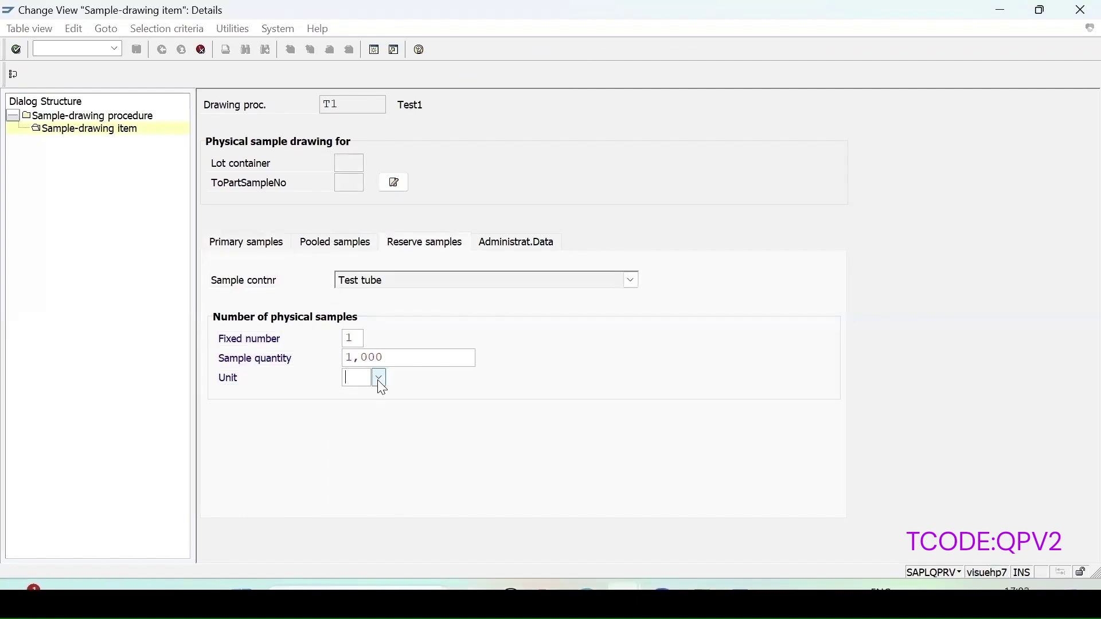
{"action": "left_click", "coordinate": [379, 380]}
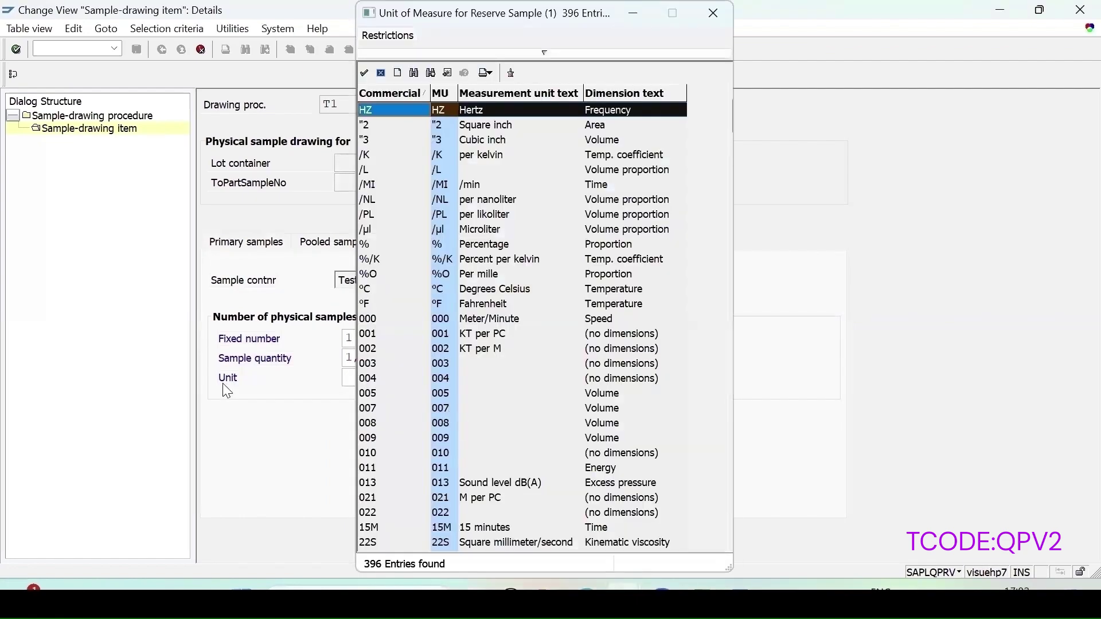
{"action": "scroll", "coordinate": [476, 485], "scroll_direction": "down", "scroll_amount": 10}
{"action": "double_click", "coordinate": [456, 485]}
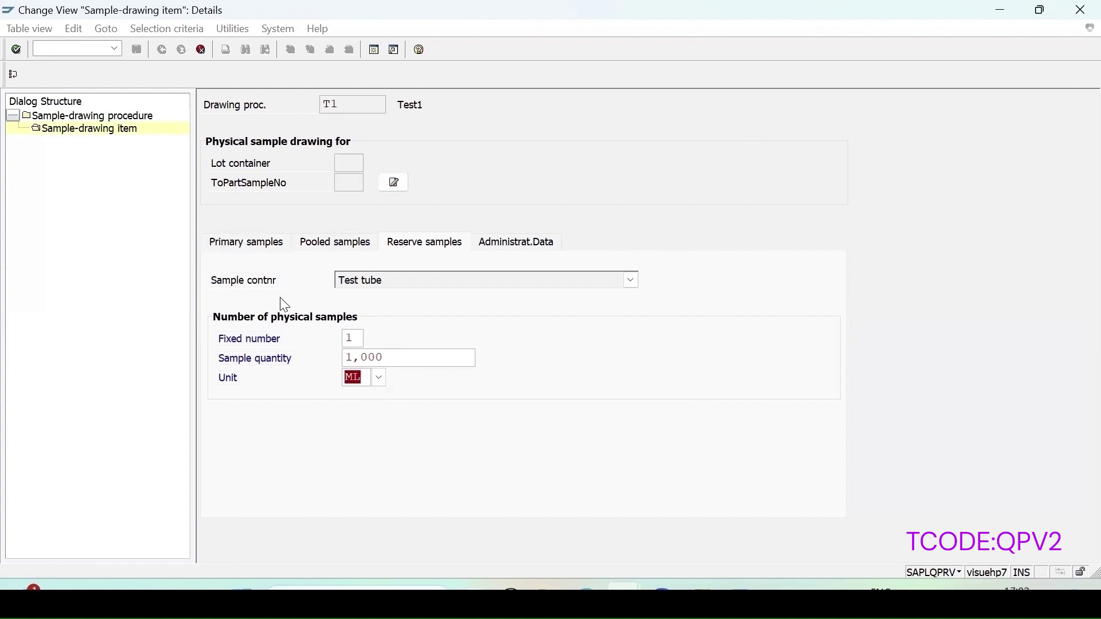
{"action": "key", "text": "Return"}
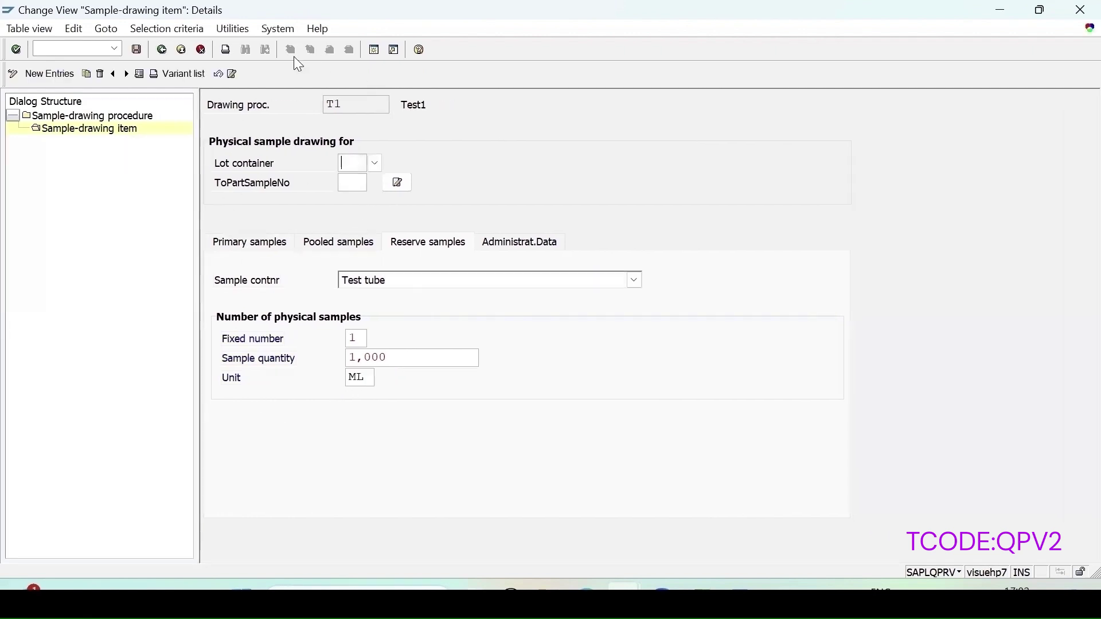
- Return to the procedure overview and add a new sample-drawing procedure T2 with the short text T2
{"action": "left_click", "coordinate": [90, 115]}
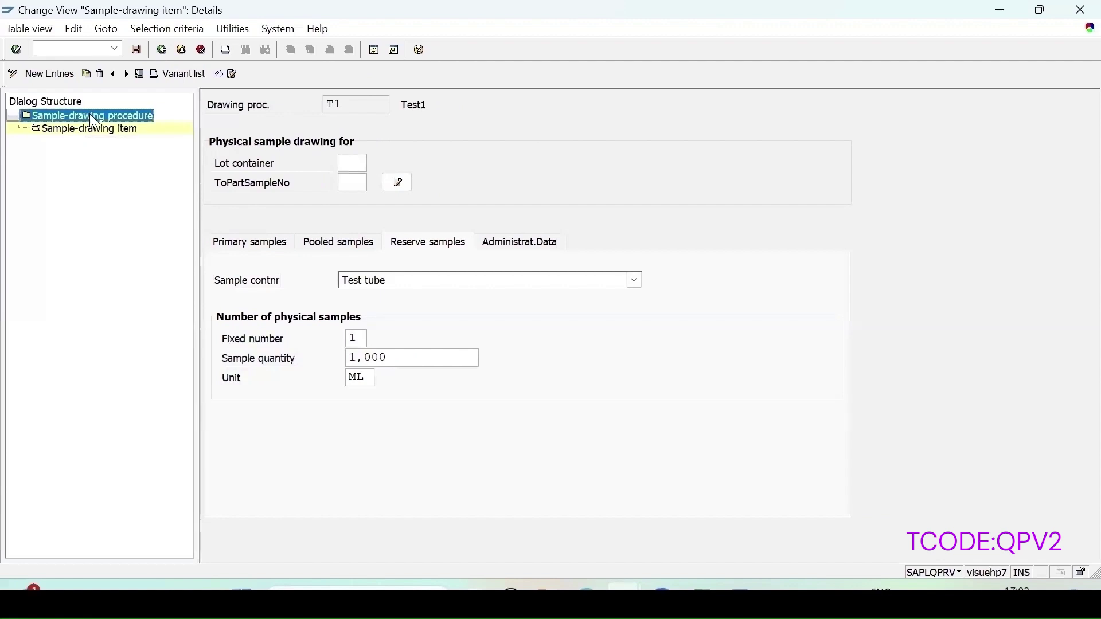
{"action": "double_click", "coordinate": [94, 115]}
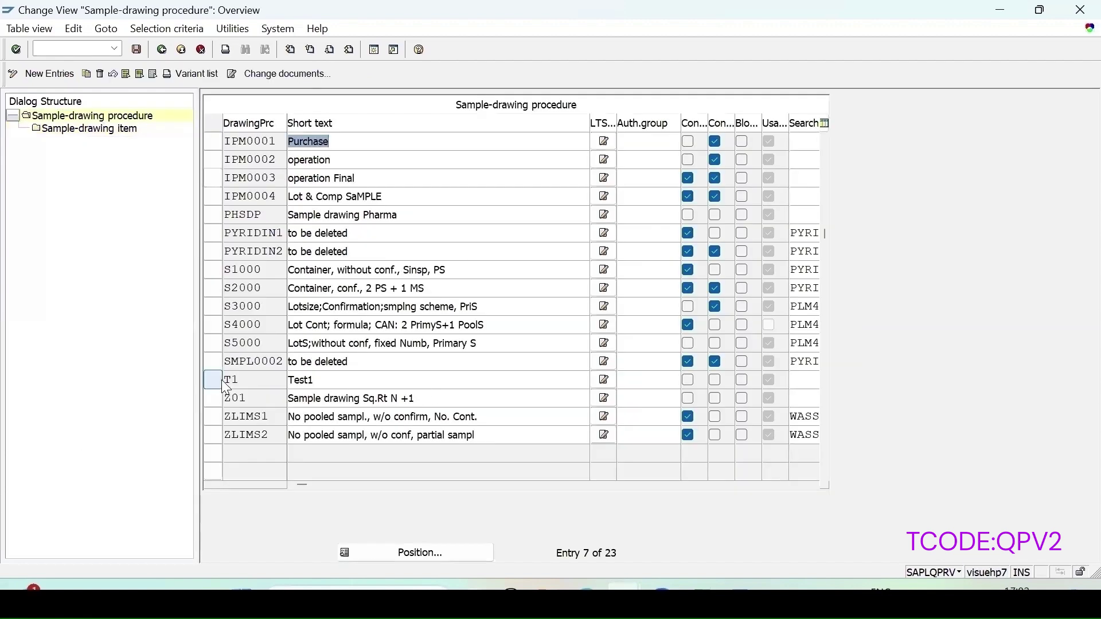
{"action": "left_click", "coordinate": [62, 75]}
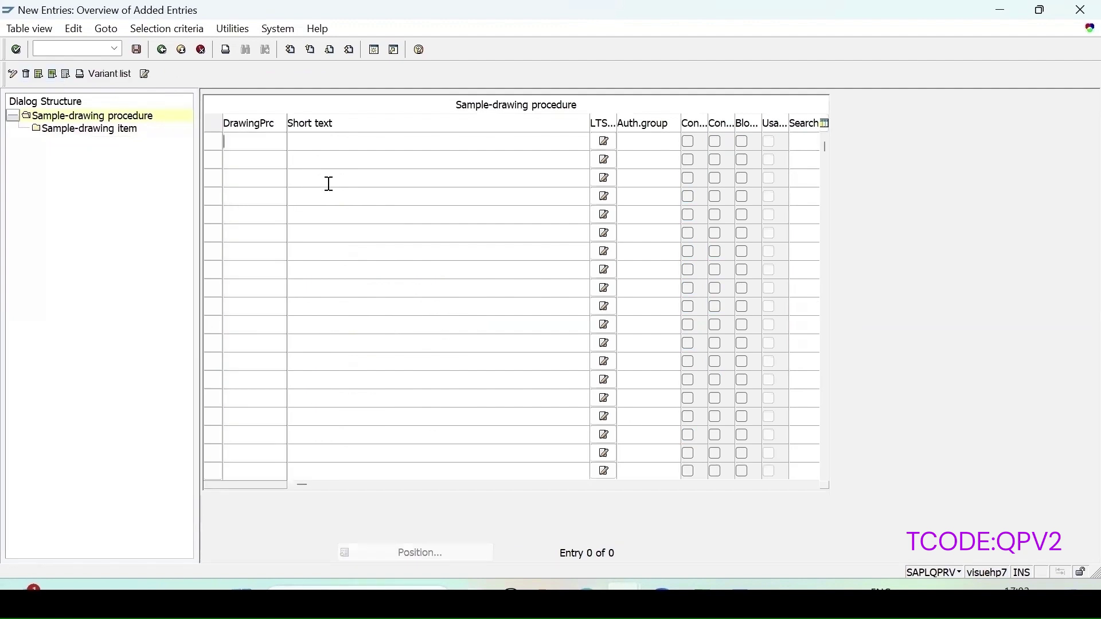
{"action": "type", "text": "T2"}
{"action": "left_click", "coordinate": [303, 134]}
{"action": "type", "text": "T"}
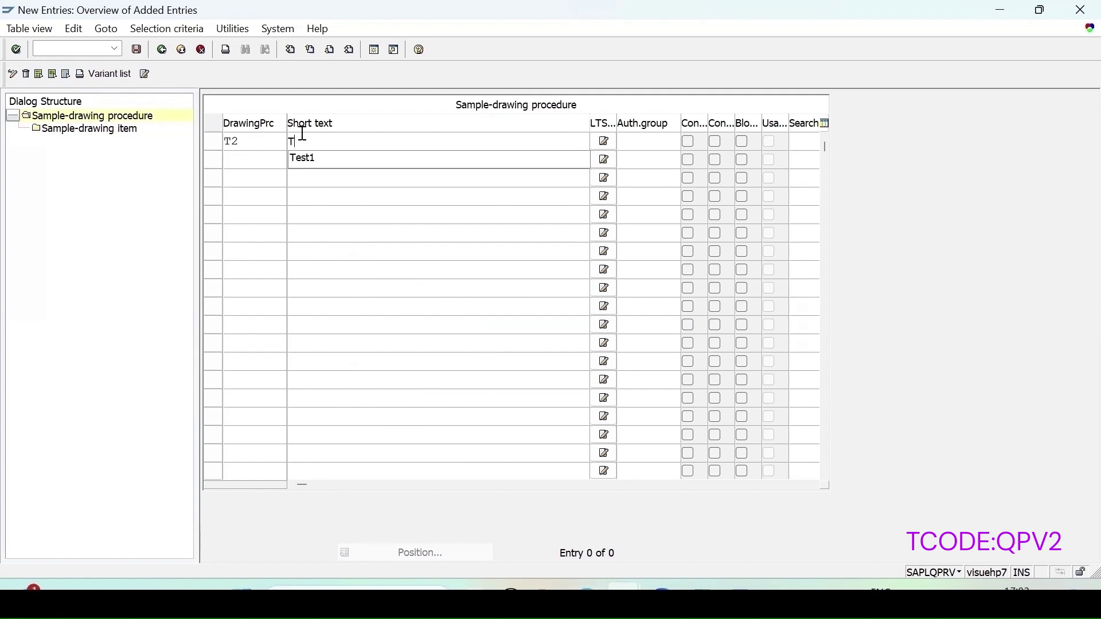
{"action": "type", "text": "2"}
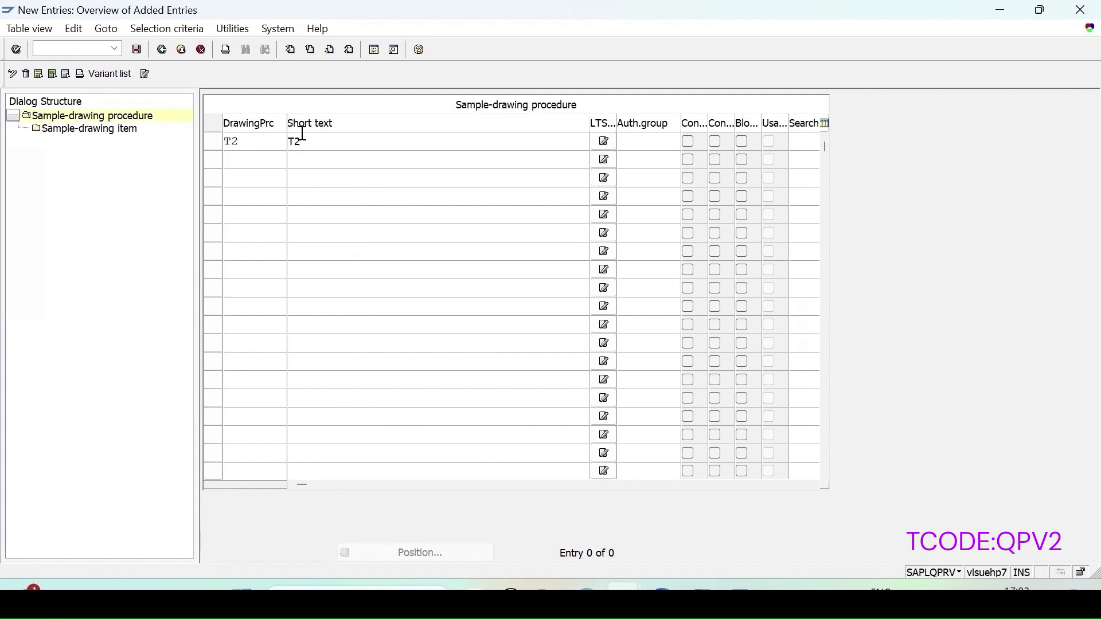
{"action": "key", "text": "Return"}
- Start a new sample-drawing item under the sample-drawing procedure T2
{"action": "left_click", "coordinate": [216, 142]}
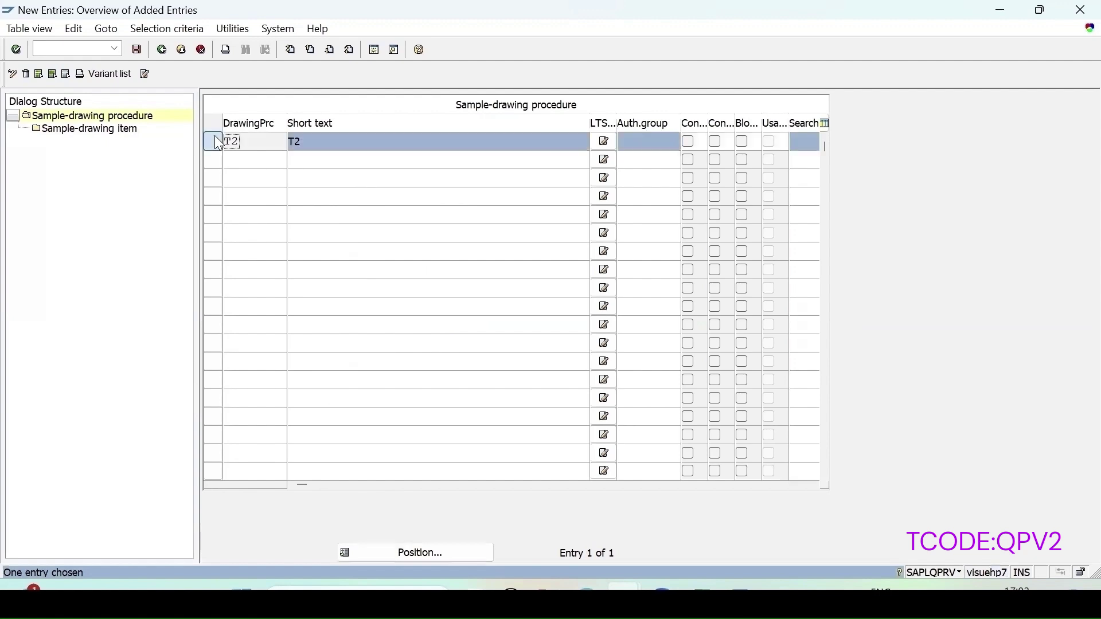
{"action": "double_click", "coordinate": [106, 130]}
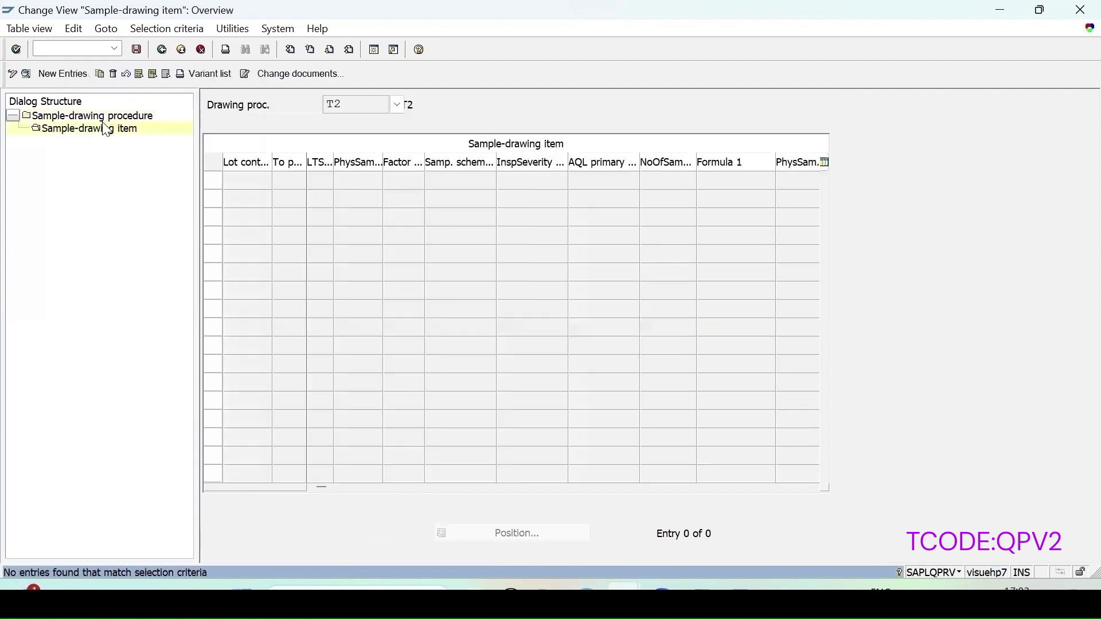
{"action": "left_click", "coordinate": [118, 115]}
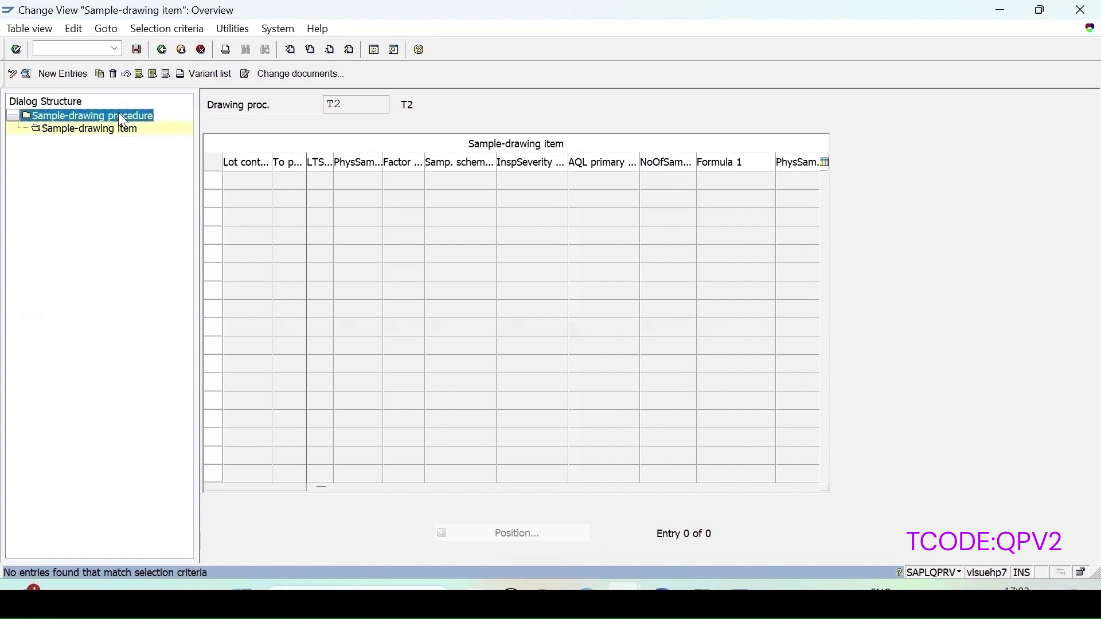
{"action": "left_click", "coordinate": [60, 131]}
{"action": "left_click", "coordinate": [61, 78]}
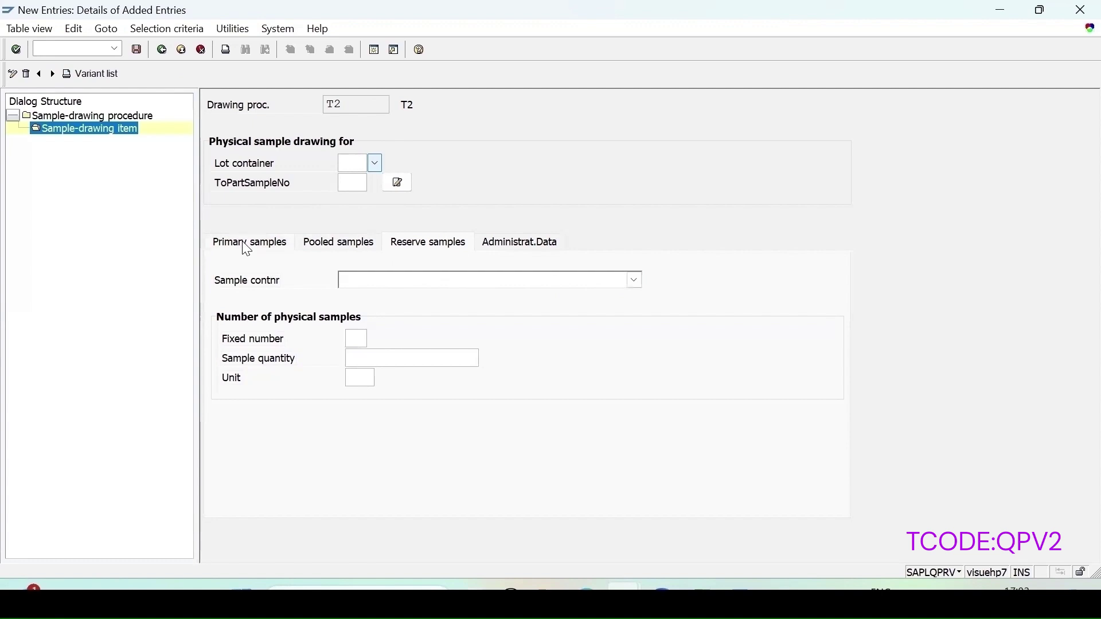
- For the primary samples of T2, set the sample container to Beaker and the fixed number to 2
{"action": "left_click", "coordinate": [497, 285]}
{"action": "left_click", "coordinate": [497, 284]}
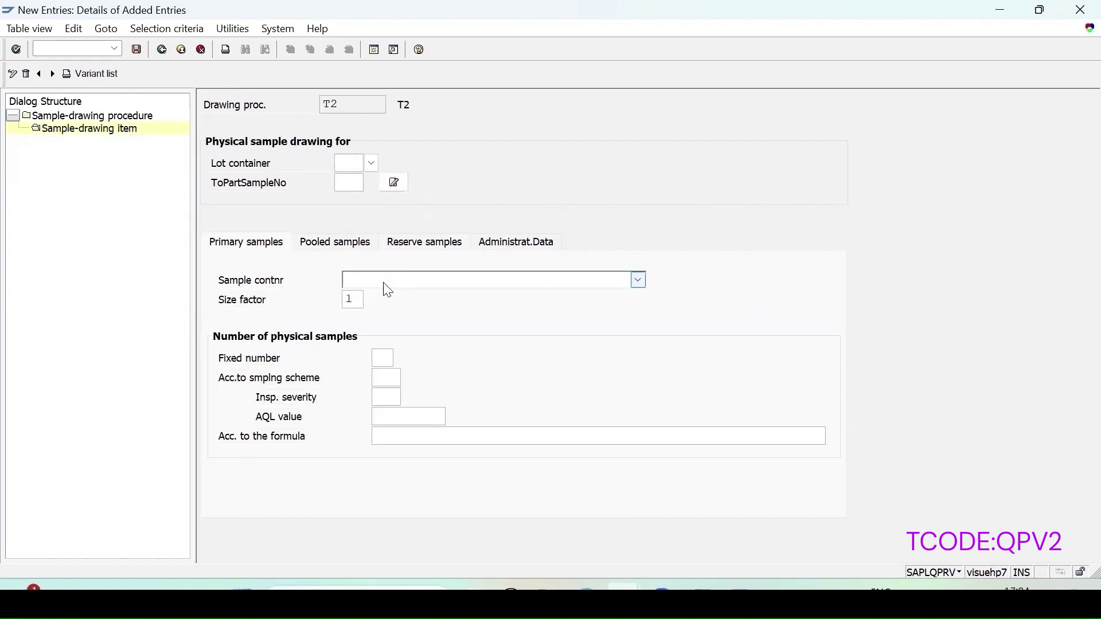
{"action": "left_click", "coordinate": [388, 280]}
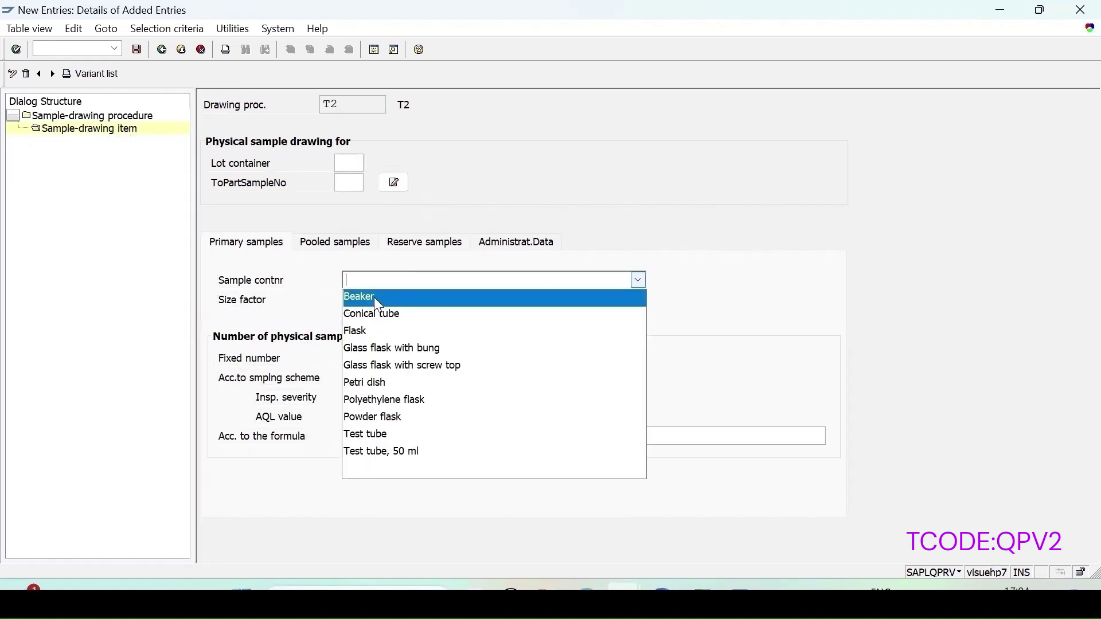
{"action": "left_click", "coordinate": [375, 298]}
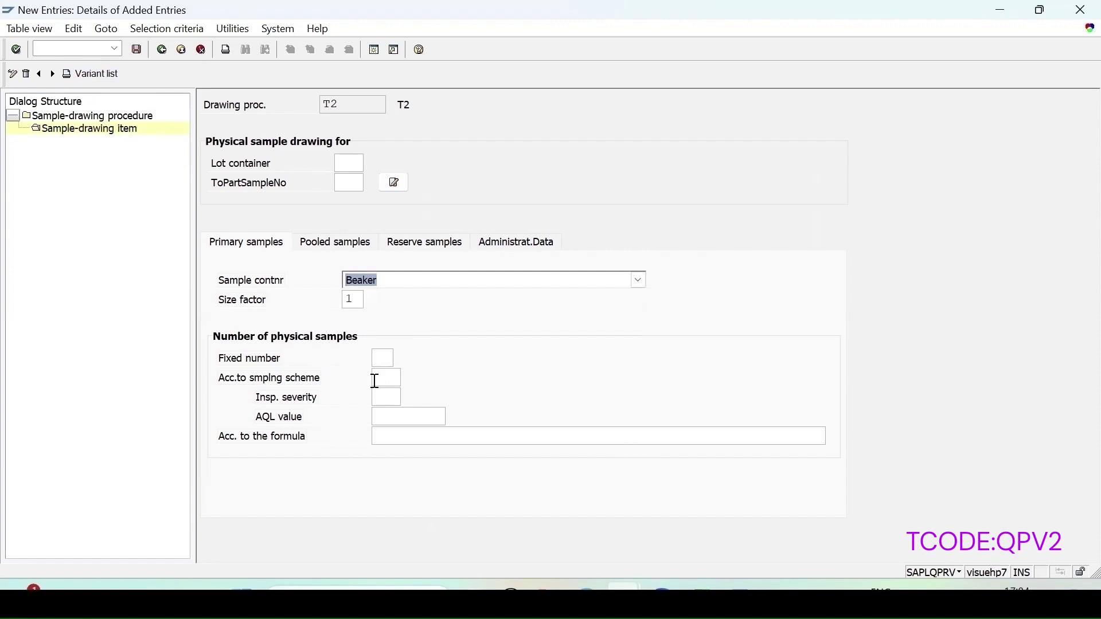
{"action": "left_click", "coordinate": [388, 360]}
{"action": "key", "text": "BackSpace"}
{"action": "type", "text": "2"}
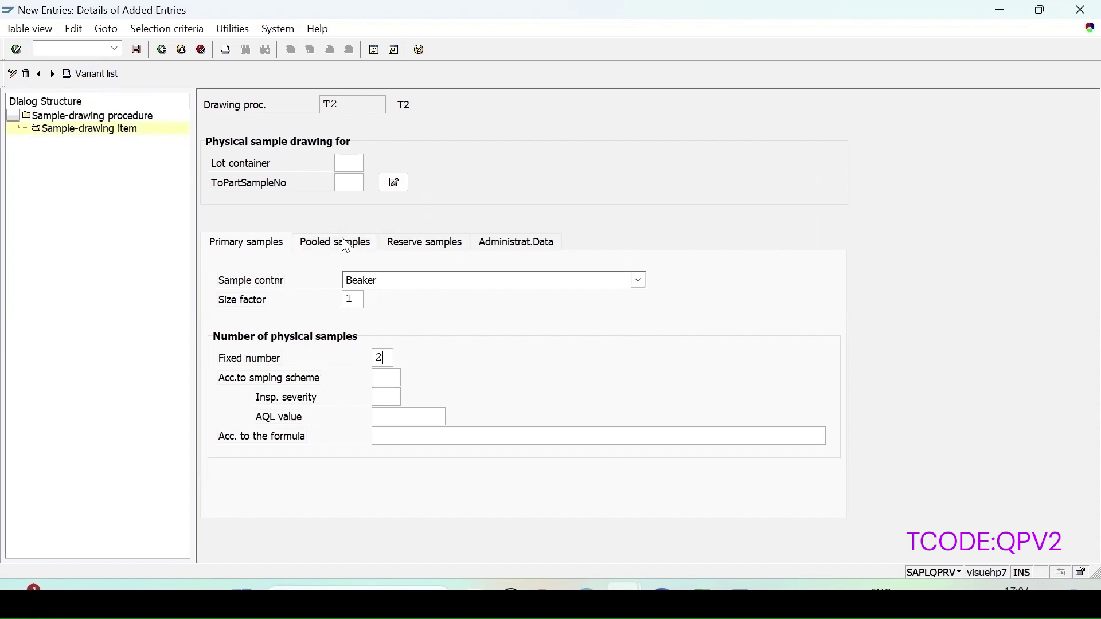
- For the pooled samples, set the sample container to Petri dish, the size factor to 1 and the fixed number to 1
{"action": "left_click", "coordinate": [394, 284]}
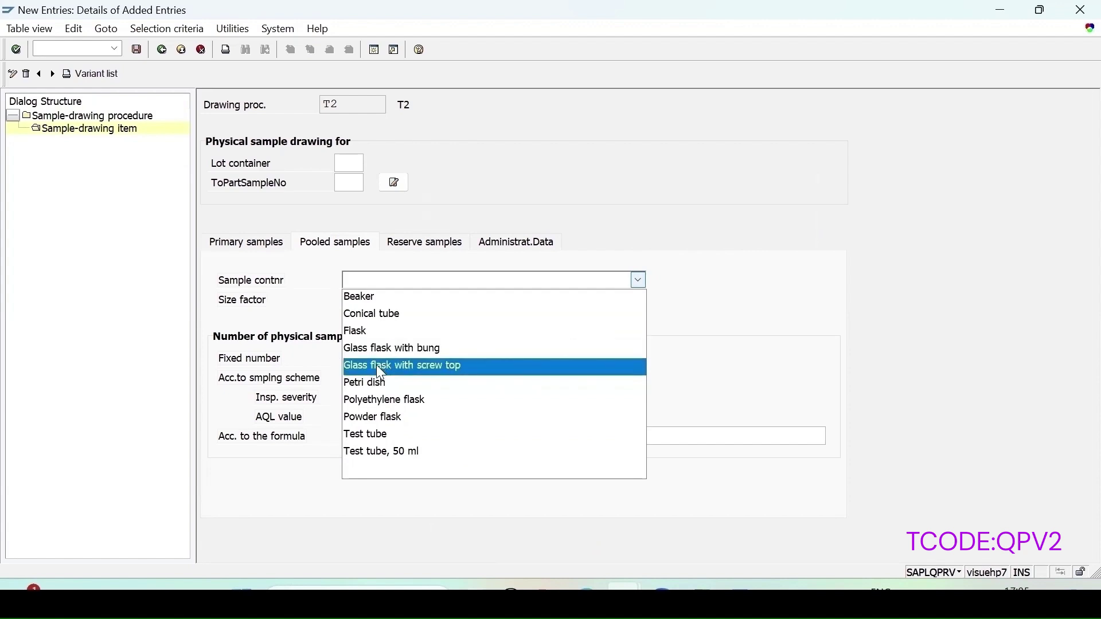
{"action": "left_click", "coordinate": [368, 385]}
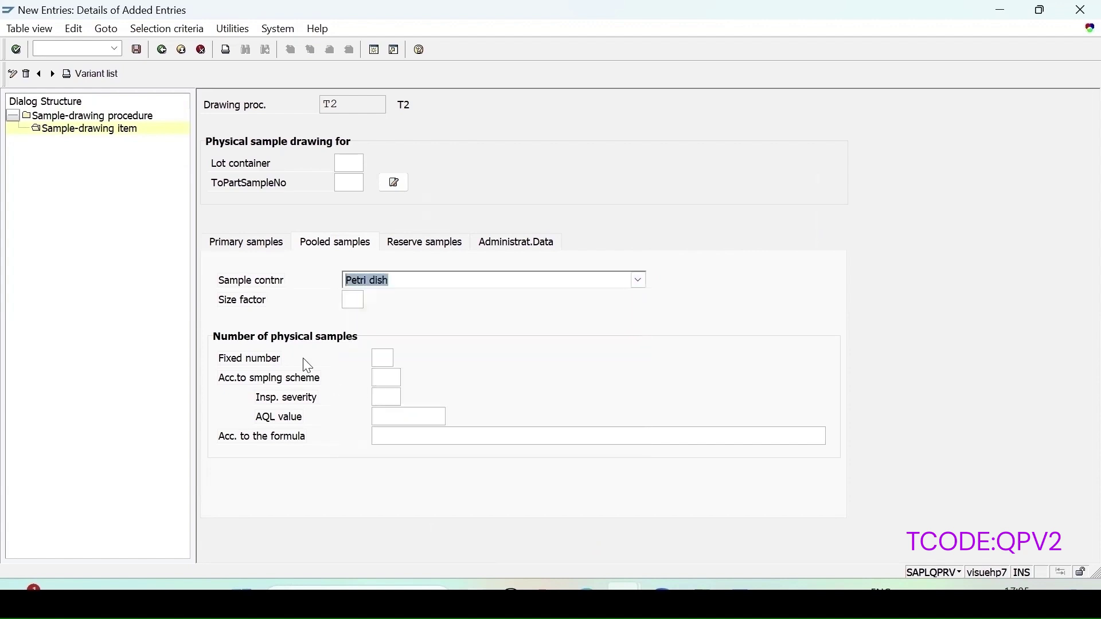
{"action": "left_click", "coordinate": [357, 301]}
{"action": "type", "text": "1"}
{"action": "type", "text": "1"}
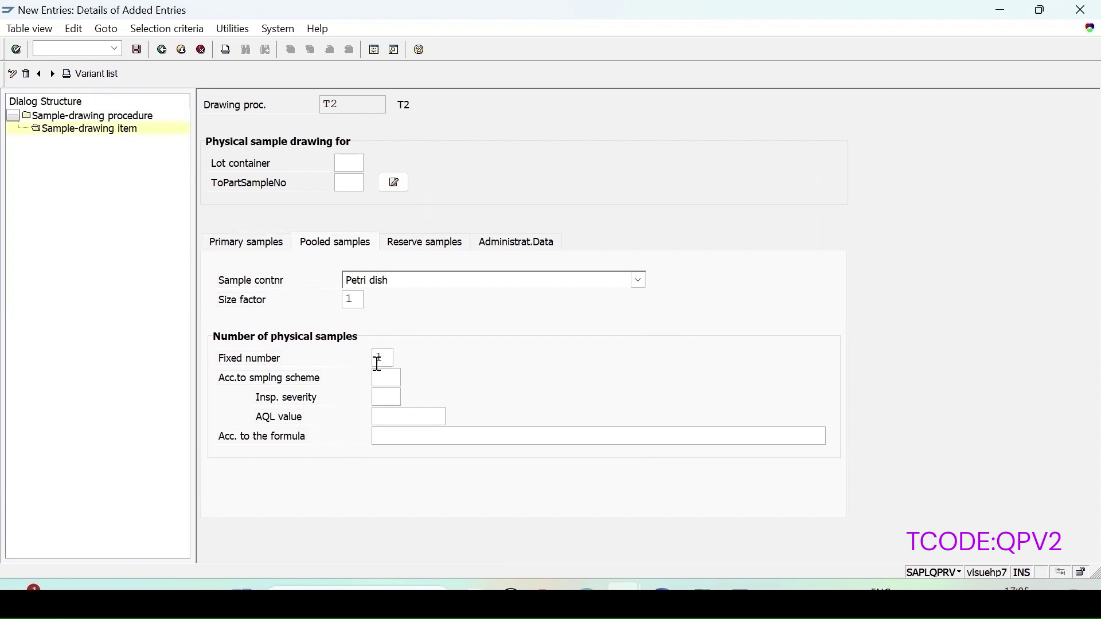
- For the reserve samples, set the sample container to Test tube and the fixed number to 1
{"action": "left_click", "coordinate": [410, 249]}
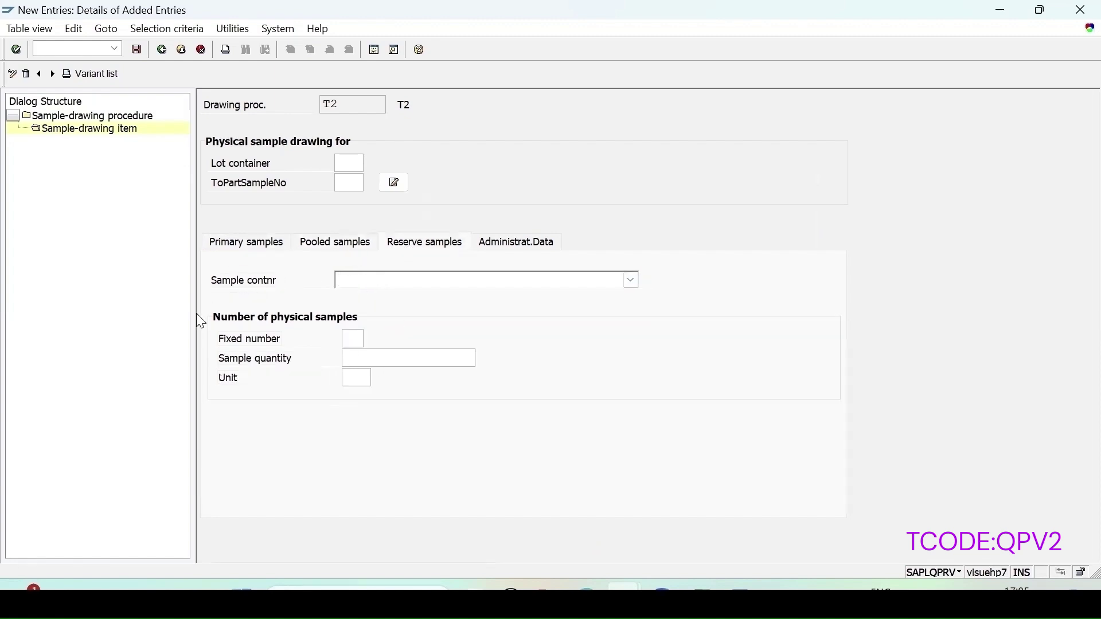
{"action": "left_click", "coordinate": [381, 283]}
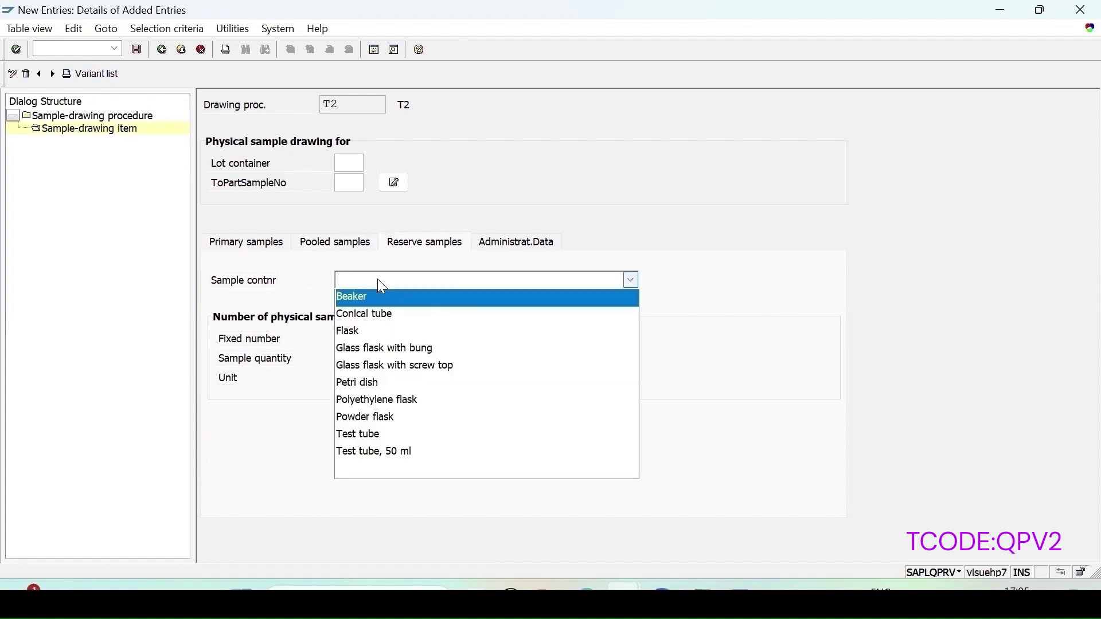
{"action": "left_click", "coordinate": [363, 433]}
{"action": "left_click", "coordinate": [349, 338]}
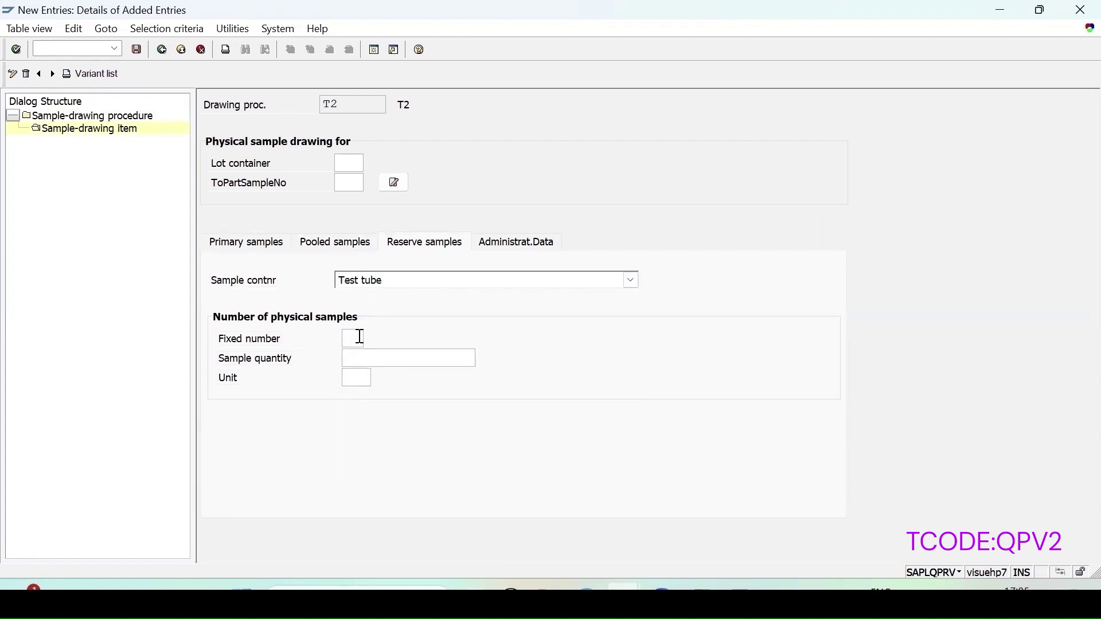
{"action": "type", "text": "1"}
- Enter a reserve sample quantity of 1 with its unit and save the sample-drawing procedure
{"action": "left_click", "coordinate": [366, 360]}
{"action": "type", "text": "1"}
{"action": "left_click", "coordinate": [371, 382]}
{"action": "left_click", "coordinate": [358, 393]}
{"action": "key", "text": "Return"}
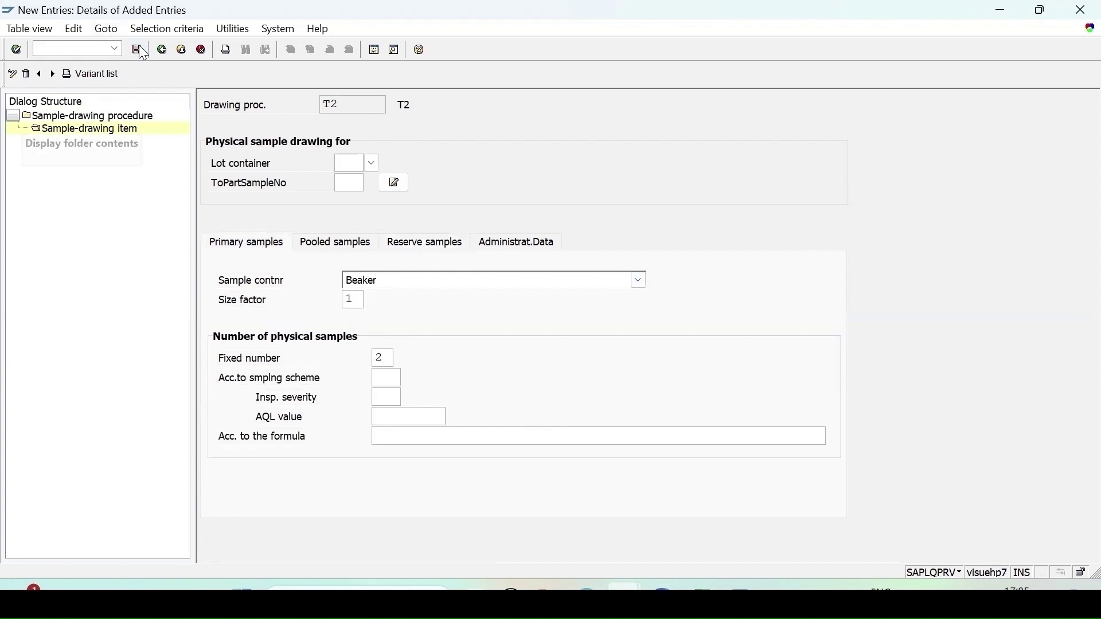
{"action": "left_click", "coordinate": [136, 49]}
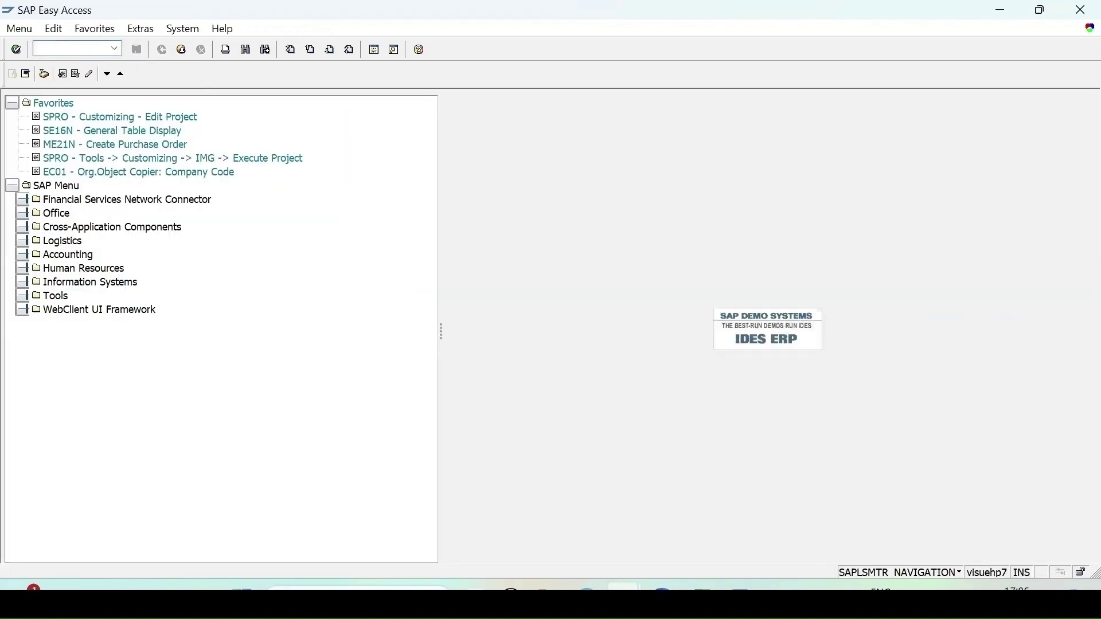
- List the materials of type ROH in plant 1000 with transaction MM60 and pick material 100-801
{"action": "key", "text": "Return"}
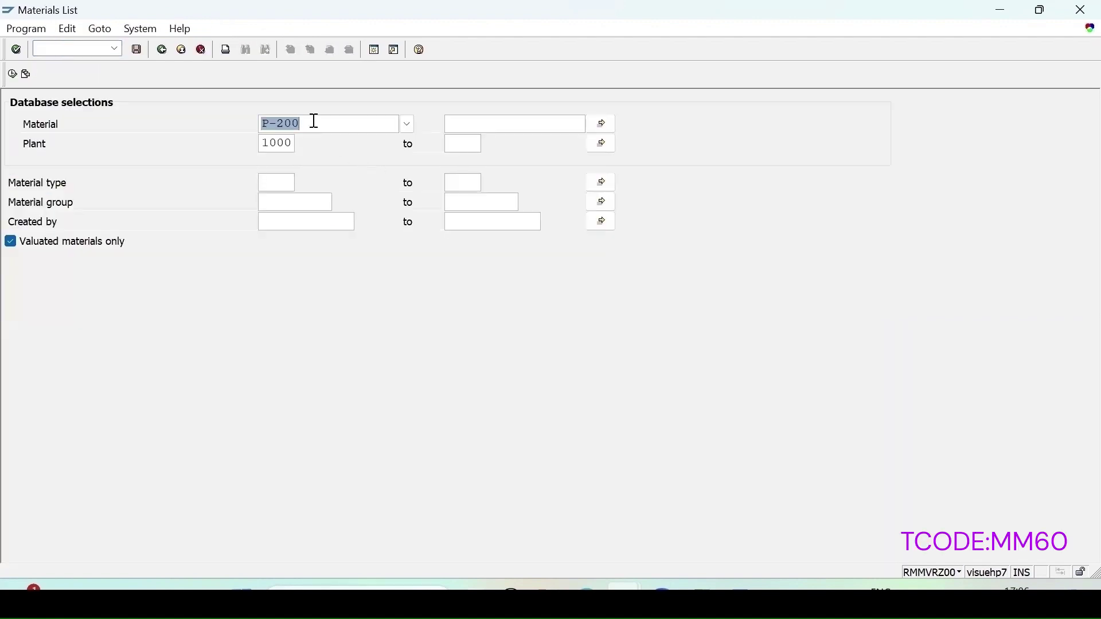
{"action": "key", "text": "BackSpace"}
{"action": "left_click", "coordinate": [276, 176]}
{"action": "type", "text": "roh"}
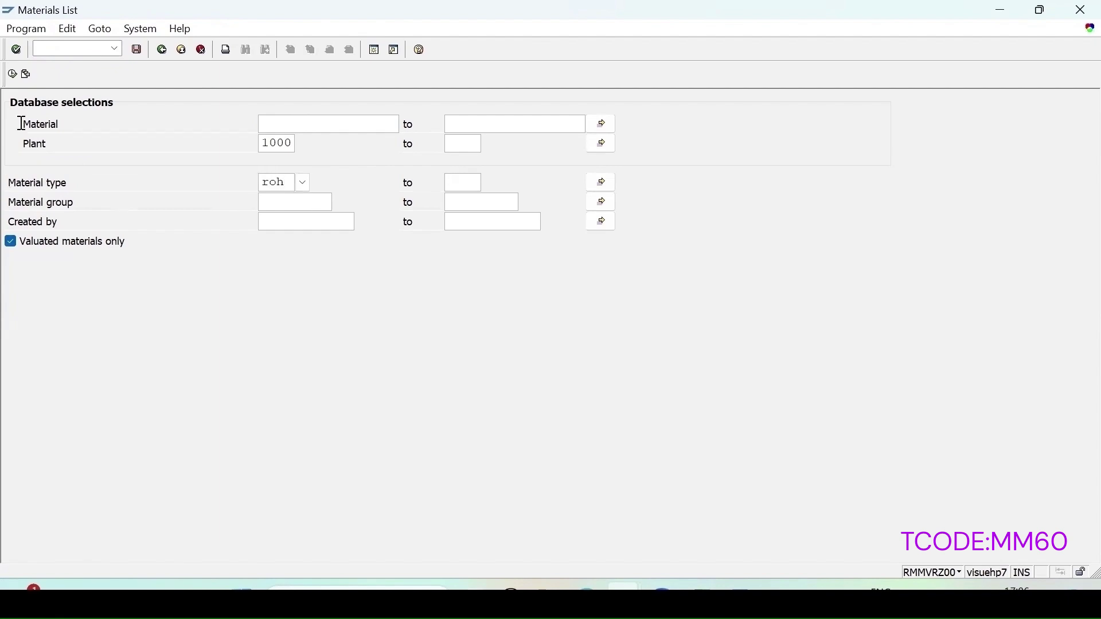
{"action": "left_click", "coordinate": [12, 74]}
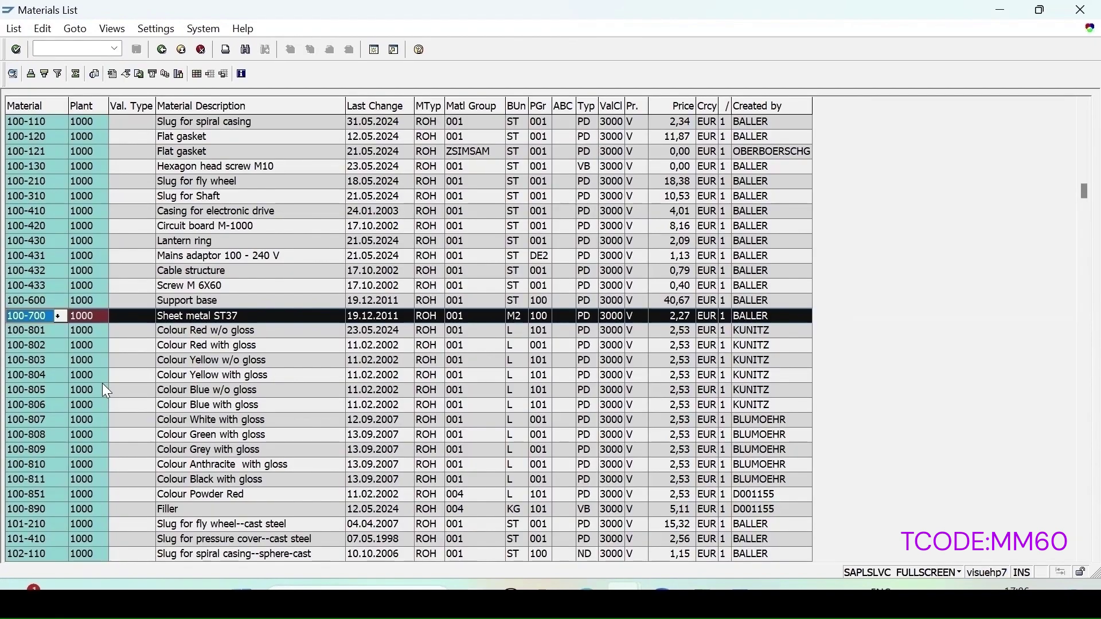
{"action": "left_click", "coordinate": [46, 331]}
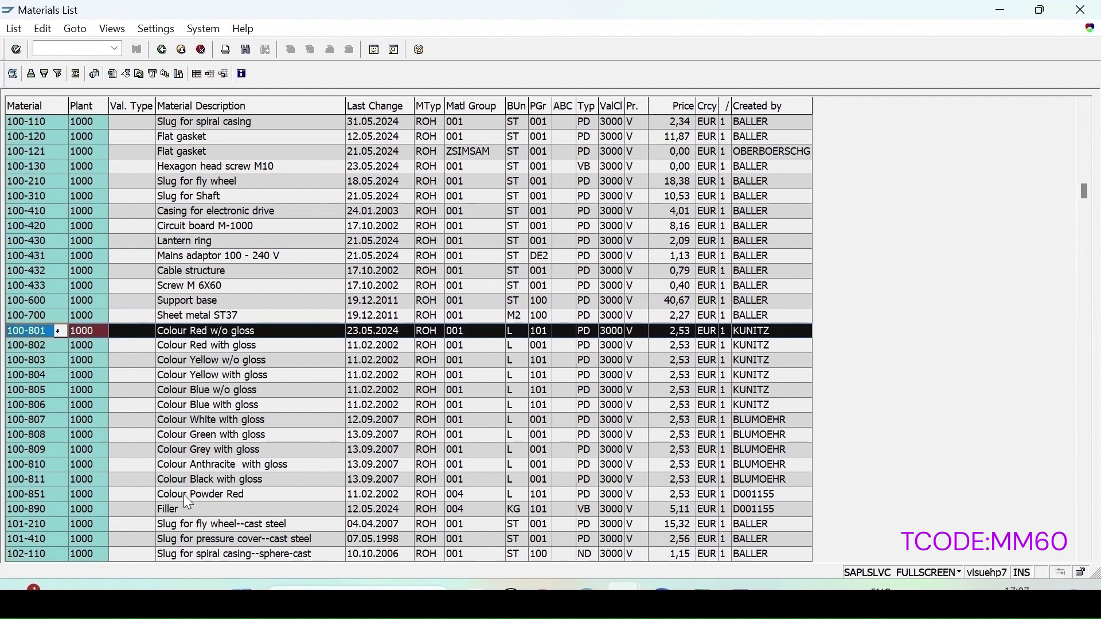
- In a new session, open material 100-801 with transaction MM02 in the Quality Management view for plant 1000
{"action": "left_click", "coordinate": [374, 52]}
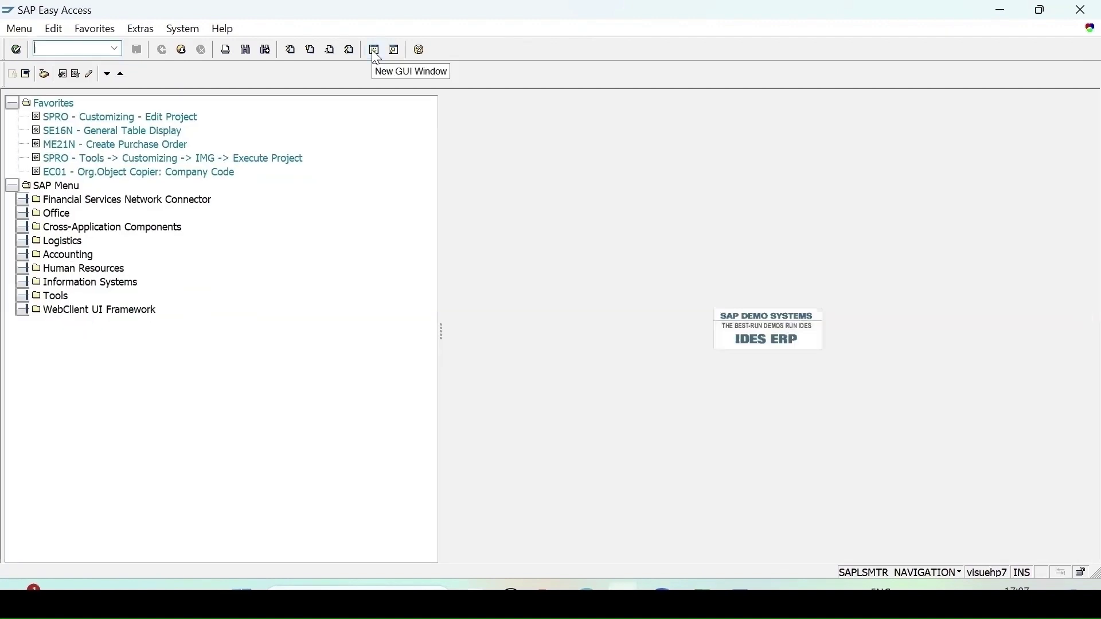
{"action": "type", "text": "mm02"}
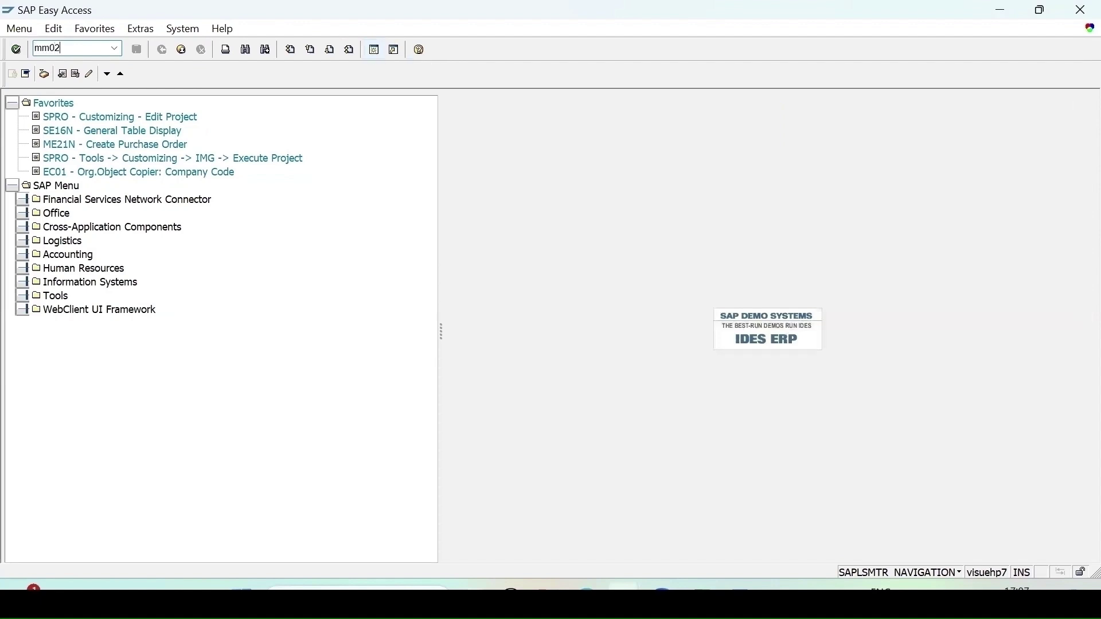
{"action": "key", "text": "Return"}
{"action": "type", "text": "100-801"}
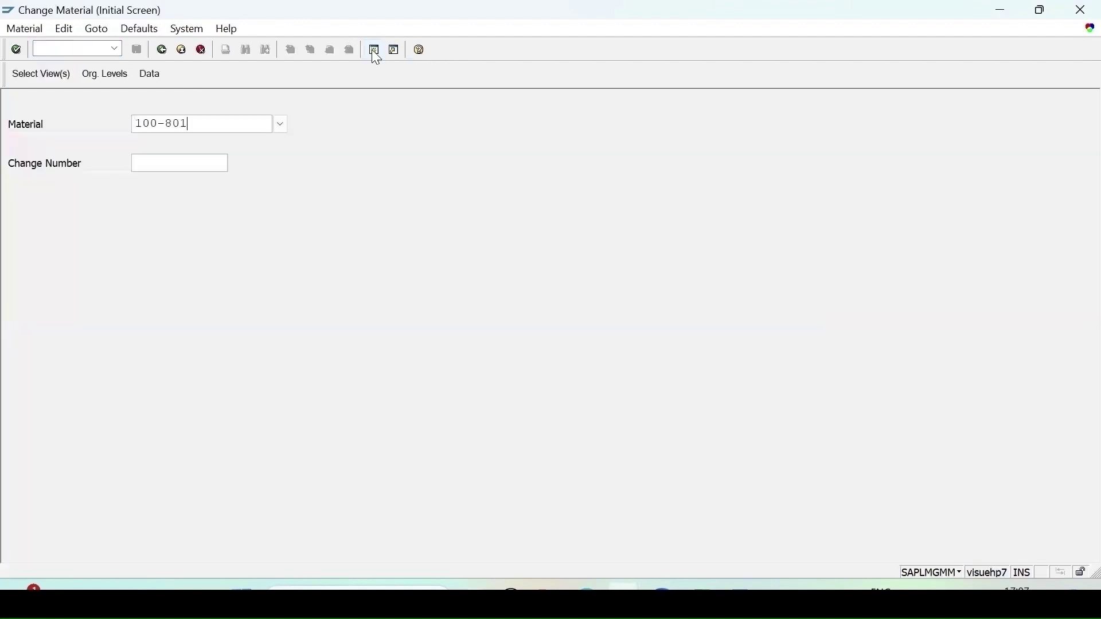
{"action": "key", "text": "Return"}
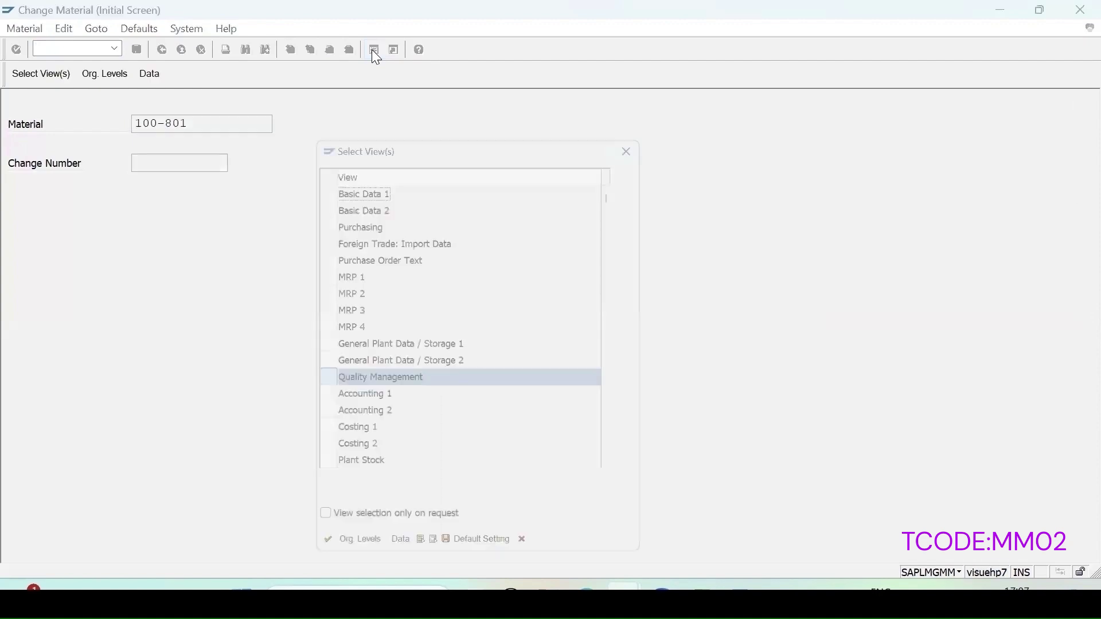
{"action": "key", "text": "Return"}
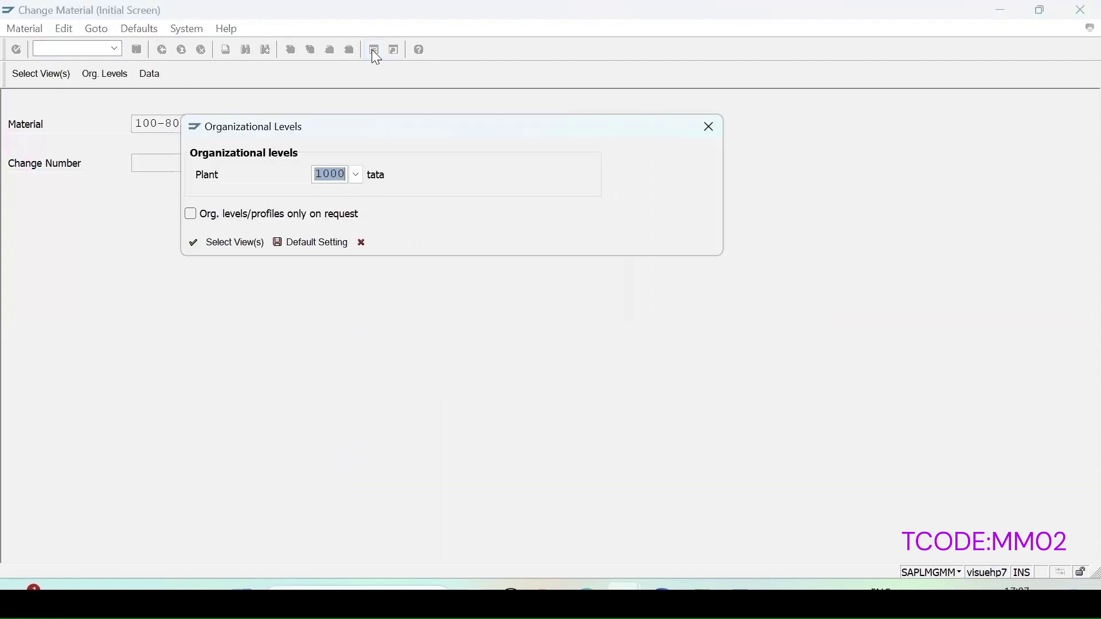
{"action": "key", "text": "Return"}
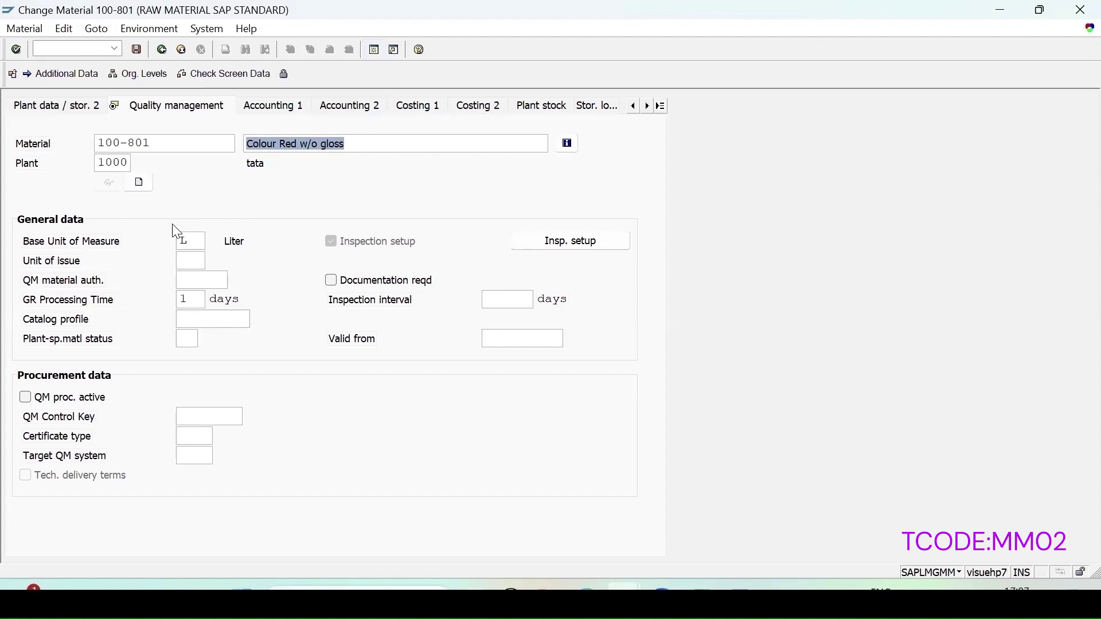
- Add inspection type 15, Inspection for Physical Sample, to the material's inspection setup and activate it
{"action": "left_click", "coordinate": [572, 246]}
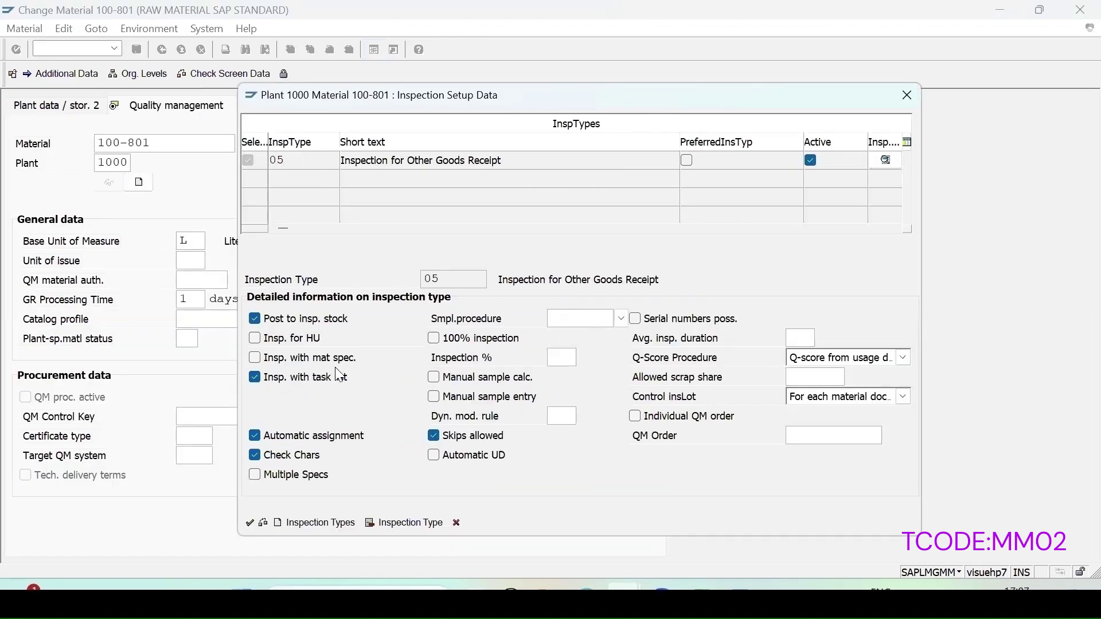
{"action": "left_click", "coordinate": [304, 523]}
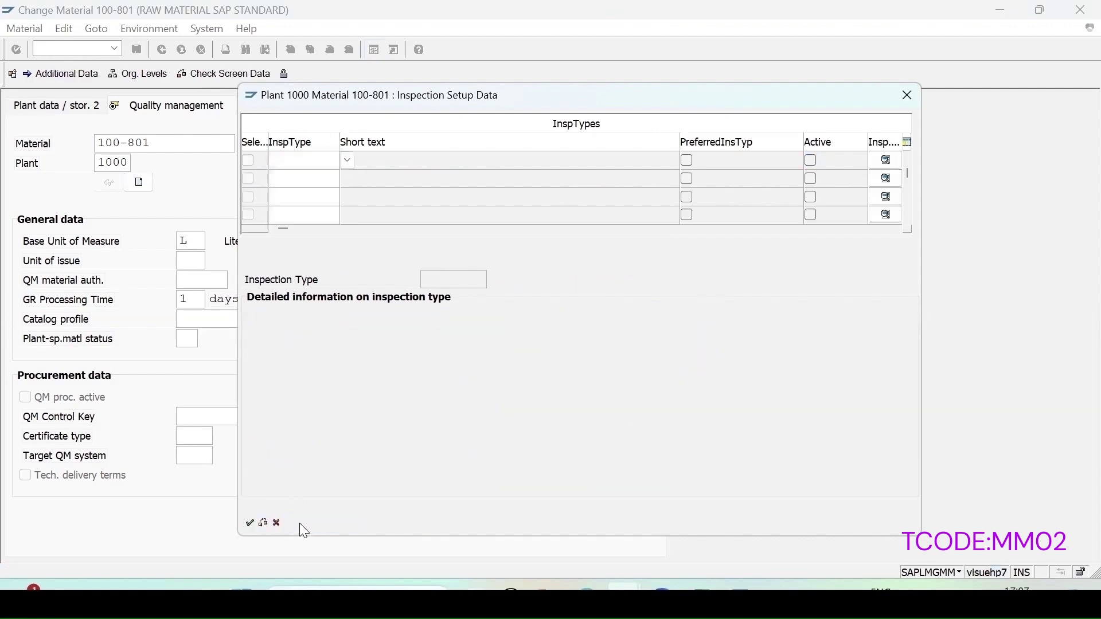
{"action": "left_click", "coordinate": [348, 162]}
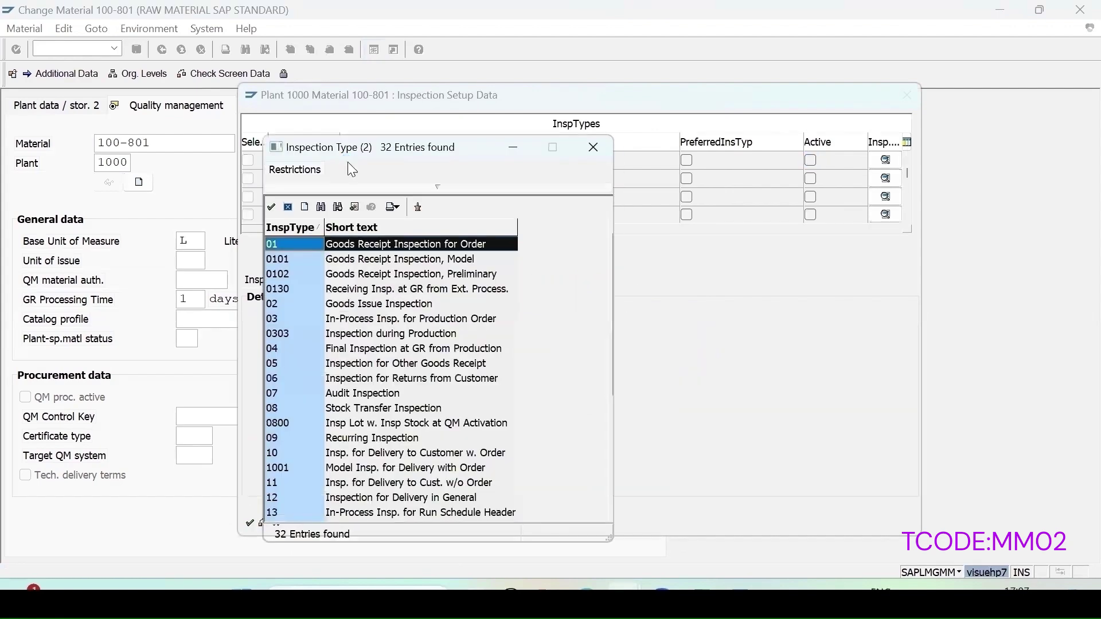
{"action": "scroll", "coordinate": [503, 358], "scroll_direction": "down", "scroll_amount": 5}
{"action": "left_click", "coordinate": [502, 353]}
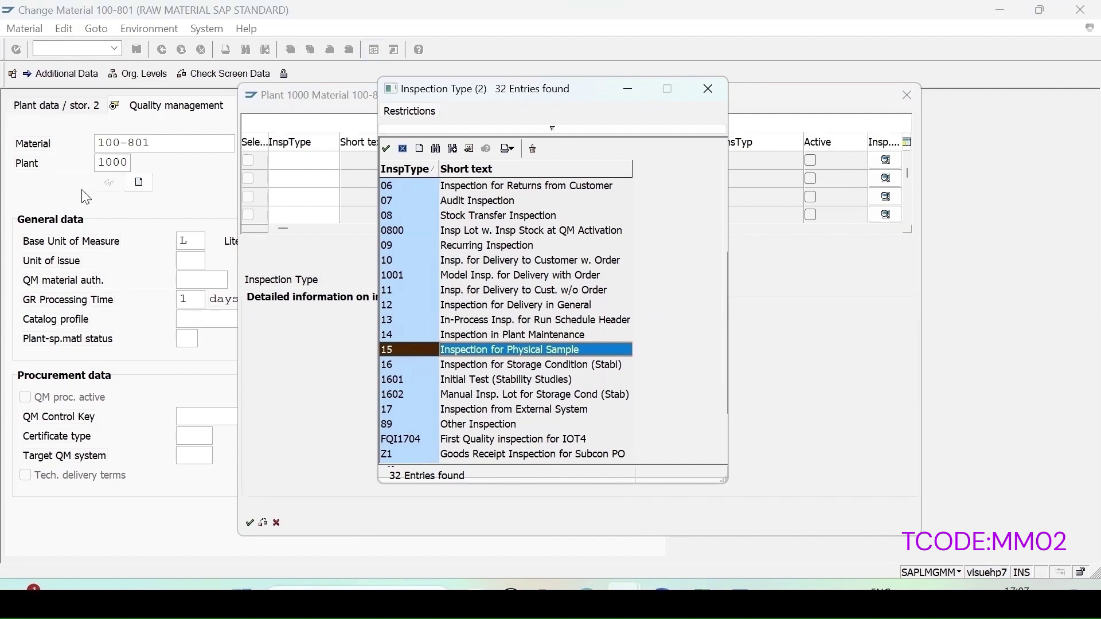
{"action": "key", "text": "Return"}
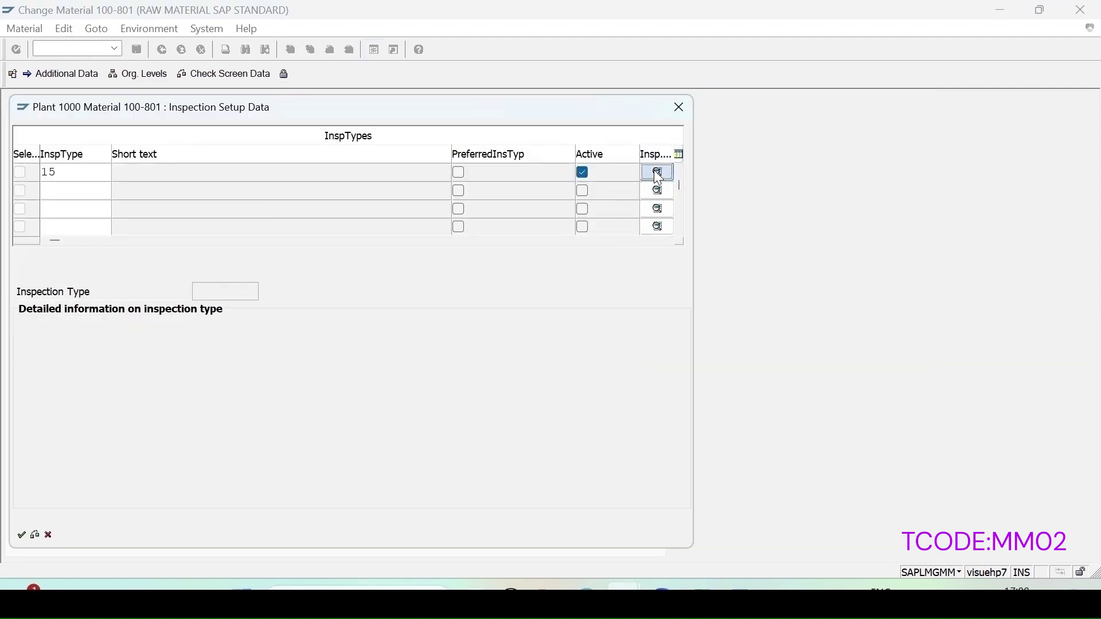
{"action": "left_click", "coordinate": [658, 173]}
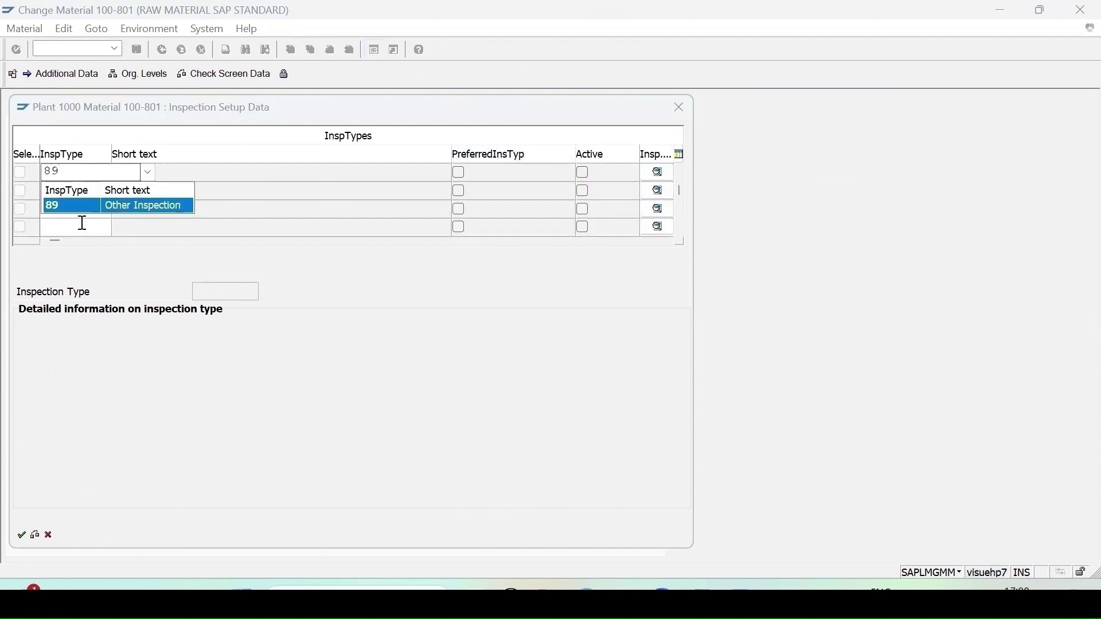
- Add inspection type 89, Other Inspection, as active to the inspection setup, accept the setup and save the material
{"action": "left_click", "coordinate": [67, 208]}
{"action": "left_click", "coordinate": [584, 175]}
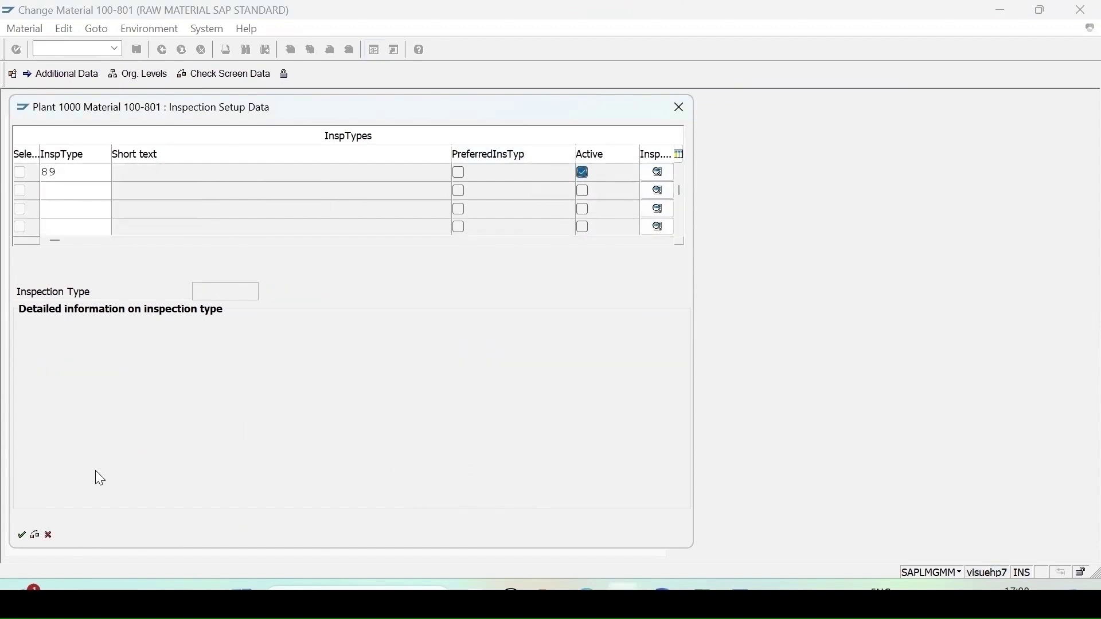
{"action": "left_click", "coordinate": [658, 172]}
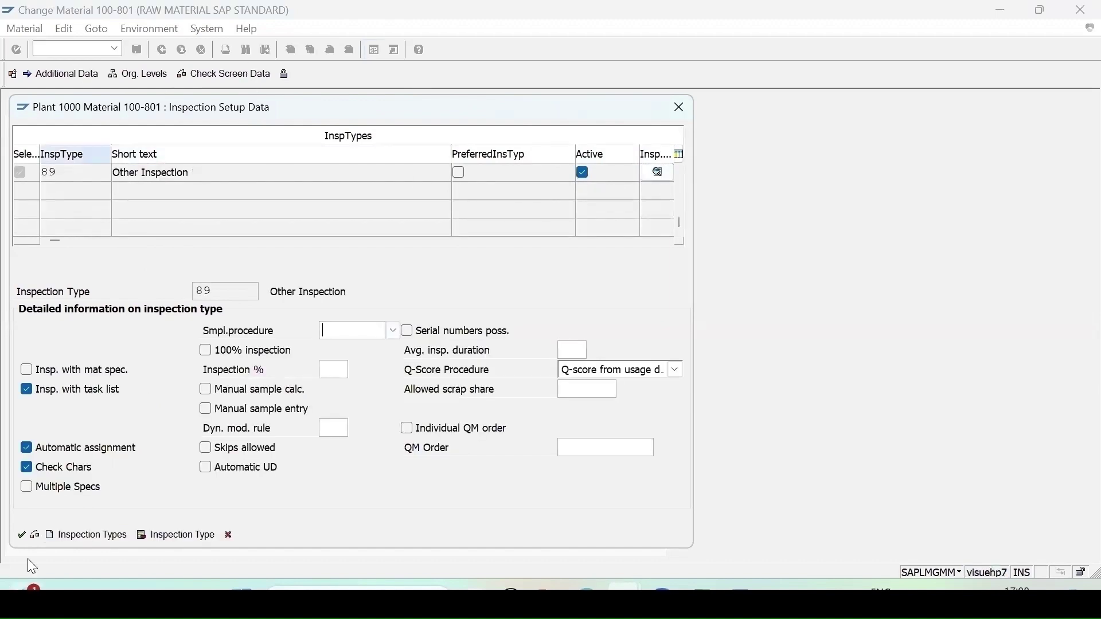
{"action": "left_click", "coordinate": [21, 535]}
{"action": "left_click", "coordinate": [137, 50]}
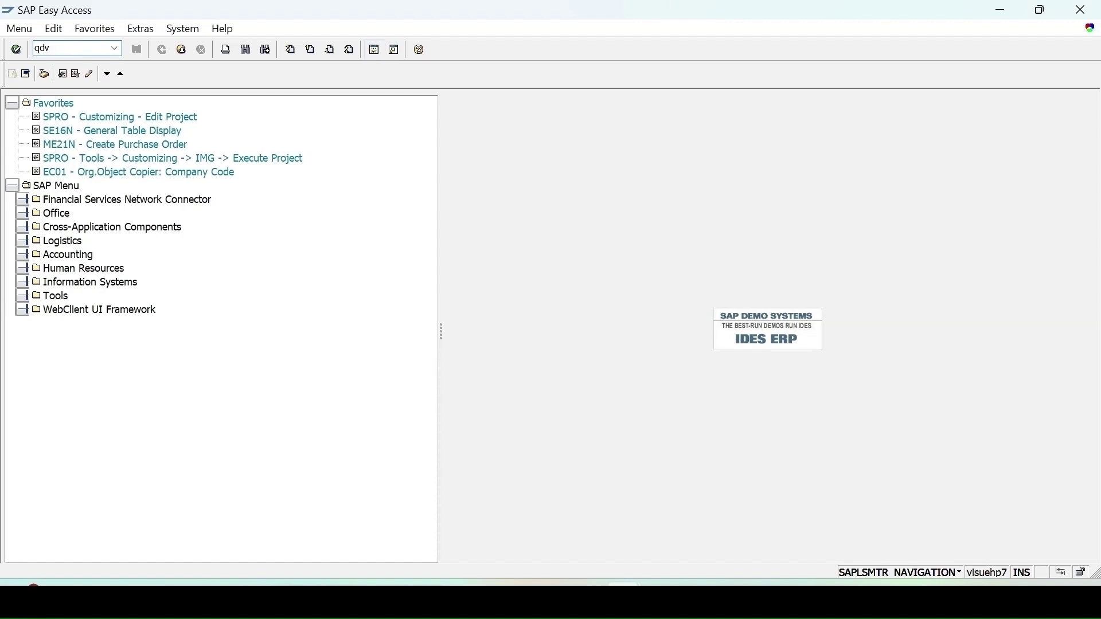
- Start sampling procedure PHSAMPPR in transaction QDV1 and describe it as PhysicalSample SP
{"action": "key", "text": "Return"}
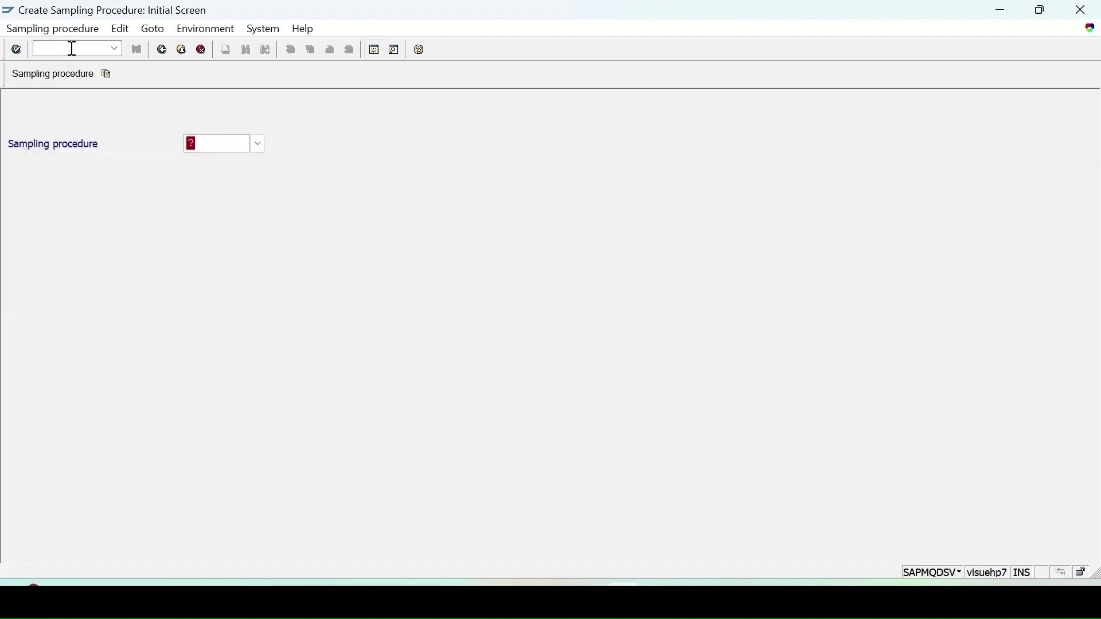
{"action": "type", "text": "PH"}
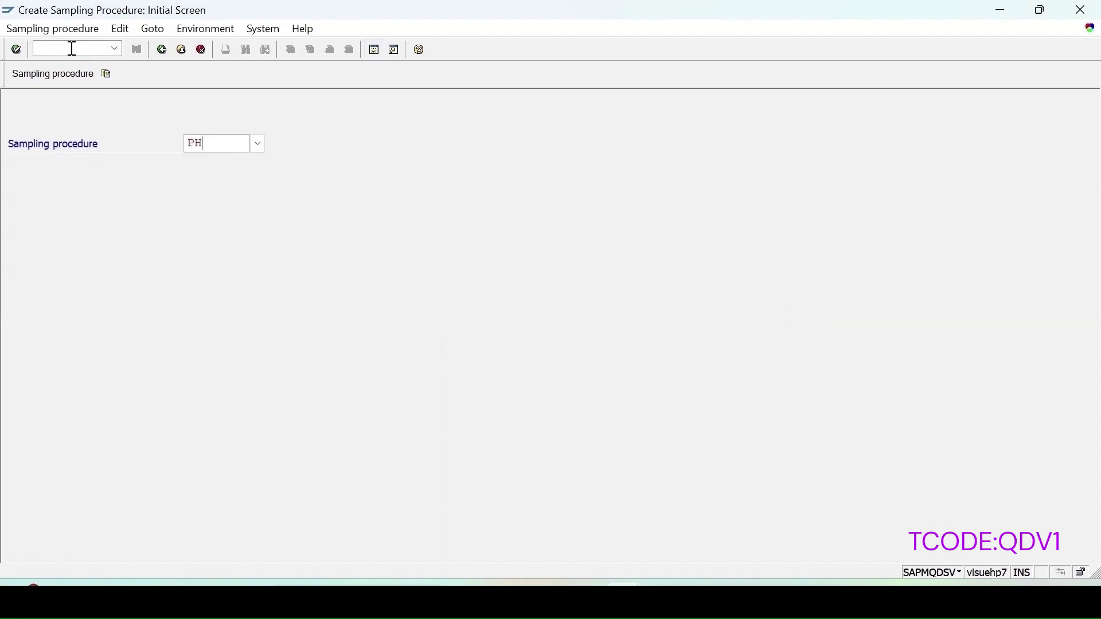
{"action": "type", "text": "Sam"}
{"action": "type", "text": "Pr"}
{"action": "key", "text": "Return"}
{"action": "type", "text": "P"}
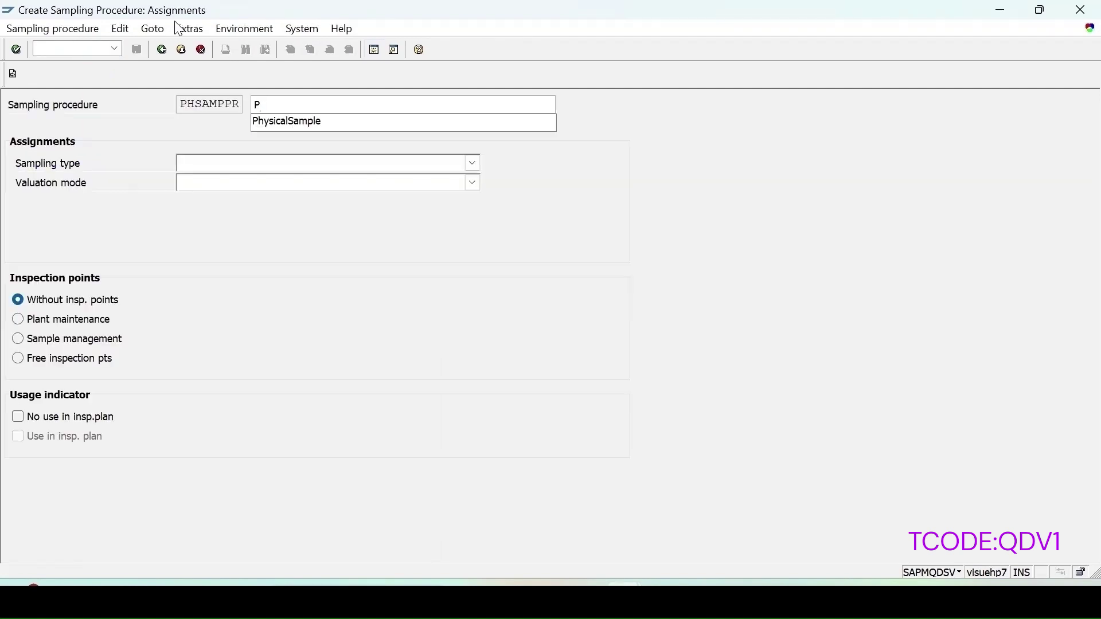
{"action": "type", "text": "hys"}
{"action": "left_click", "coordinate": [321, 122]}
{"action": "type", "text": "Sample S"}
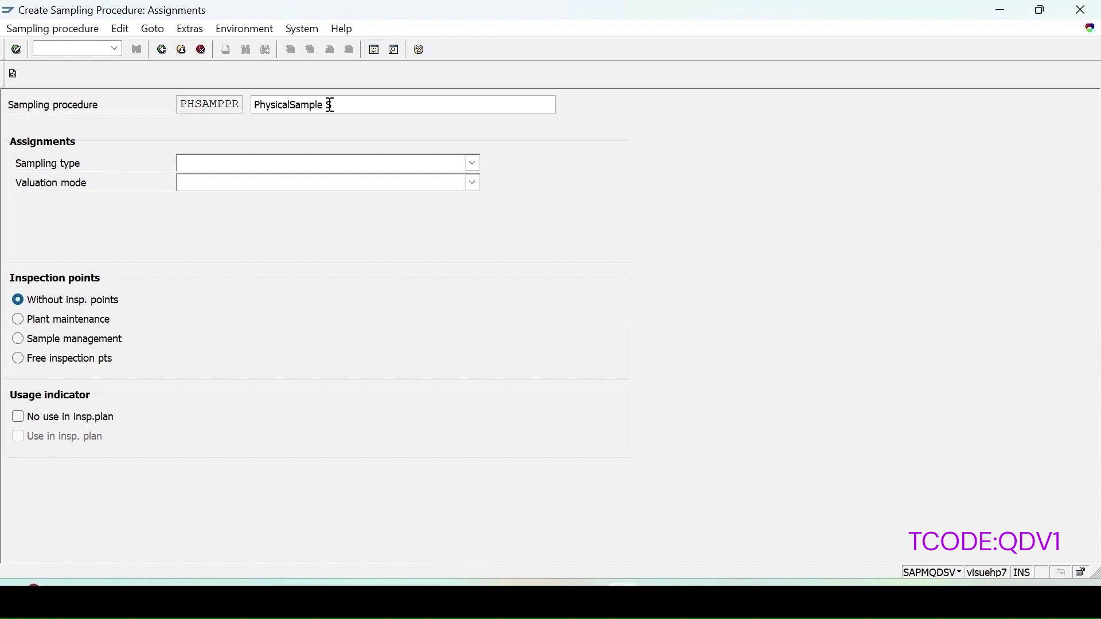
{"action": "type", "text": "P"}
- Assign the sampling procedure the Fixed sample type, Manual valuation and Sample management inspection points
{"action": "left_click", "coordinate": [199, 167]}
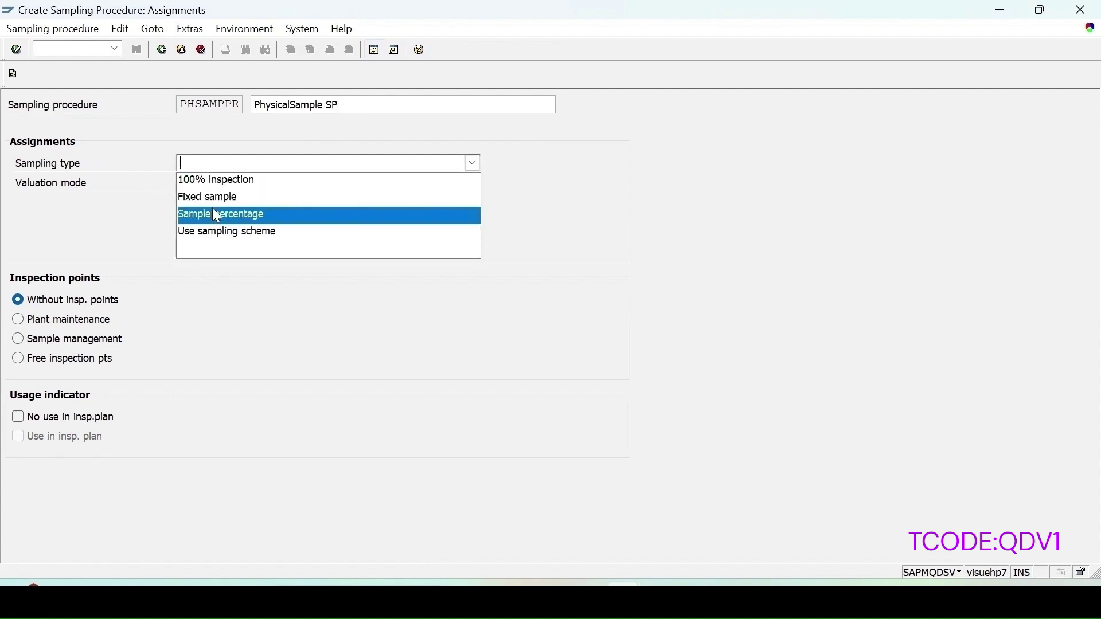
{"action": "left_click", "coordinate": [216, 199]}
{"action": "left_click", "coordinate": [198, 183]}
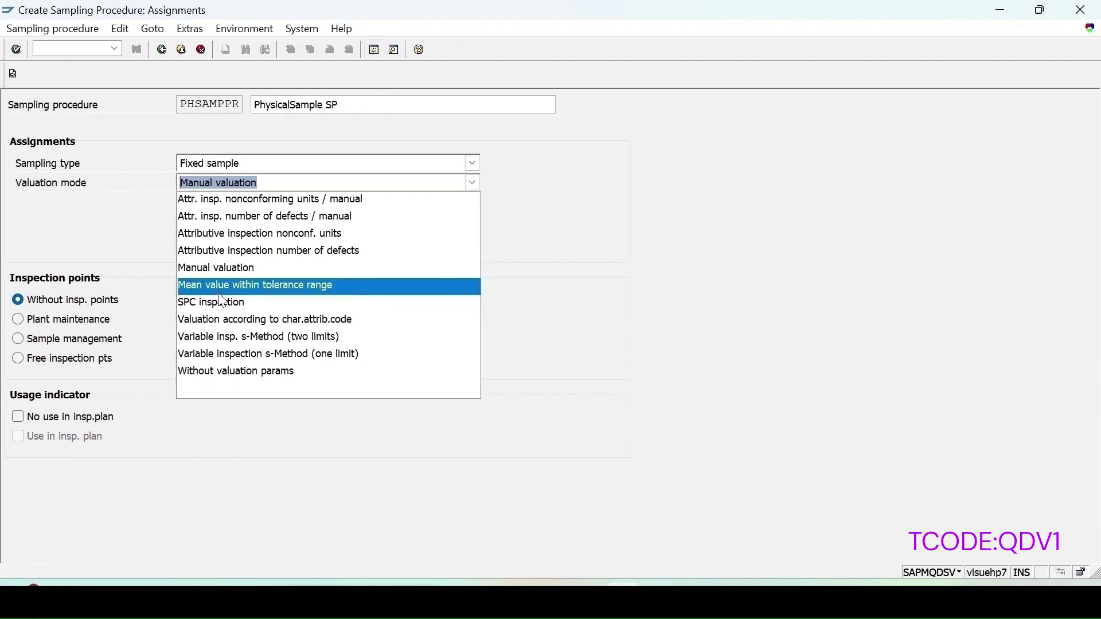
{"action": "left_click", "coordinate": [233, 182]}
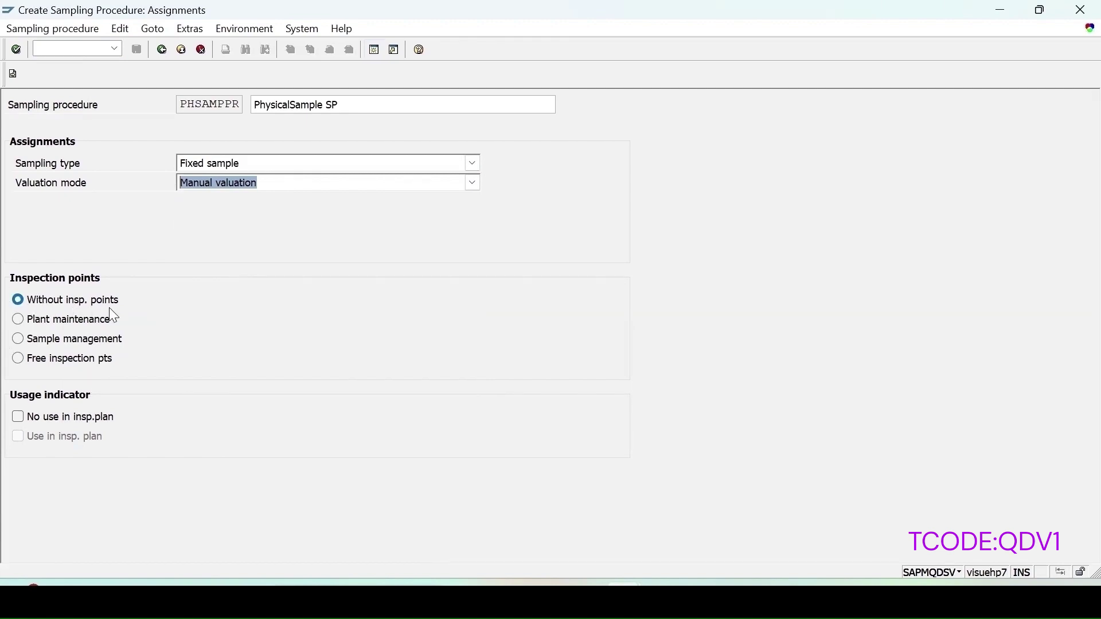
{"action": "left_click", "coordinate": [25, 345]}
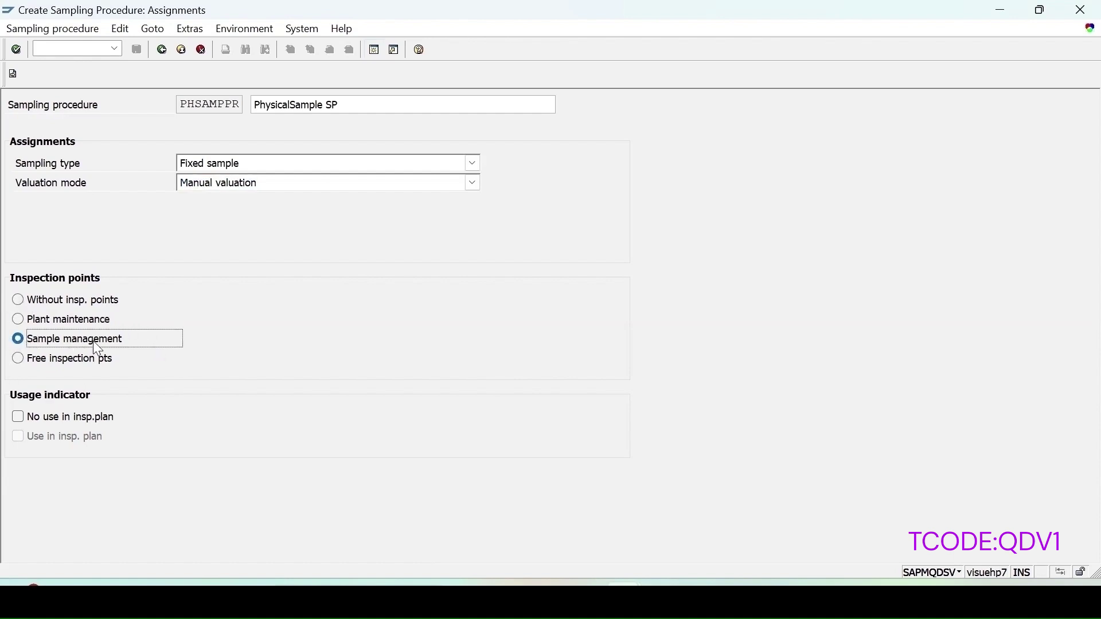
- Set the fixed sample size to 1 and save the sampling procedure
{"action": "left_click", "coordinate": [14, 74]}
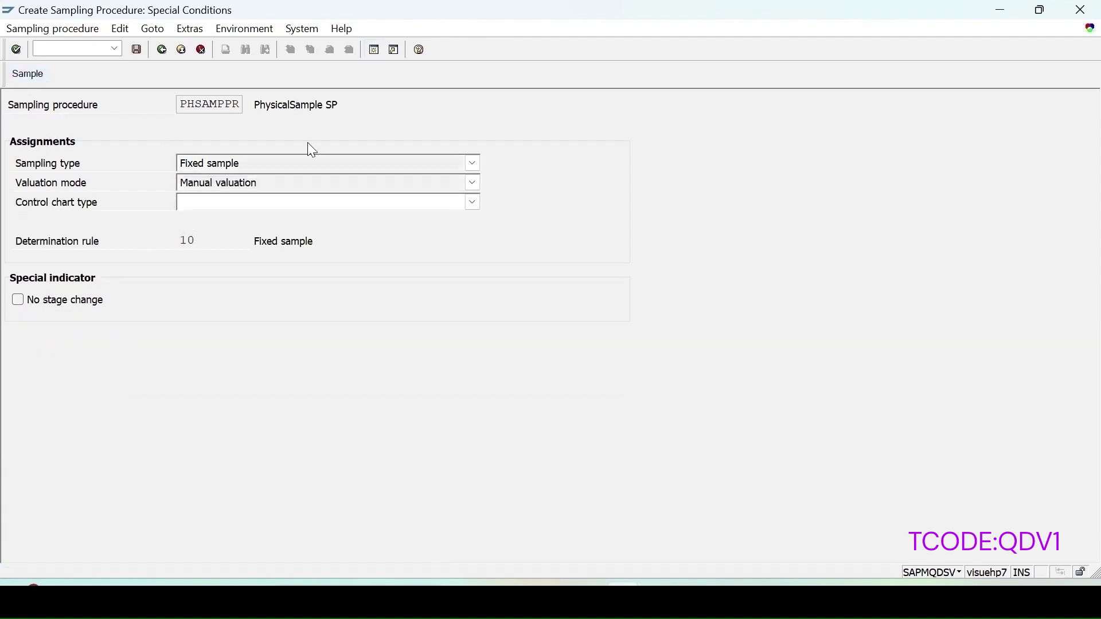
{"action": "left_click", "coordinate": [20, 74]}
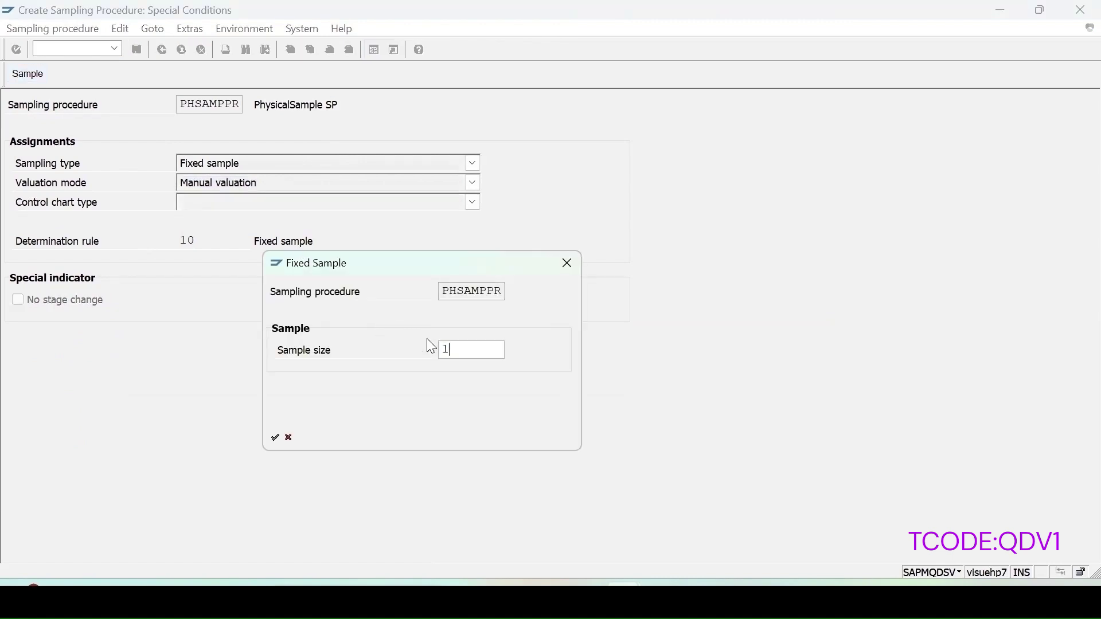
{"action": "left_click", "coordinate": [275, 439]}
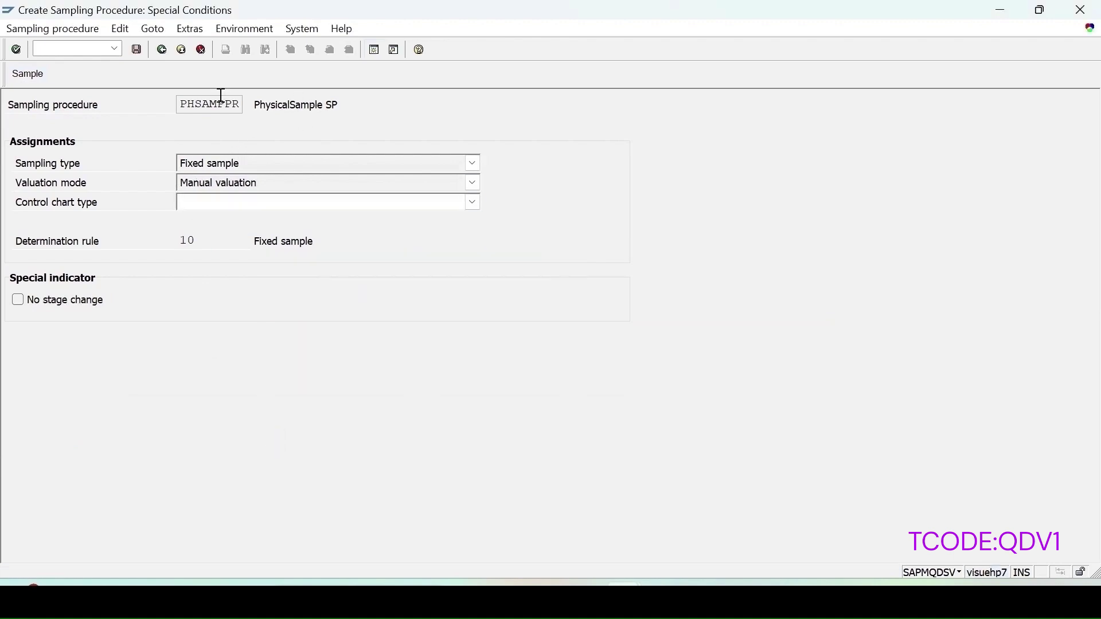
{"action": "left_click", "coordinate": [137, 50]}
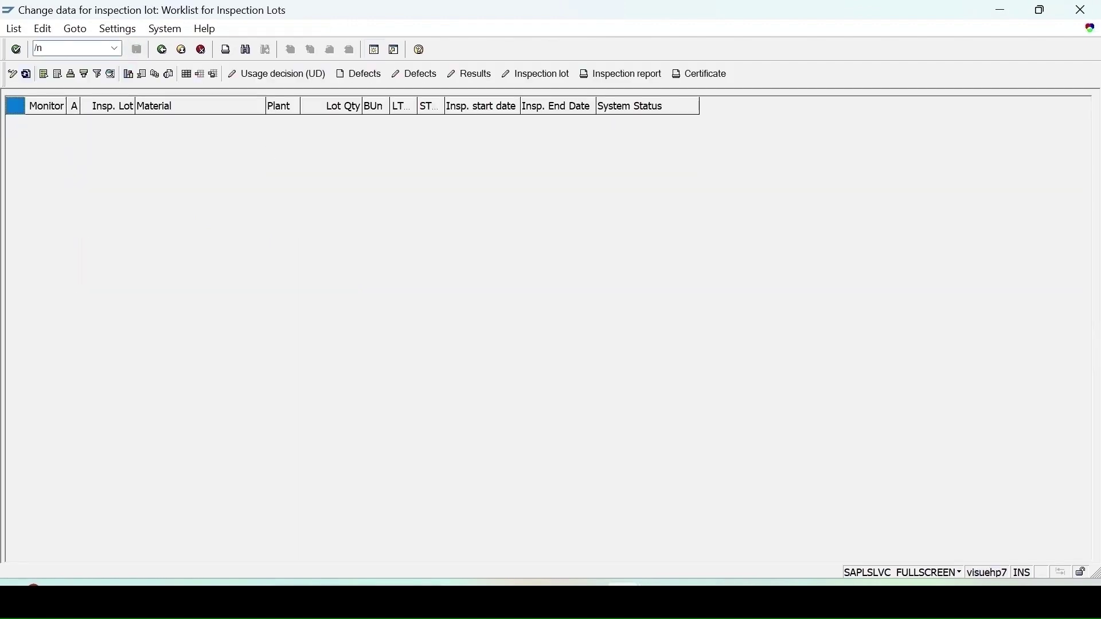
- Start master inspection characteristic PHNEW1 for plant 1000 with transaction QS21
{"action": "type", "text": "qs21"}
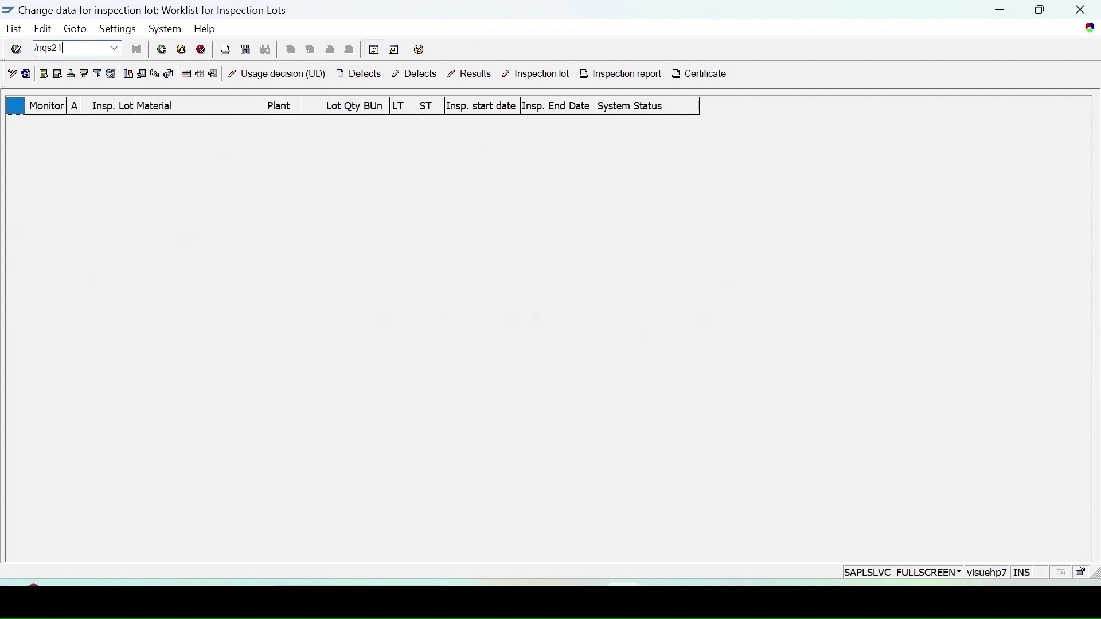
{"action": "key", "text": "Return"}
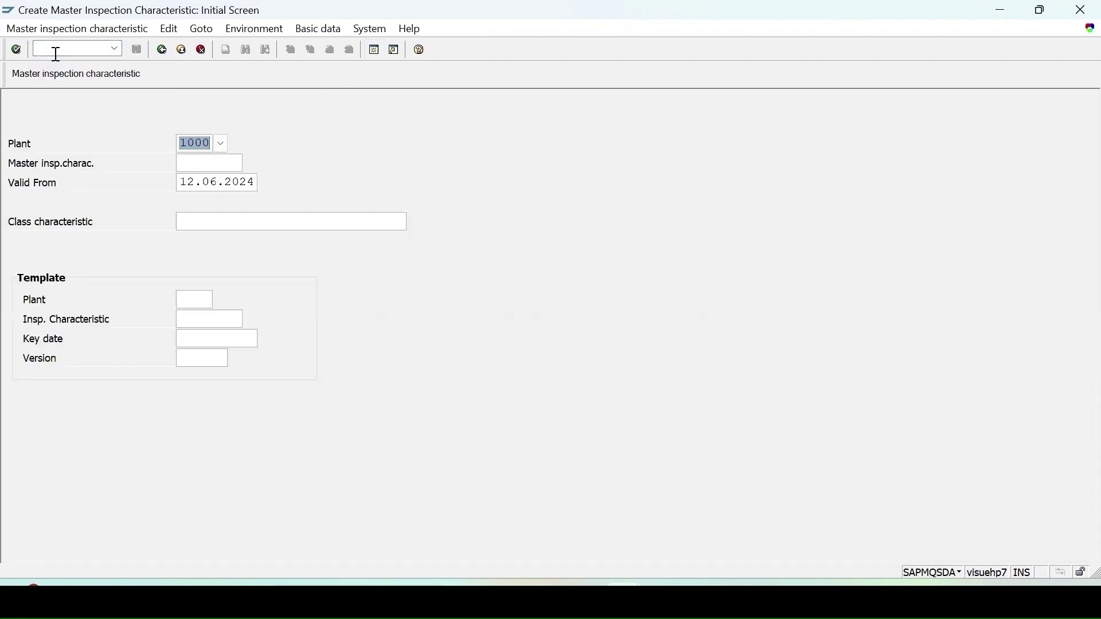
{"action": "left_click", "coordinate": [202, 166]}
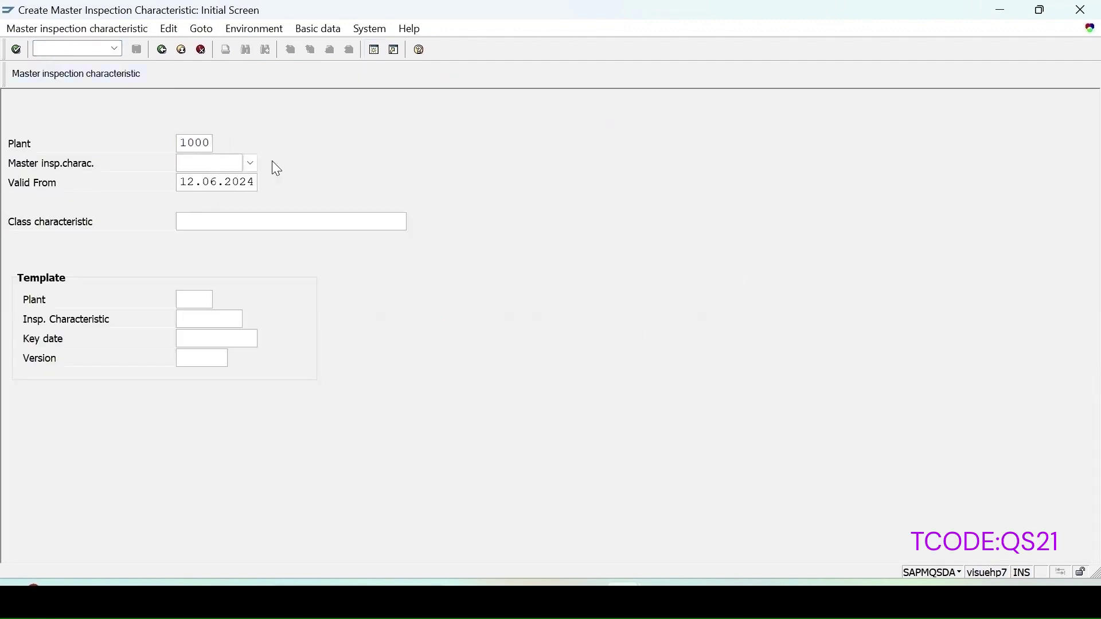
{"action": "type", "text": "PH"}
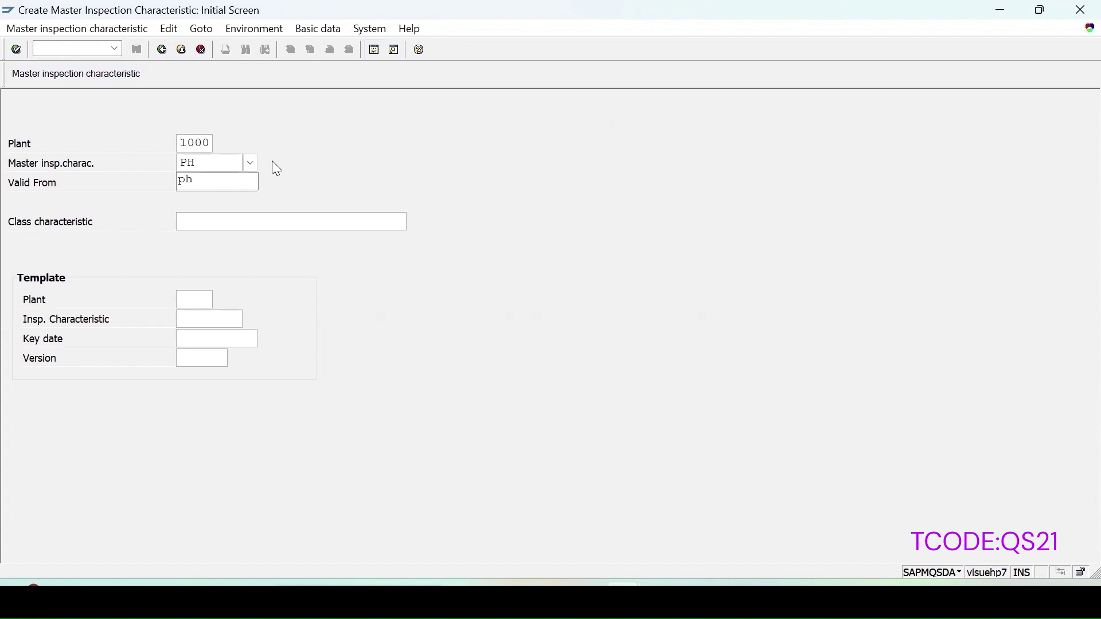
{"action": "type", "text": "N"}
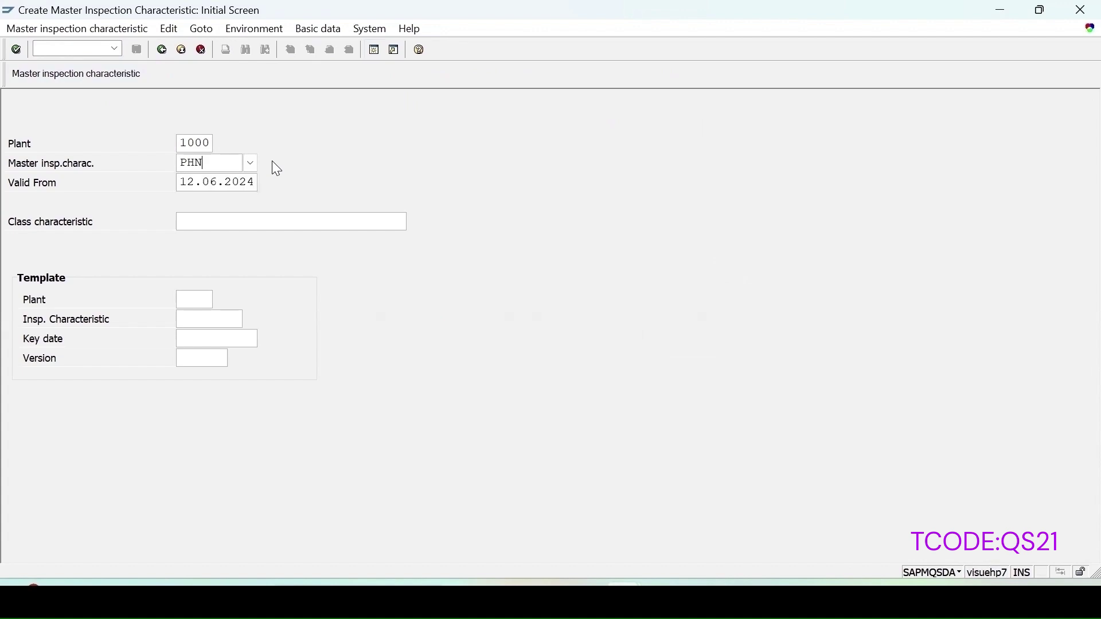
{"action": "type", "text": "ew1"}
{"action": "key", "text": "Return"}
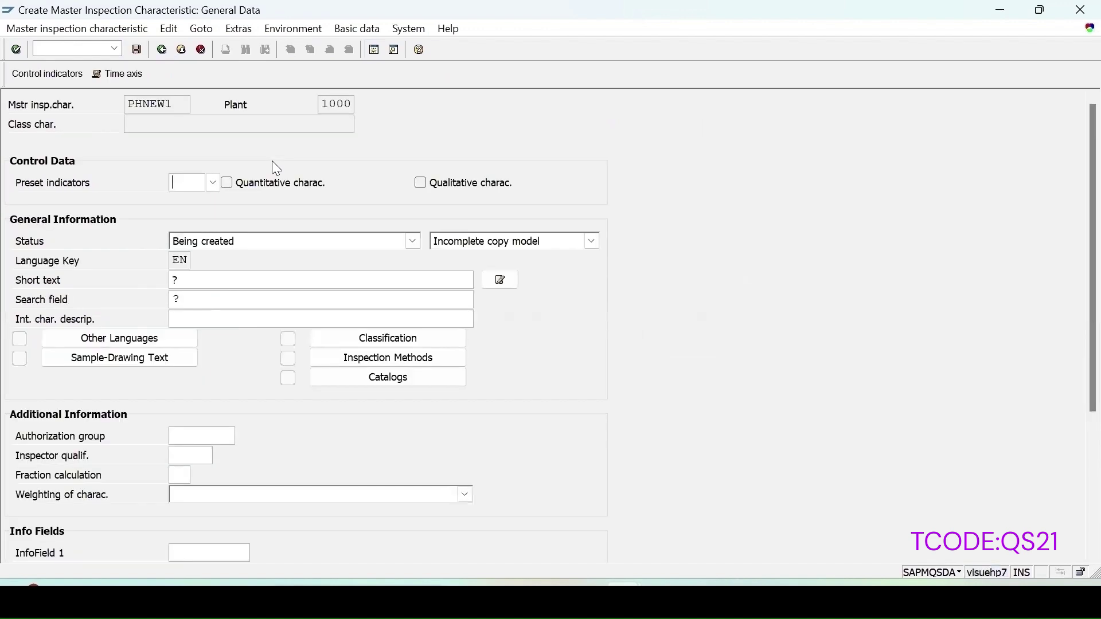
- Make the characteristic quantitative with status Released, and enter PHNEW1 as its short text and search field
{"action": "left_click", "coordinate": [227, 183]}
{"action": "left_click", "coordinate": [225, 242]}
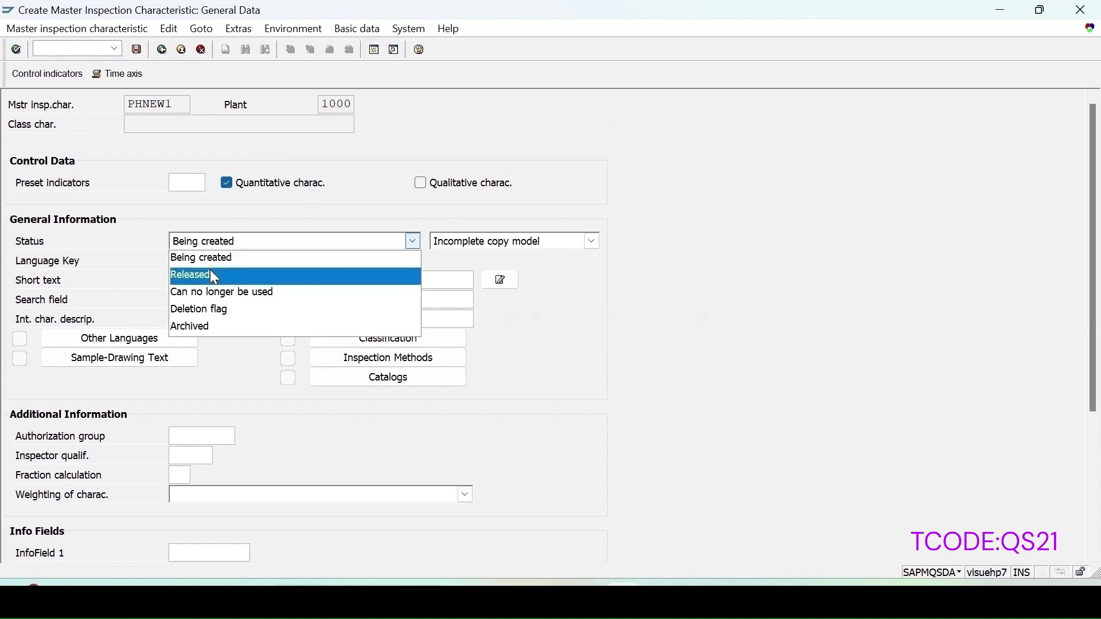
{"action": "left_click", "coordinate": [207, 277]}
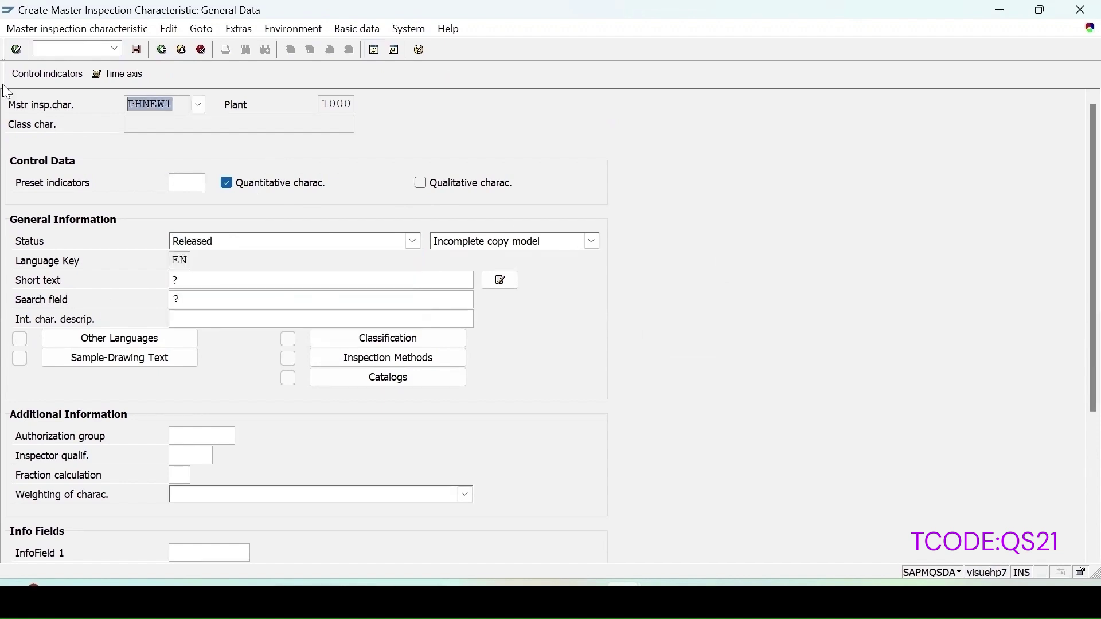
{"action": "left_click", "coordinate": [210, 281]}
{"action": "type", "text": "PHNEW1"}
{"action": "left_click", "coordinate": [194, 299]}
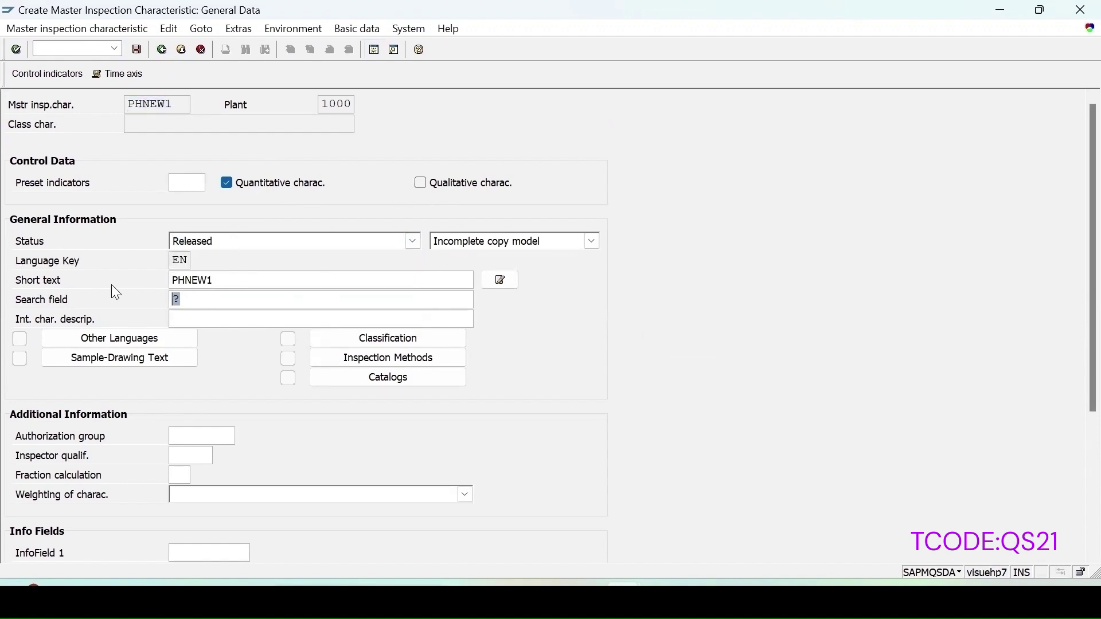
{"action": "type", "text": "PHNEW1"}
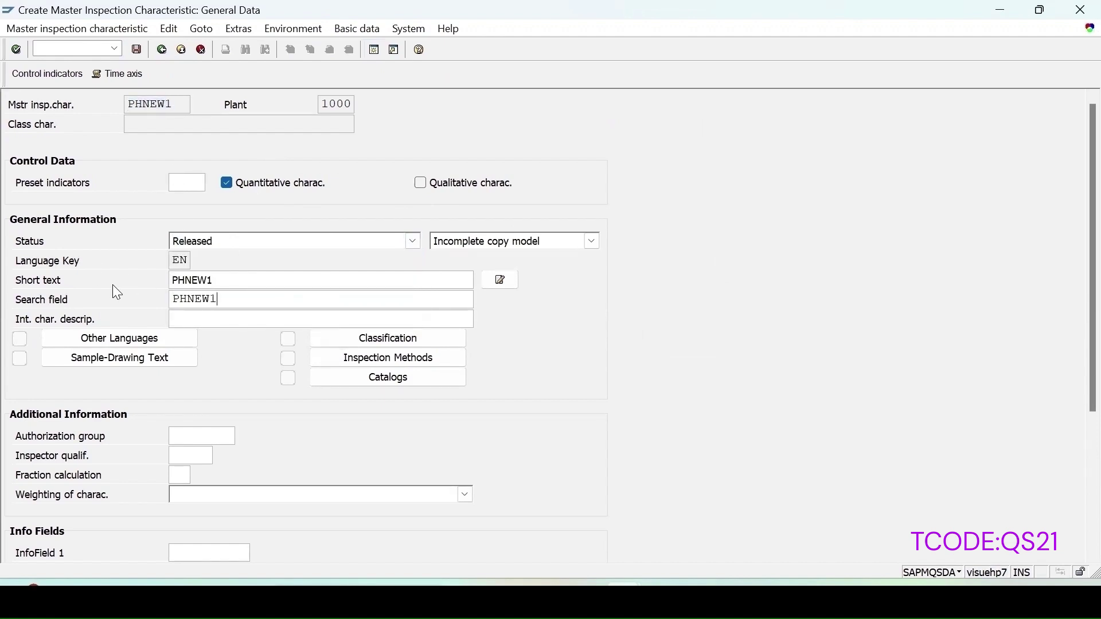
- Activate lower and upper specification limits and sampling procedure in the control indicators, accept them and save the characteristic
{"action": "left_click", "coordinate": [48, 75]}
{"action": "left_click", "coordinate": [66, 220]}
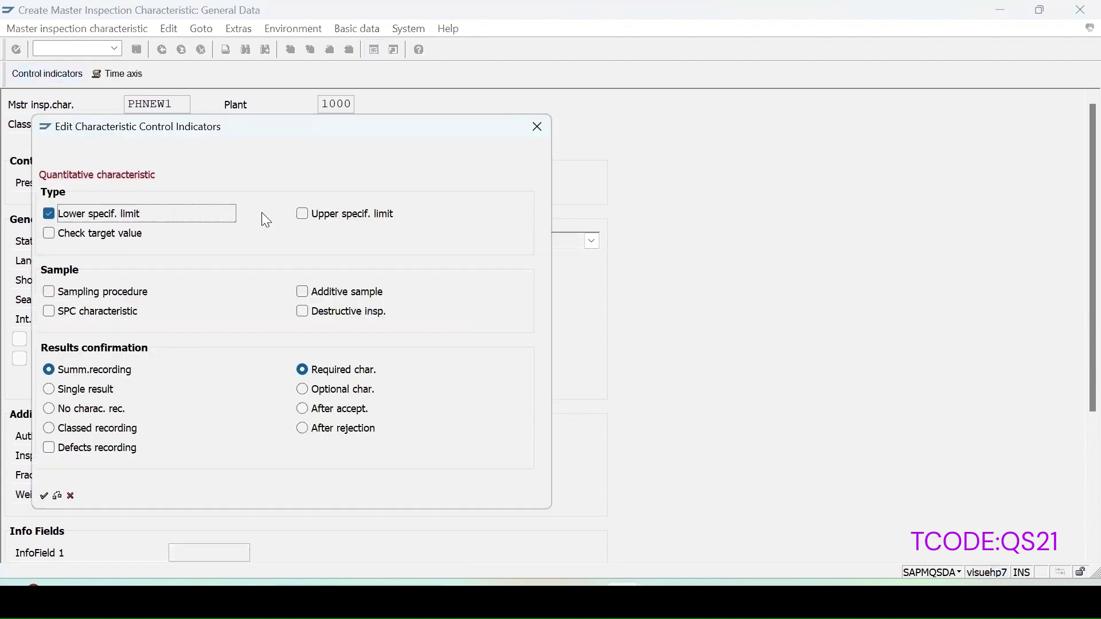
{"action": "left_click", "coordinate": [302, 214]}
{"action": "left_click", "coordinate": [52, 295]}
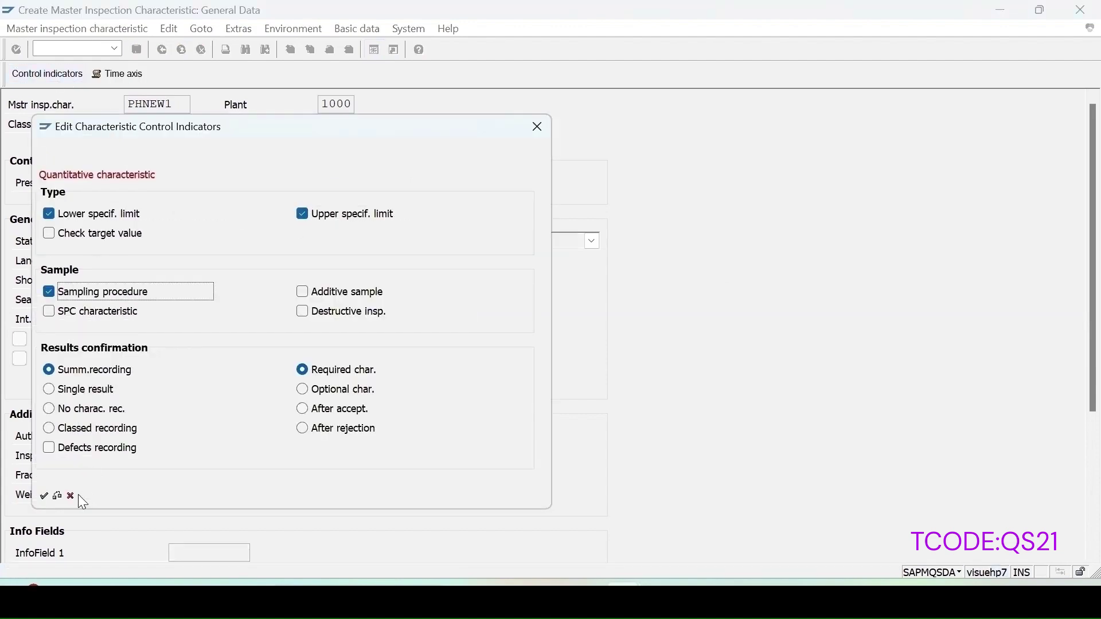
{"action": "left_click", "coordinate": [44, 497]}
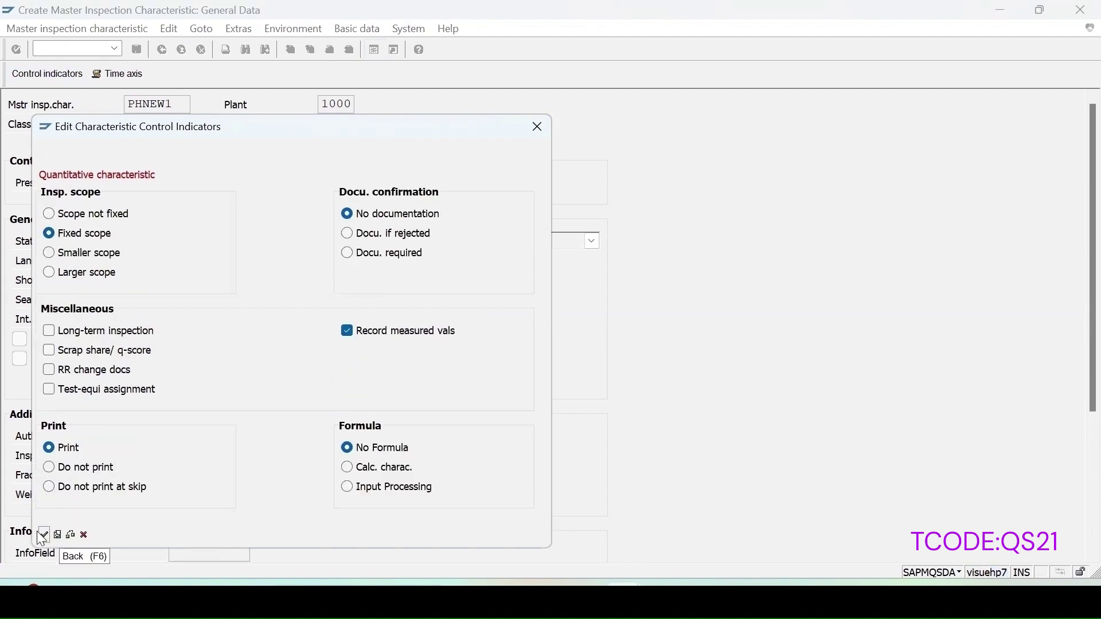
{"action": "left_click", "coordinate": [44, 535]}
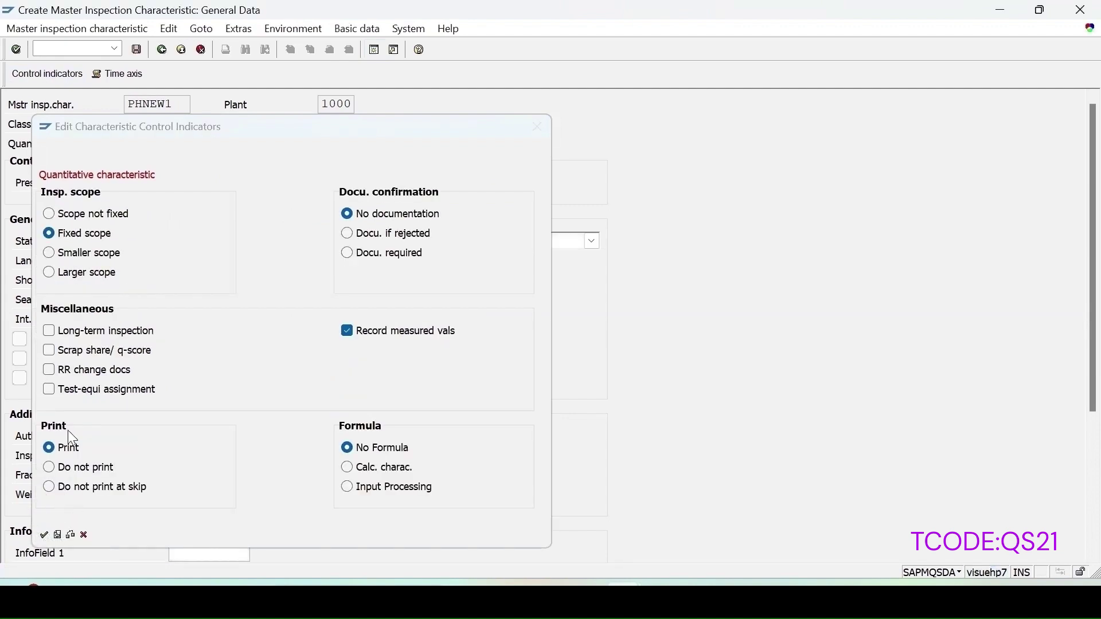
{"action": "left_click", "coordinate": [137, 51]}
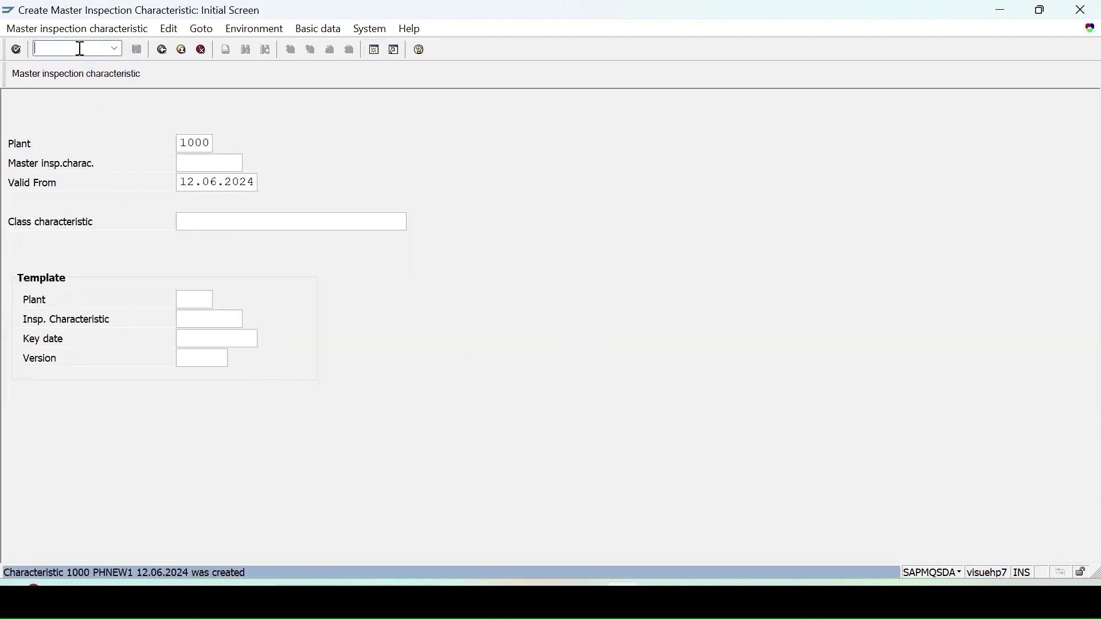
- Open the inspection plan of material 100-801 in plant 1000 with transaction QP02, leaving the group blank
{"action": "type", "text": "/nqp0"}
{"action": "key", "text": "Return"}
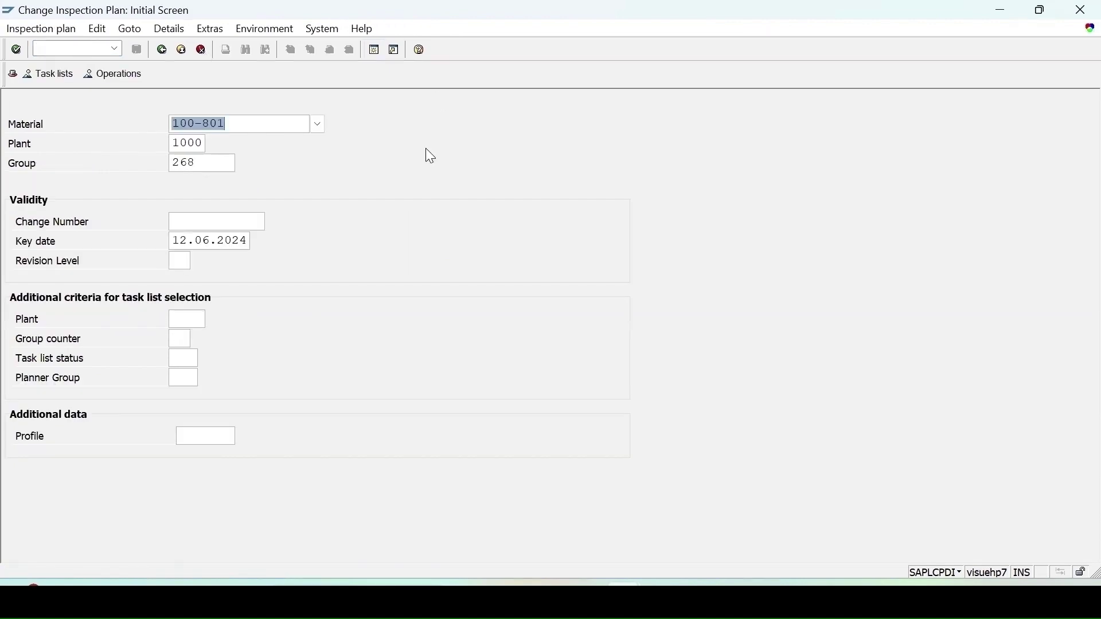
{"action": "key", "text": "Tab"}
{"action": "key", "text": "Tab"}
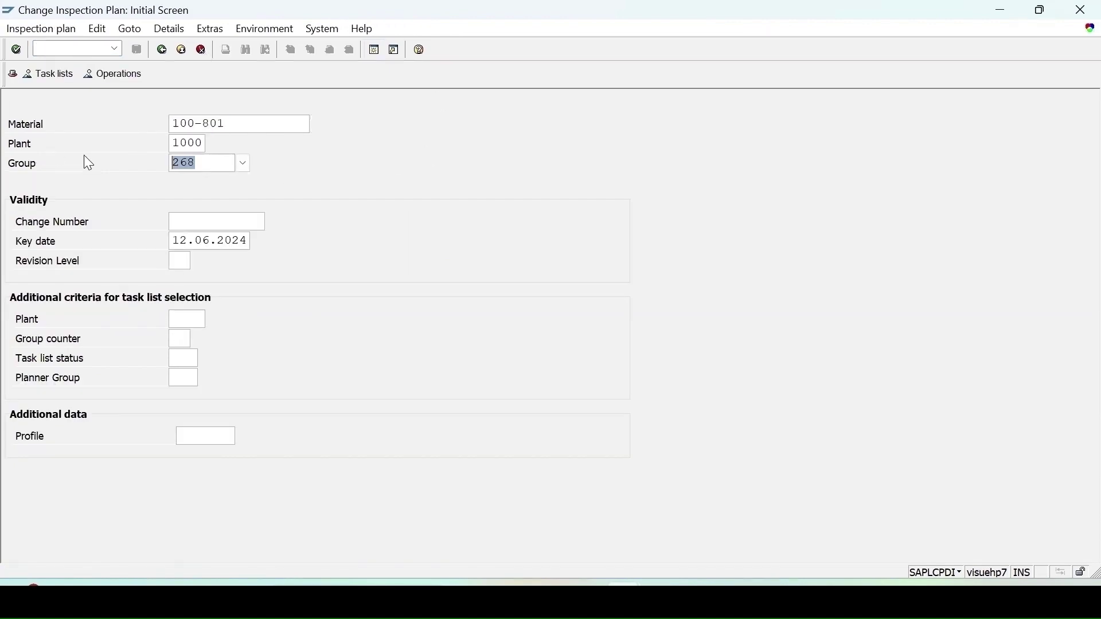
{"action": "key", "text": "BackSpace"}
{"action": "key", "text": "Return"}
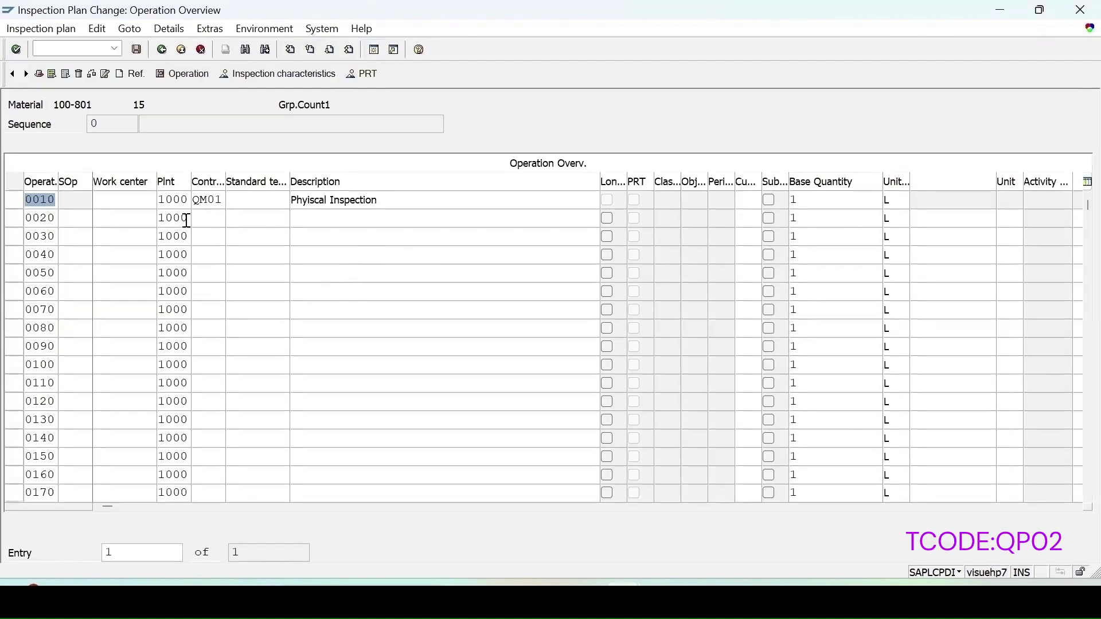
- Check the inspection characteristics of operation 0010 and return to the operation overview
{"action": "left_click", "coordinate": [14, 201]}
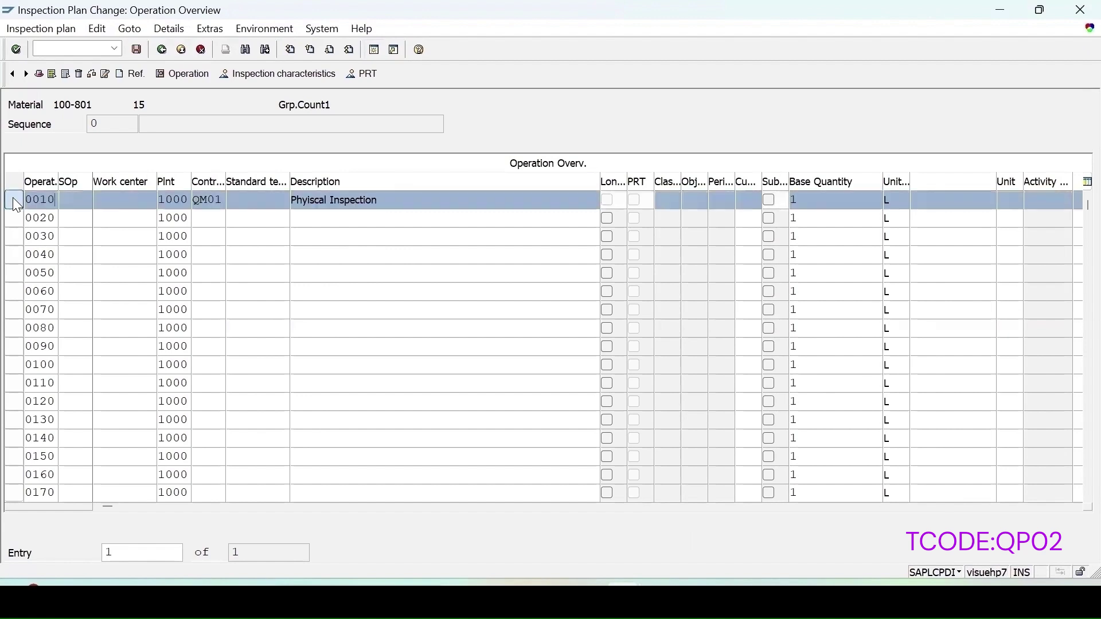
{"action": "left_click", "coordinate": [278, 73]}
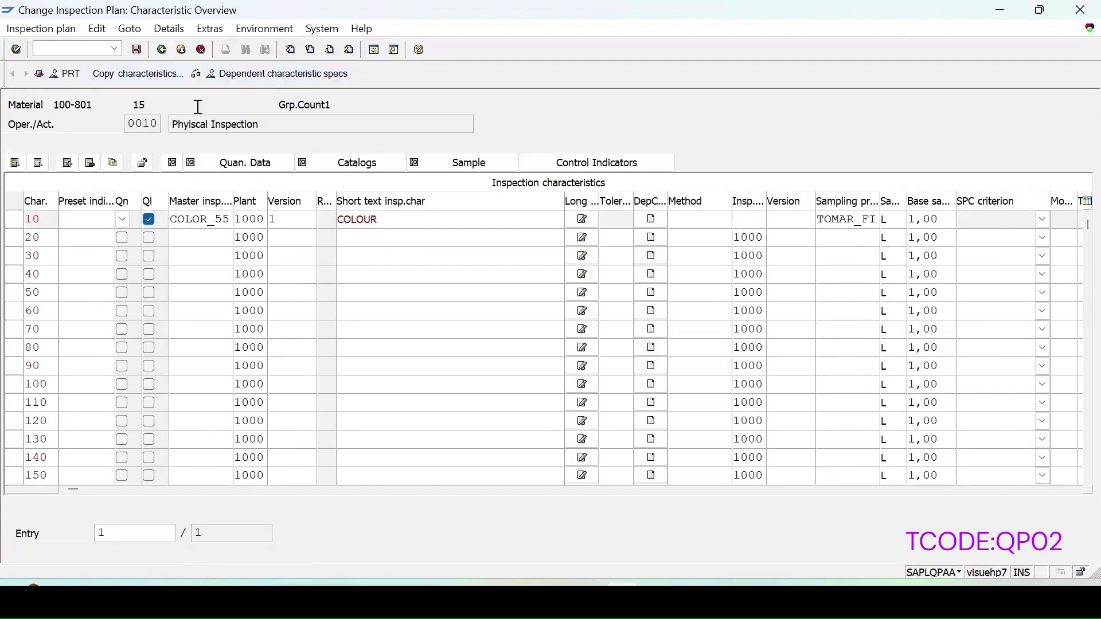
{"action": "left_click", "coordinate": [163, 50]}
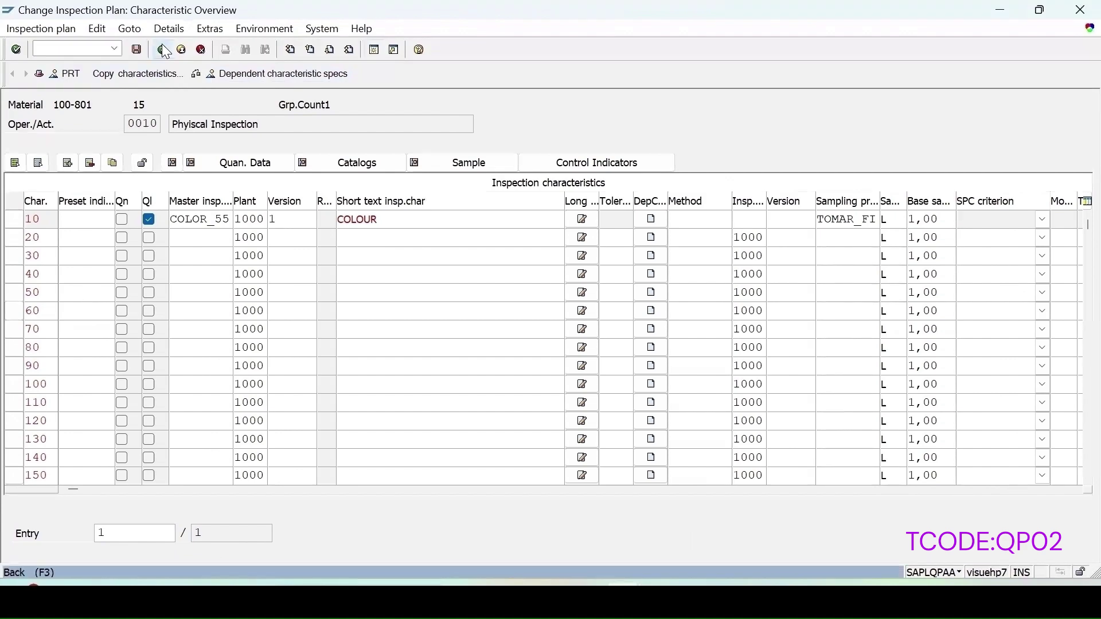
- Open the inspection plan's header details and set the inspection points to 200, Inspection based on samples
{"action": "left_click", "coordinate": [39, 73]}
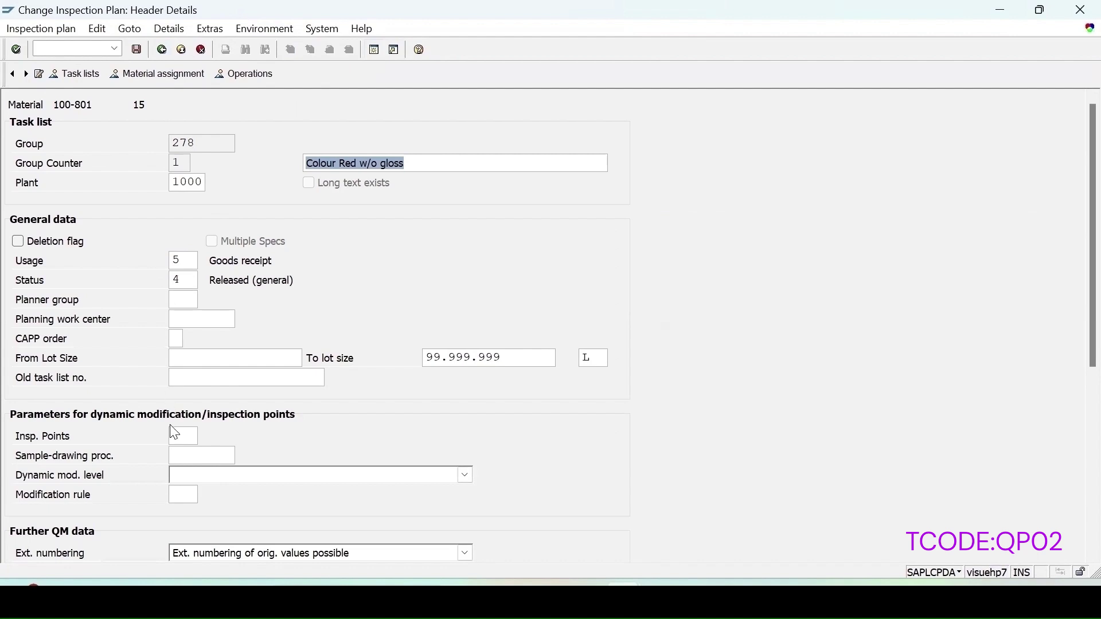
{"action": "left_click", "coordinate": [184, 436]}
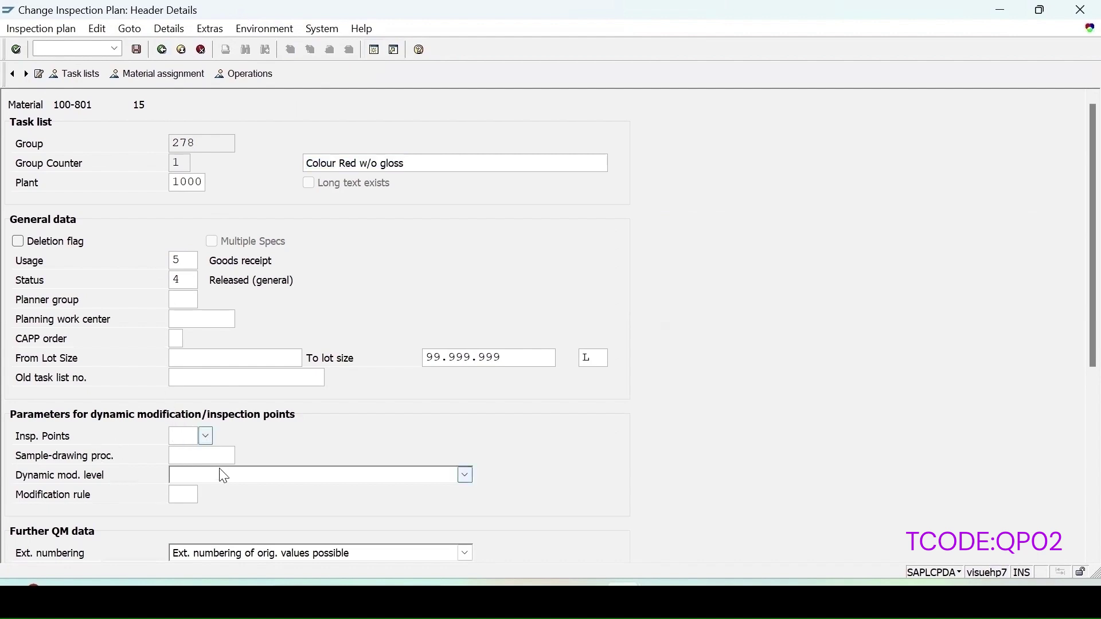
{"action": "left_click", "coordinate": [207, 434]}
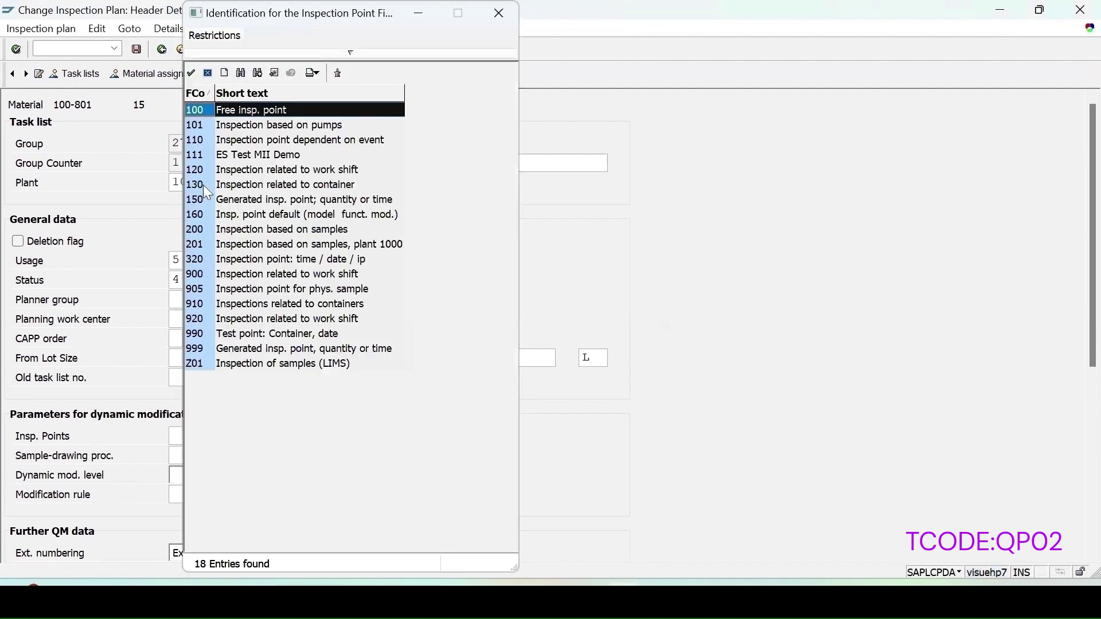
{"action": "left_click", "coordinate": [201, 228]}
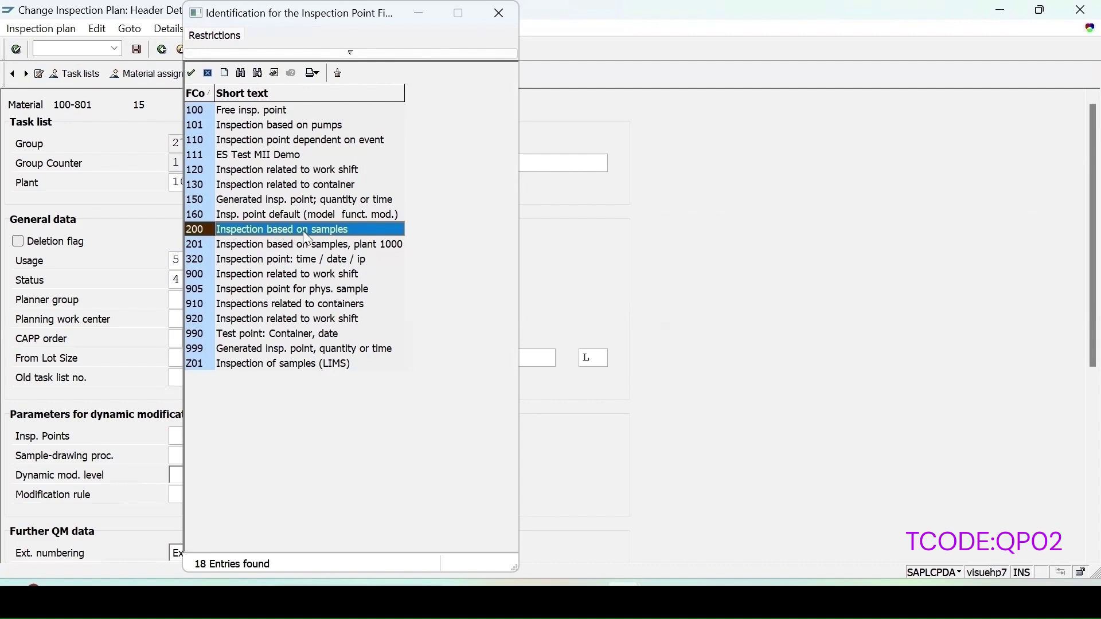
{"action": "double_click", "coordinate": [219, 228]}
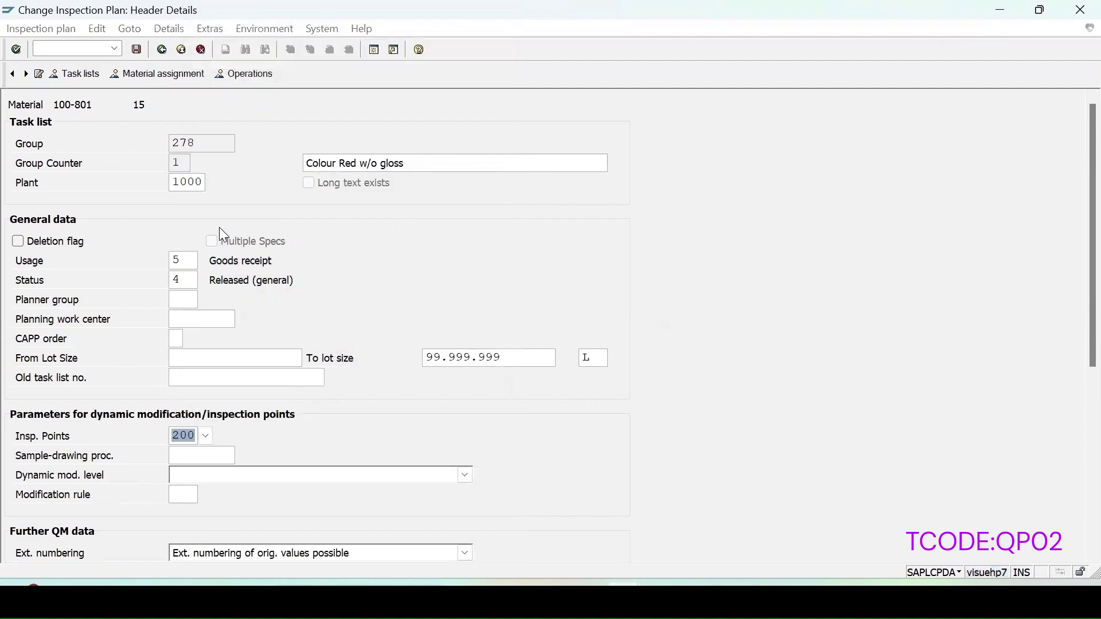
- Assign sample-drawing procedure T2 in the plan header and accept the entries
{"action": "left_click", "coordinate": [193, 457]}
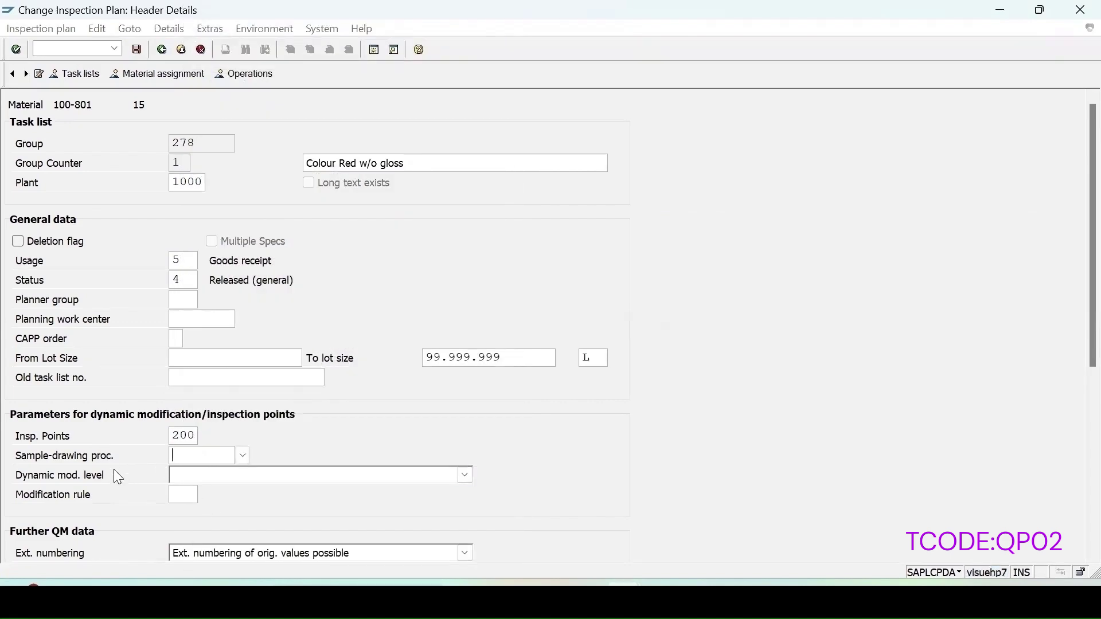
{"action": "left_click", "coordinate": [243, 456]}
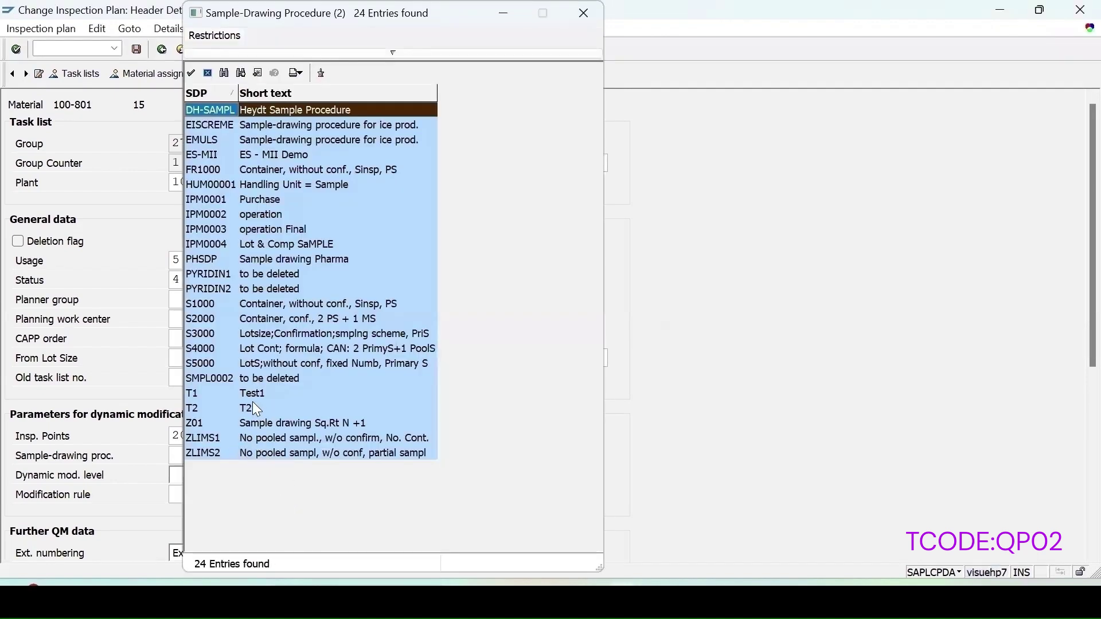
{"action": "double_click", "coordinate": [248, 411]}
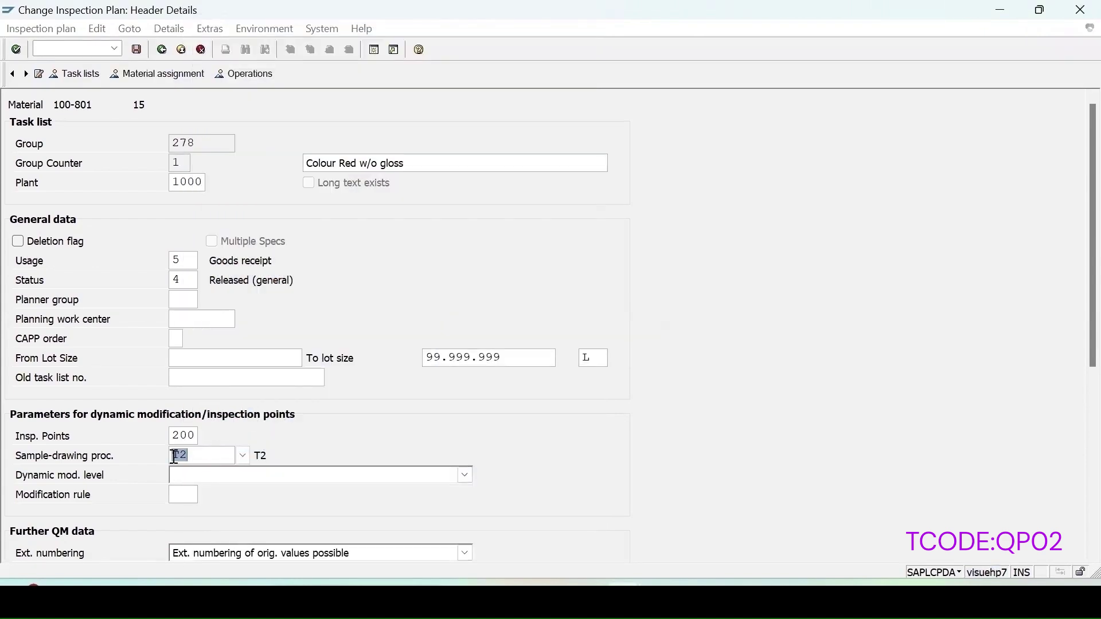
{"action": "key", "text": "Return"}
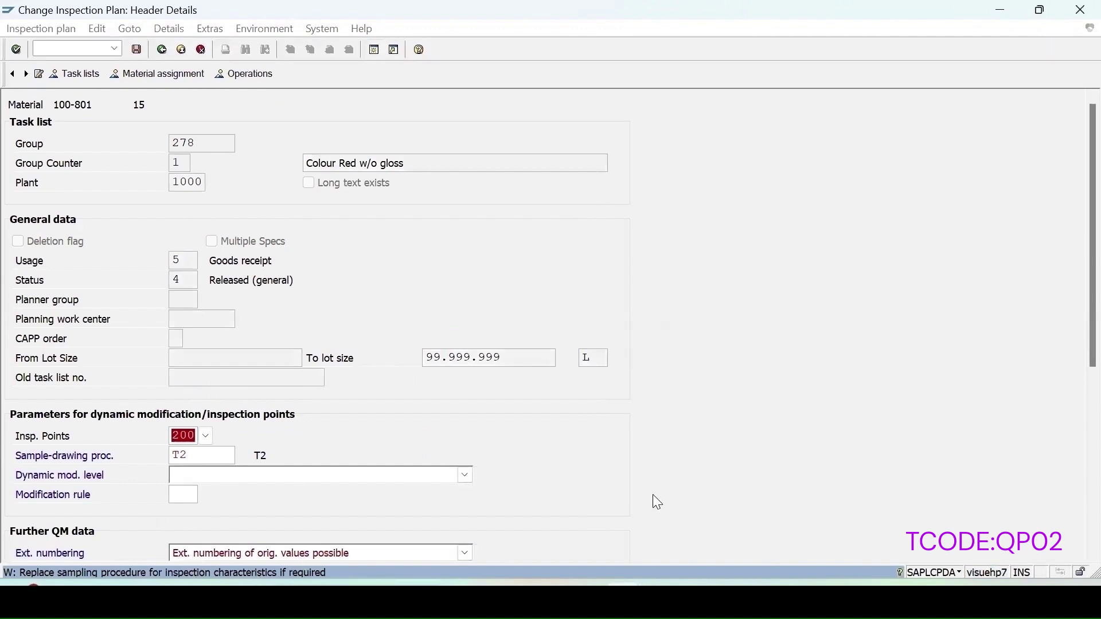
{"action": "key", "text": "Return"}
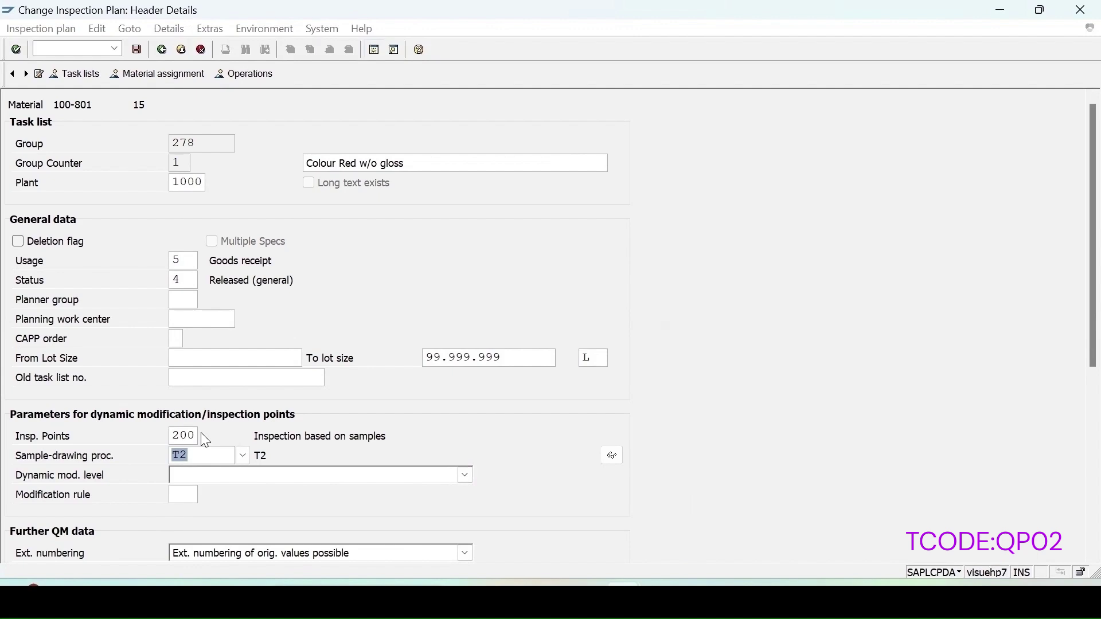
- Delete the COLOUR characteristic from the inspection characteristics of operation 0010
{"action": "left_click", "coordinate": [248, 76]}
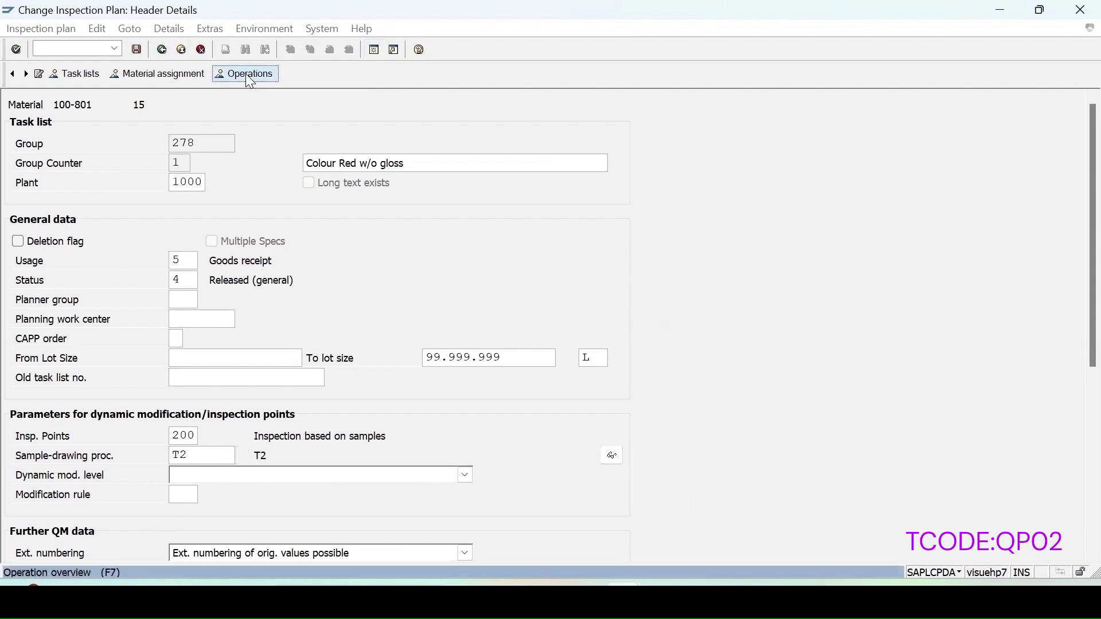
{"action": "left_click", "coordinate": [12, 200]}
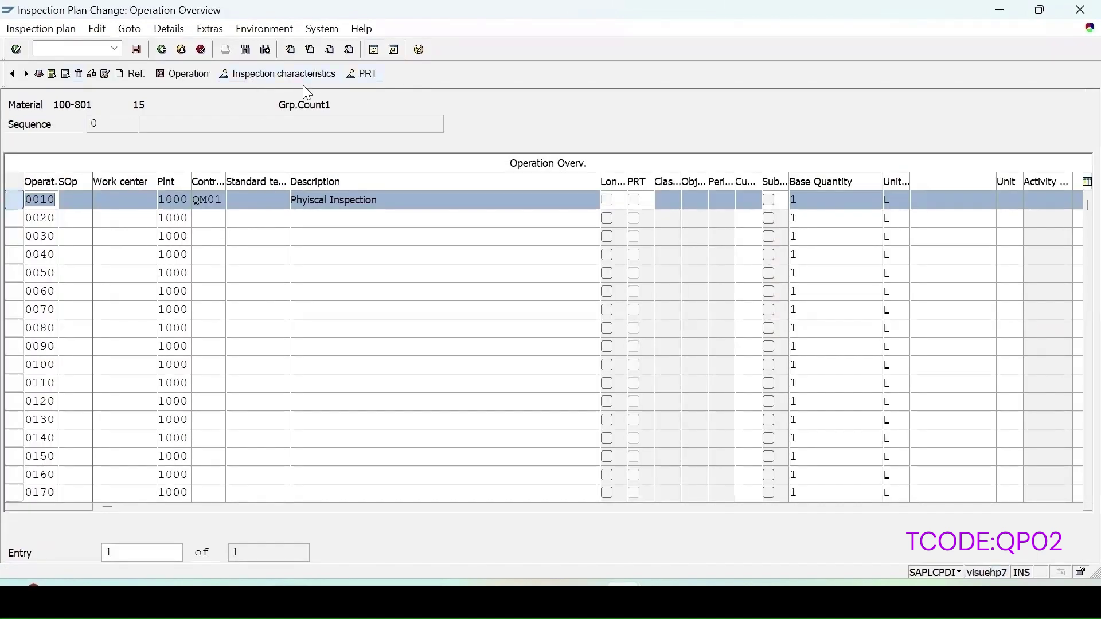
{"action": "left_click", "coordinate": [281, 75]}
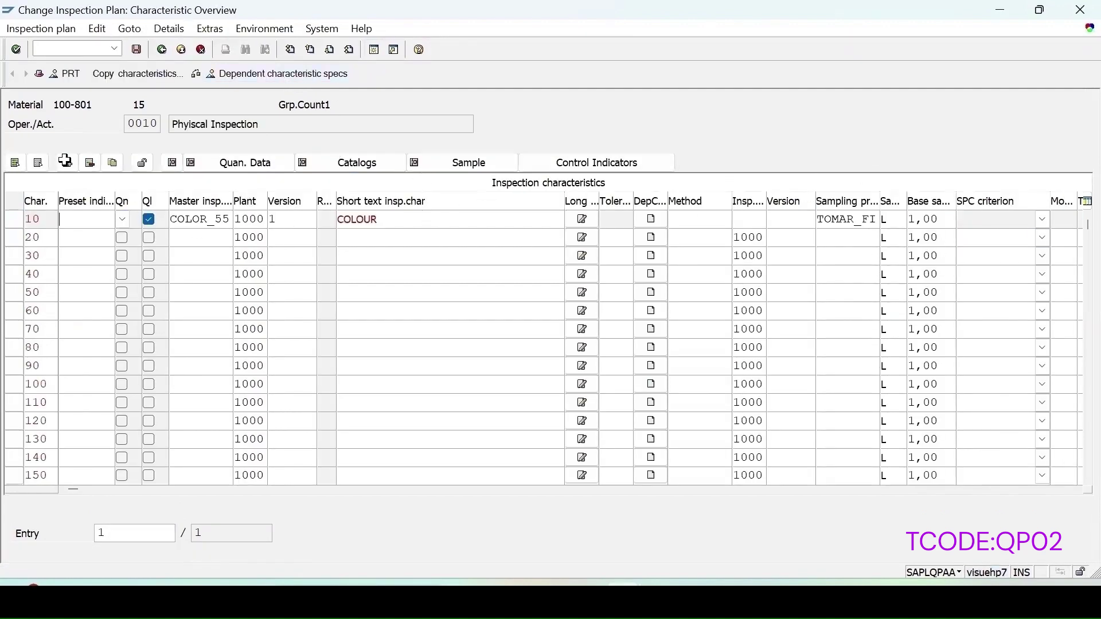
{"action": "left_click", "coordinate": [23, 220]}
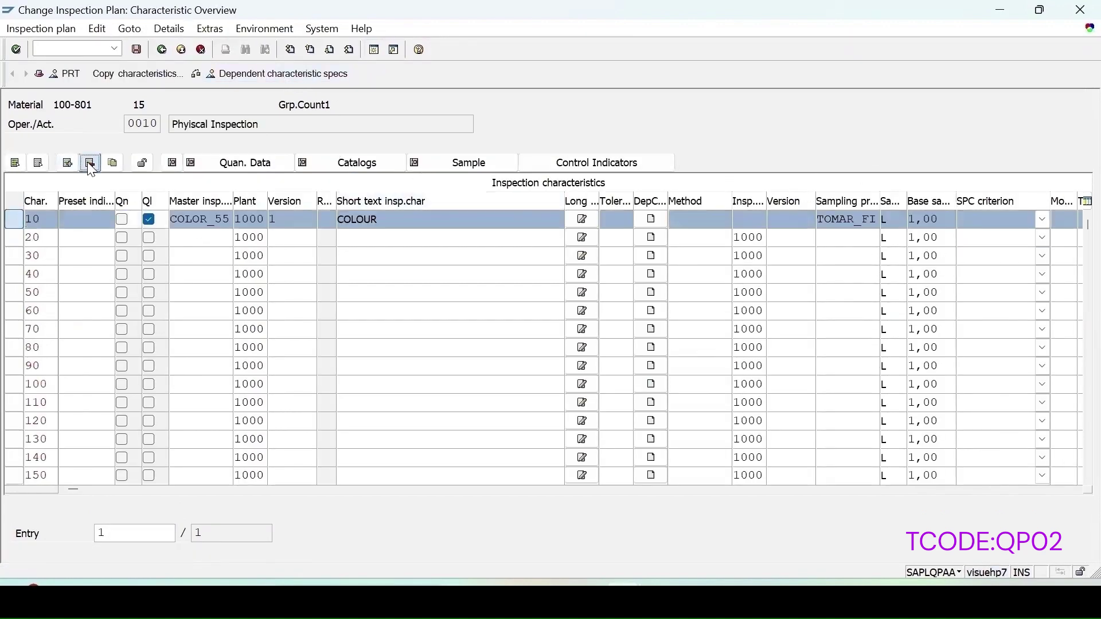
{"action": "left_click", "coordinate": [90, 163]}
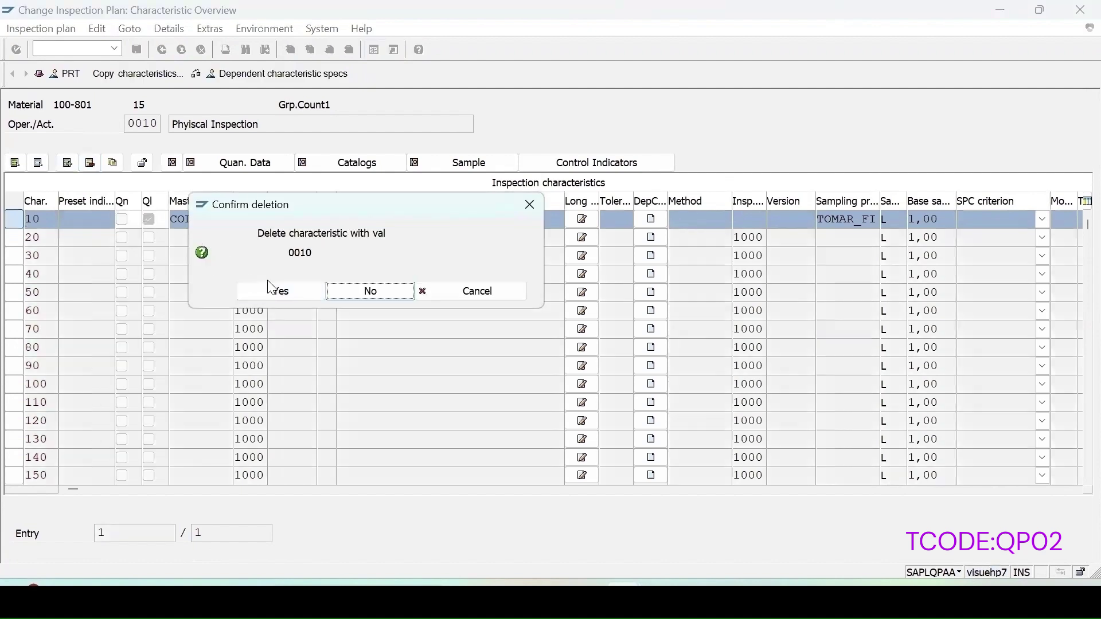
{"action": "left_click", "coordinate": [280, 292]}
- Add master inspection characteristic PHNEW1 as characteristic 10 with lower specification limit 5 and upper limit 7
{"action": "left_click", "coordinate": [199, 220]}
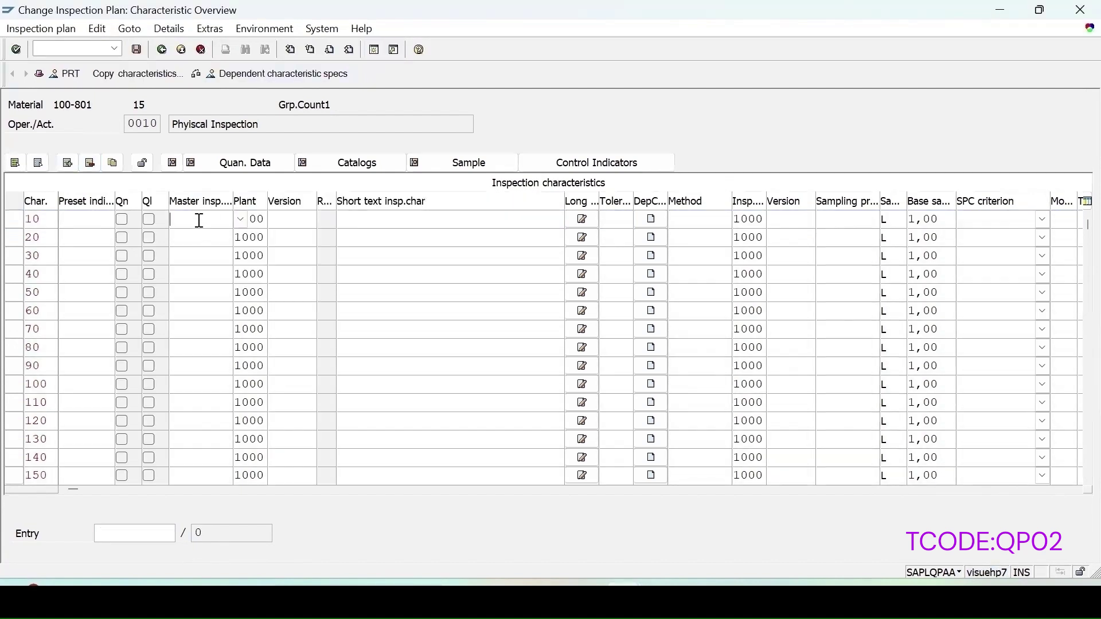
{"action": "type", "text": "p"}
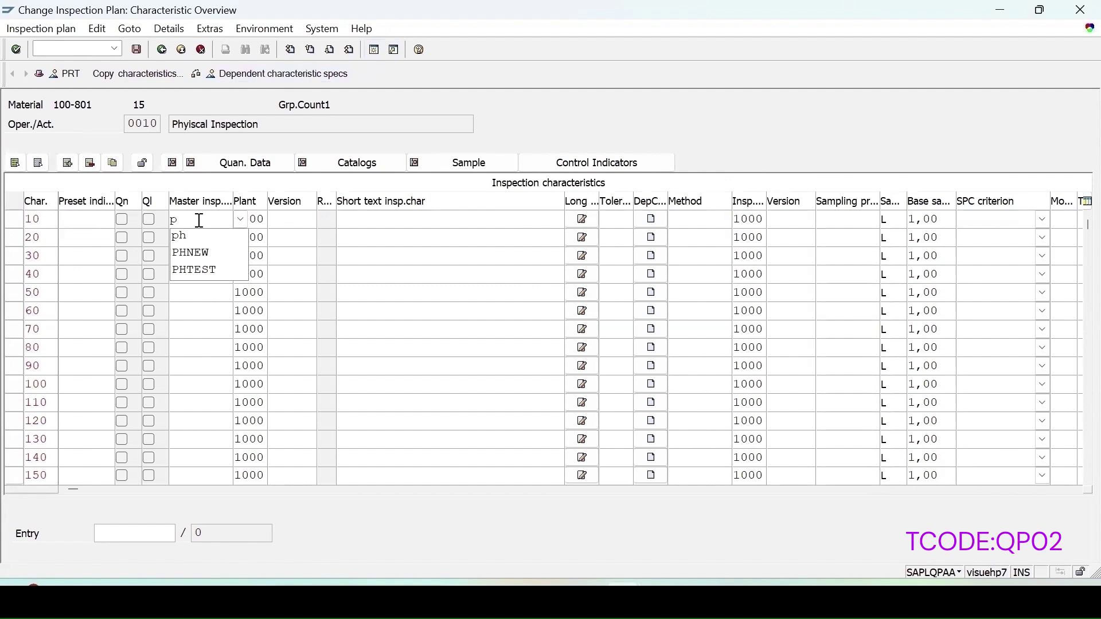
{"action": "type", "text": "hnew1"}
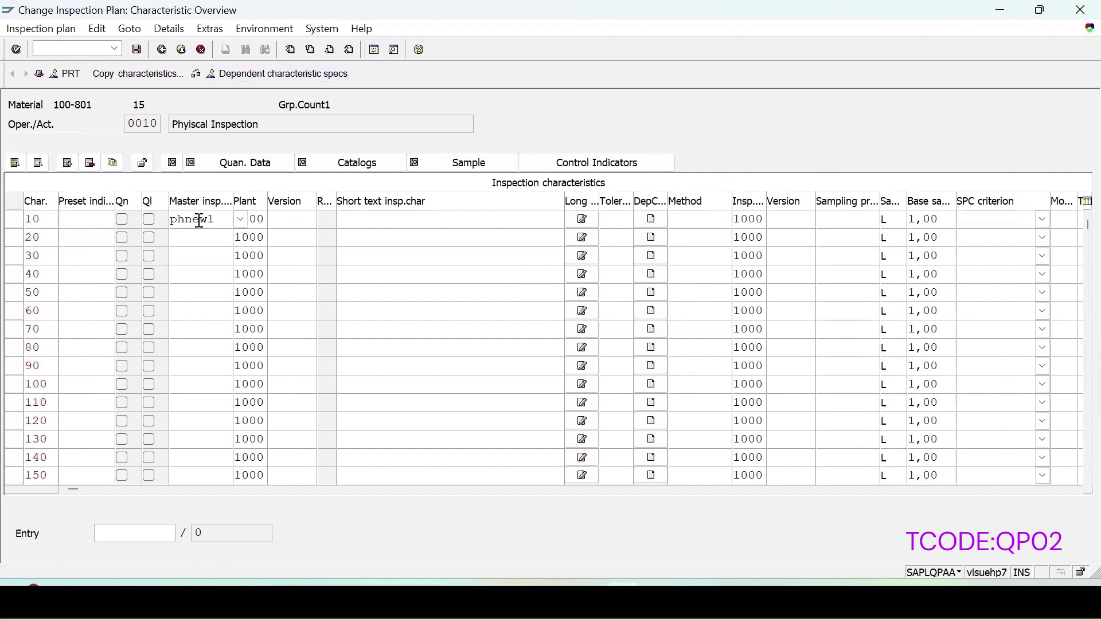
{"action": "key", "text": "Return"}
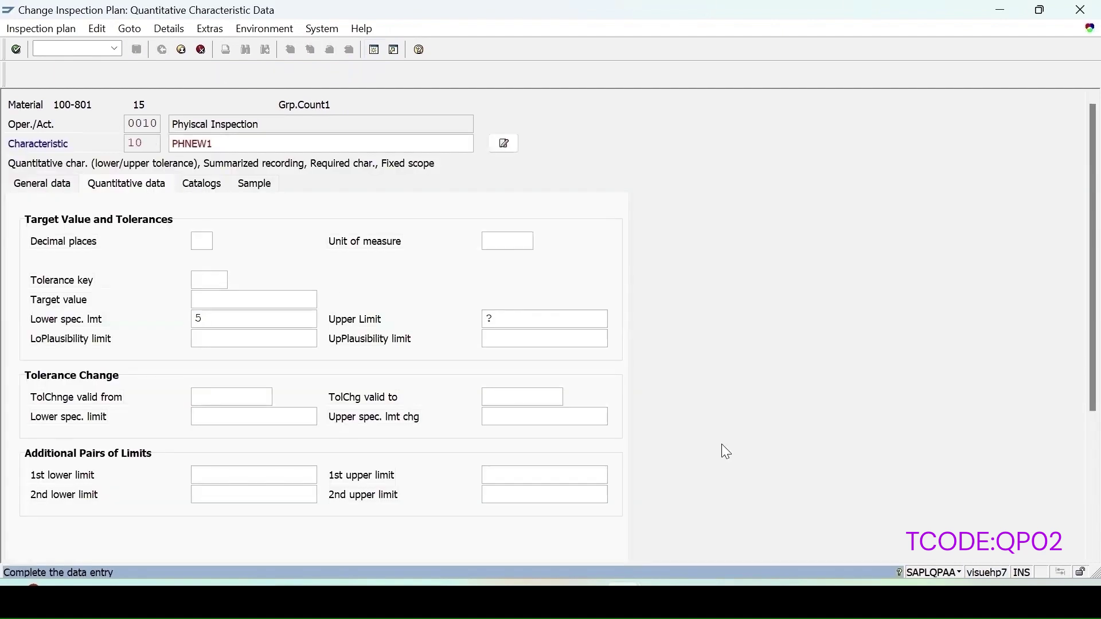
{"action": "left_click_drag", "start_coordinate": [494, 320], "coordinate": [418, 327]}
{"action": "type", "text": "7"}
{"action": "key", "text": "Return"}
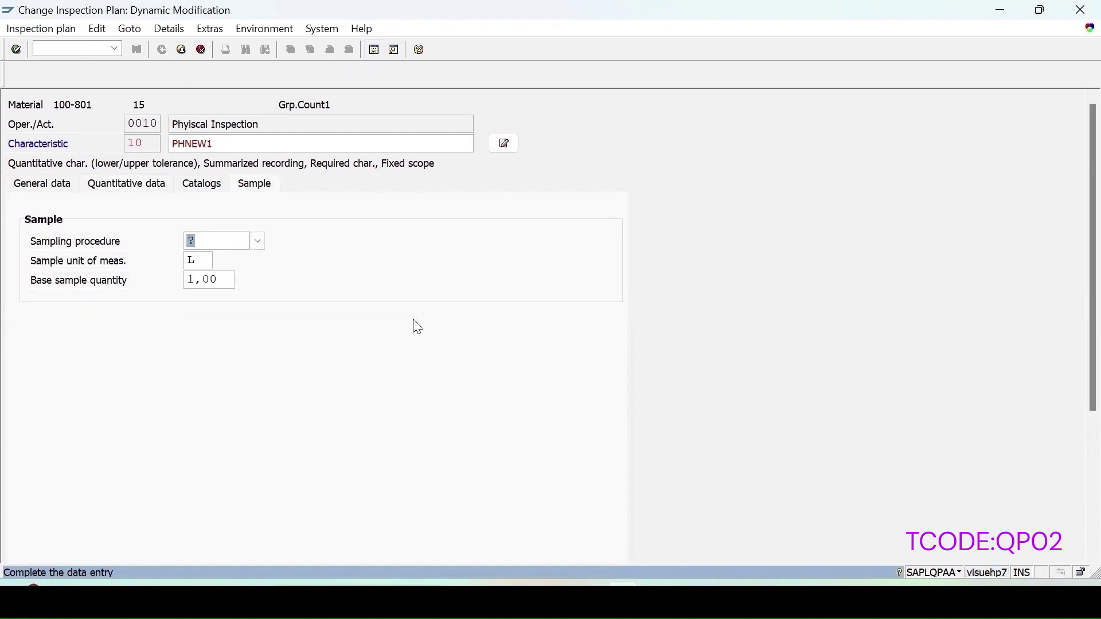
- Assign sampling procedure SP-SDP to the PHNEW1 characteristic and save the inspection plan
{"action": "left_click", "coordinate": [258, 242]}
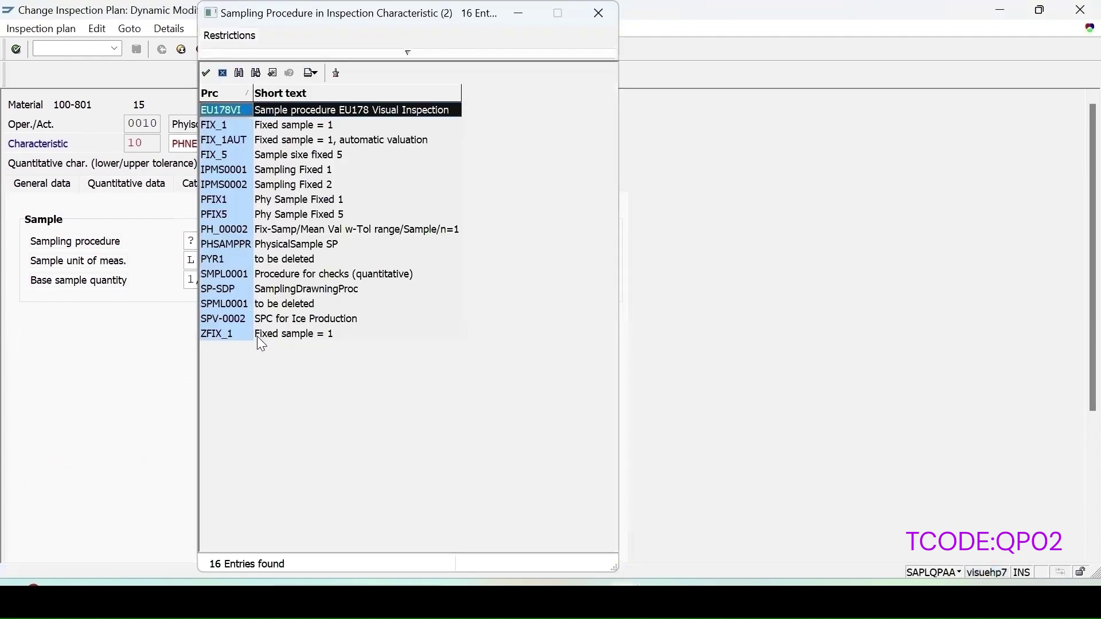
{"action": "double_click", "coordinate": [297, 288]}
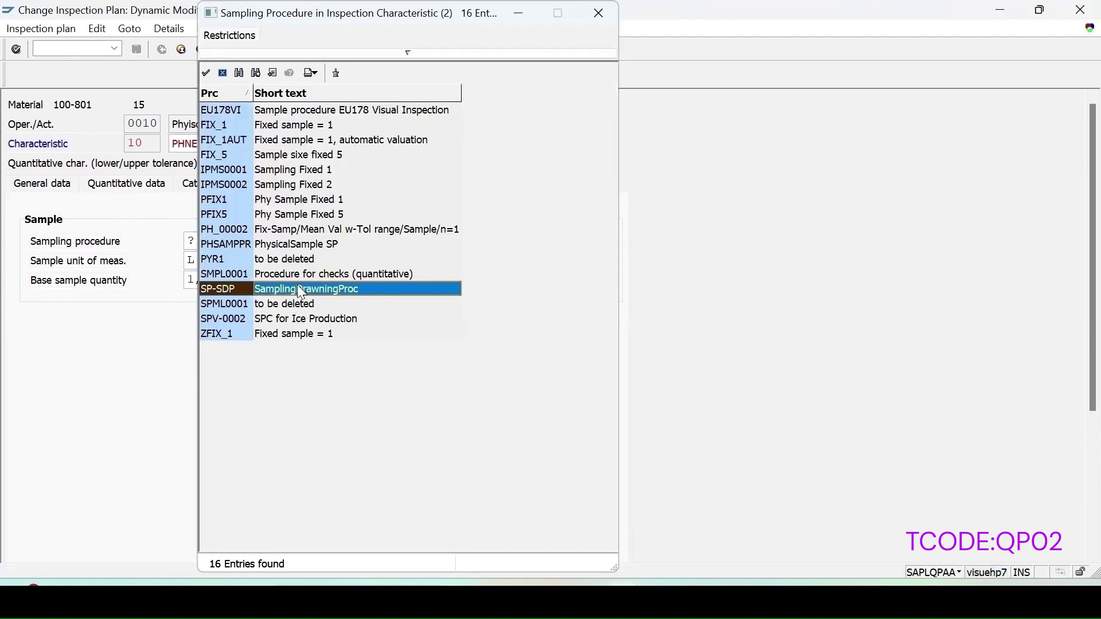
{"action": "key", "text": "Return"}
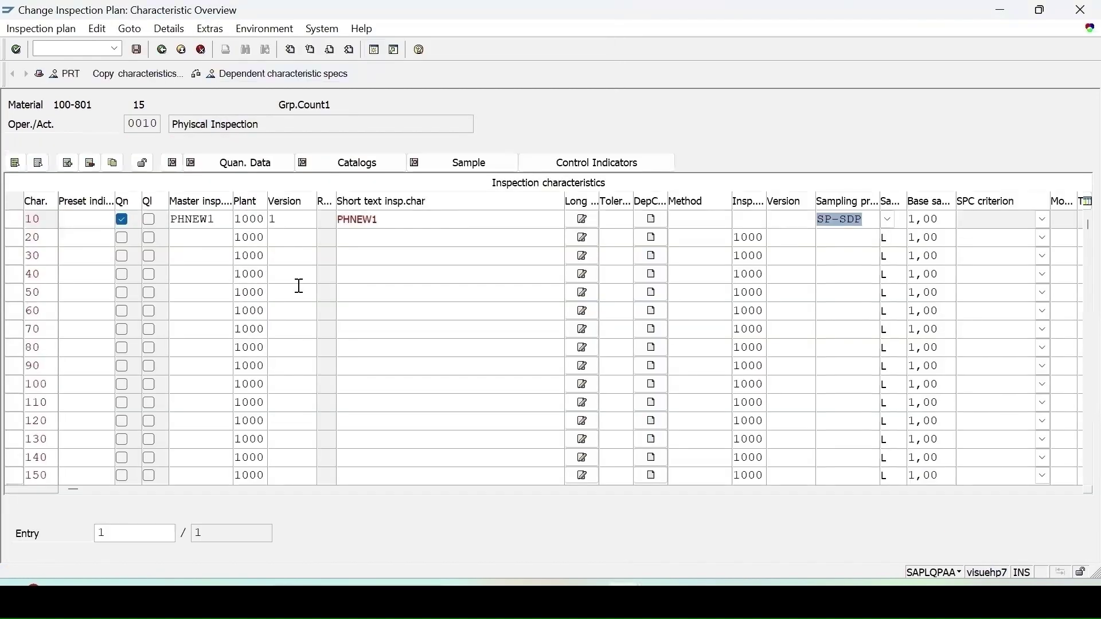
{"action": "left_click", "coordinate": [138, 51]}
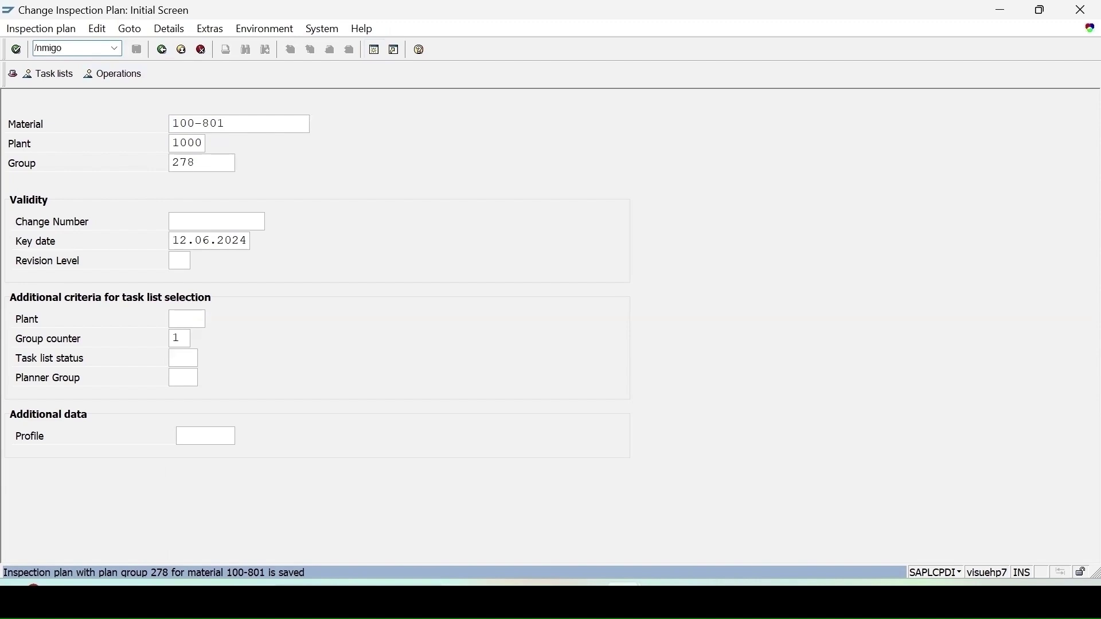
- Start a goods receipt with reference Other in transaction MIGO and enter material 100-801
{"action": "key", "text": "Return"}
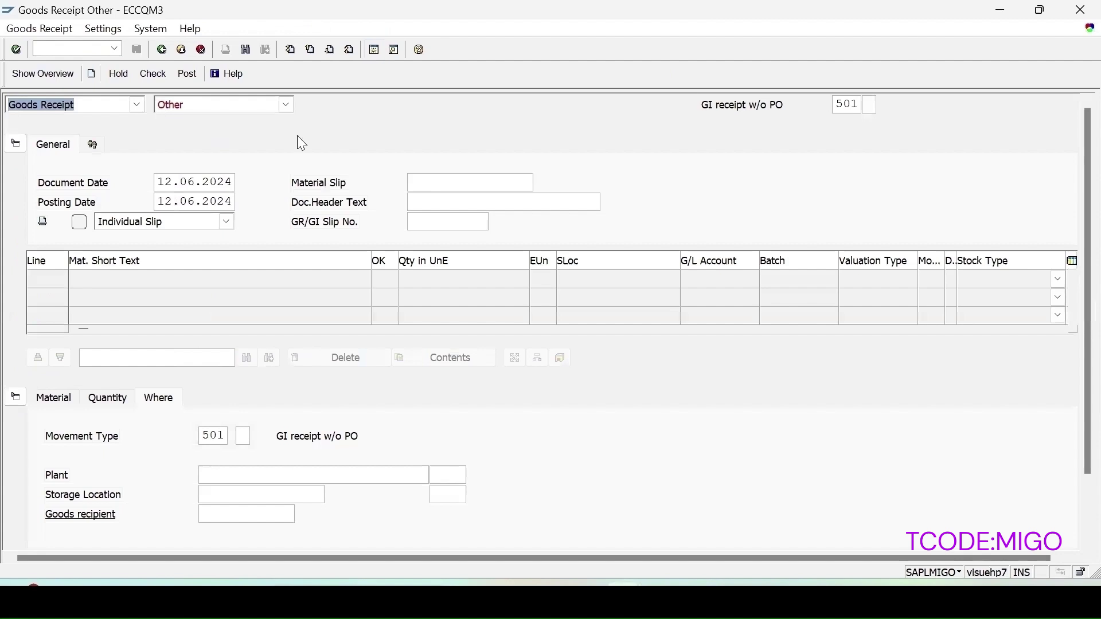
{"action": "left_click", "coordinate": [214, 106]}
{"action": "left_click", "coordinate": [196, 171]}
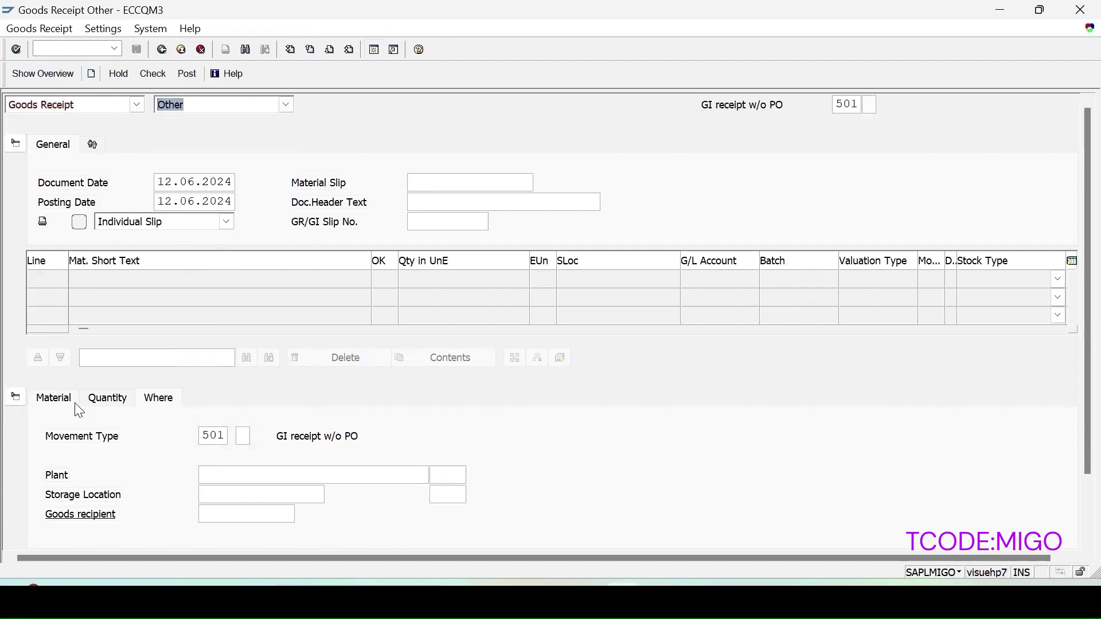
{"action": "left_click", "coordinate": [41, 397]}
{"action": "left_click", "coordinate": [204, 435]}
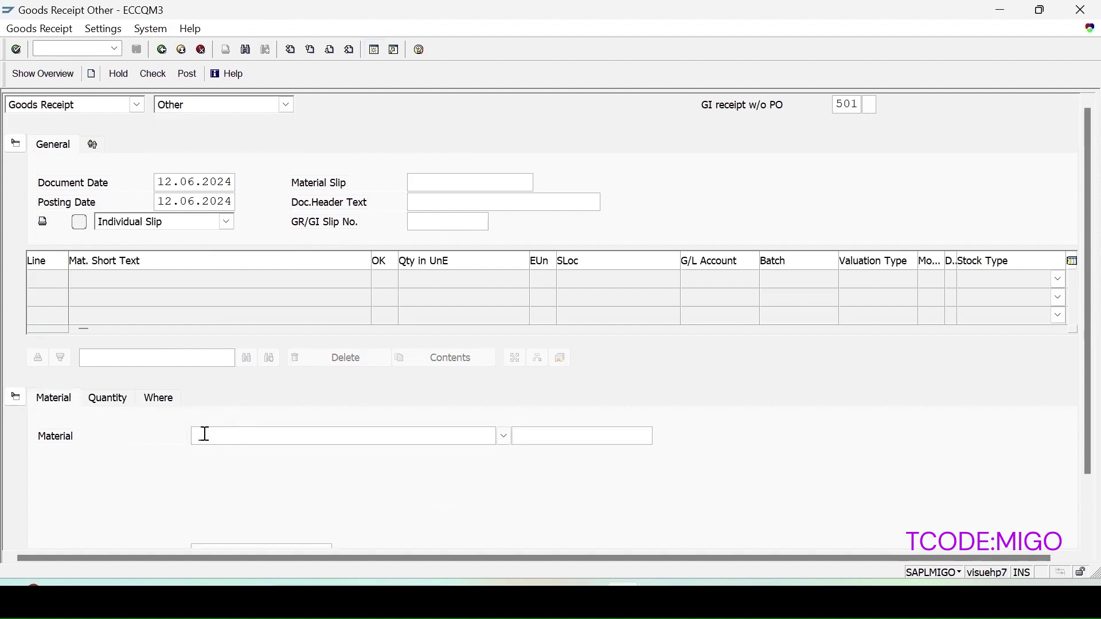
{"action": "type", "text": "100-"}
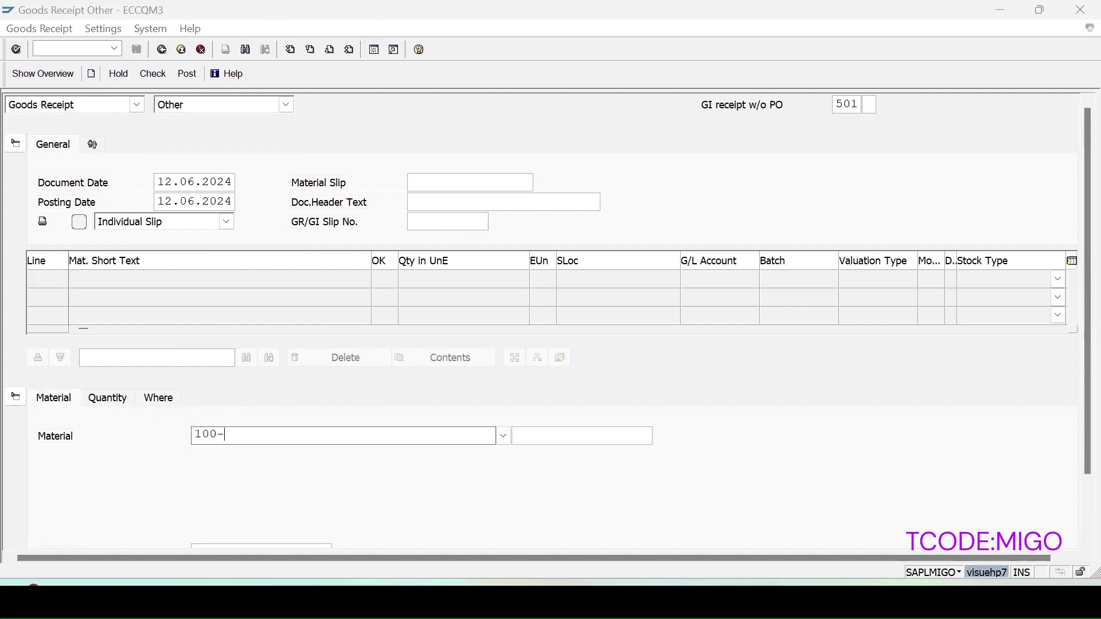
{"action": "type", "text": "801"}
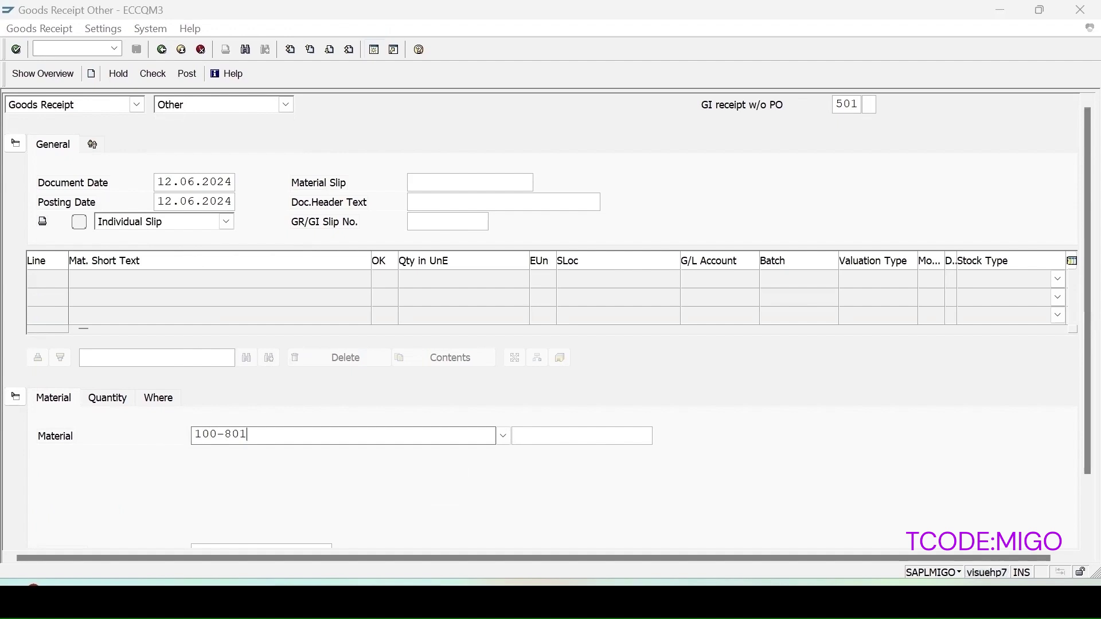
{"action": "key", "text": "Return"}
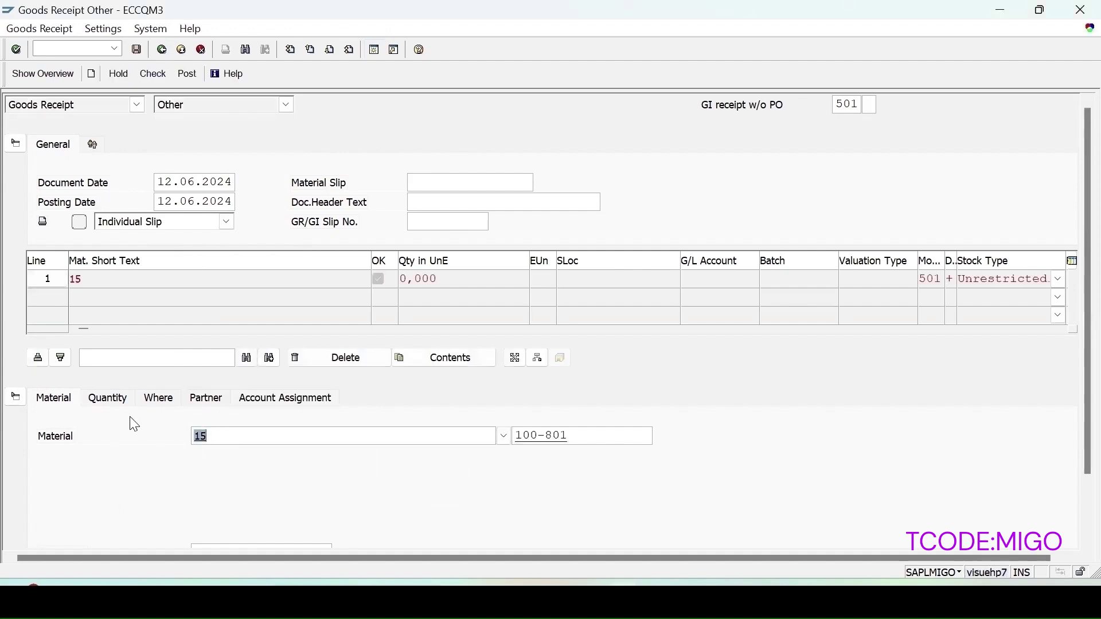
- Set the goods receipt item's quantity in unit of entry to 20
{"action": "left_click", "coordinate": [113, 408]}
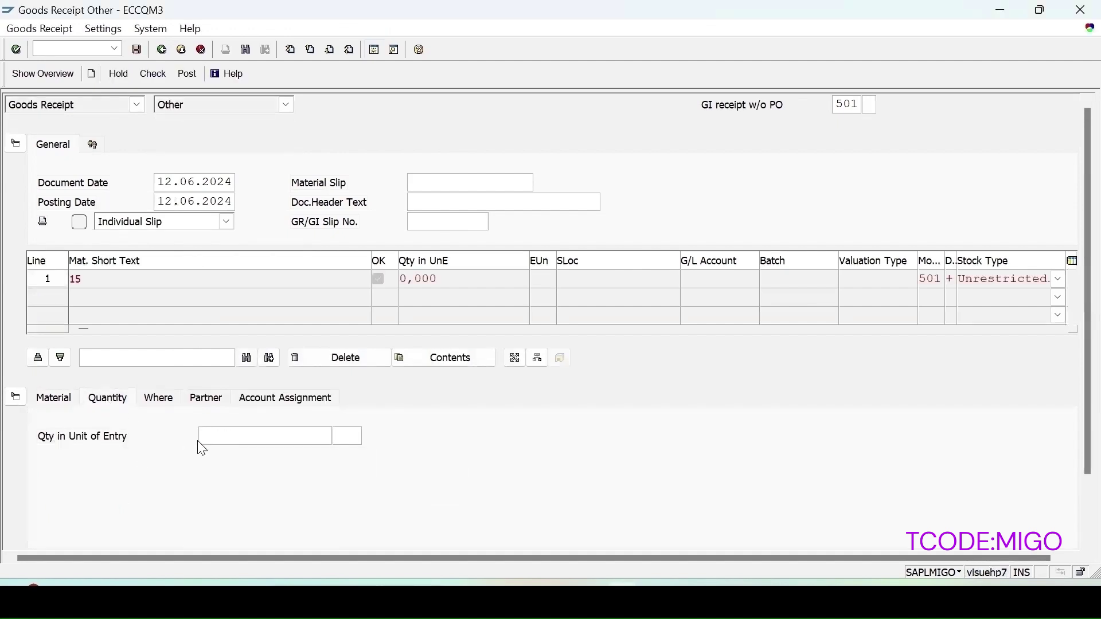
{"action": "left_click", "coordinate": [204, 437]}
{"action": "type", "text": "20"}
{"action": "key", "text": "Return"}
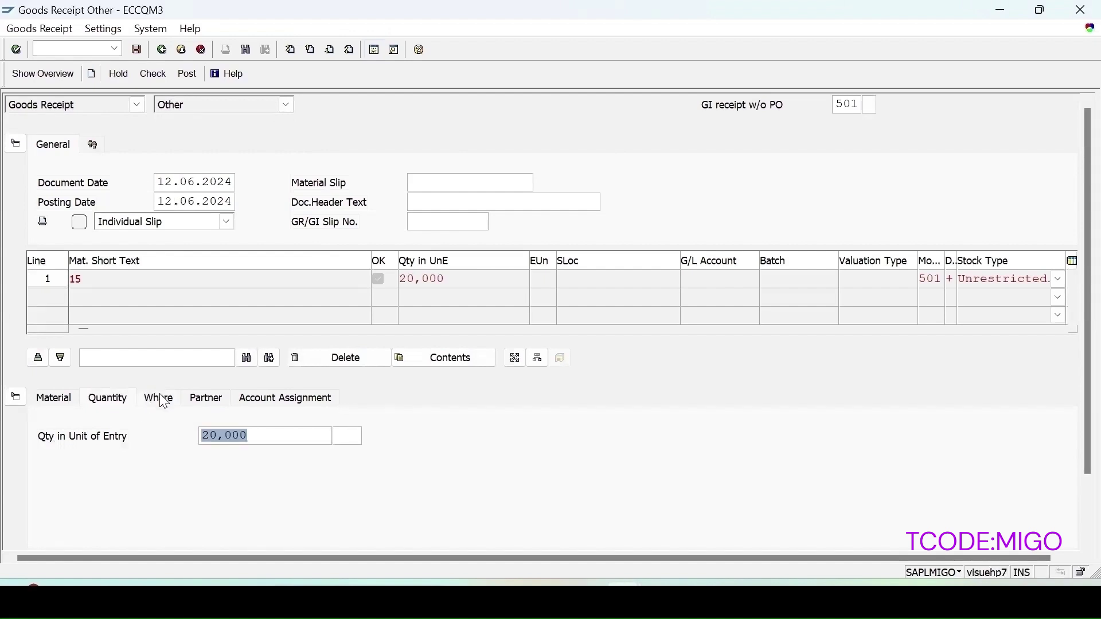
- Set the receipt item's destination to plant 1000 and storage location 0002
{"action": "left_click", "coordinate": [166, 397]}
{"action": "left_click", "coordinate": [219, 477]}
{"action": "left_click", "coordinate": [213, 492]}
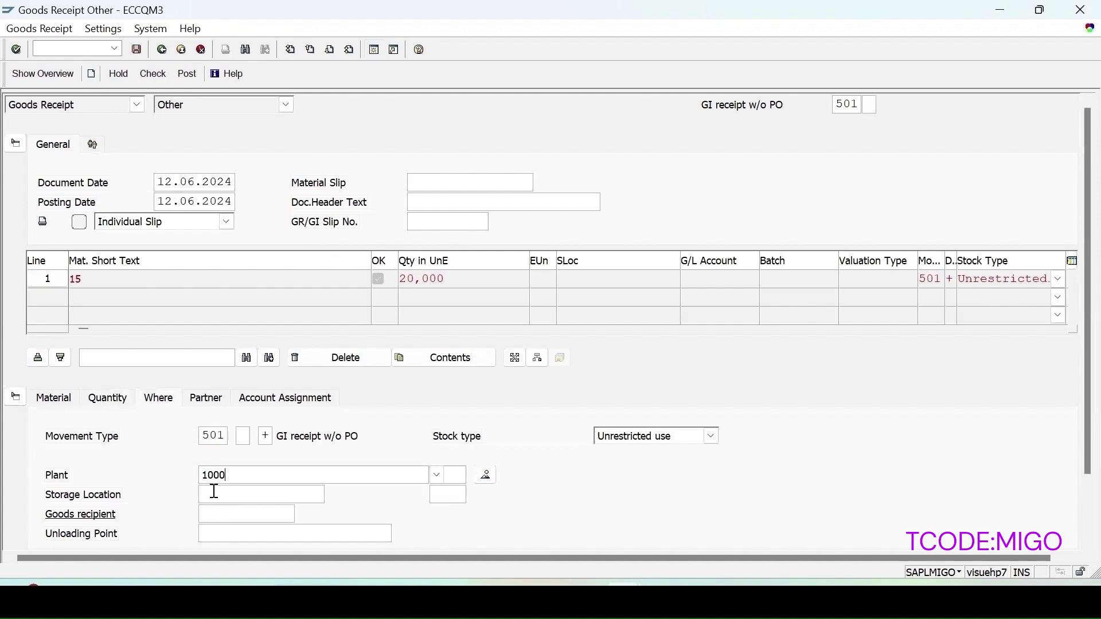
{"action": "left_click", "coordinate": [214, 493]}
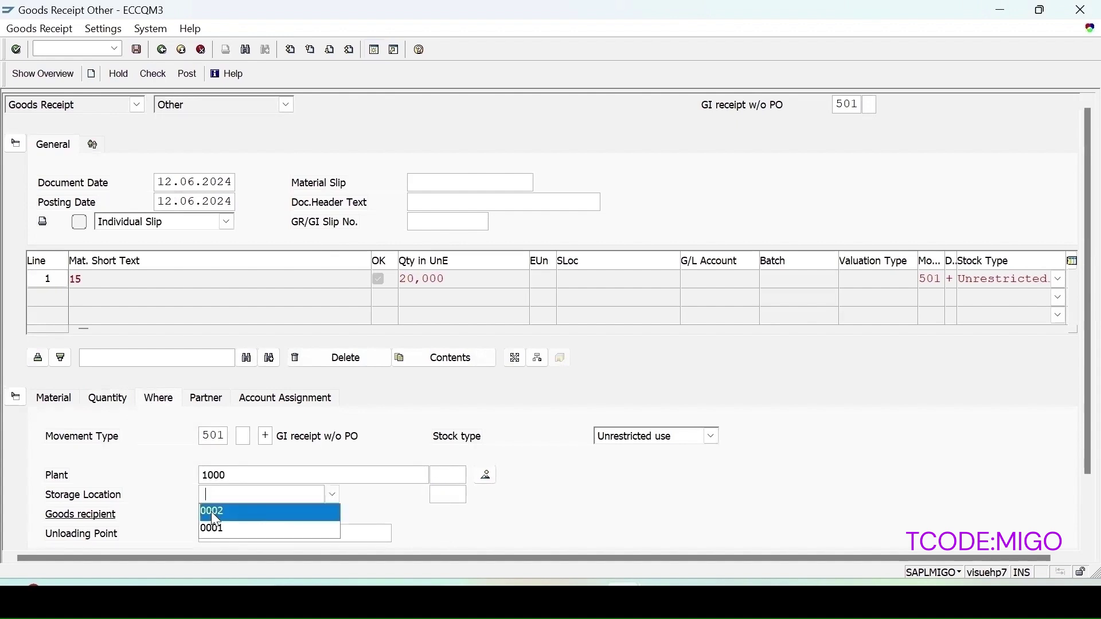
{"action": "left_click", "coordinate": [211, 510]}
{"action": "key", "text": "Return"}
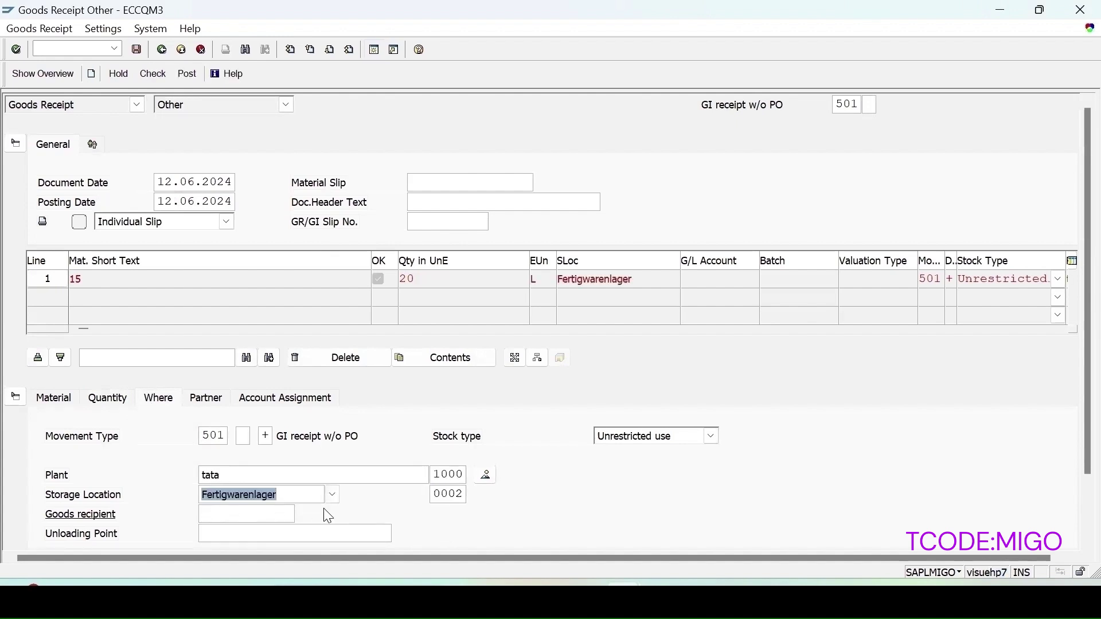
- Check the goods receipt document and post it
{"action": "left_click", "coordinate": [154, 73]}
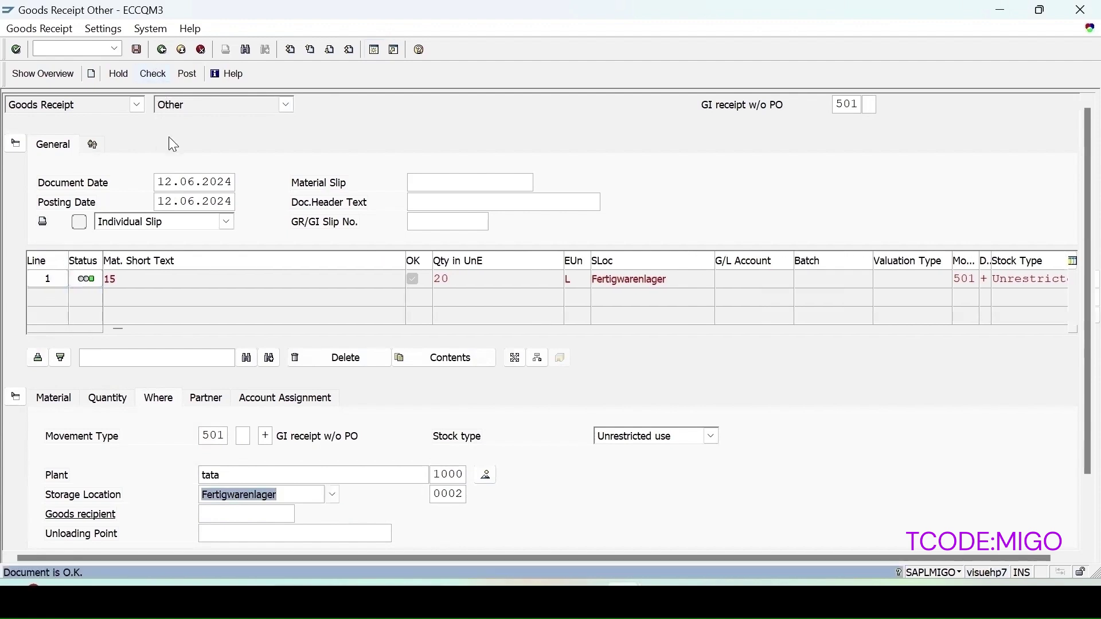
{"action": "left_click", "coordinate": [137, 51]}
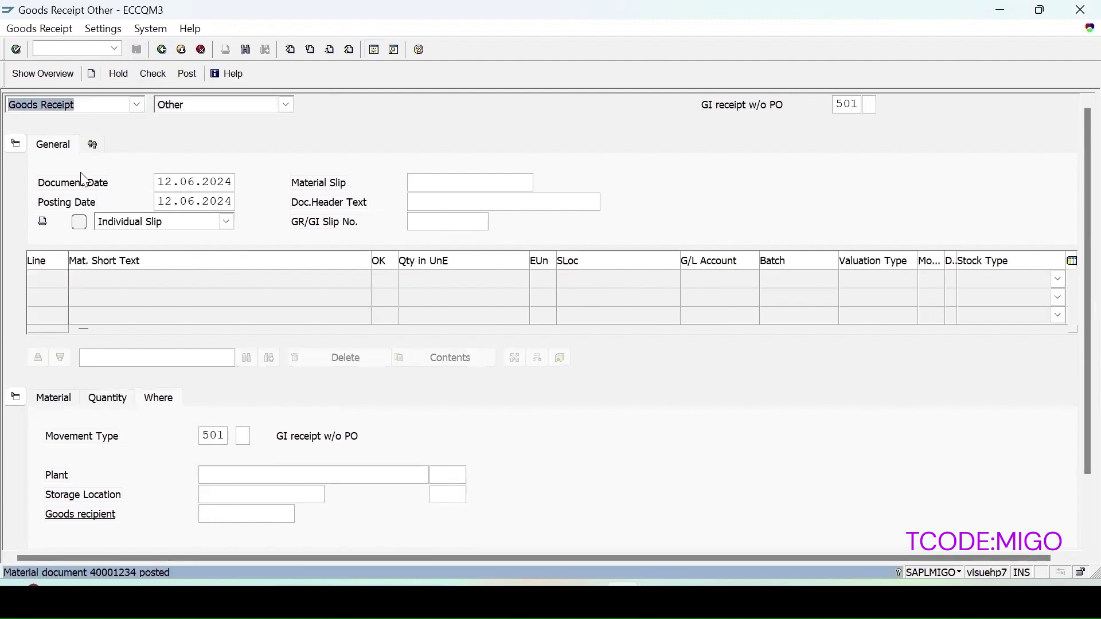
- Display the posted material document and open the inspection lot linked to its item quantity
{"action": "left_click", "coordinate": [136, 104]}
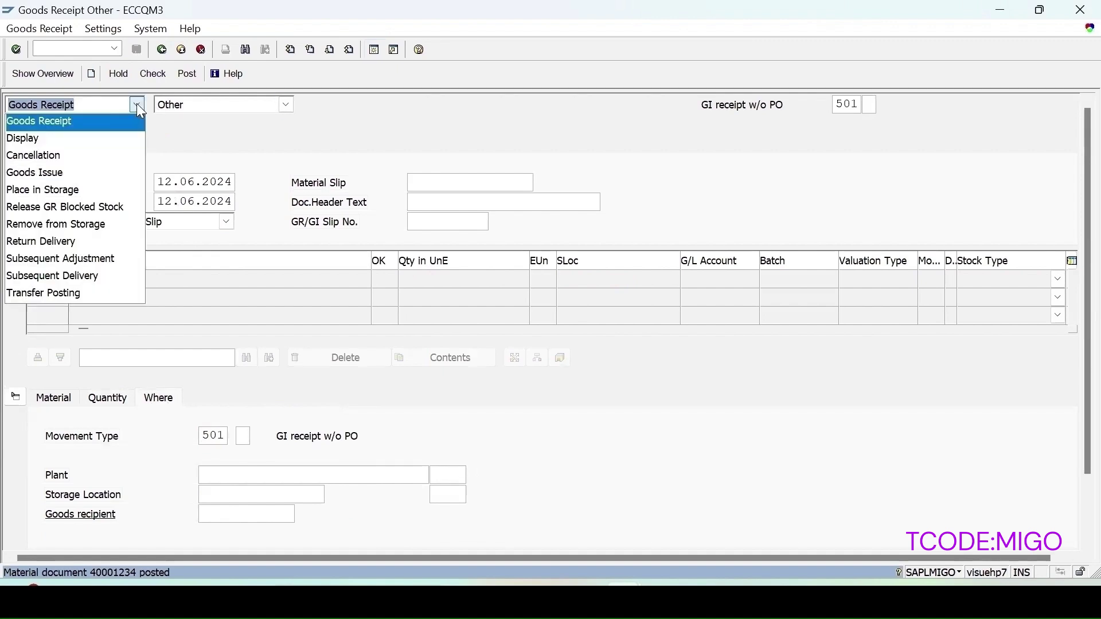
{"action": "left_click", "coordinate": [88, 138]}
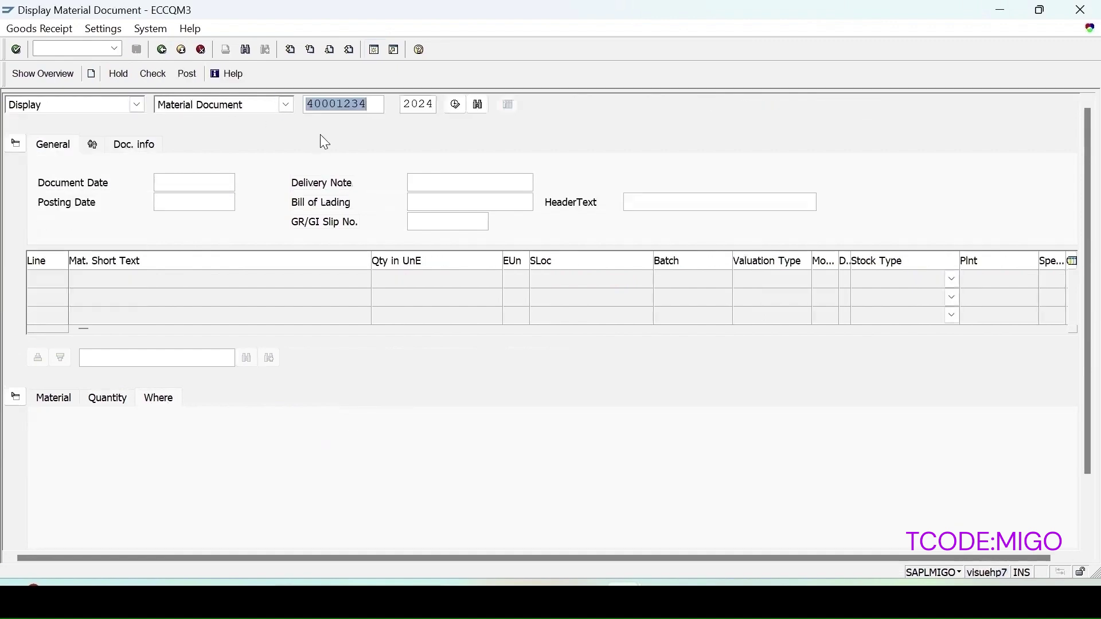
{"action": "key", "text": "Return"}
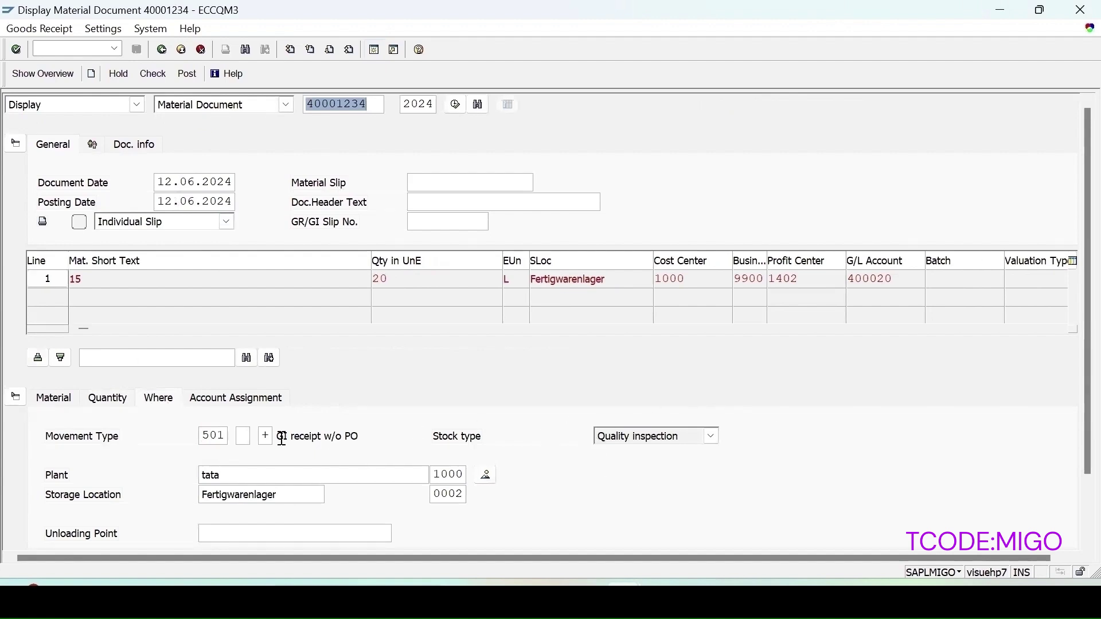
{"action": "left_click", "coordinate": [112, 400]}
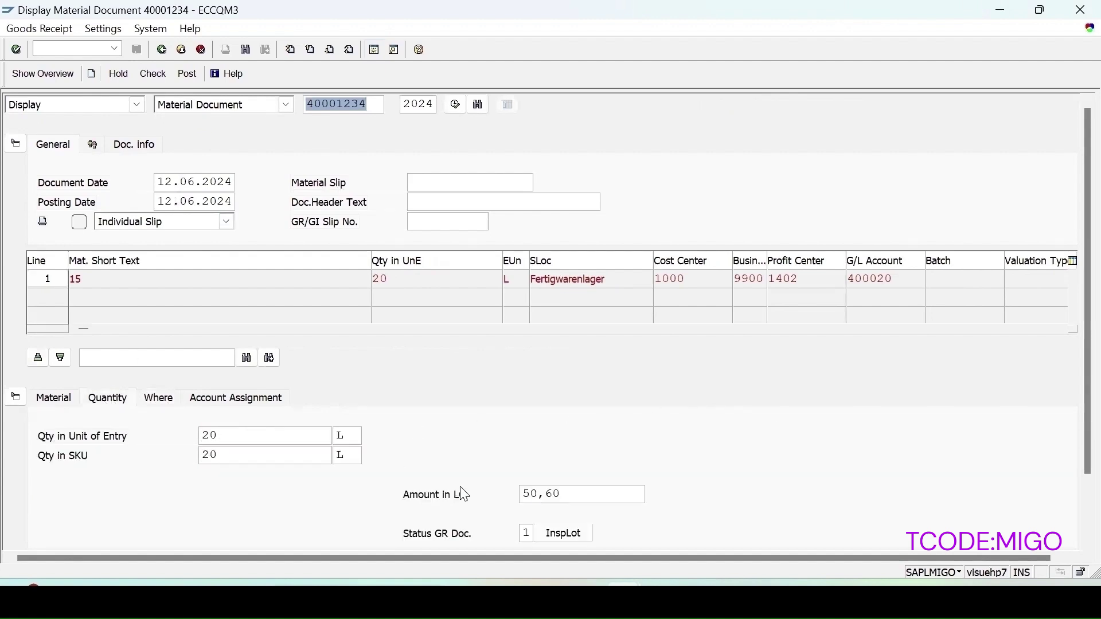
{"action": "left_click", "coordinate": [565, 534]}
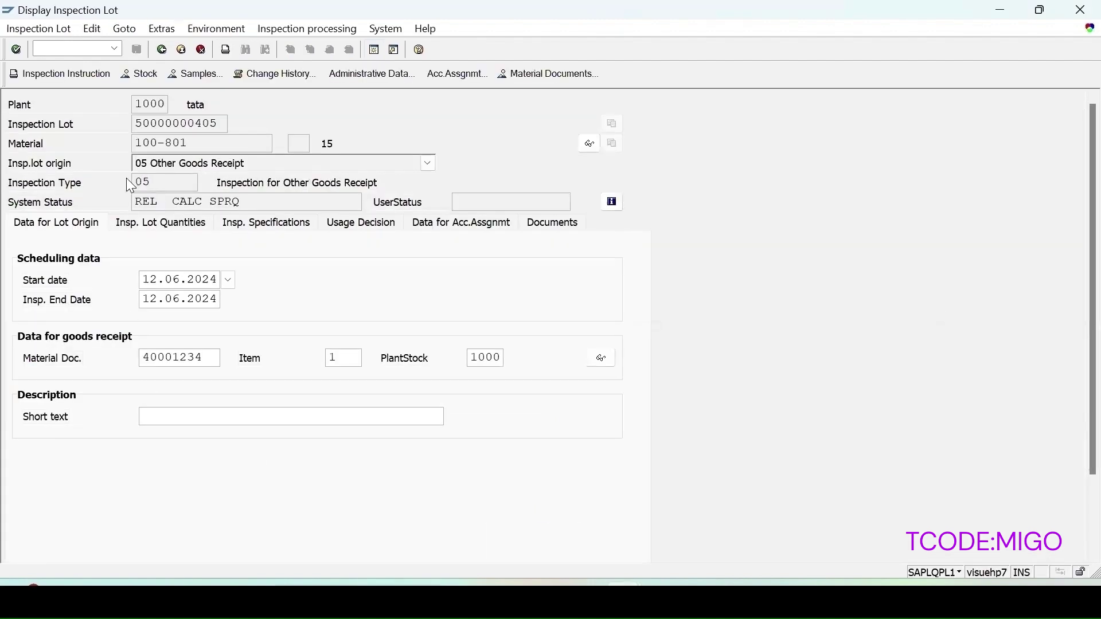
- Examine the inspection lot's physical samples overview, including the category 2 and 3 samples, and return to the material document
{"action": "left_click", "coordinate": [196, 74]}
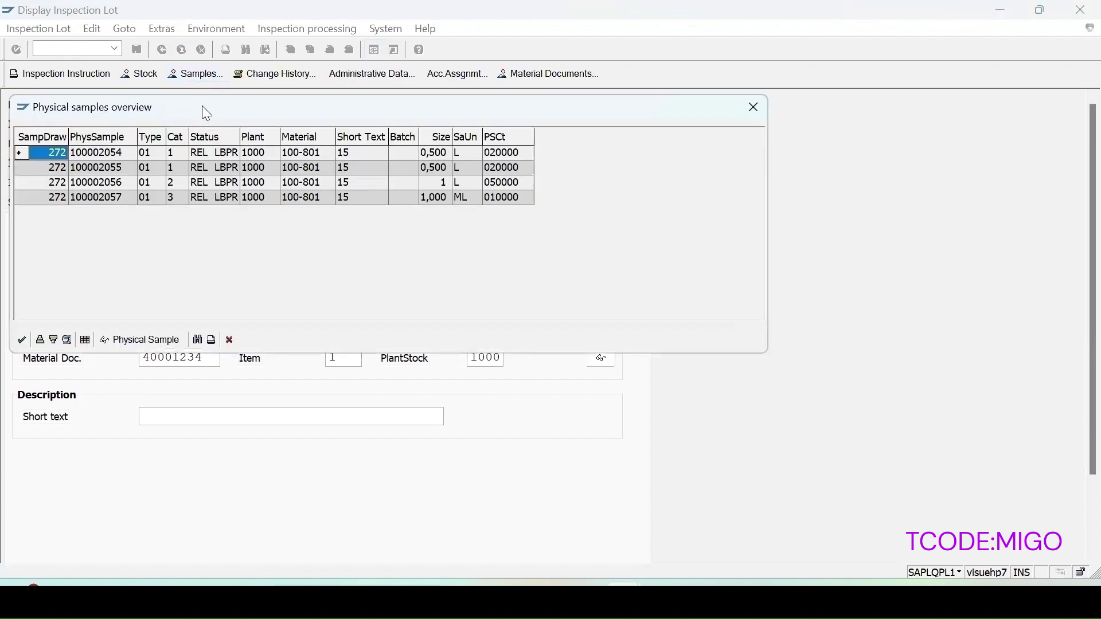
{"action": "left_click_drag", "start_coordinate": [207, 113], "coordinate": [479, 198]}
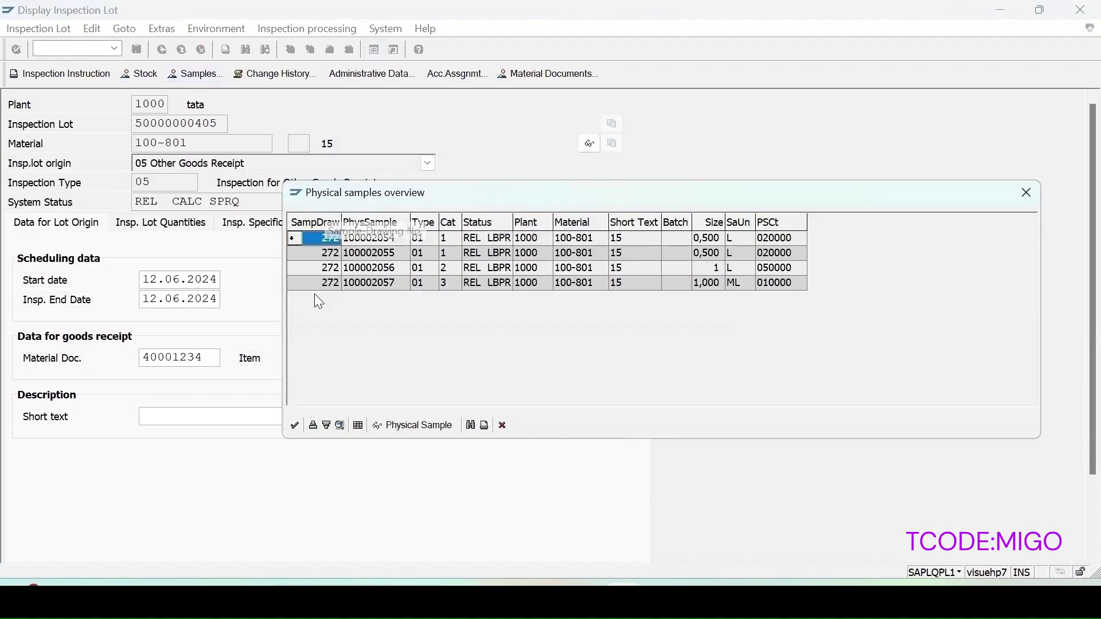
{"action": "left_click", "coordinate": [452, 270]}
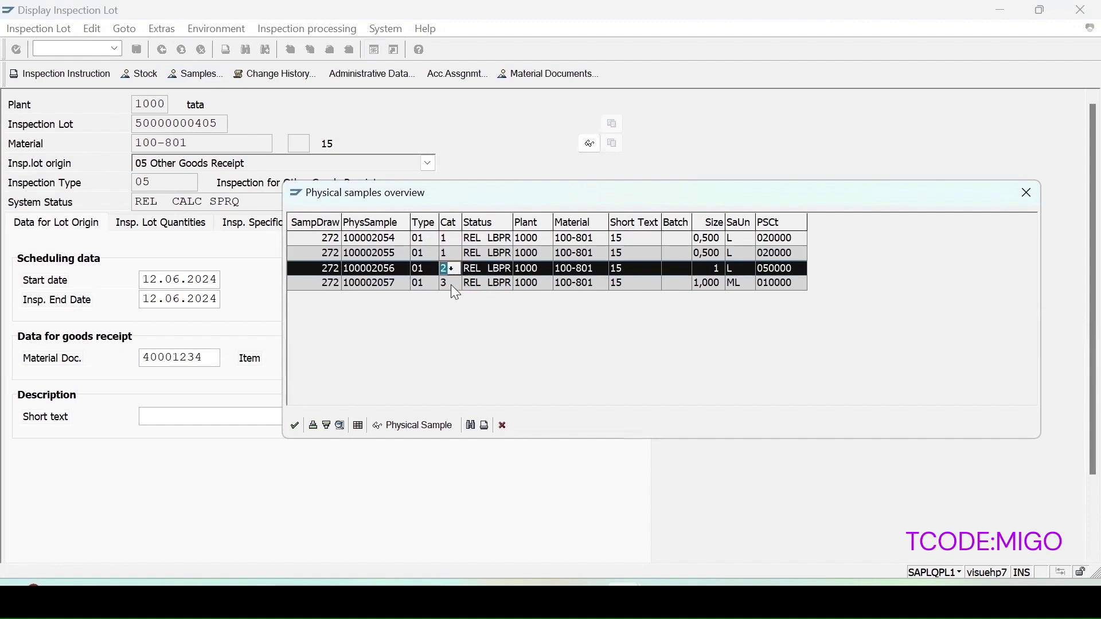
{"action": "left_click", "coordinate": [451, 284]}
{"action": "left_click", "coordinate": [1024, 195]}
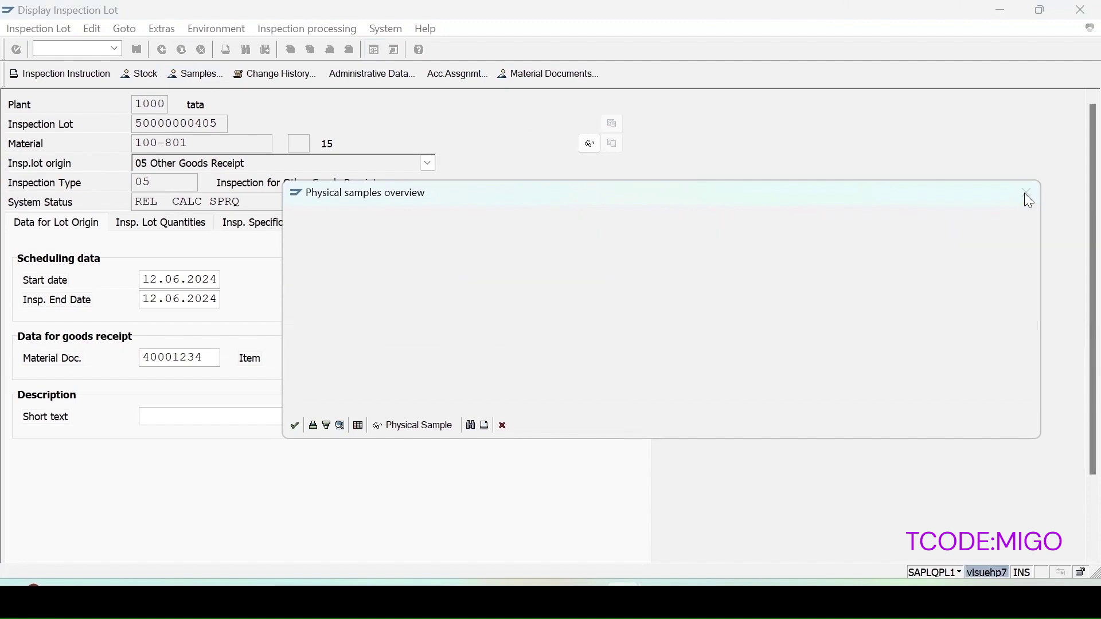
{"action": "left_click", "coordinate": [161, 51]}
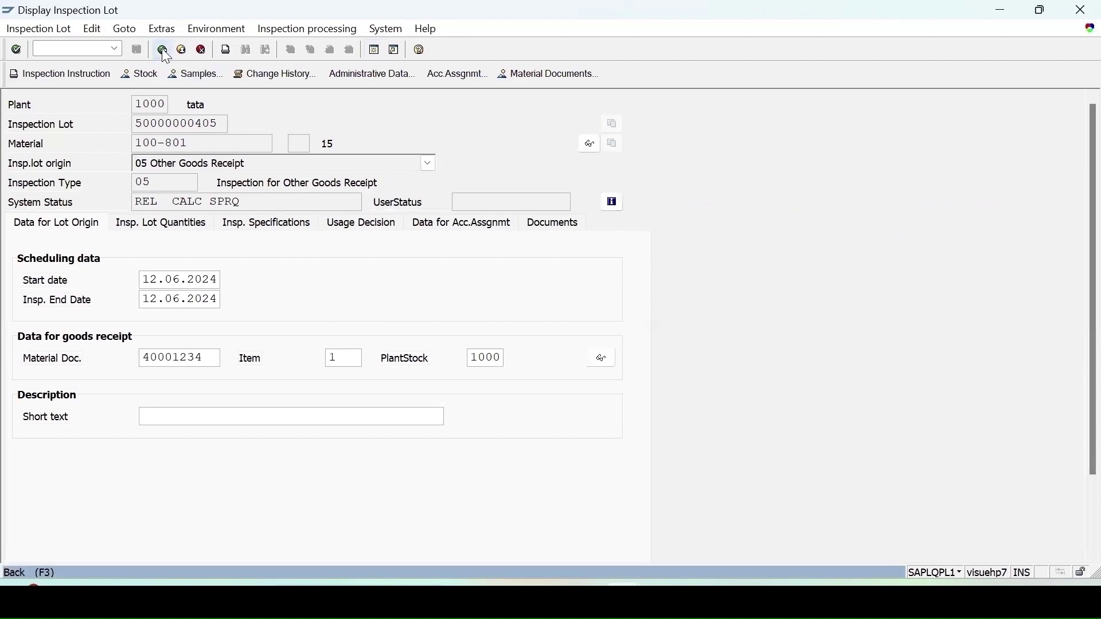
- List the inspection lots without a usage decision in transaction QA32 and start results recording for the 100-801 lot
{"action": "left_click", "coordinate": [90, 47]}
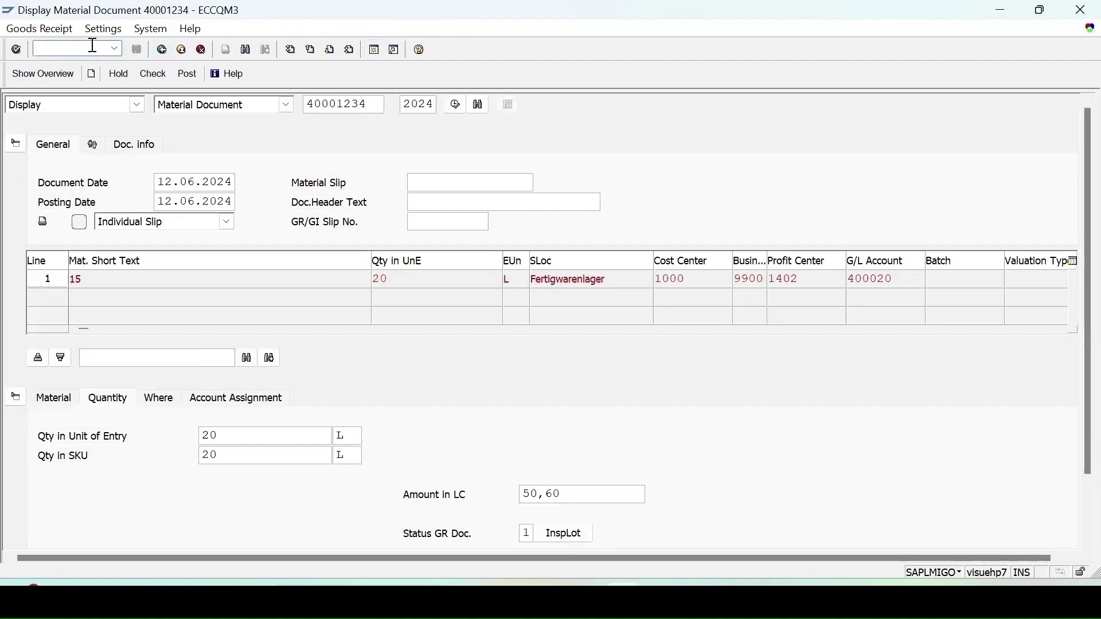
{"action": "type", "text": "/nqa32"}
{"action": "key", "text": "Return"}
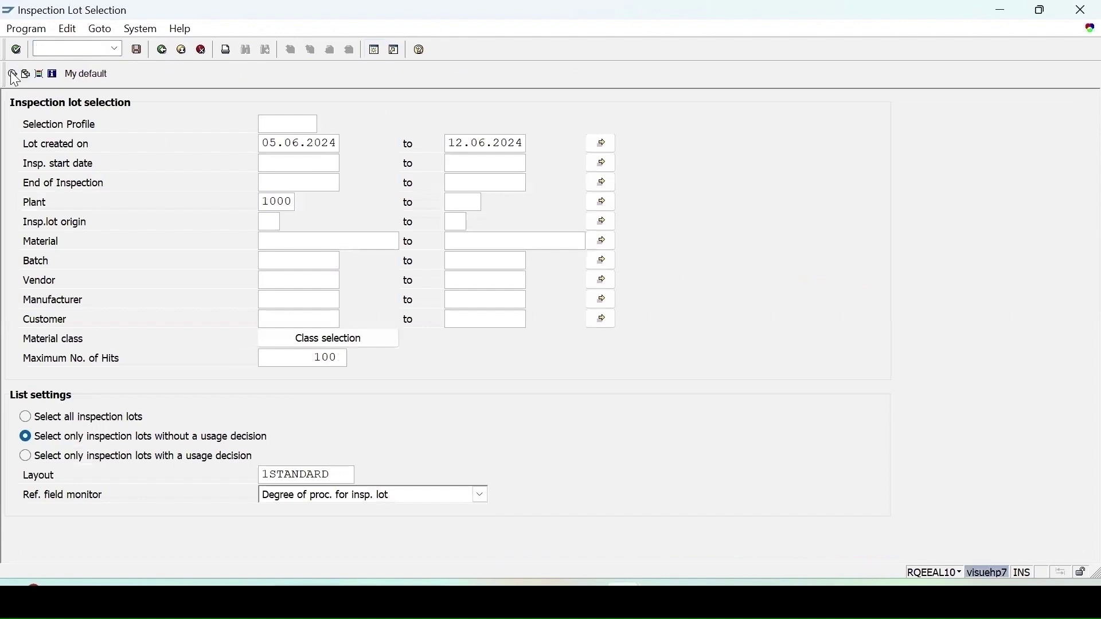
{"action": "left_click", "coordinate": [13, 74]}
{"action": "left_click", "coordinate": [30, 127]}
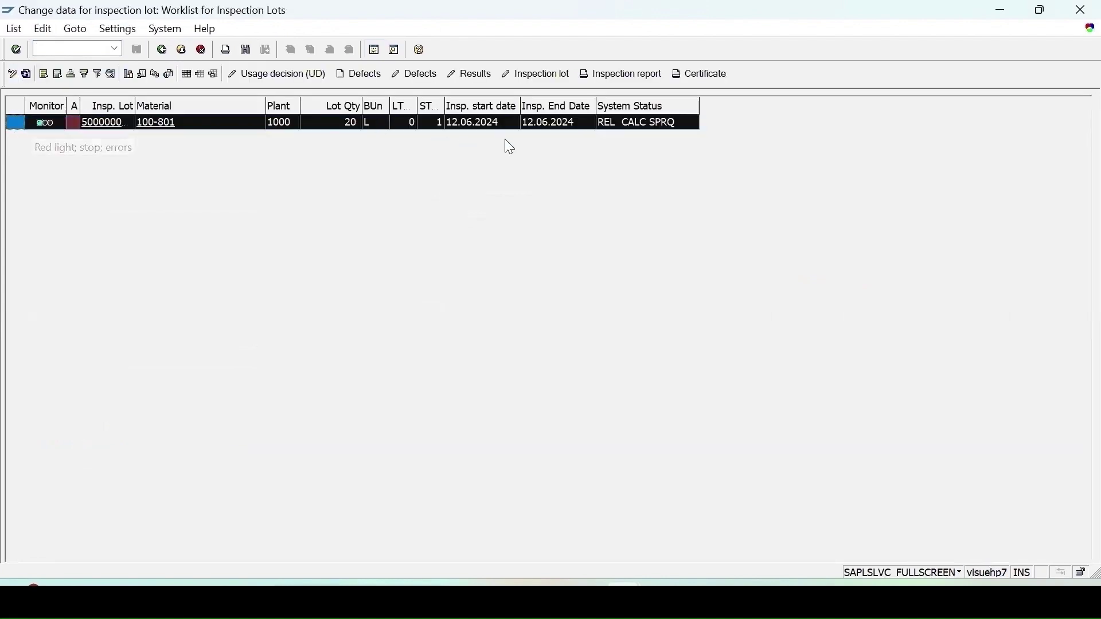
{"action": "left_click", "coordinate": [483, 74]}
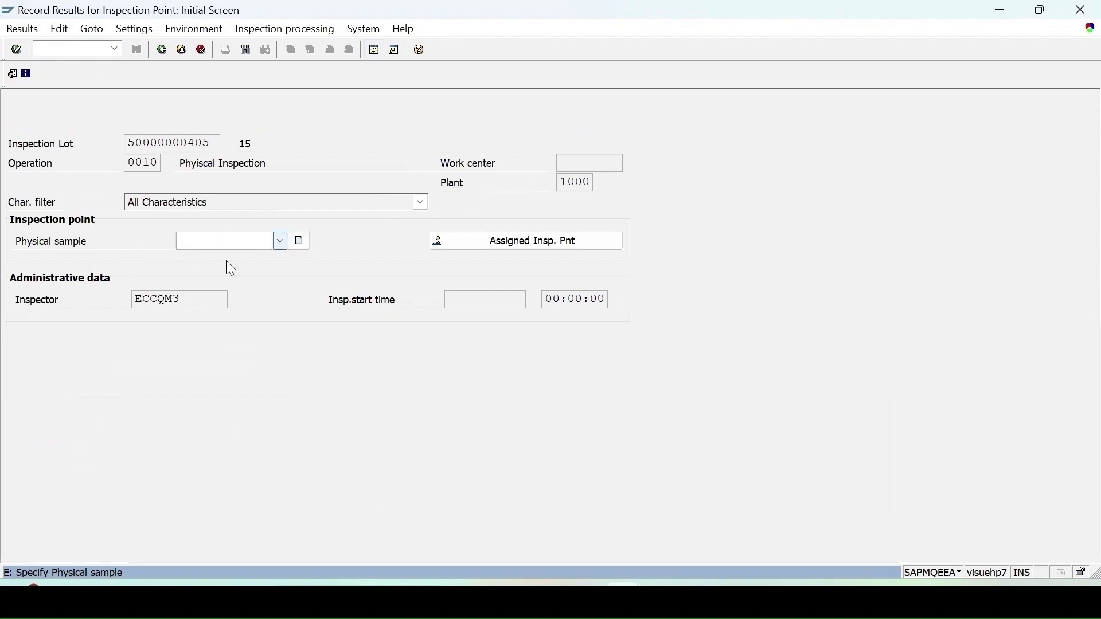
- Choose physical sample 100002056 for operation 0010, record result 6 for PHNEW1 and accept the characteristic
{"action": "left_click", "coordinate": [280, 241]}
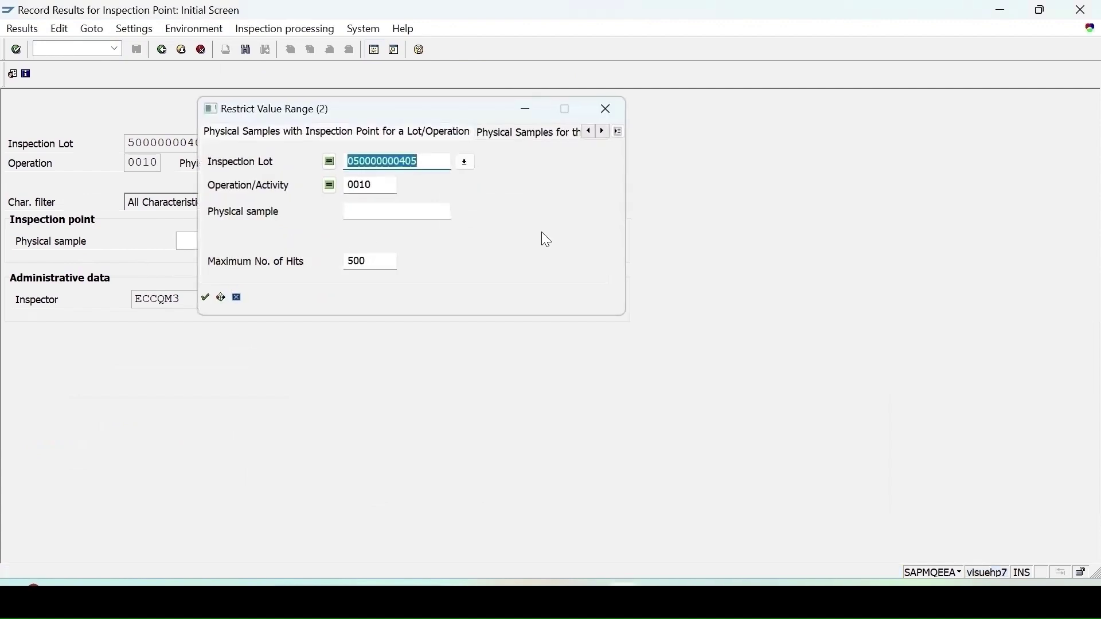
{"action": "key", "text": "Return"}
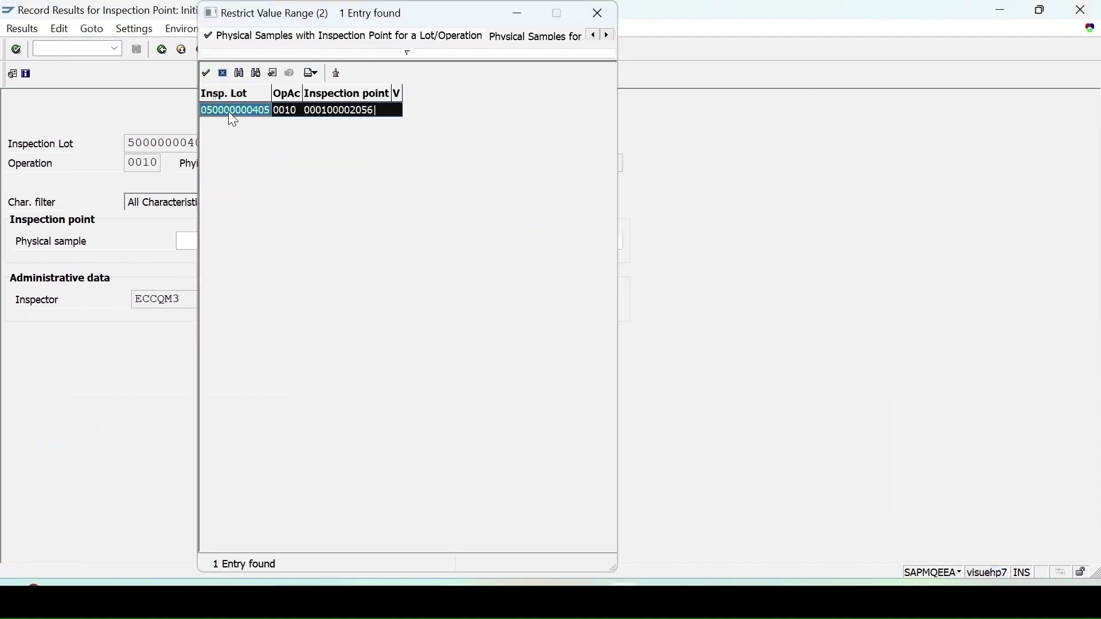
{"action": "double_click", "coordinate": [230, 110]}
{"action": "key", "text": "Return"}
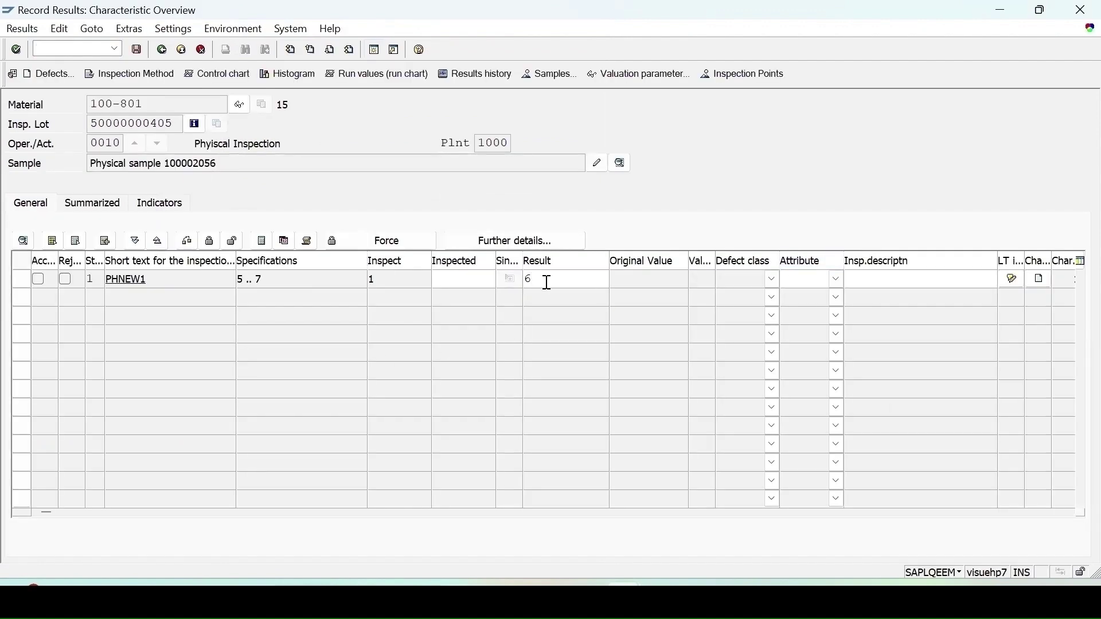
{"action": "key", "text": "Return"}
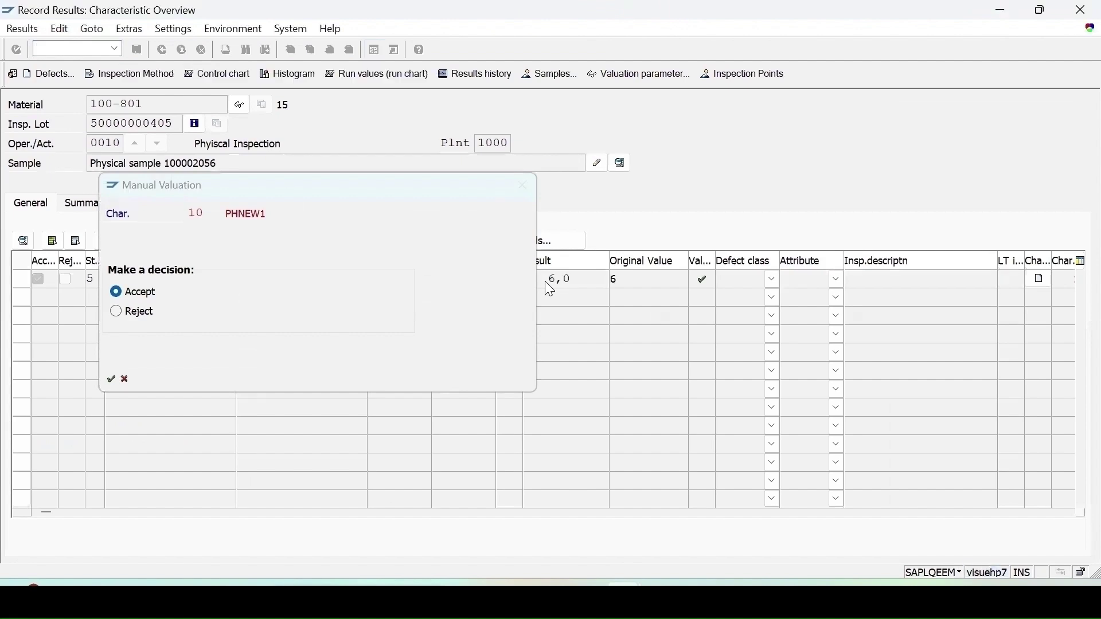
{"action": "key", "text": "Return"}
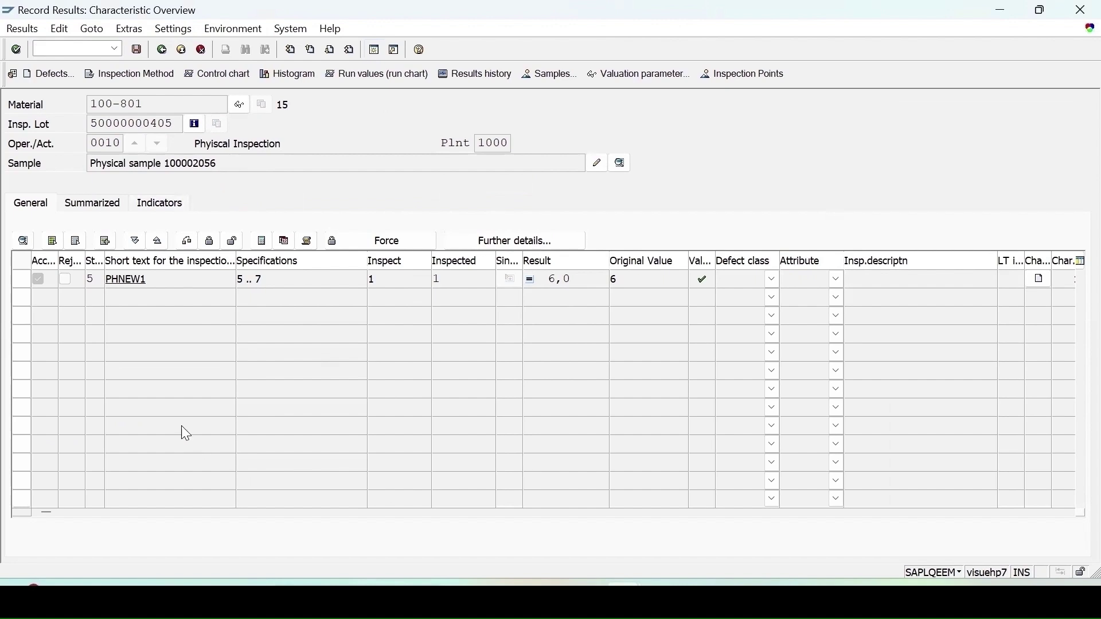
- Compare the sample being inspected with its category 2 entry, 100002056, in the physical samples overview
{"action": "left_click", "coordinate": [543, 76]}
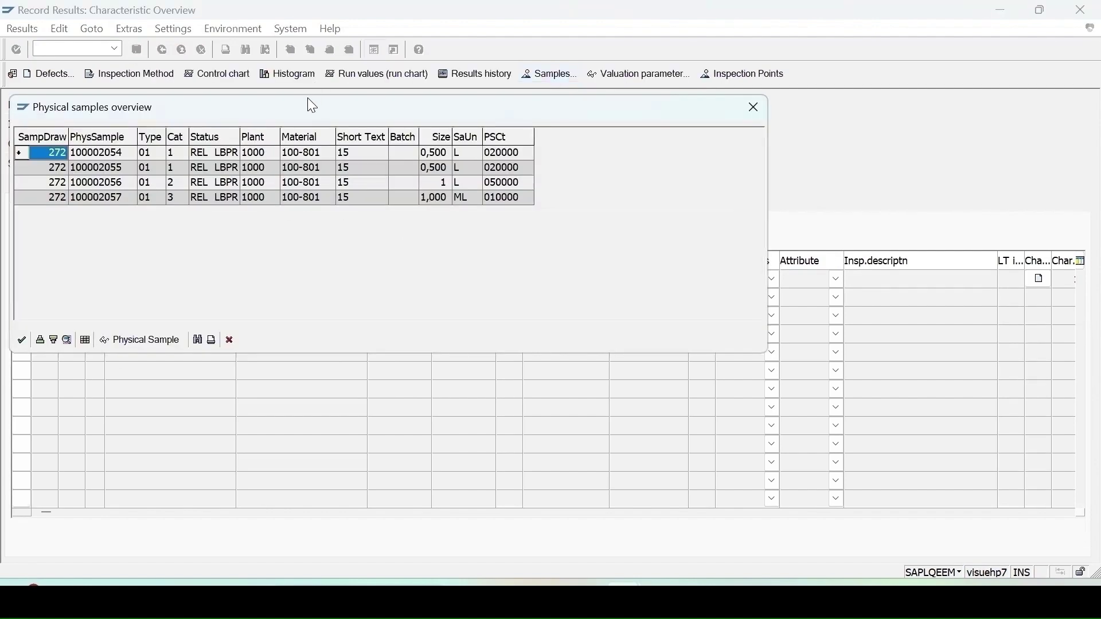
{"action": "left_click_drag", "start_coordinate": [312, 105], "coordinate": [581, 308]}
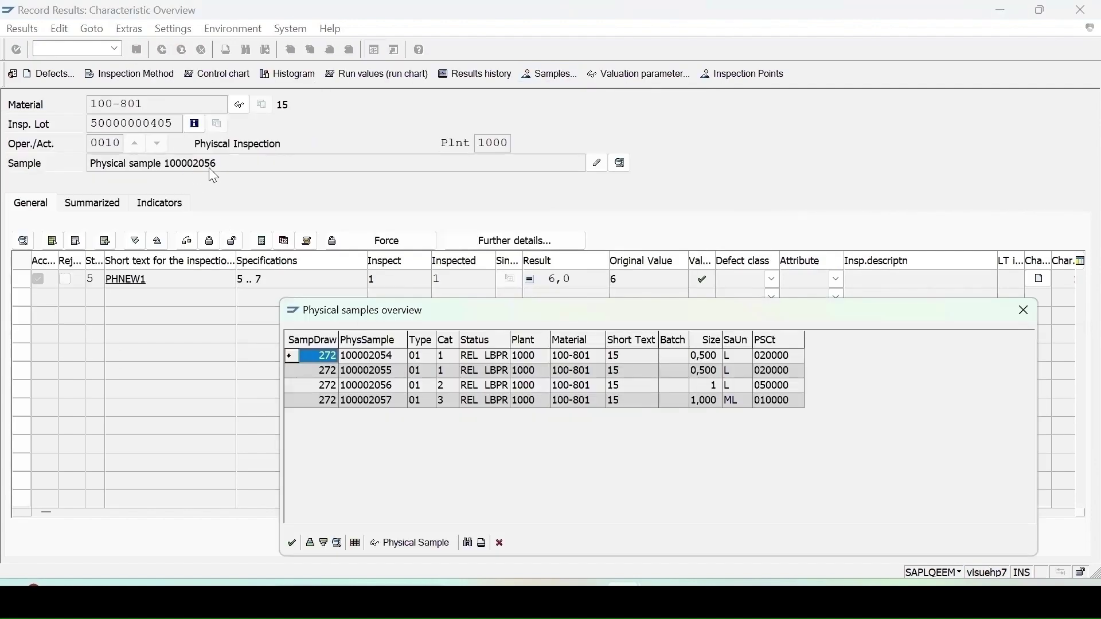
{"action": "left_click", "coordinate": [389, 386]}
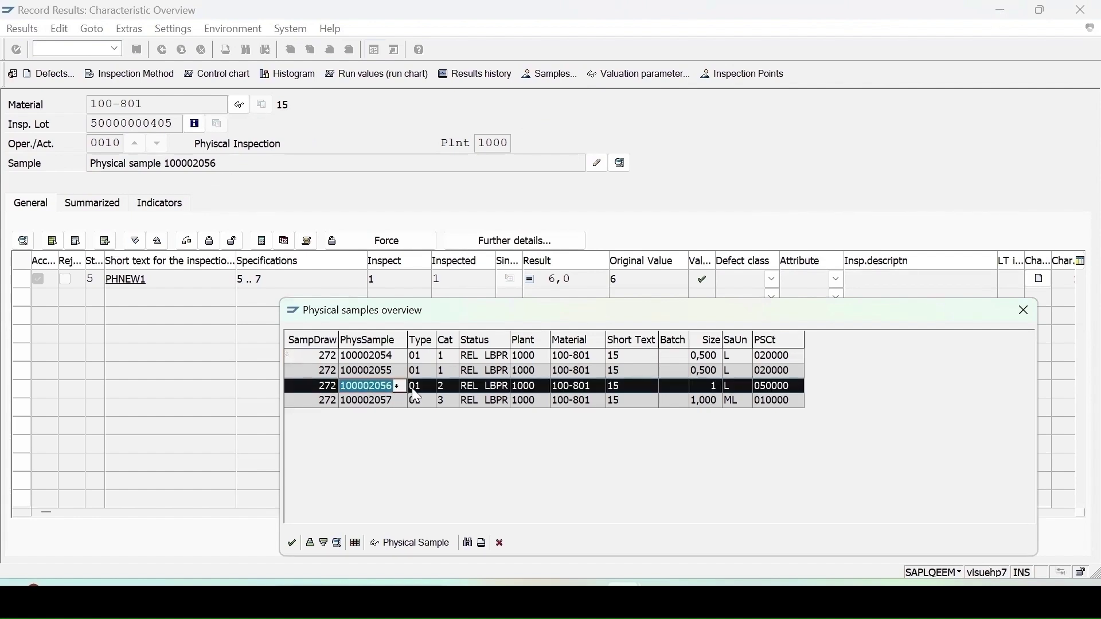
{"action": "left_click", "coordinate": [1024, 311]}
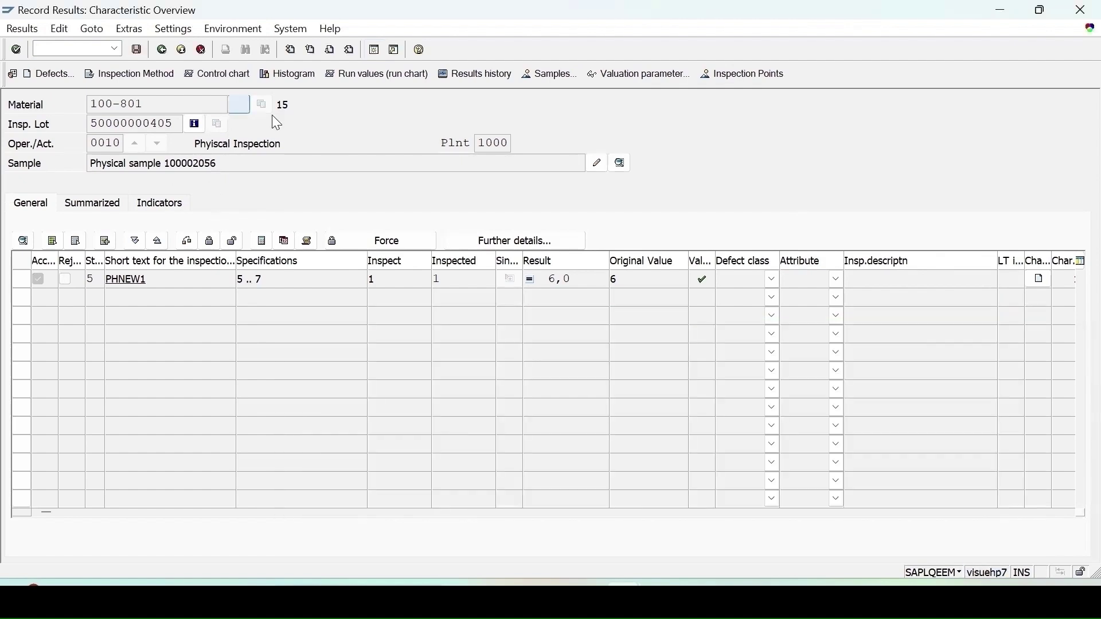
- Save the inspection results with the inspection point valuated as OK and refresh the lot worklist
{"action": "left_click", "coordinate": [137, 50]}
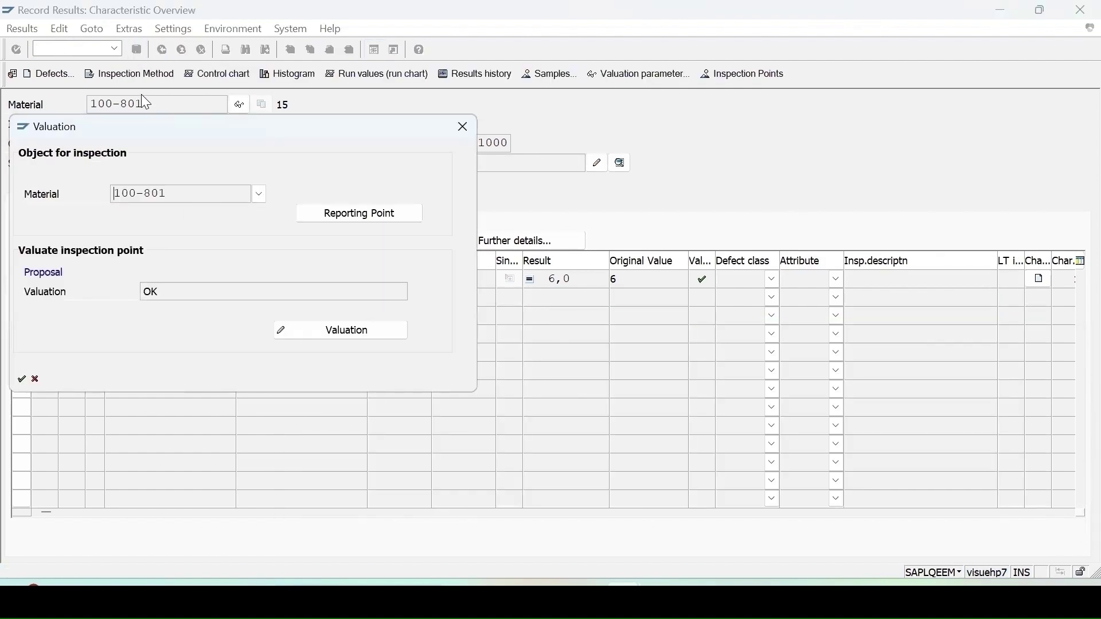
{"action": "left_click", "coordinate": [21, 379]}
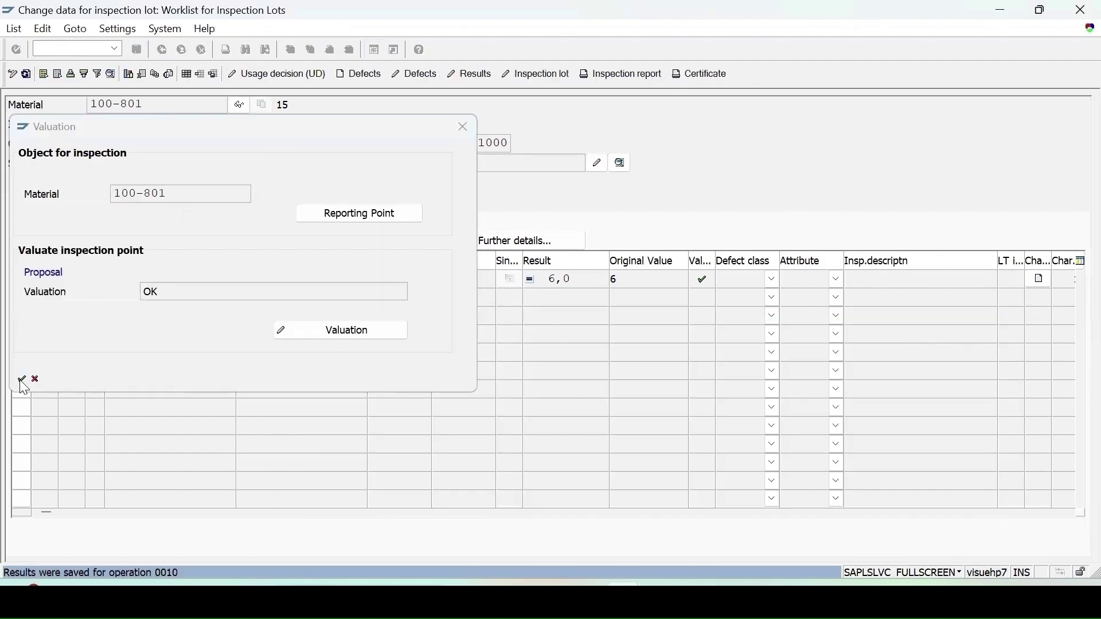
{"action": "left_click", "coordinate": [26, 75]}
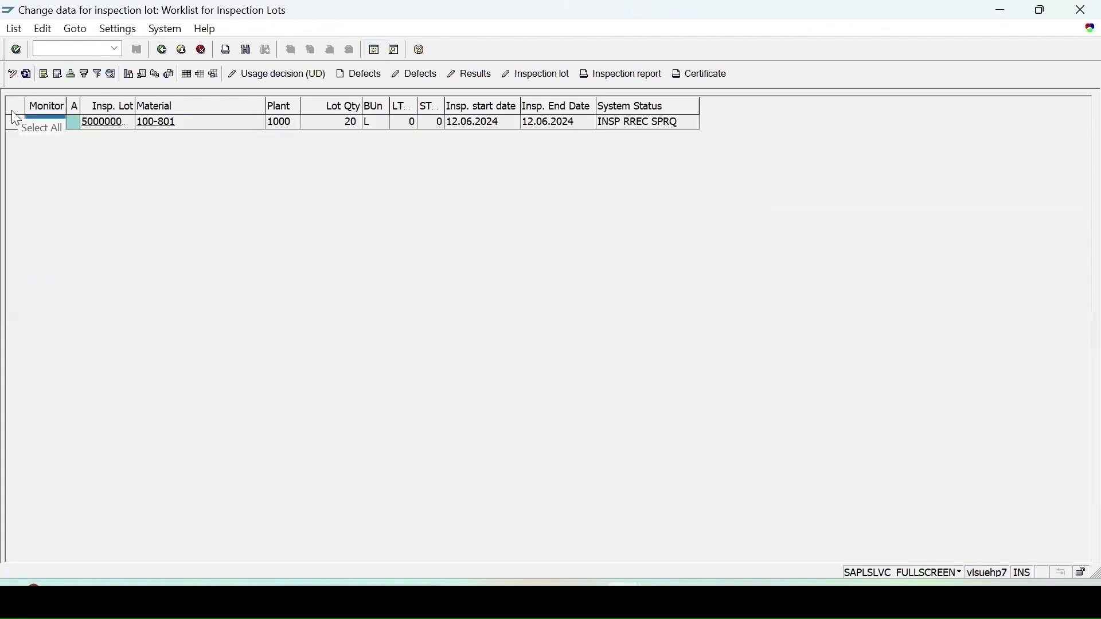
- Start the usage decision for the 100-801 inspection lot and assign UD code A (Accept) from goods receipt group 01
{"action": "left_click", "coordinate": [294, 75]}
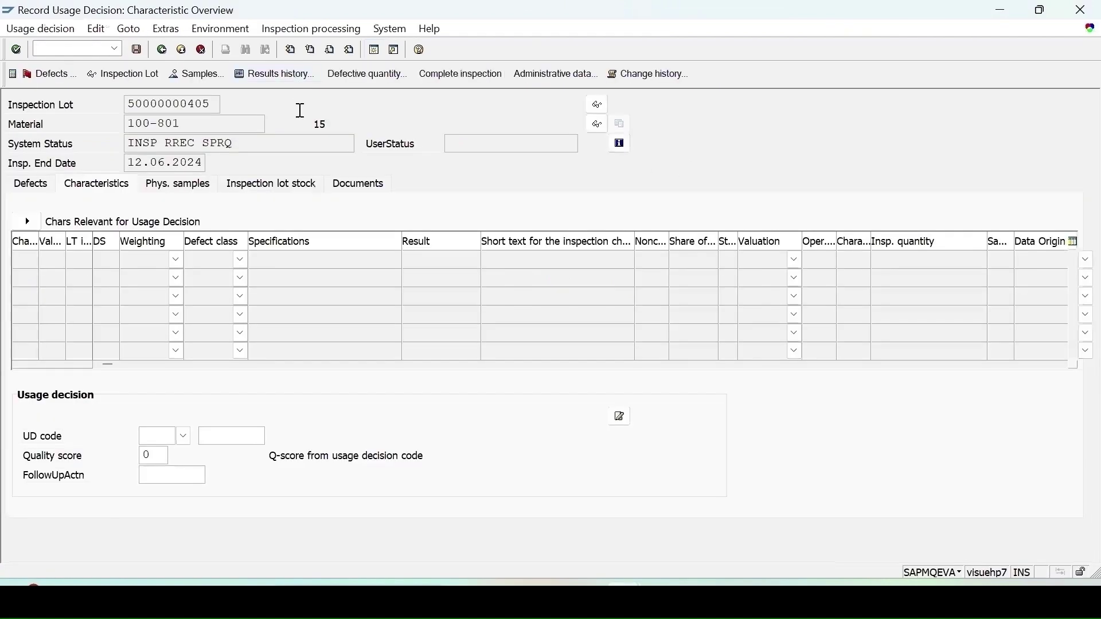
{"action": "left_click", "coordinate": [184, 436]}
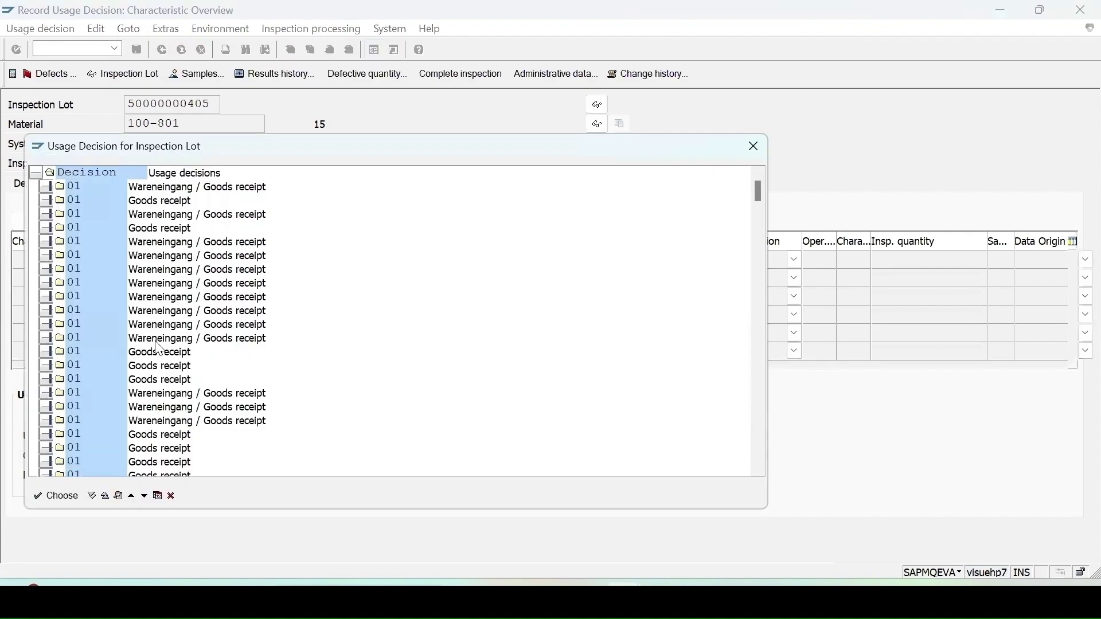
{"action": "left_click", "coordinate": [45, 188]}
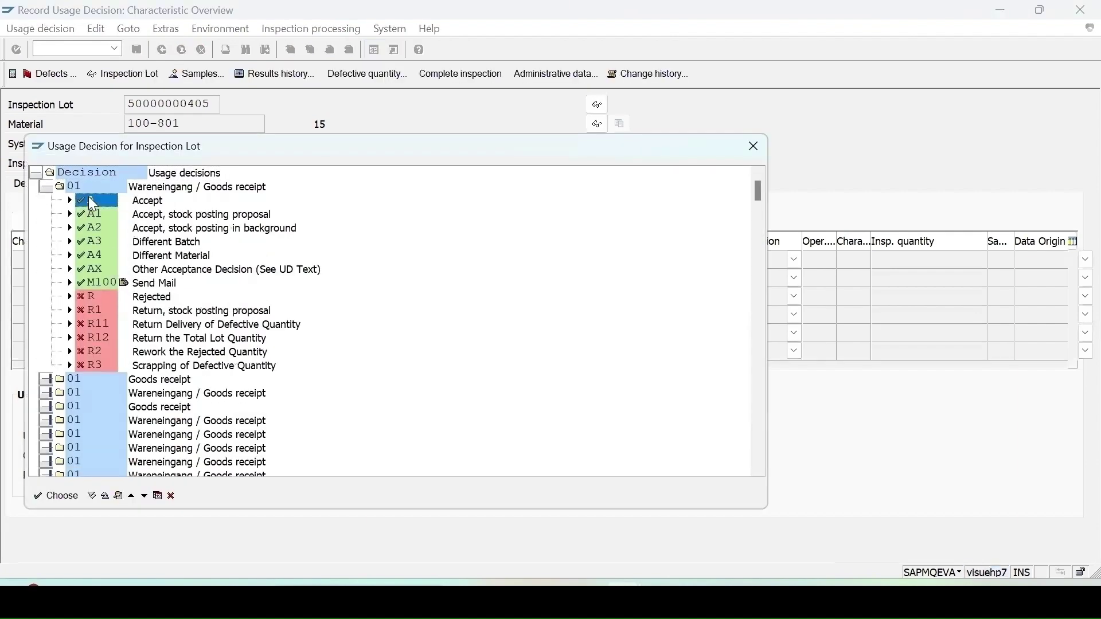
{"action": "double_click", "coordinate": [89, 198]}
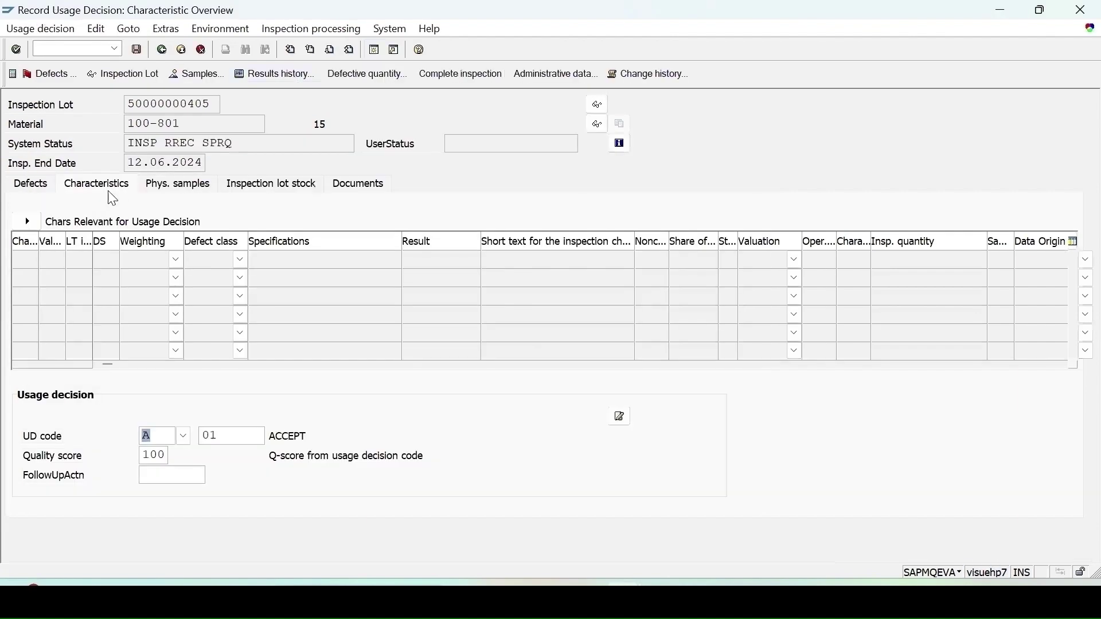
- Review the usage decision's physical samples and inspection lot stock, and open the stock overview for material 100-801
{"action": "left_click", "coordinate": [183, 186]}
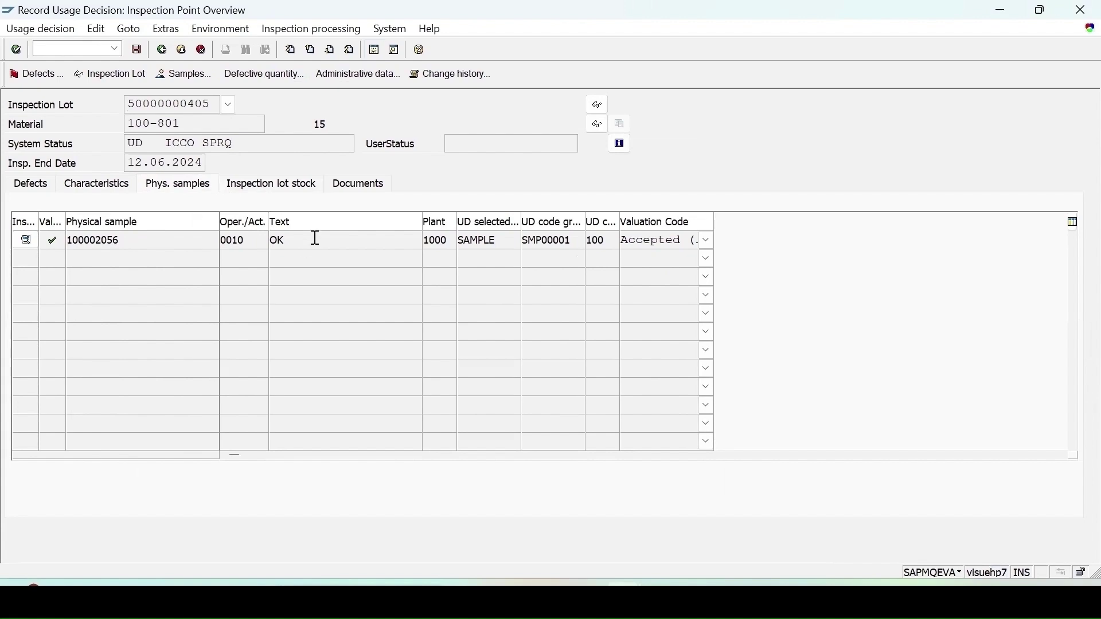
{"action": "left_click", "coordinate": [263, 186]}
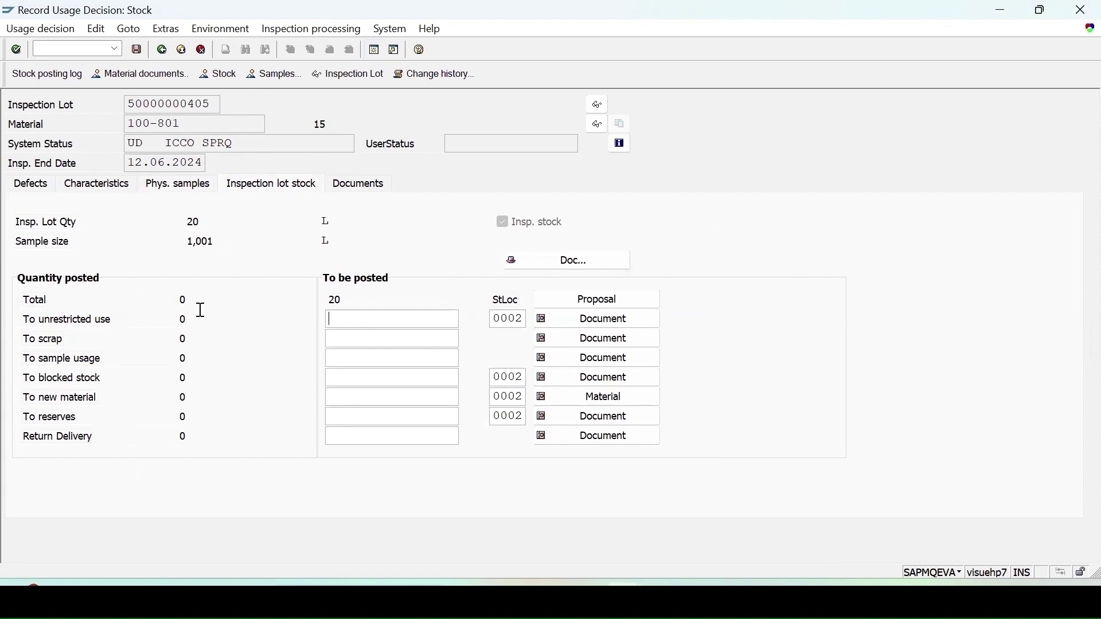
{"action": "left_click", "coordinate": [225, 73]}
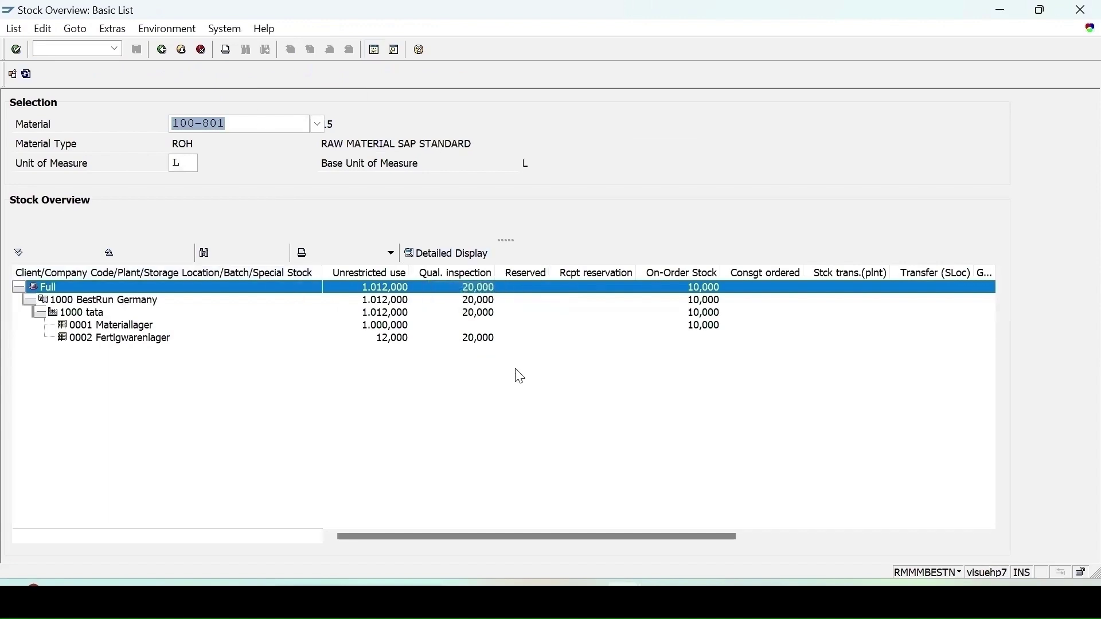
- Open a separate session and run stock overview MMBE for material 100-801 in plant 1000
{"action": "left_click", "coordinate": [165, 51]}
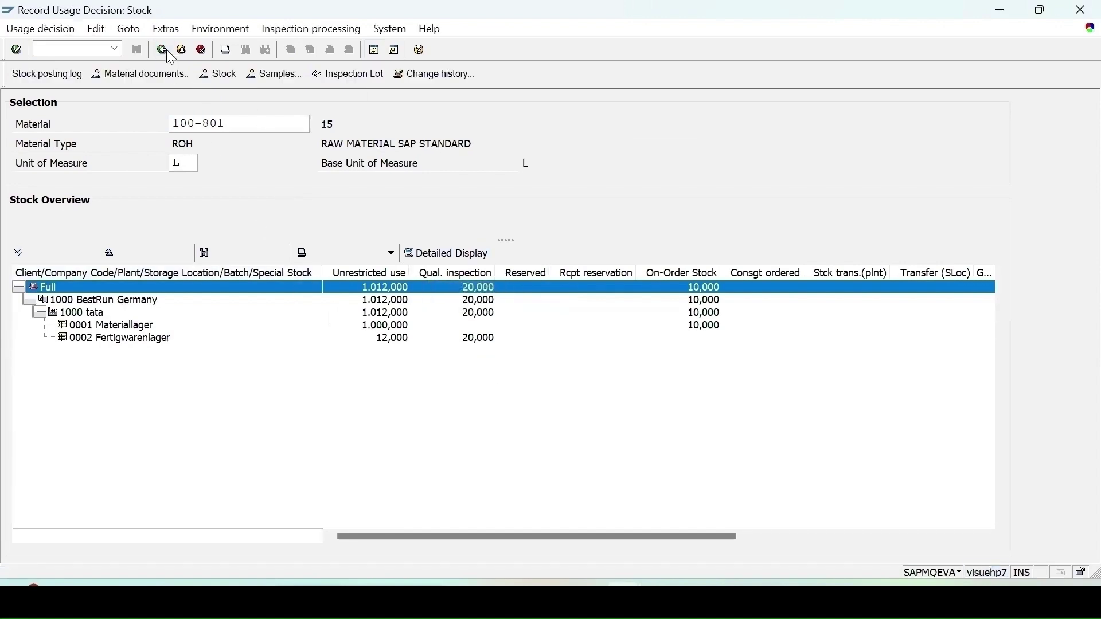
{"action": "left_click", "coordinate": [378, 54]}
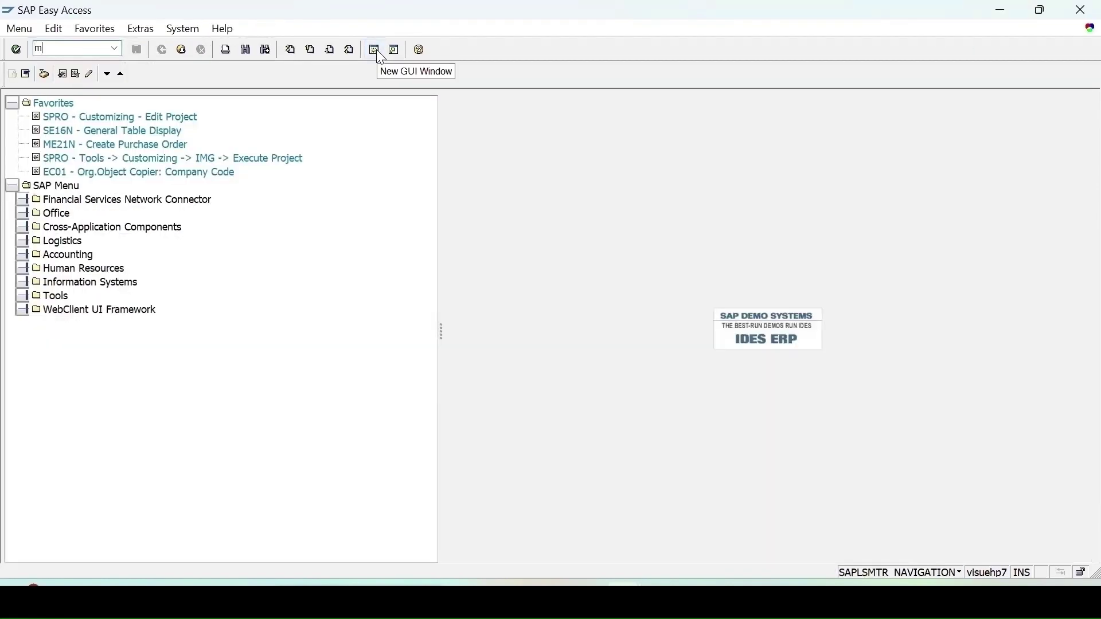
{"action": "type", "text": "mmbe"}
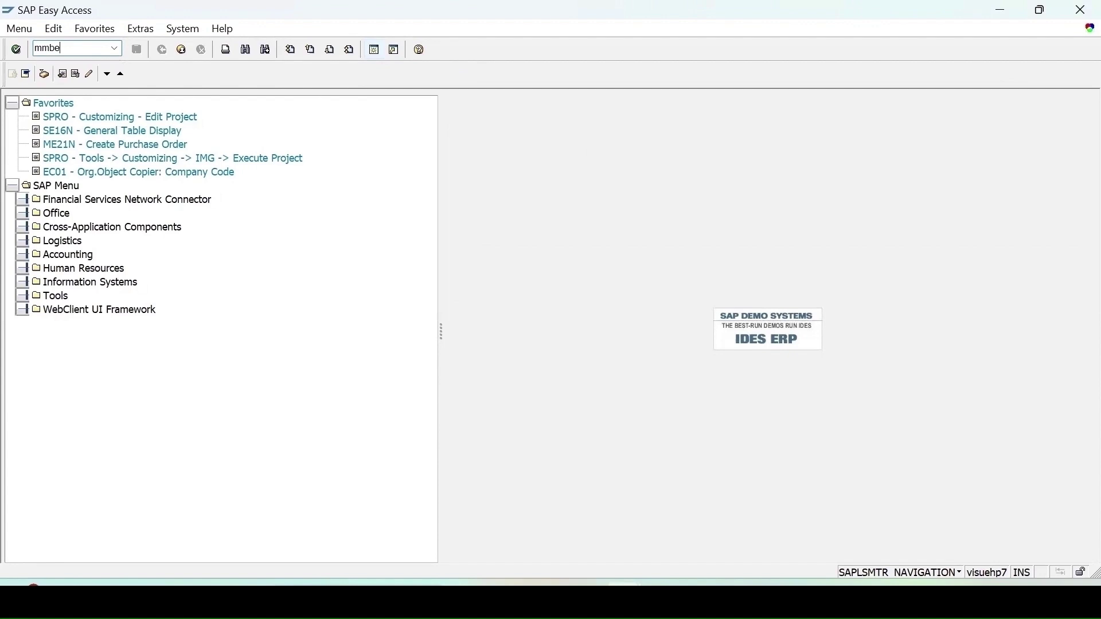
{"action": "key", "text": "Return"}
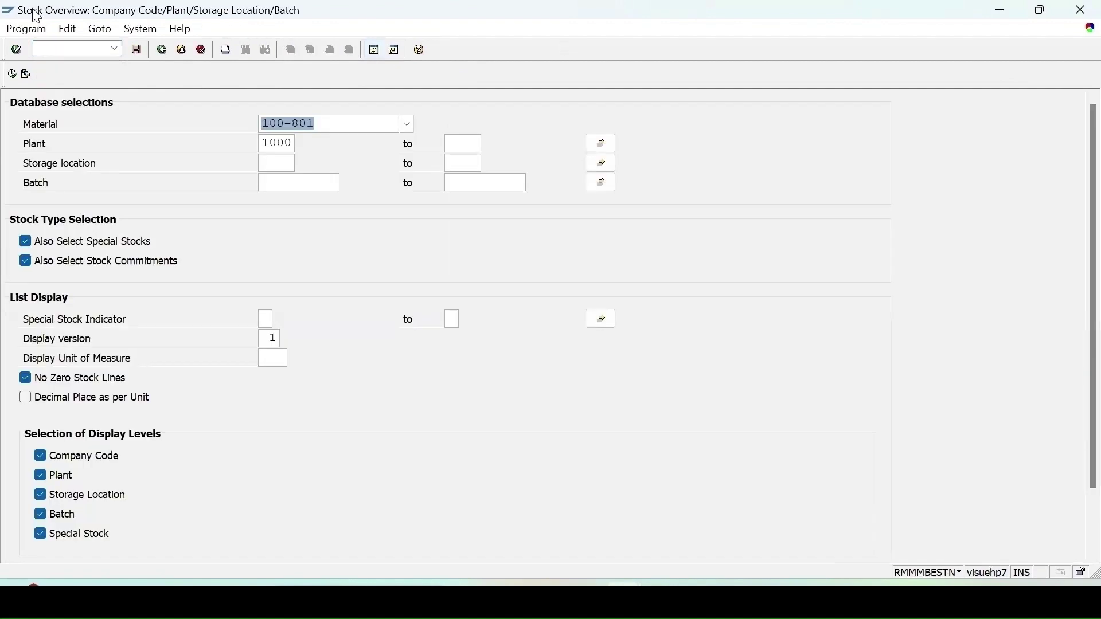
{"action": "left_click", "coordinate": [160, 125]}
{"action": "key", "text": "F8"}
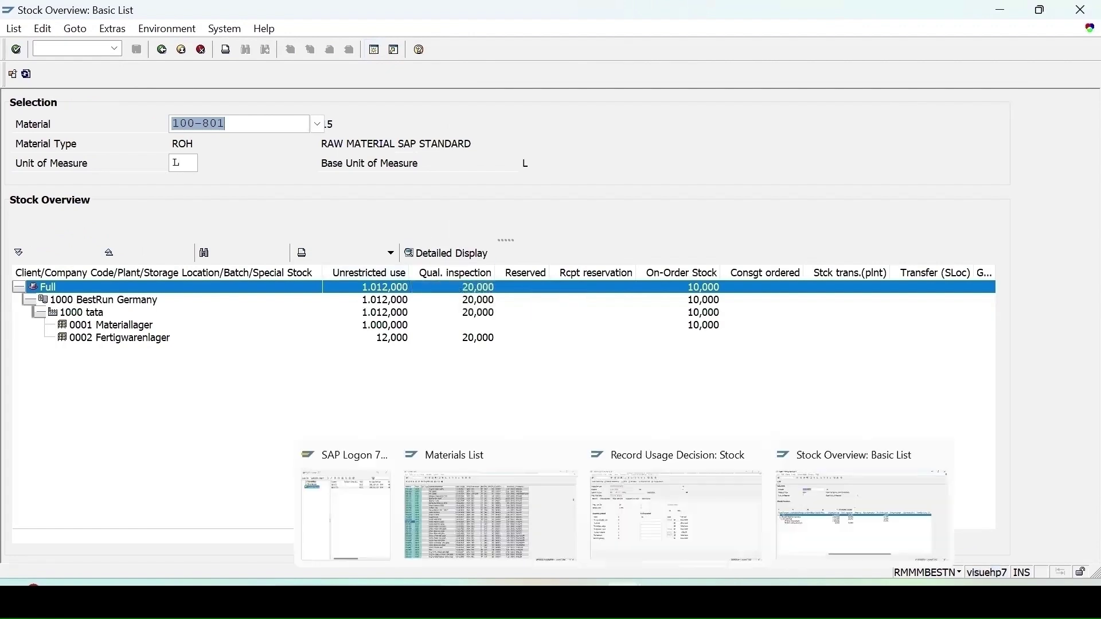
- Save the usage decision with 20 L posted to unrestricted use in storage location 0002, and refresh the inspection lot worklist
{"action": "left_click", "coordinate": [654, 548]}
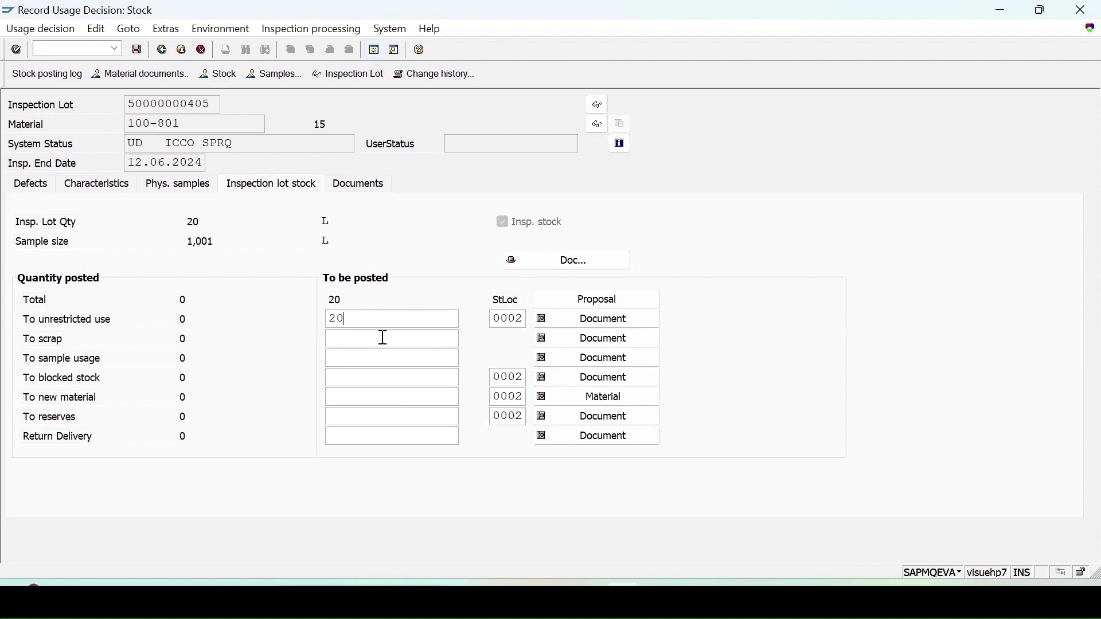
{"action": "left_click", "coordinate": [137, 49]}
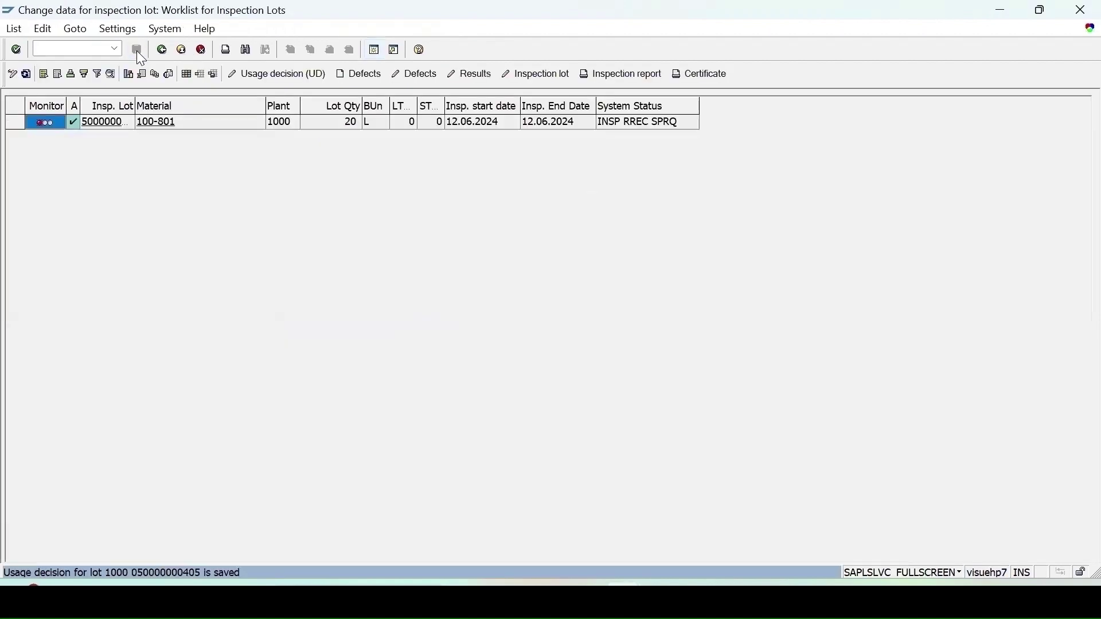
{"action": "left_click", "coordinate": [29, 79]}
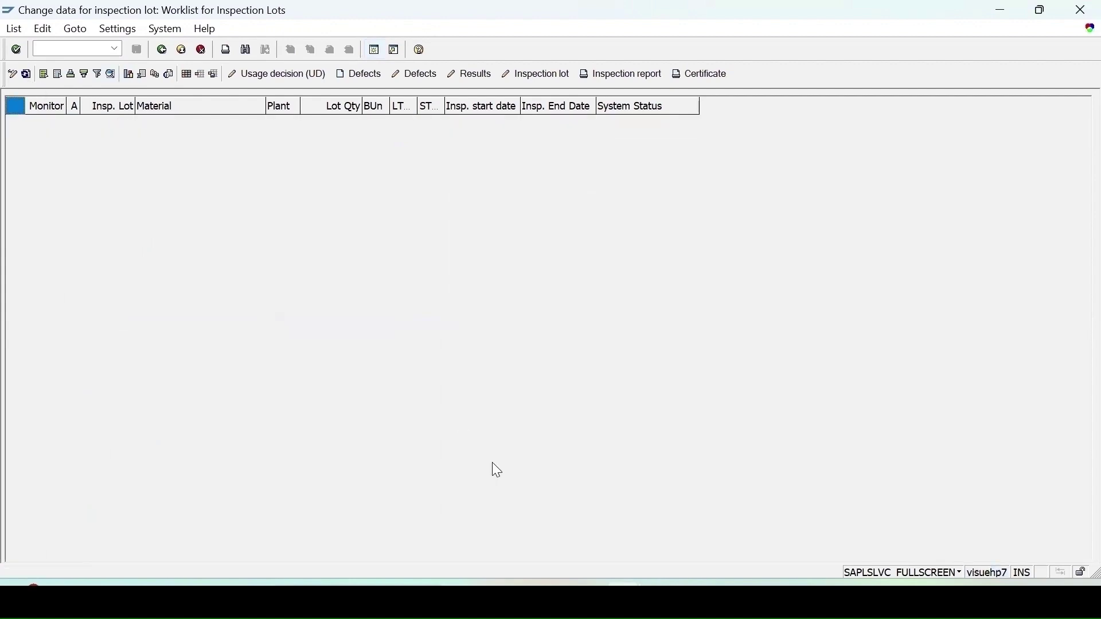
- Switch to the stock overview of material 100-801 and refresh its stock figures
{"action": "mouse_move", "coordinate": [625, 602]}
{"action": "left_click", "coordinate": [826, 541]}
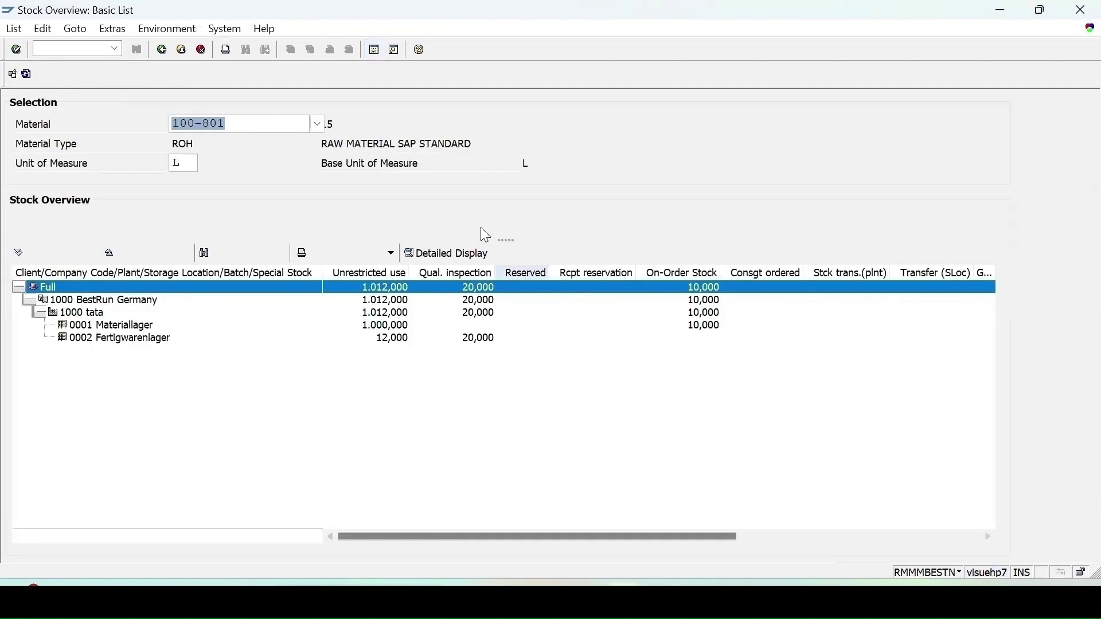
{"action": "left_click", "coordinate": [27, 74]}
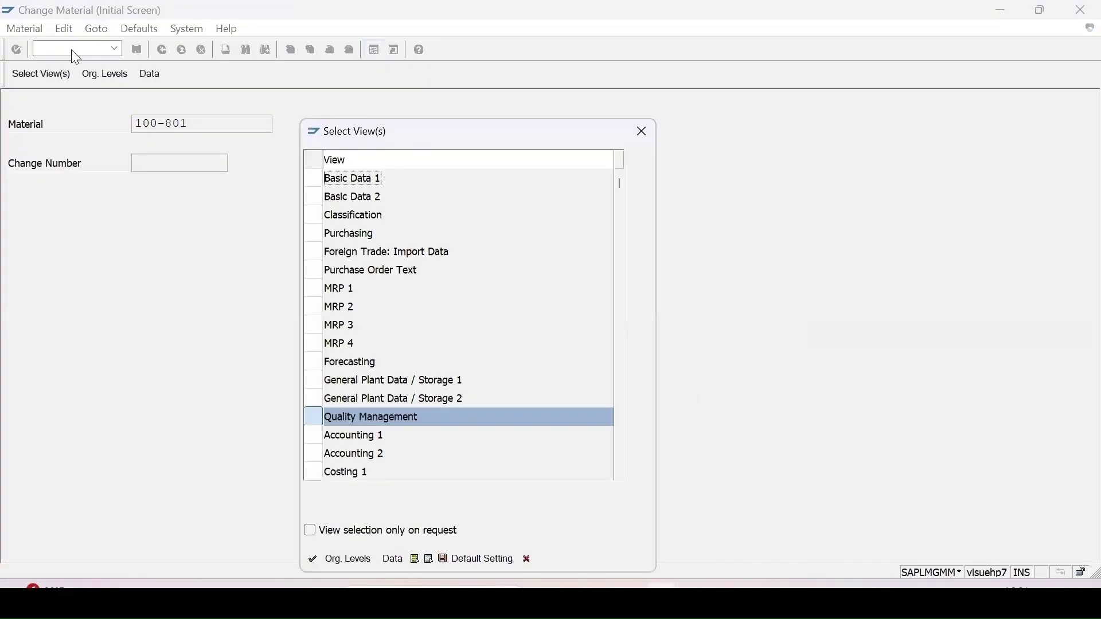
- Open the Quality Management view of material 100-801 for plant 1000 and display its inspection setup
{"action": "key", "text": "Return"}
{"action": "type", "text": "1000"}
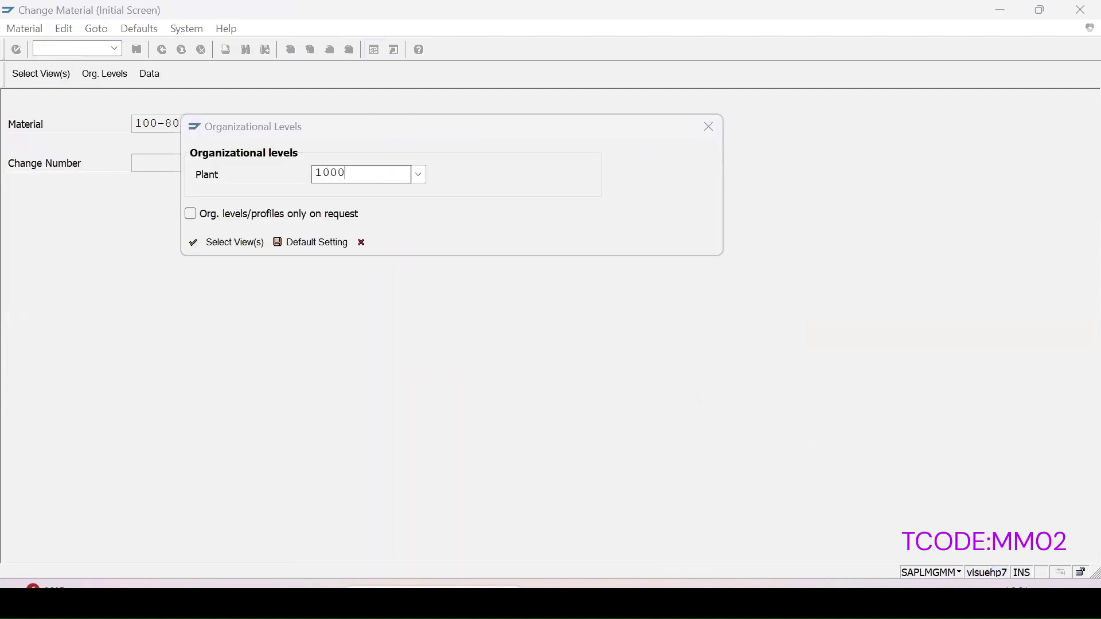
{"action": "key", "text": "Return"}
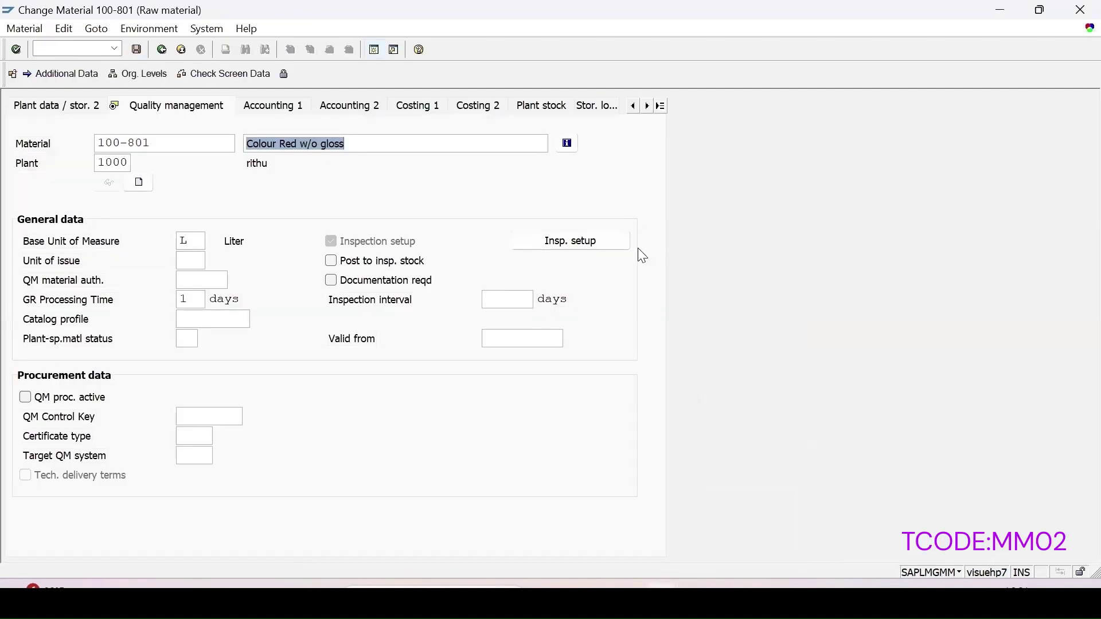
{"action": "left_click", "coordinate": [591, 246]}
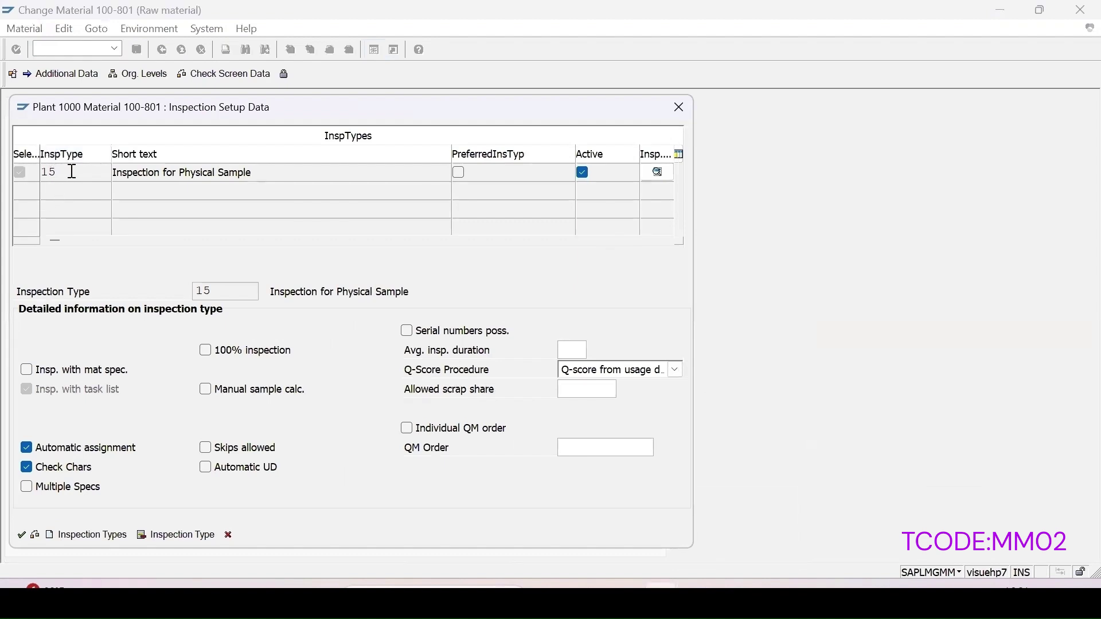
- Look up inspection type 15 (Inspection for Physical Sample) among the available types, then confirm the setup and save the material
{"action": "left_click", "coordinate": [72, 171]}
{"action": "left_click", "coordinate": [118, 177]}
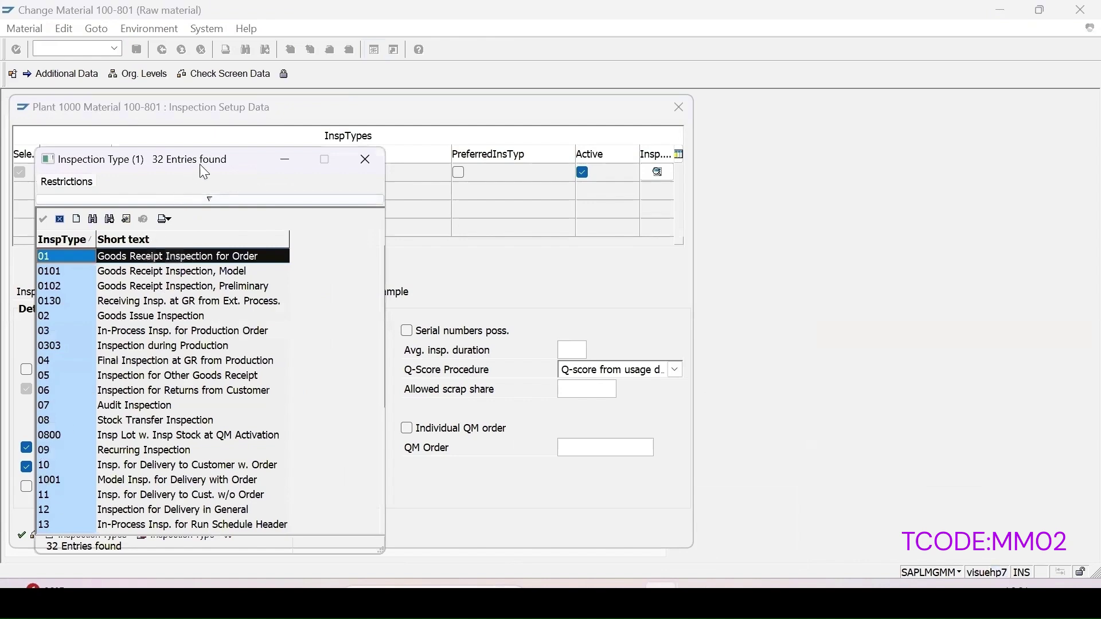
{"action": "left_click_drag", "start_coordinate": [217, 170], "coordinate": [469, 115]}
{"action": "scroll", "coordinate": [402, 356], "scroll_direction": "down", "scroll_amount": 2}
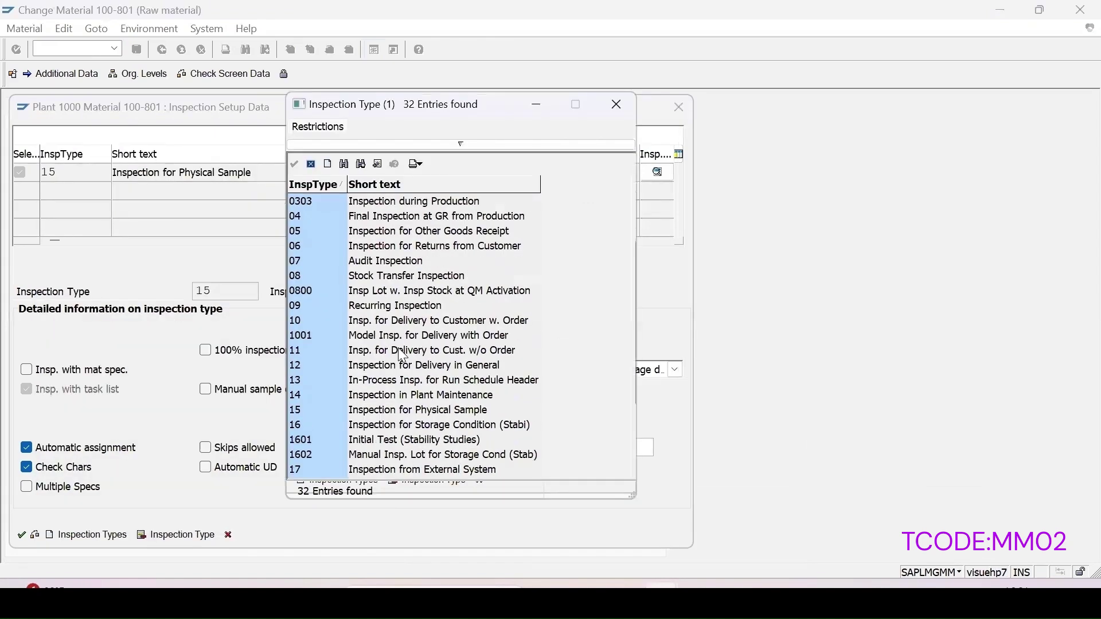
{"action": "left_click", "coordinate": [310, 414]}
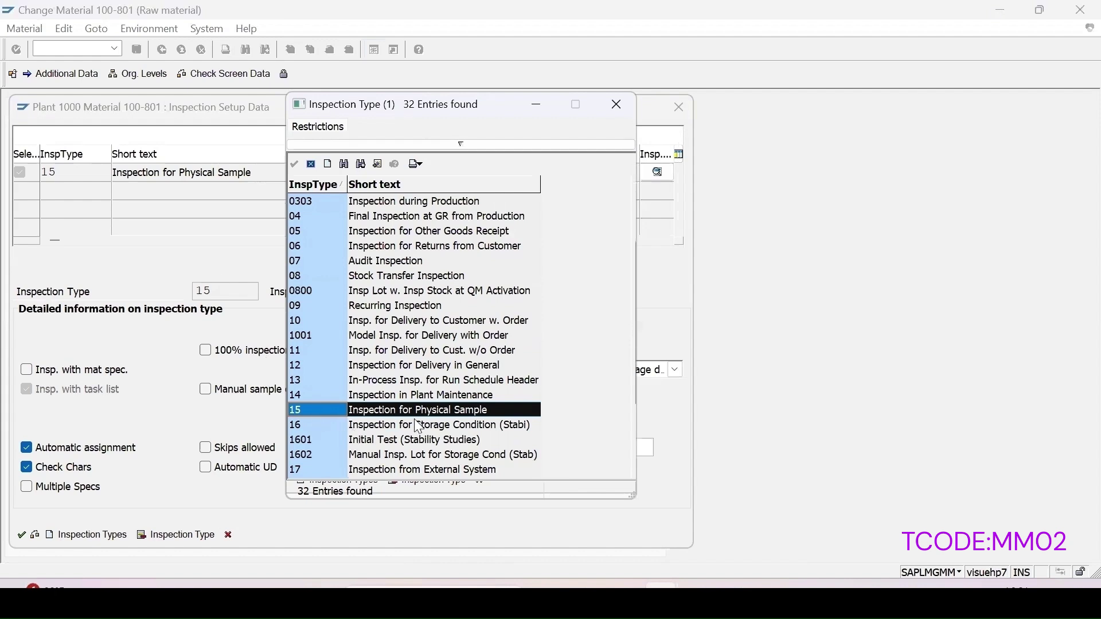
{"action": "left_click", "coordinate": [616, 104]}
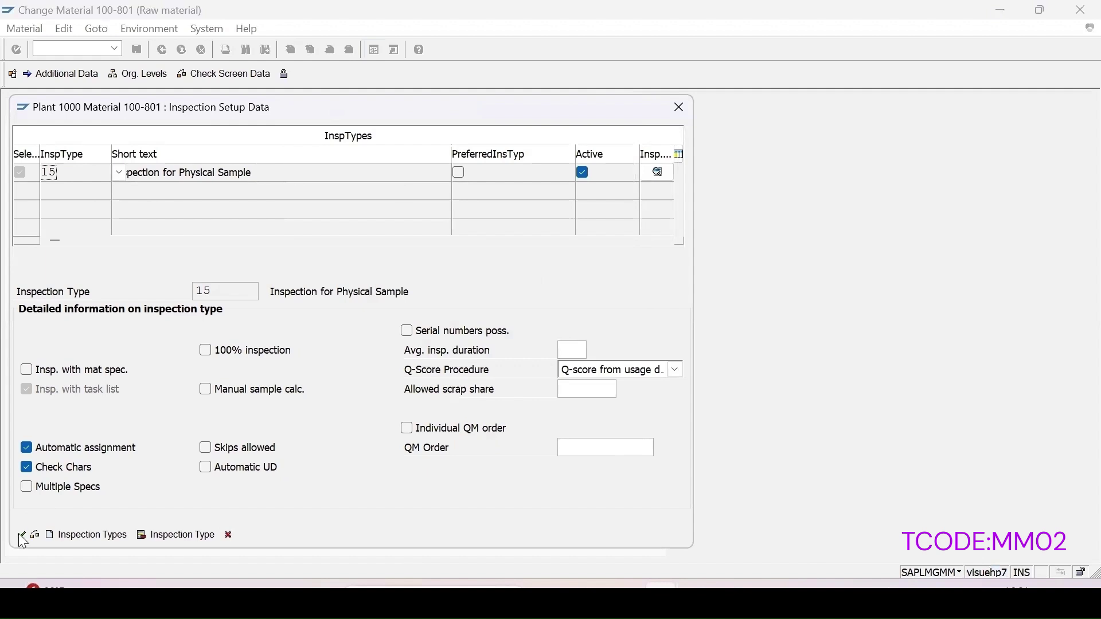
{"action": "left_click", "coordinate": [22, 535]}
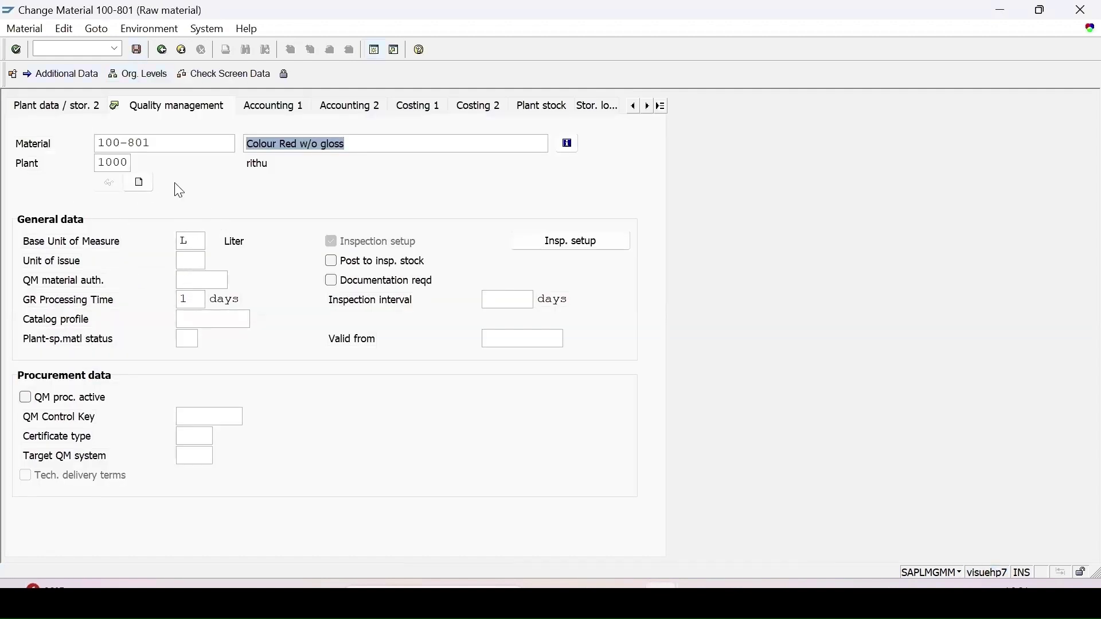
{"action": "left_click", "coordinate": [138, 50]}
- Open the inspection plan of material 100-801, plant 1000, group 288, with transaction QP02 and display its header details
{"action": "type", "text": "/n"}
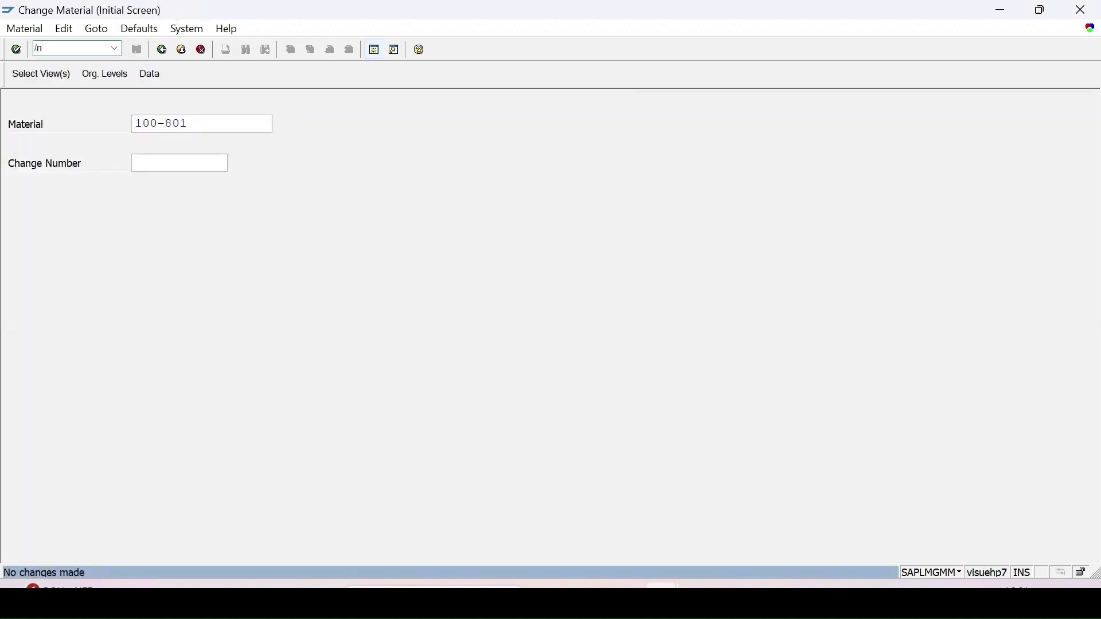
{"action": "type", "text": "qp02"}
{"action": "key", "text": "Return"}
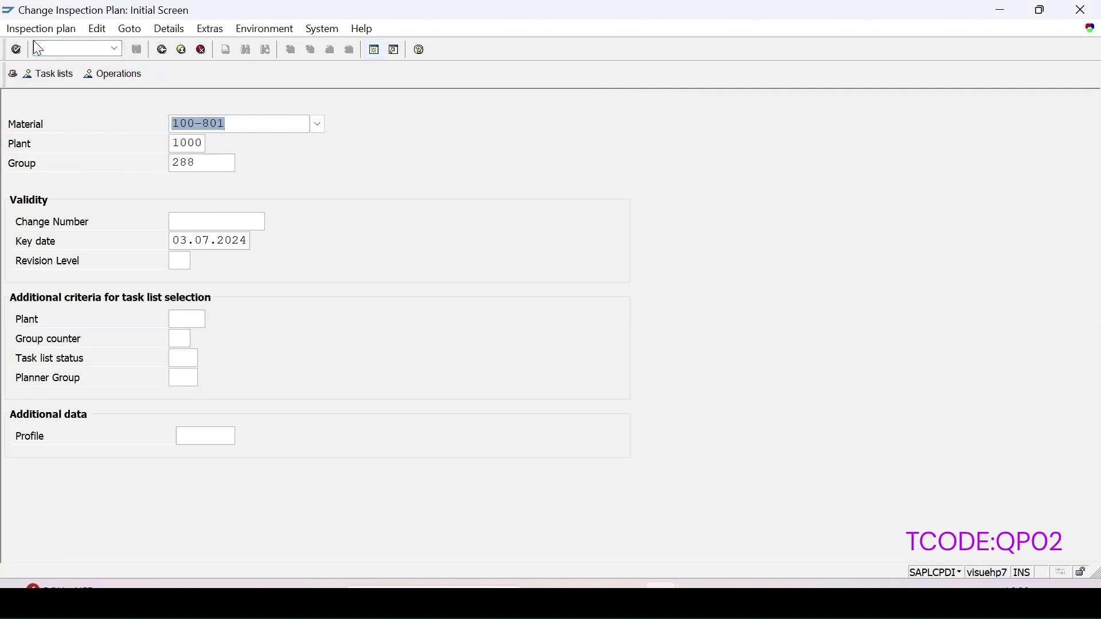
{"action": "key", "text": "Return"}
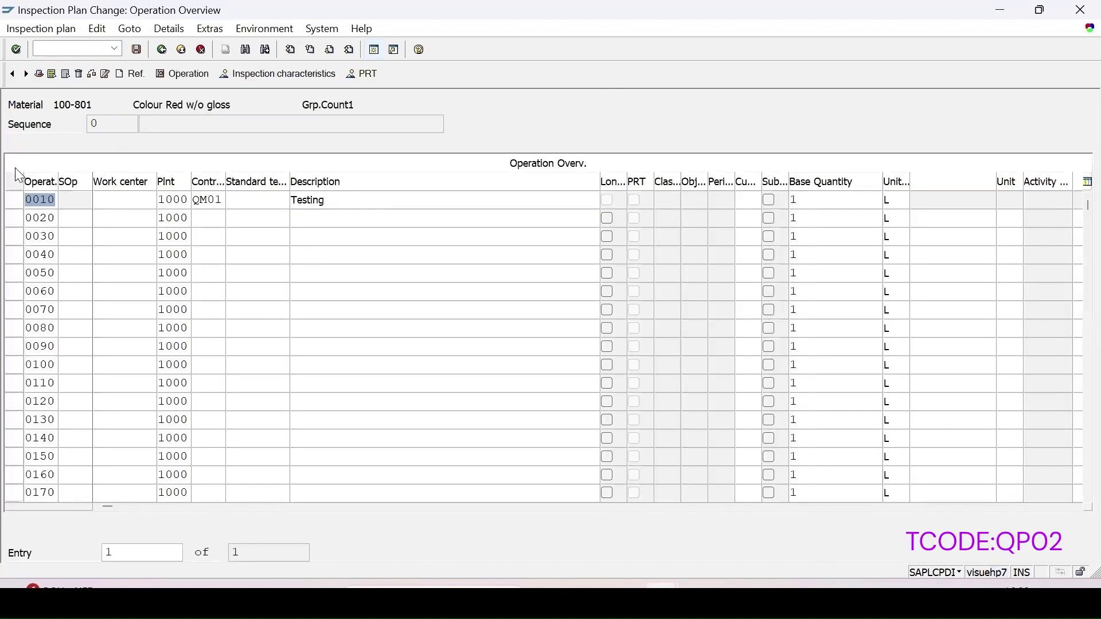
{"action": "left_click", "coordinate": [14, 200]}
{"action": "left_click", "coordinate": [38, 74]}
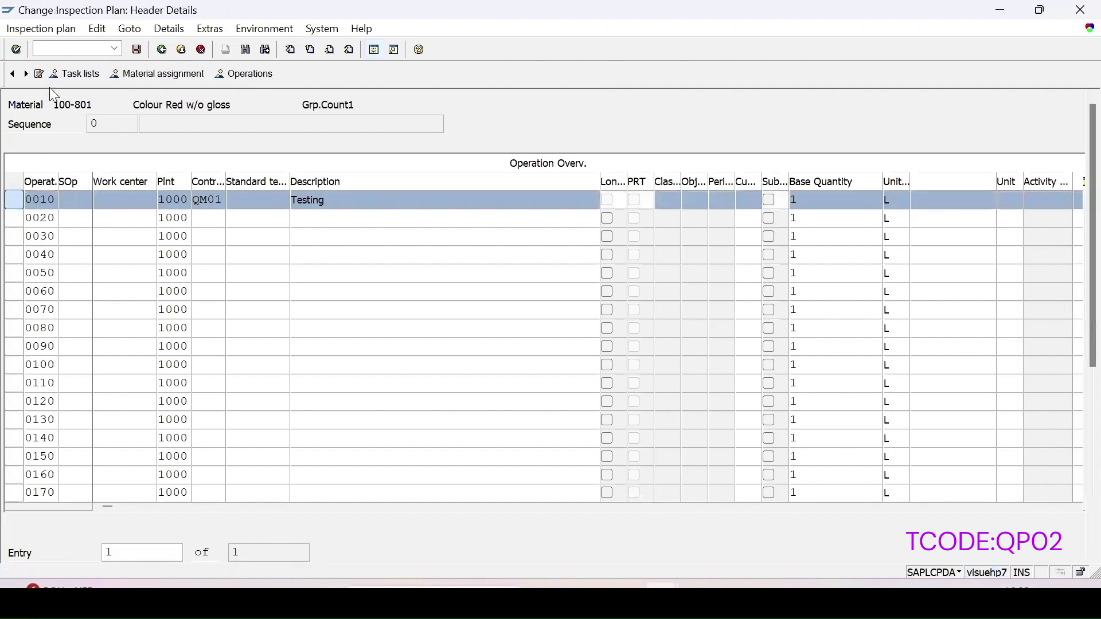
- Check the plan header's inspection point setting 200 (Inspection based on samples) against the available inspection point identifications
{"action": "scroll", "coordinate": [265, 363], "scroll_direction": "down", "scroll_amount": 1}
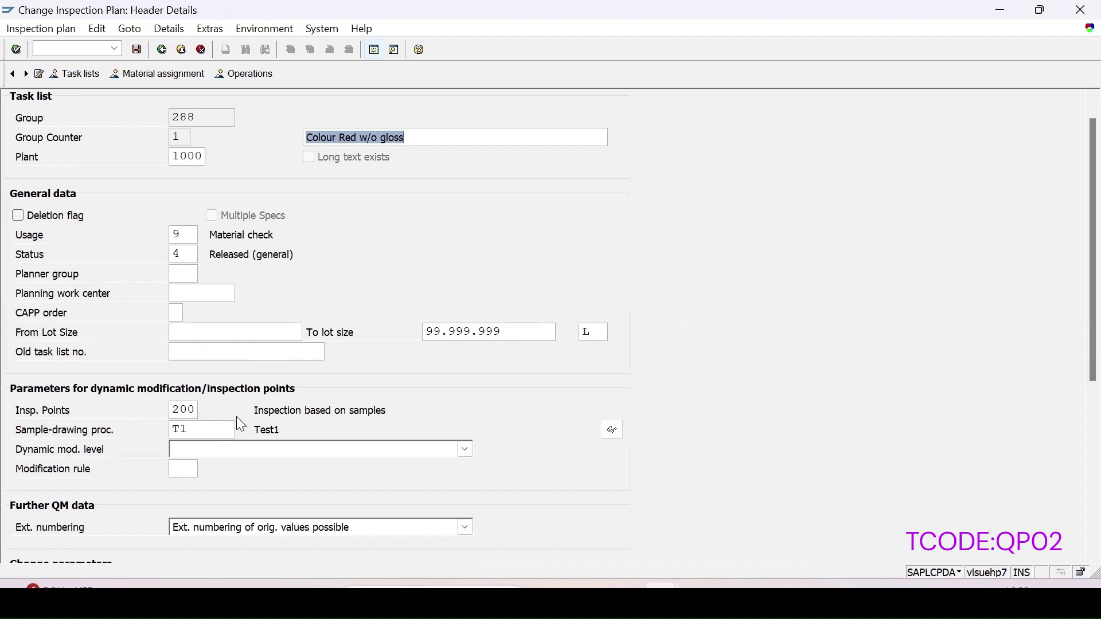
{"action": "left_click", "coordinate": [195, 411]}
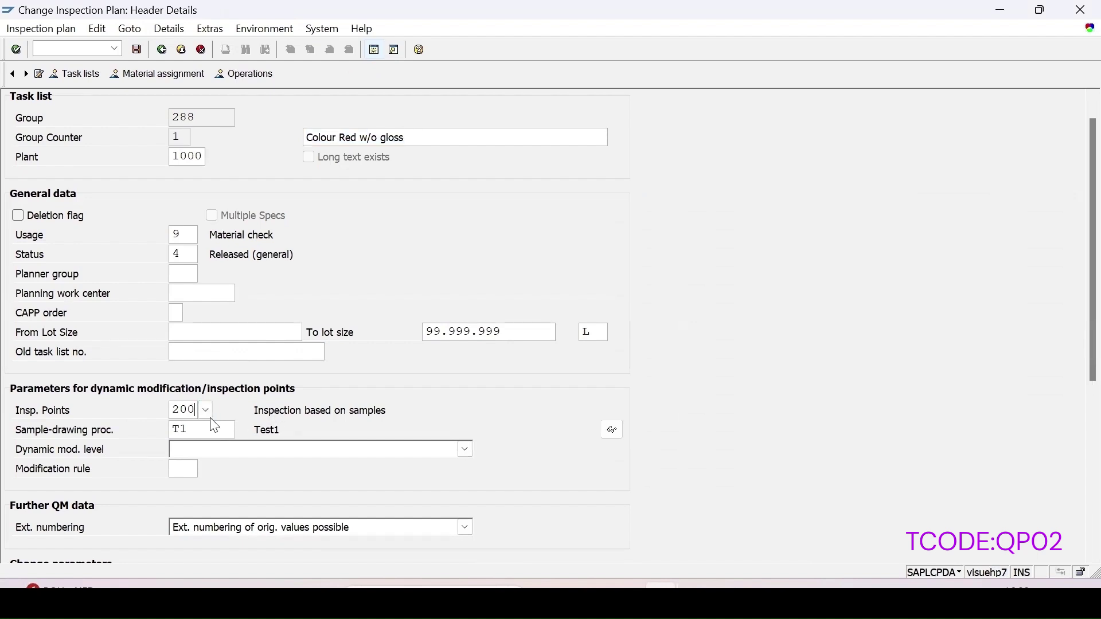
{"action": "left_click", "coordinate": [206, 411]}
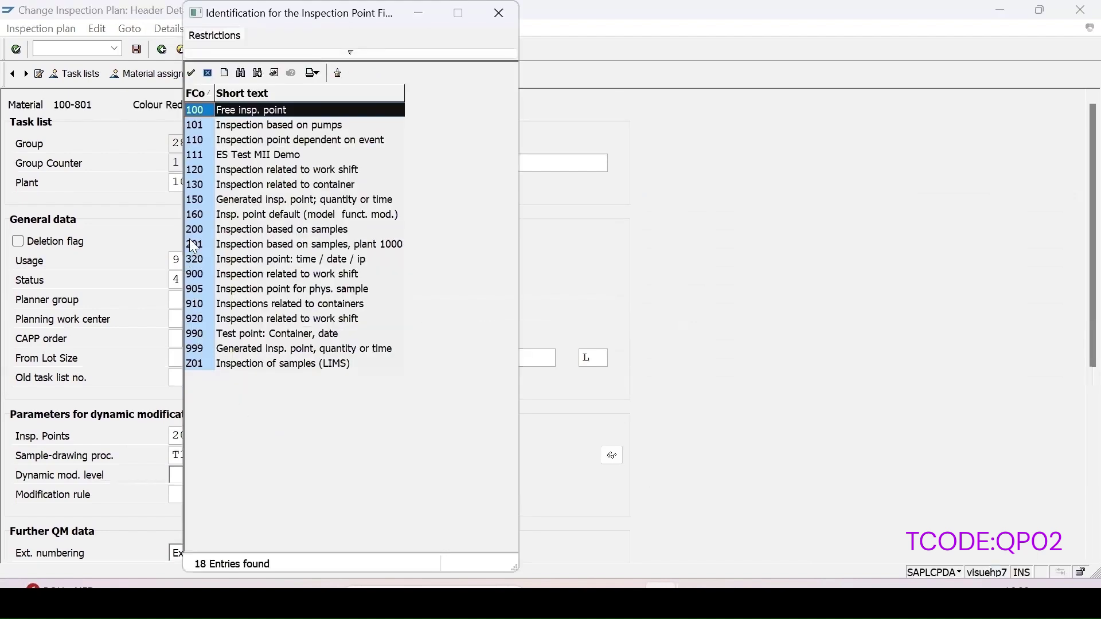
{"action": "left_click", "coordinate": [198, 230]}
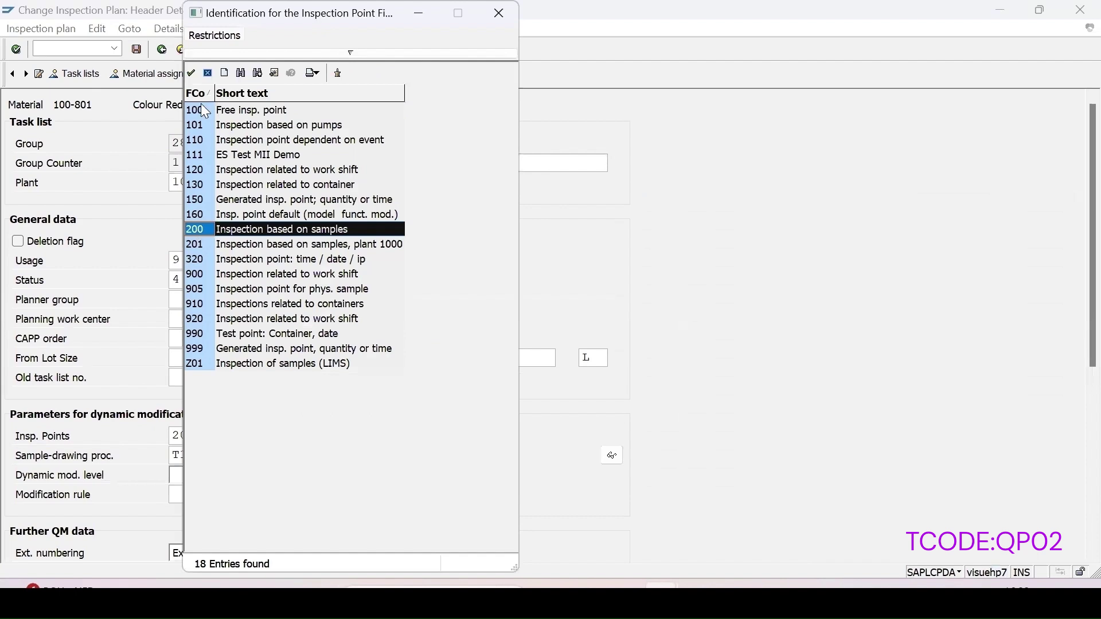
{"action": "left_click", "coordinate": [205, 69]}
- Review the primary and reserve sample settings of sample-drawing procedure T1, then return to the plan header
{"action": "left_click", "coordinate": [191, 459]}
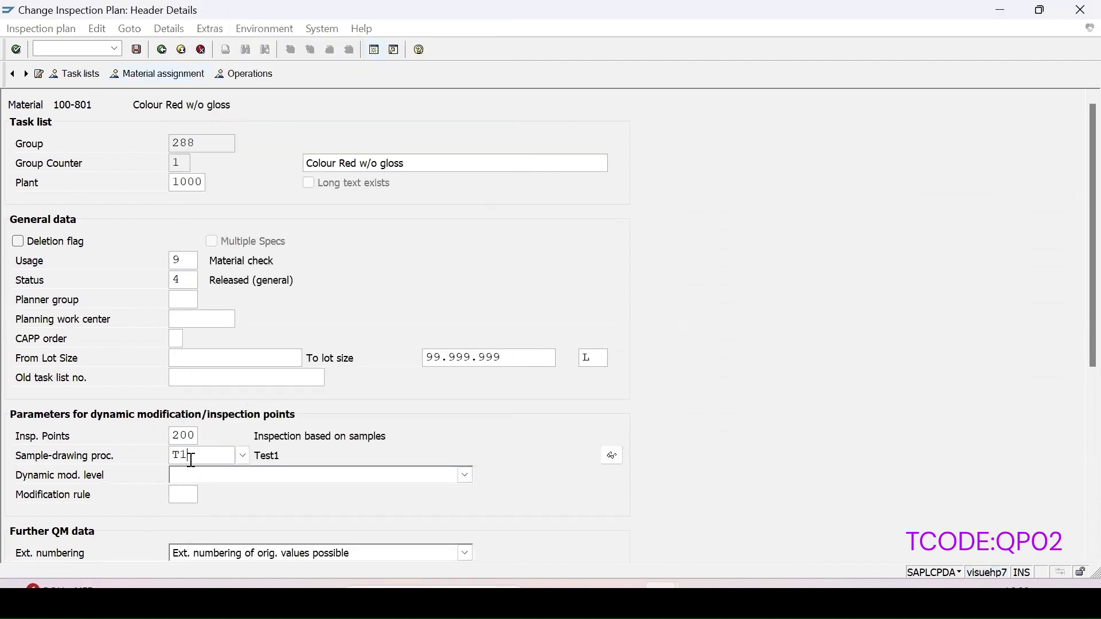
{"action": "left_click", "coordinate": [605, 456]}
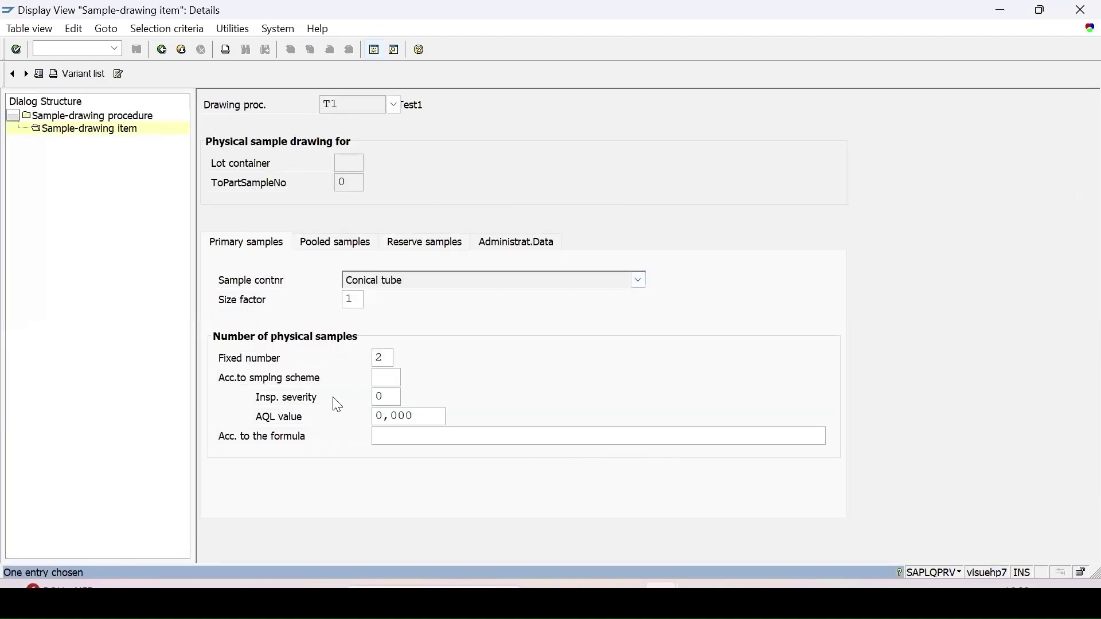
{"action": "left_click", "coordinate": [425, 243]}
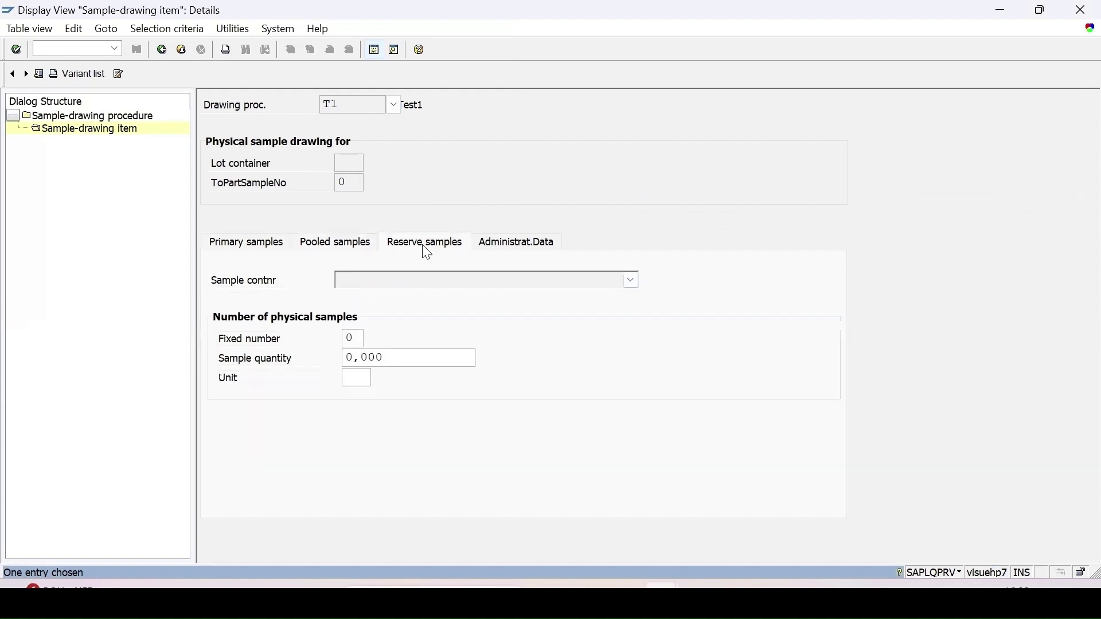
{"action": "left_click", "coordinate": [164, 50]}
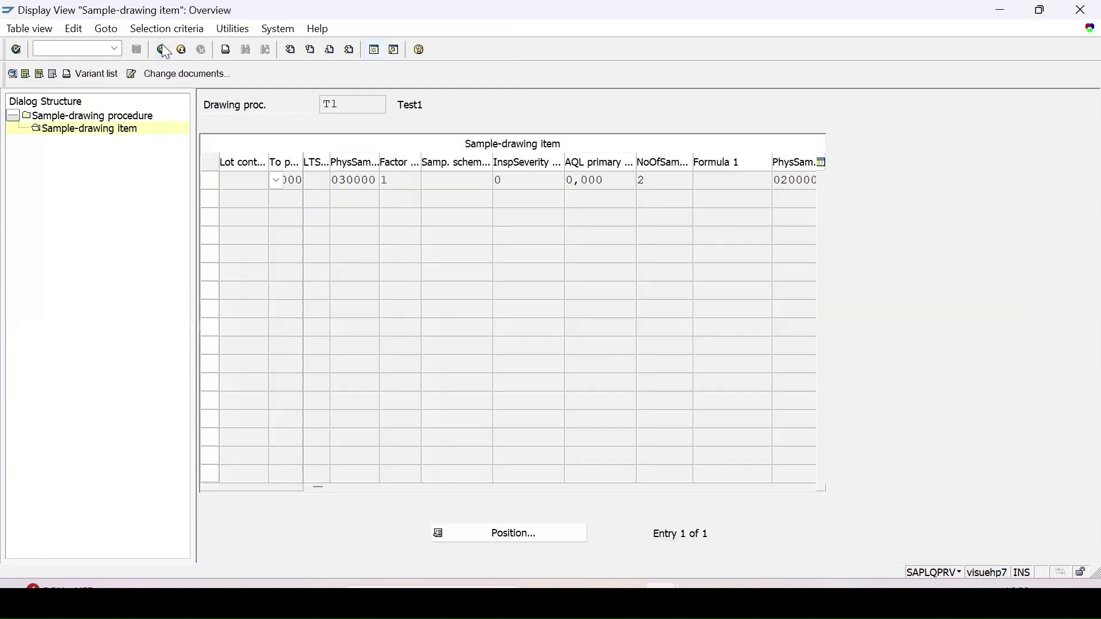
{"action": "left_click", "coordinate": [162, 50]}
{"action": "left_click", "coordinate": [162, 50]}
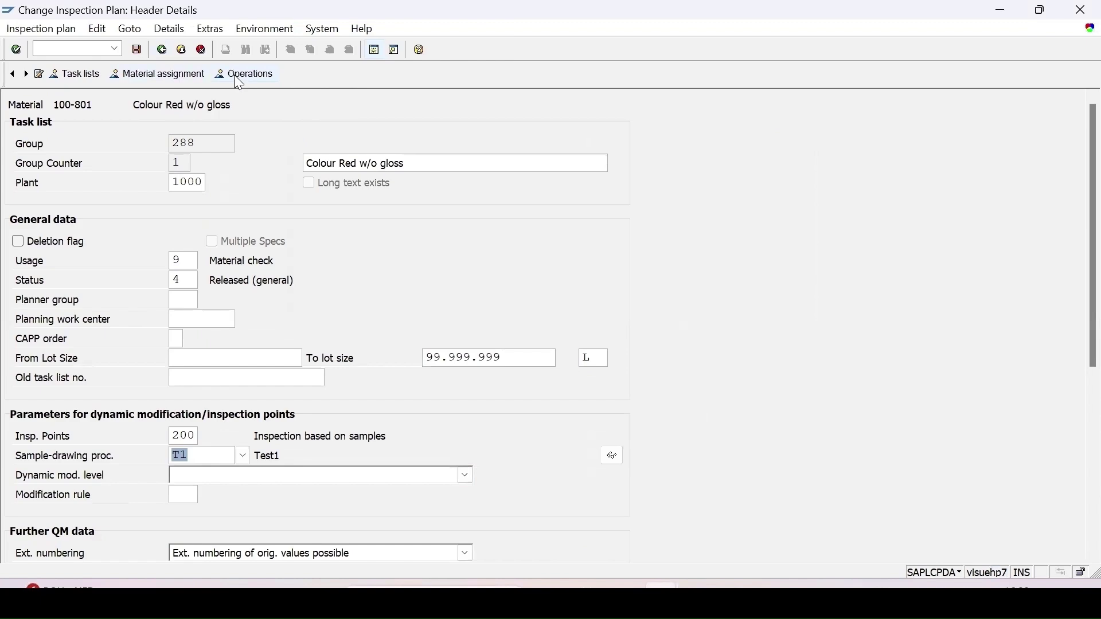
- Open the inspection characteristics of operation 0010 and display the sample data of Paint Coloring with sampling procedure SPHYSAM
{"action": "left_click", "coordinate": [235, 75]}
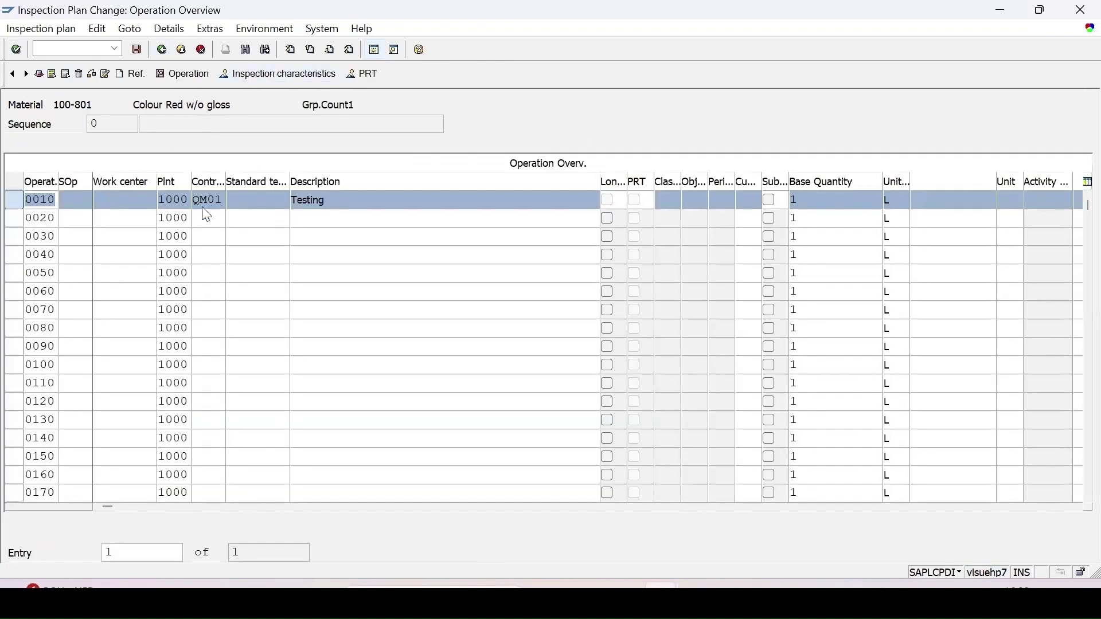
{"action": "left_click", "coordinate": [279, 72]}
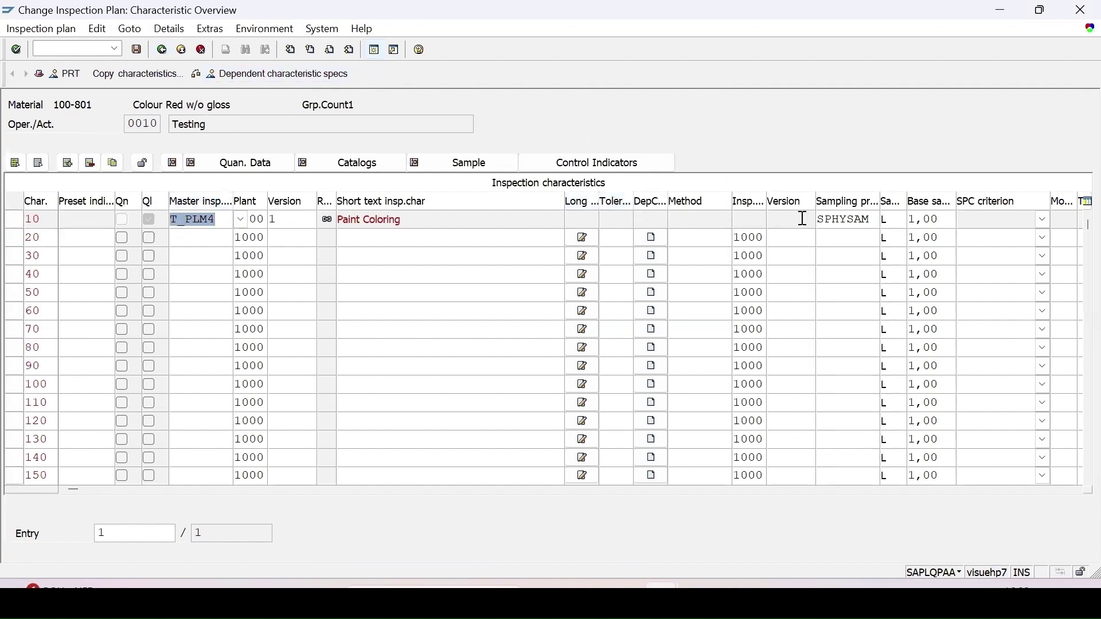
{"action": "double_click", "coordinate": [838, 220]}
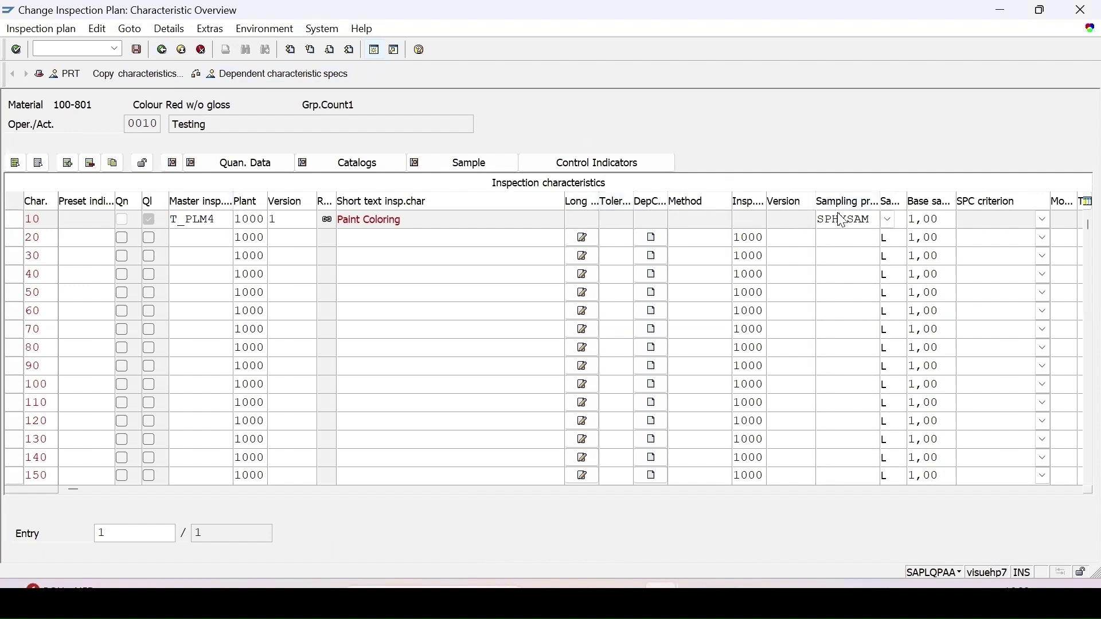
{"action": "left_click", "coordinate": [155, 185]}
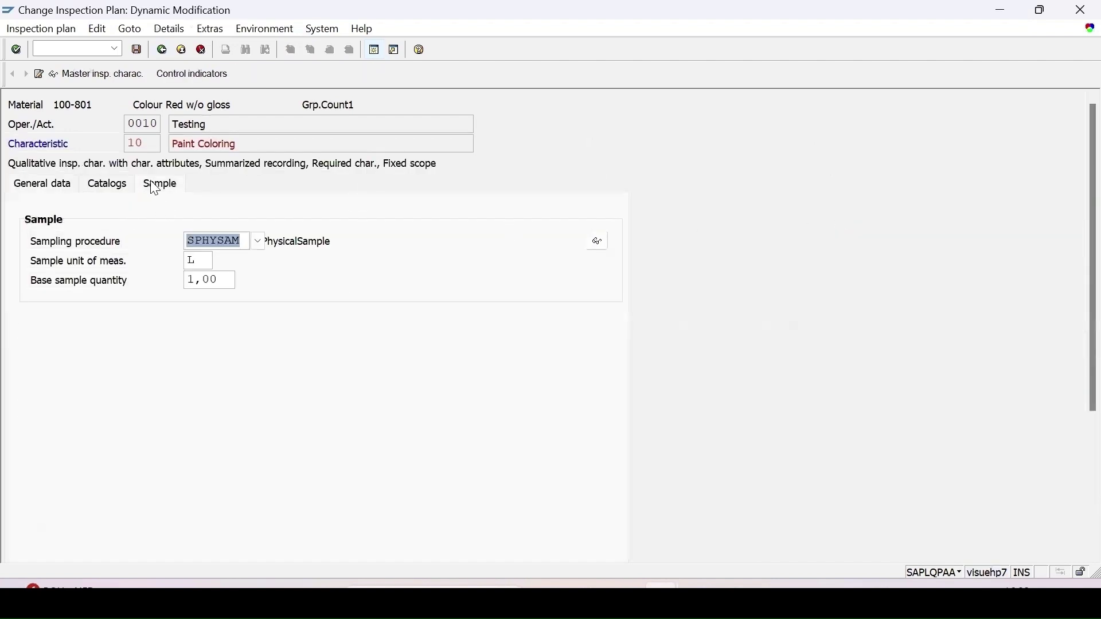
- Review sampling procedure SPHYSAM's assignments, special conditions and fixed-sample plan, then return to the characteristic overview
{"action": "left_click", "coordinate": [596, 241]}
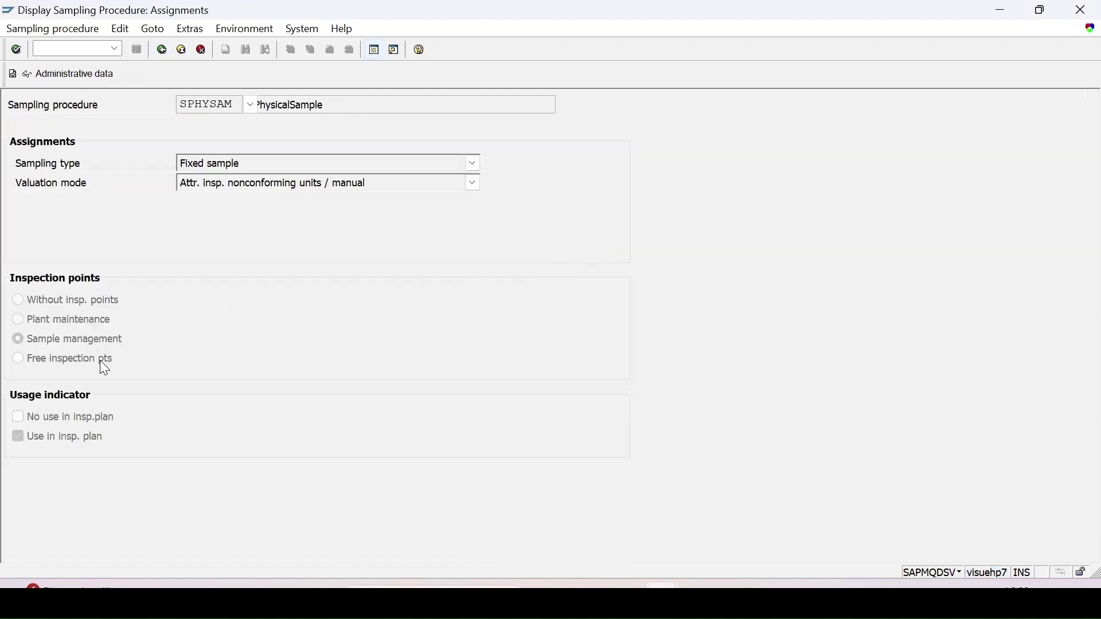
{"action": "left_click", "coordinate": [12, 73]}
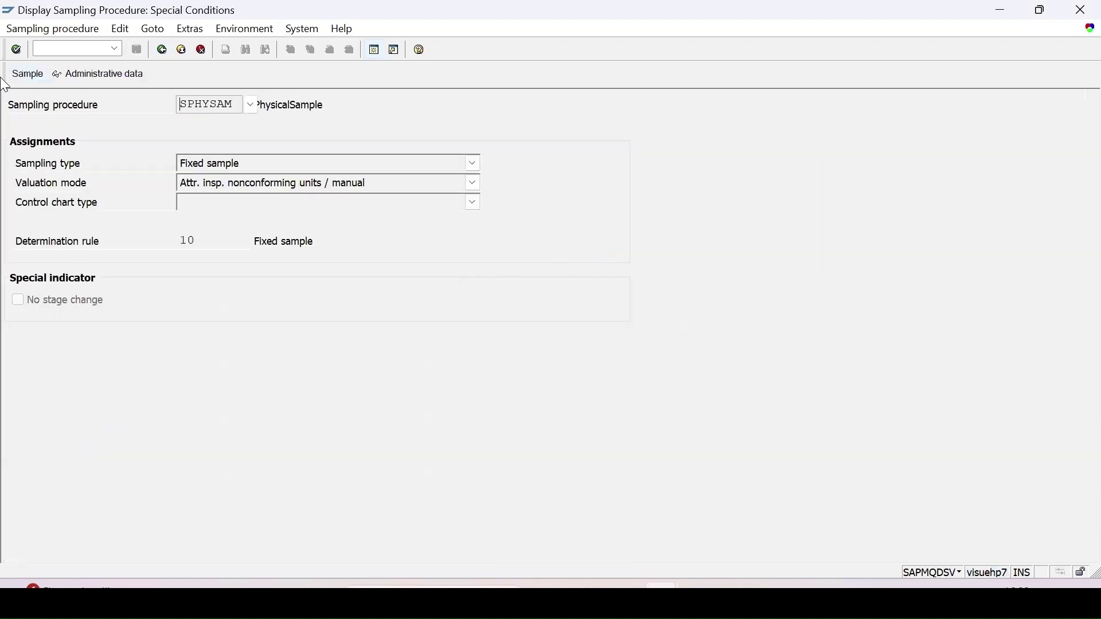
{"action": "left_click", "coordinate": [26, 78]}
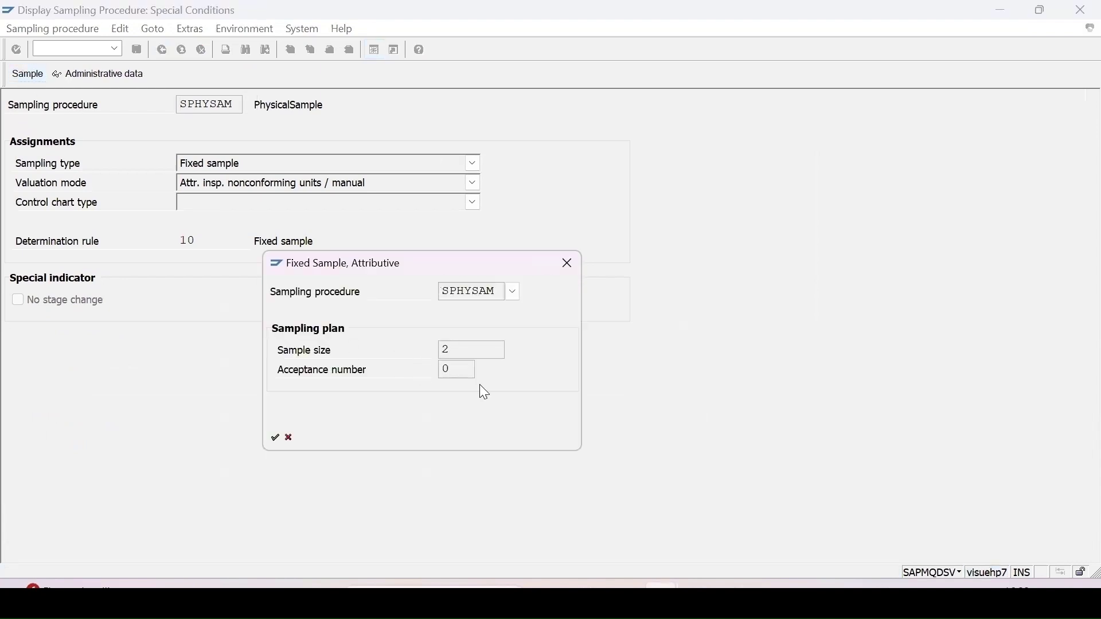
{"action": "left_click", "coordinate": [577, 264]}
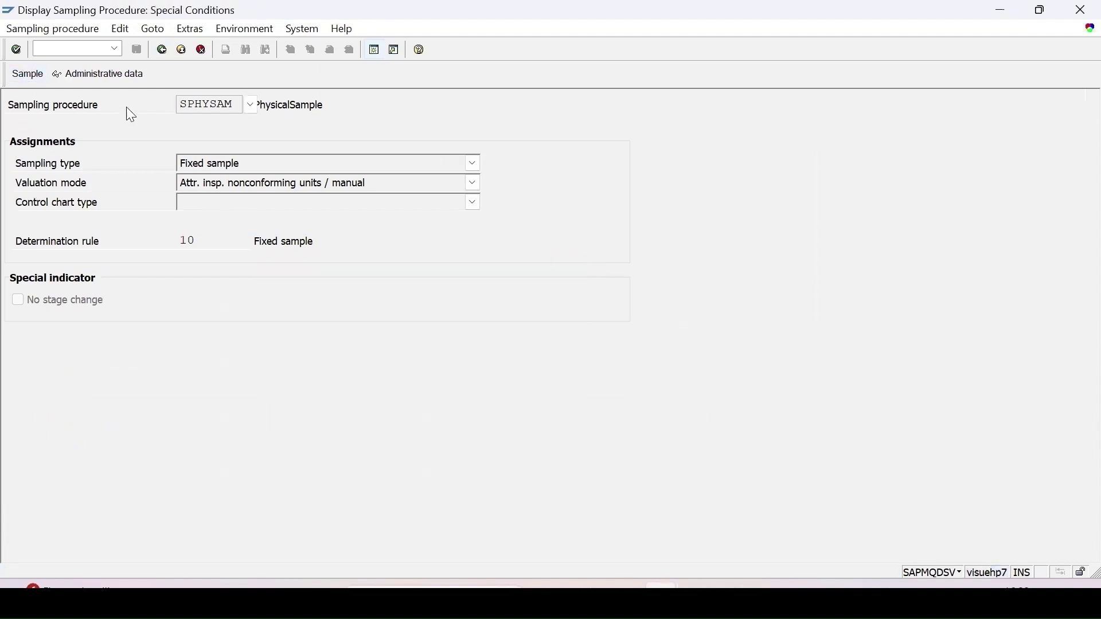
{"action": "left_click", "coordinate": [163, 51]}
{"action": "left_click", "coordinate": [163, 51]}
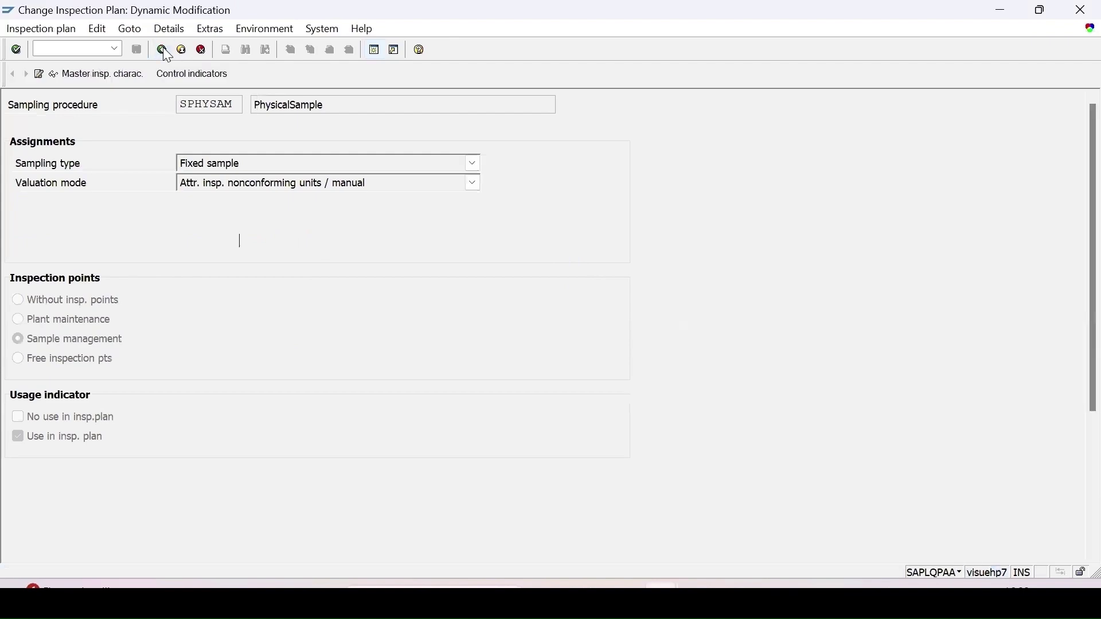
{"action": "left_click", "coordinate": [164, 52]}
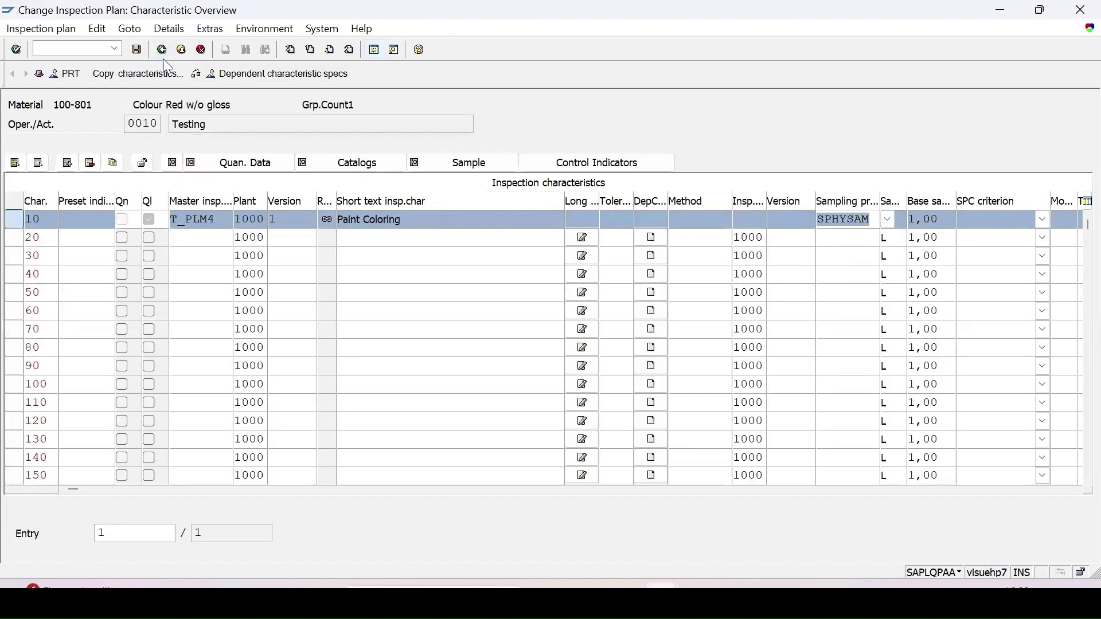
- Review the control indicators of characteristic Paint Coloring and save the inspection plan
{"action": "left_click", "coordinate": [561, 166]}
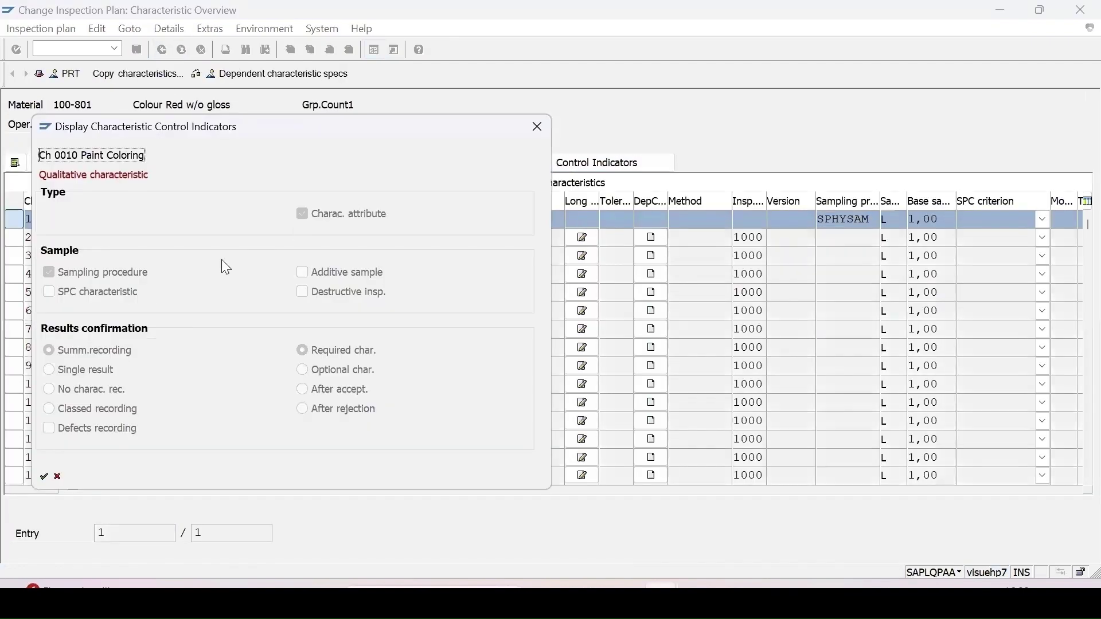
{"action": "left_click", "coordinate": [44, 477]}
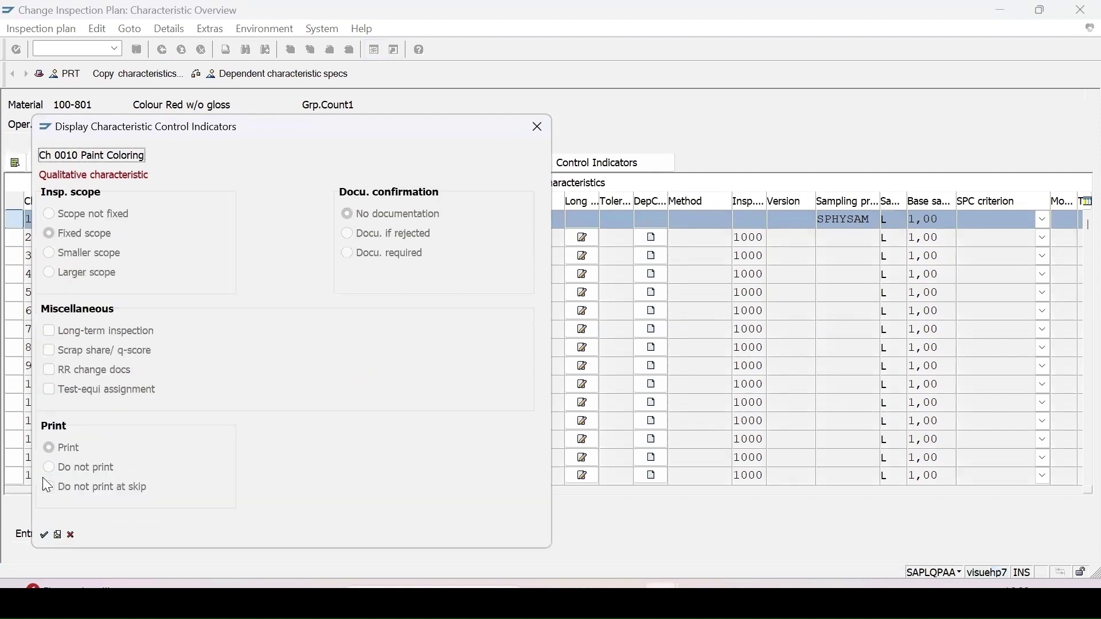
{"action": "left_click", "coordinate": [44, 535]}
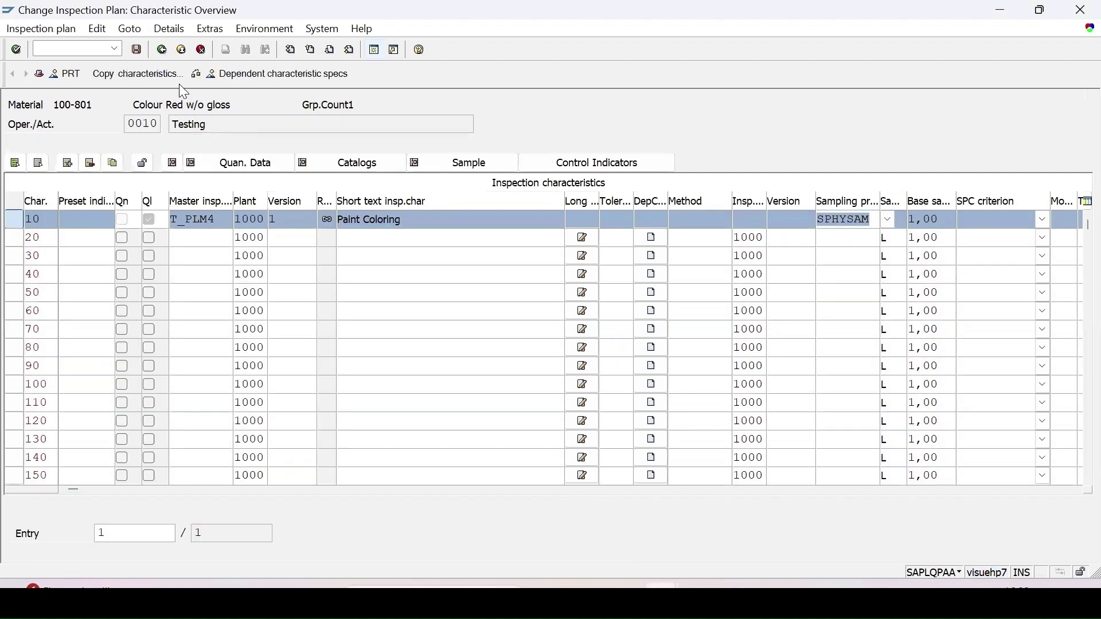
{"action": "left_click", "coordinate": [137, 50]}
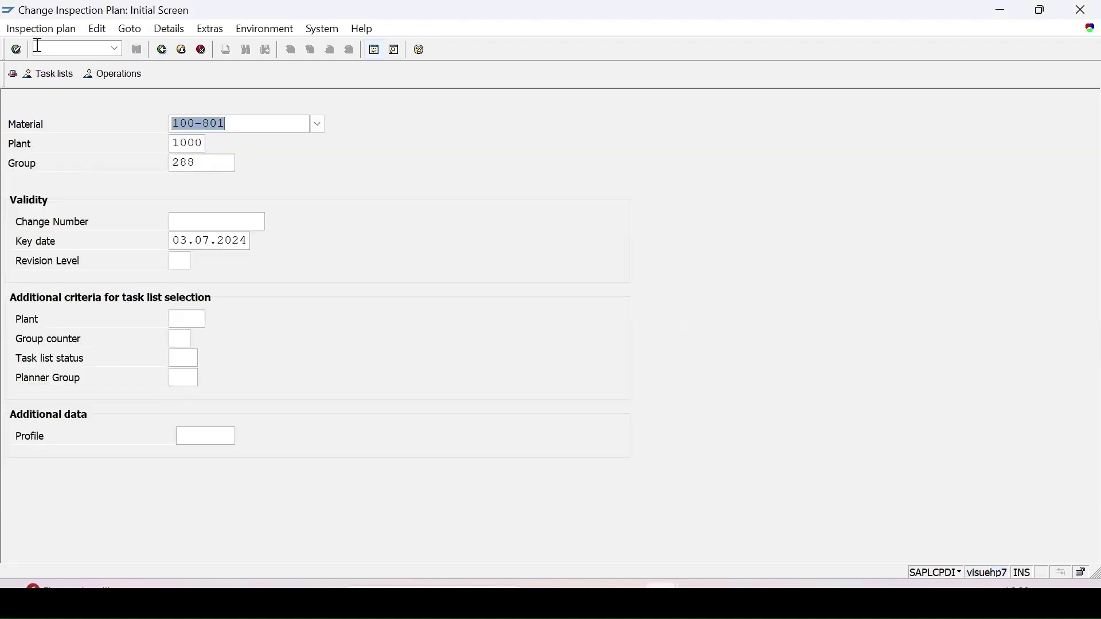
- Start transaction QPR1 for creating a physical sample and choose Goods receipt sample as its type
{"action": "left_click", "coordinate": [116, 49]}
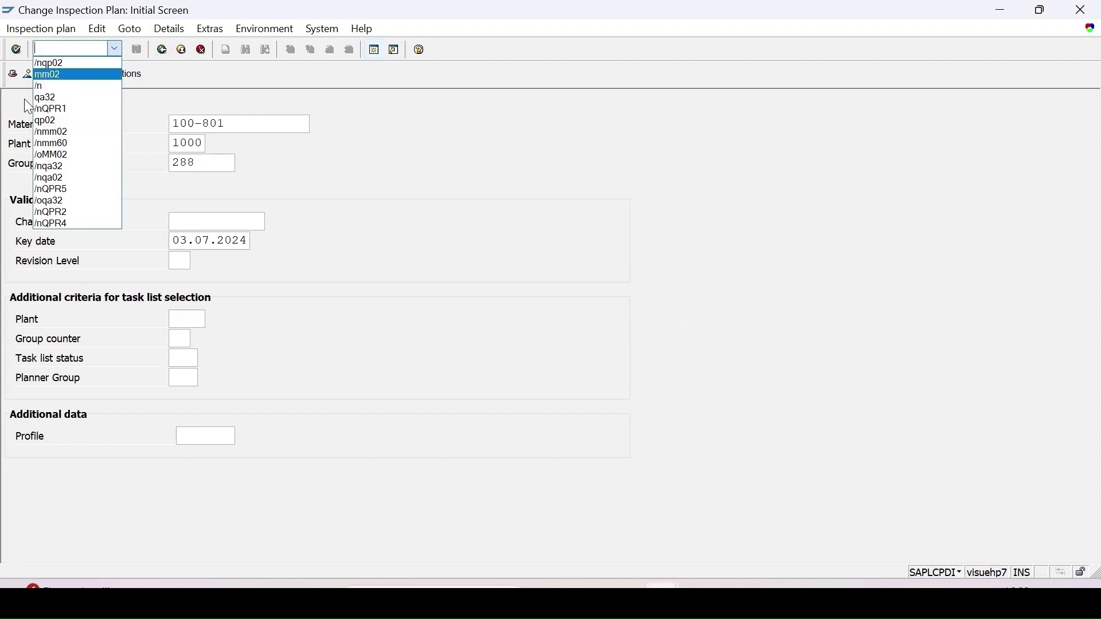
{"action": "left_click", "coordinate": [62, 110]}
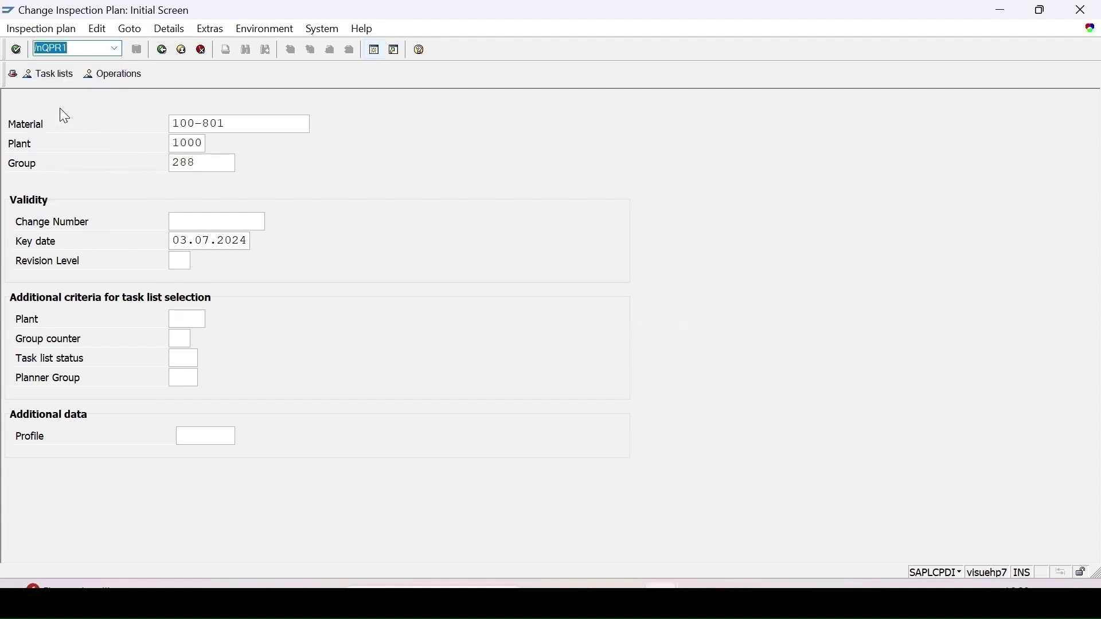
{"action": "key", "text": "Return"}
{"action": "left_click", "coordinate": [159, 164]}
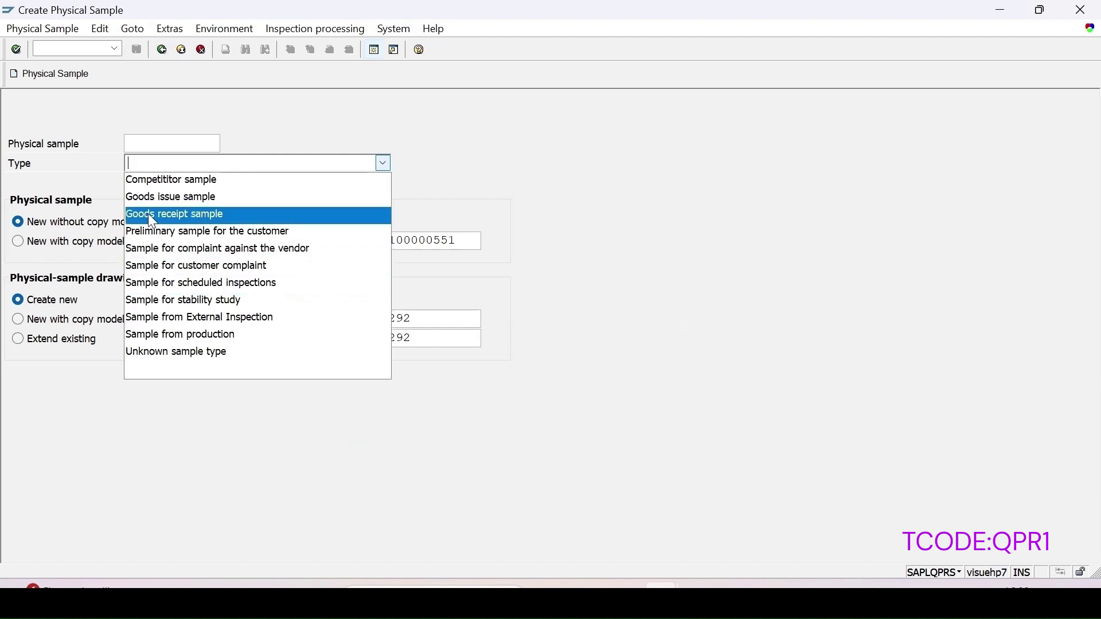
{"action": "left_click", "coordinate": [188, 215]}
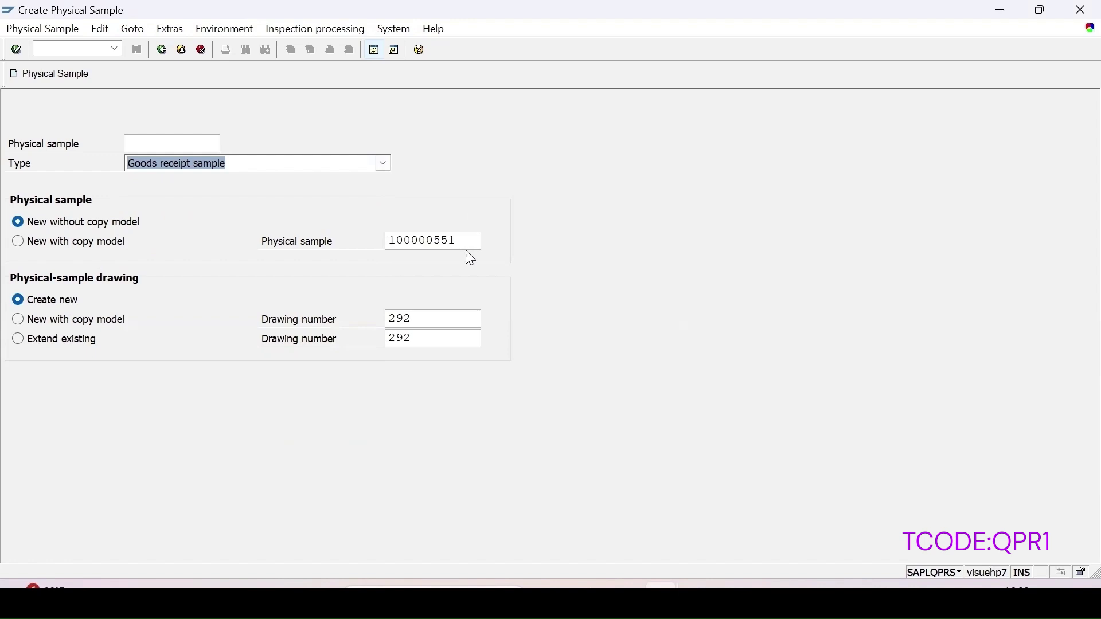
- Clear the physical-sample copy model and both drawing numbers for the new sample
{"action": "left_click_drag", "start_coordinate": [463, 241], "coordinate": [179, 229]}
{"action": "key", "text": "BackSpace"}
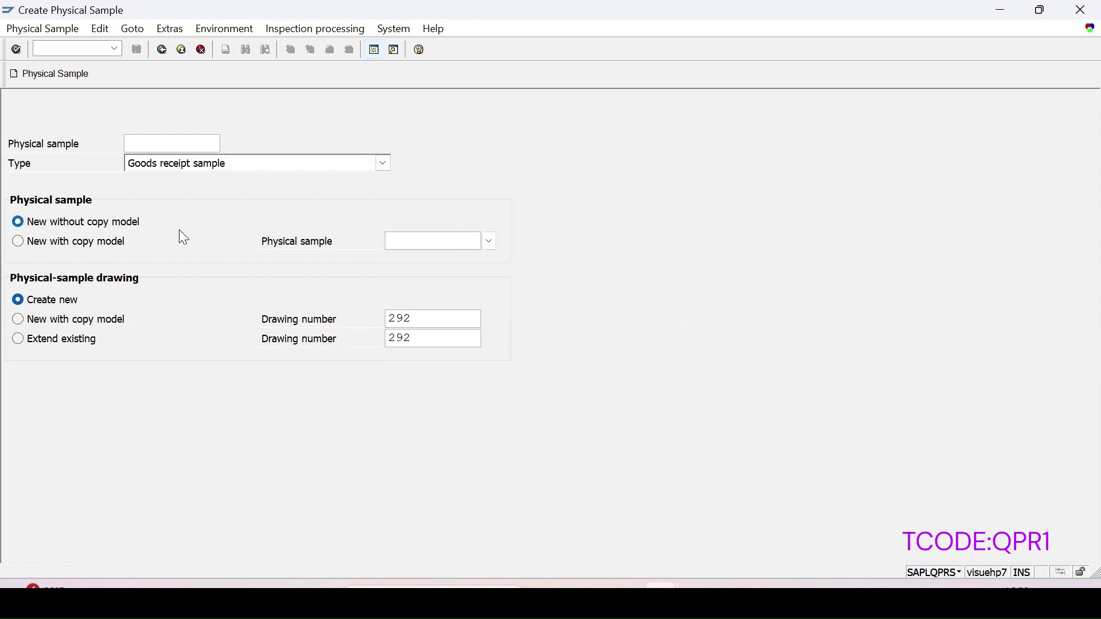
{"action": "left_click_drag", "start_coordinate": [433, 320], "coordinate": [280, 308]}
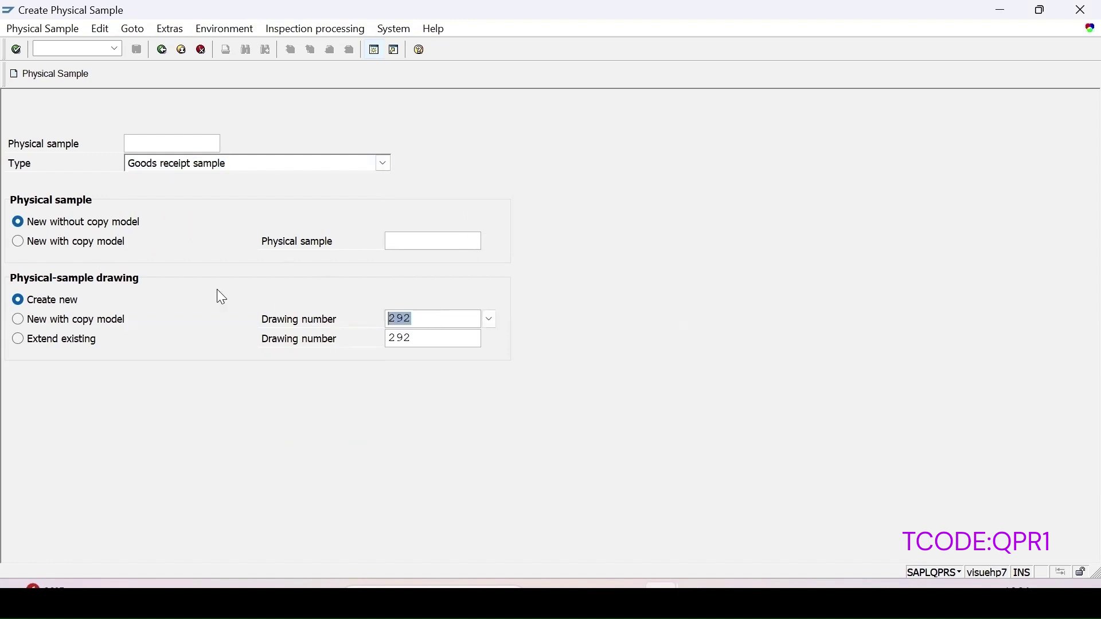
{"action": "key", "text": "BackSpace"}
{"action": "left_click_drag", "start_coordinate": [432, 339], "coordinate": [185, 325]}
{"action": "key", "text": "BackSpace"}
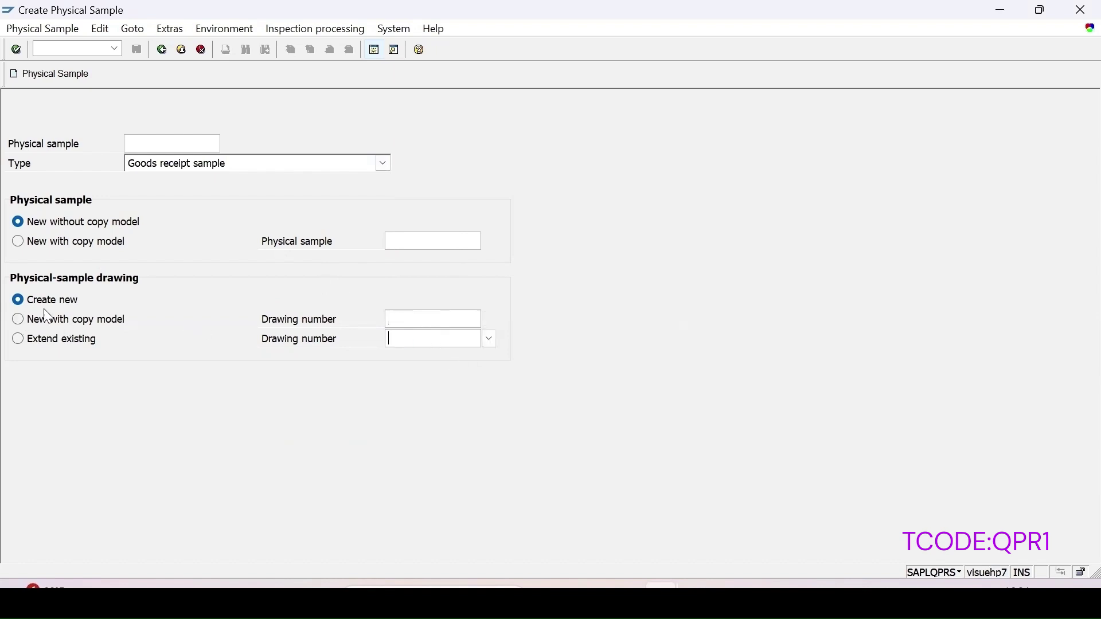
- Create the physical sample for material 100-801 in plant 1000 and enter Test as its short text
{"action": "left_click", "coordinate": [51, 73]}
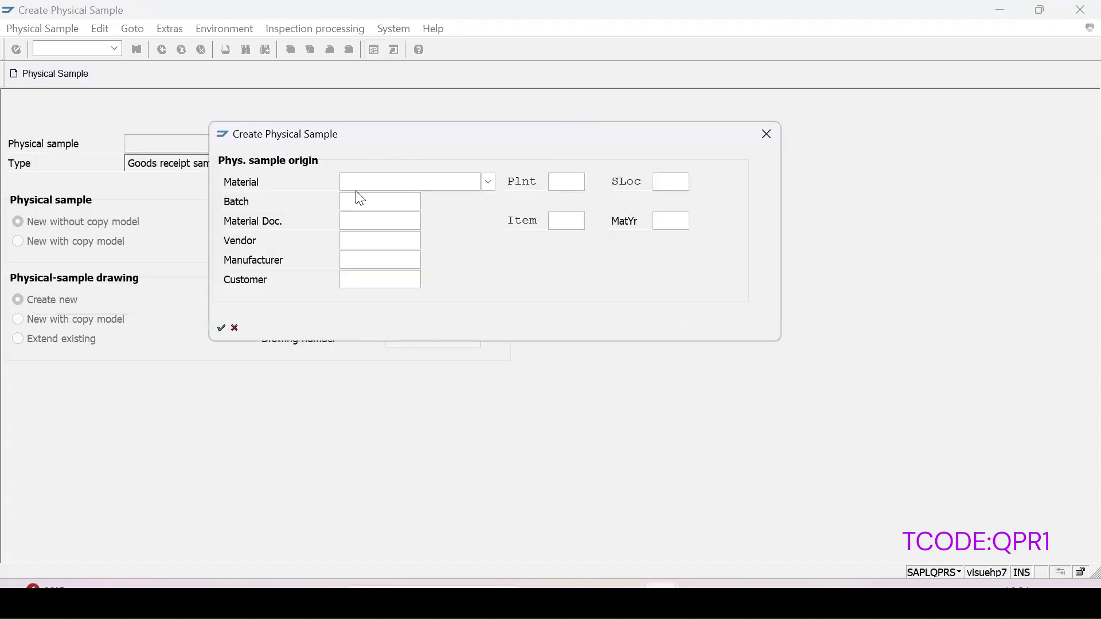
{"action": "left_click", "coordinate": [389, 185]}
{"action": "left_click", "coordinate": [373, 197]}
{"action": "left_click", "coordinate": [564, 181]}
{"action": "type", "text": "1000"}
{"action": "key", "text": "Return"}
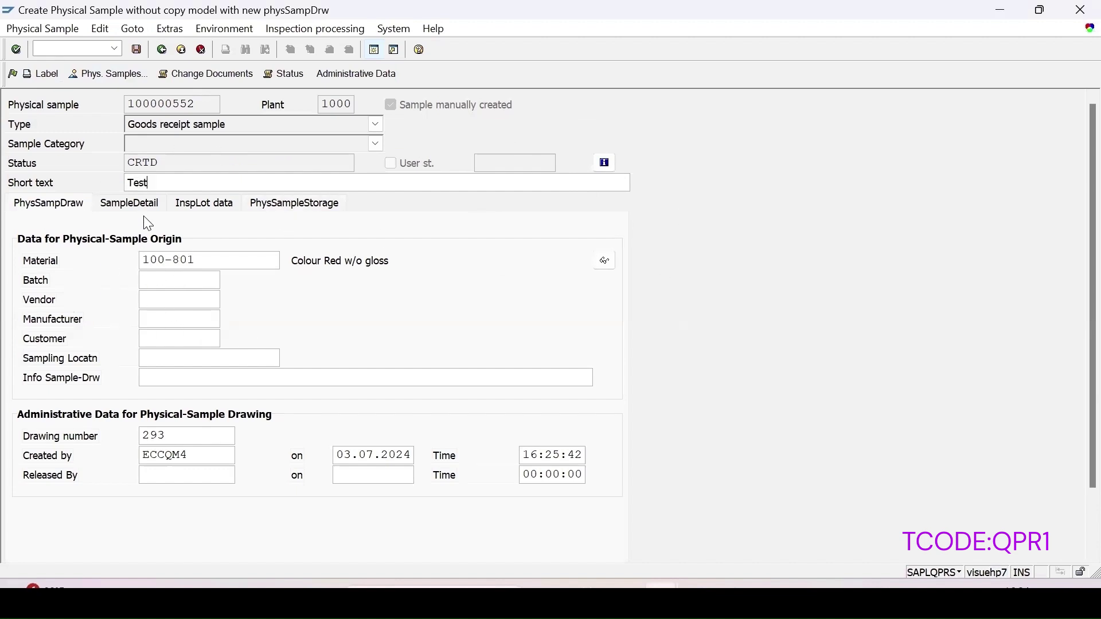
- Set the sample category to Pooled Sample and the sample container to 020000 (Beaker)
{"action": "left_click", "coordinate": [129, 204]}
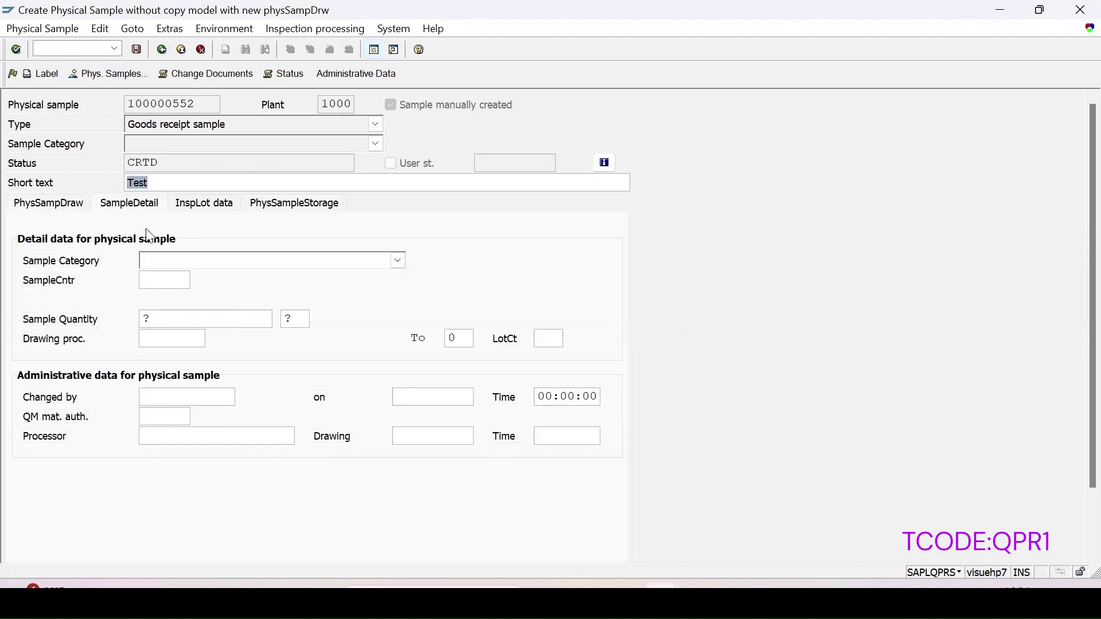
{"action": "left_click", "coordinate": [189, 261]}
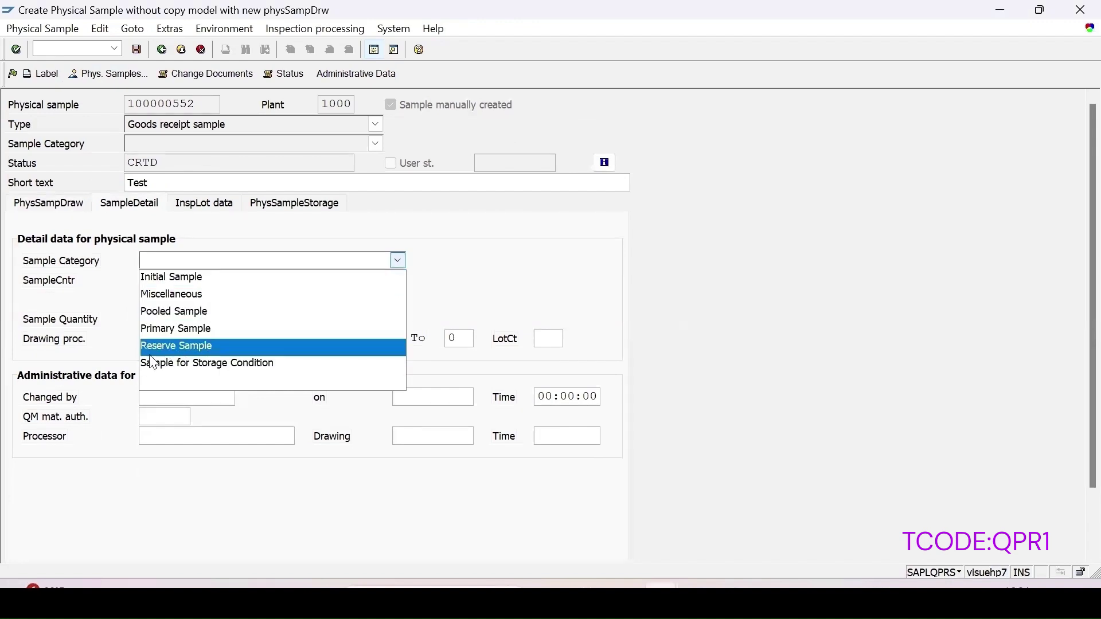
{"action": "left_click", "coordinate": [184, 315]}
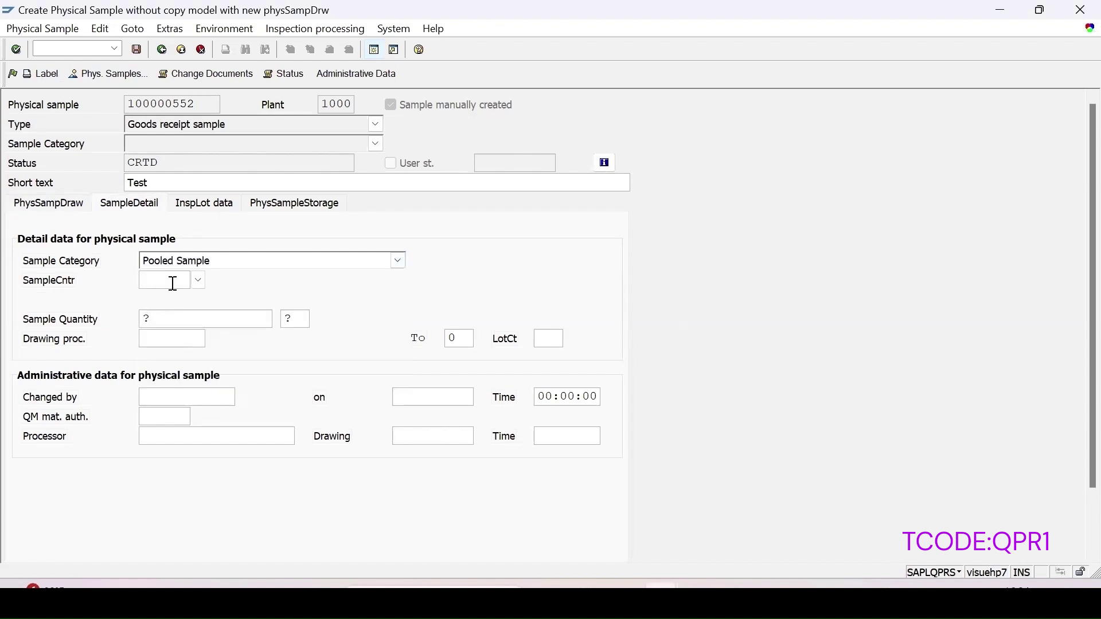
{"action": "left_click", "coordinate": [198, 281]}
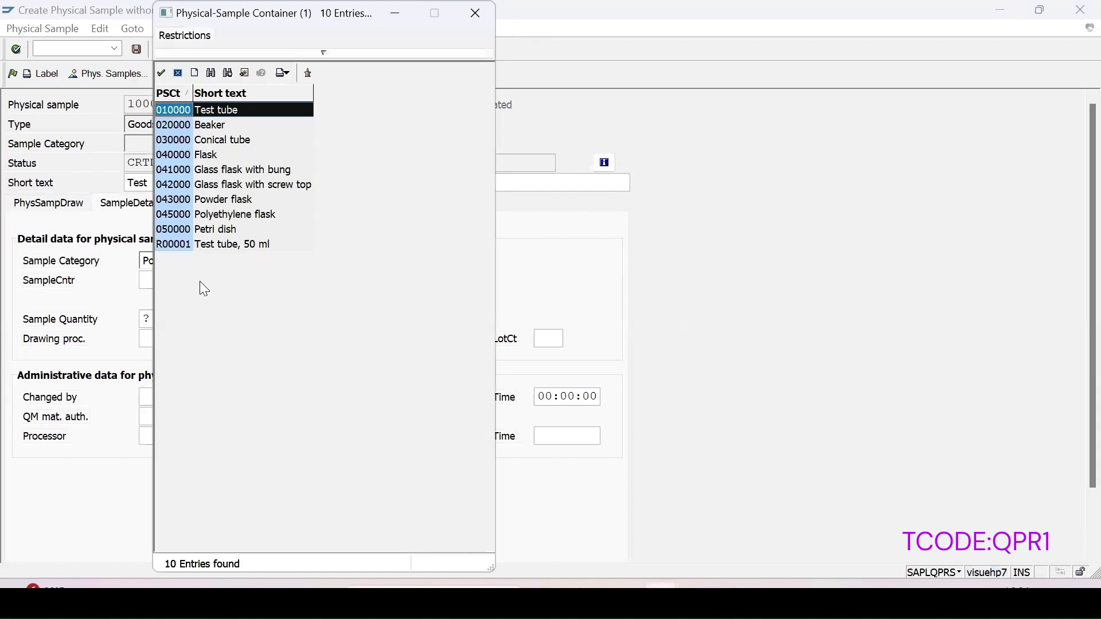
{"action": "double_click", "coordinate": [198, 122]}
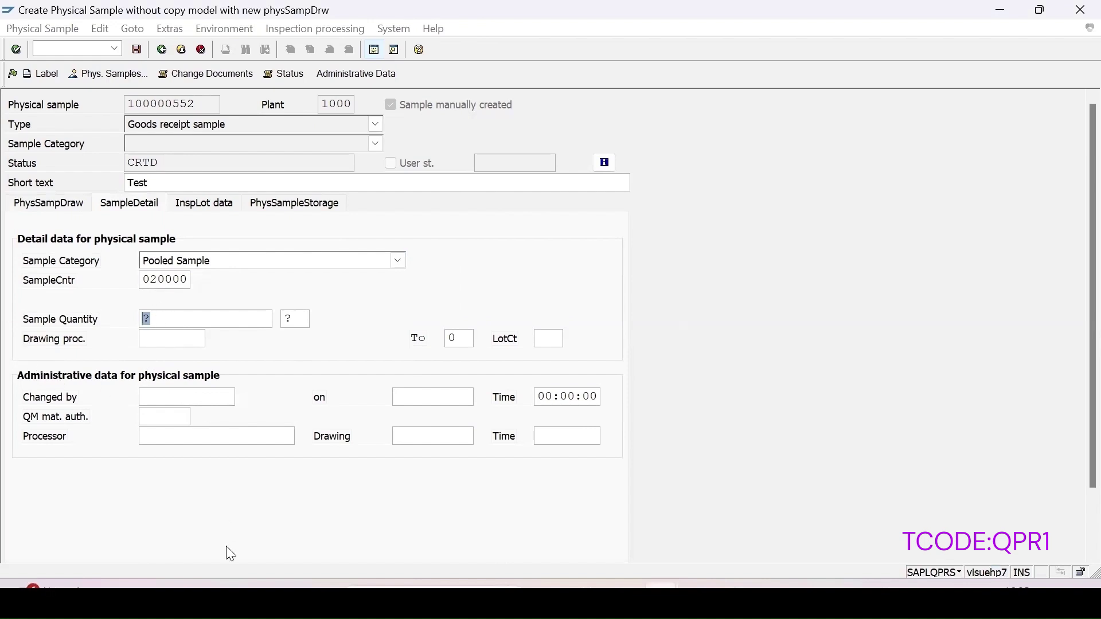
- Set the sample quantity to 4 L and save the physical sample
{"action": "type", "text": "4"}
{"action": "left_click", "coordinate": [314, 320]}
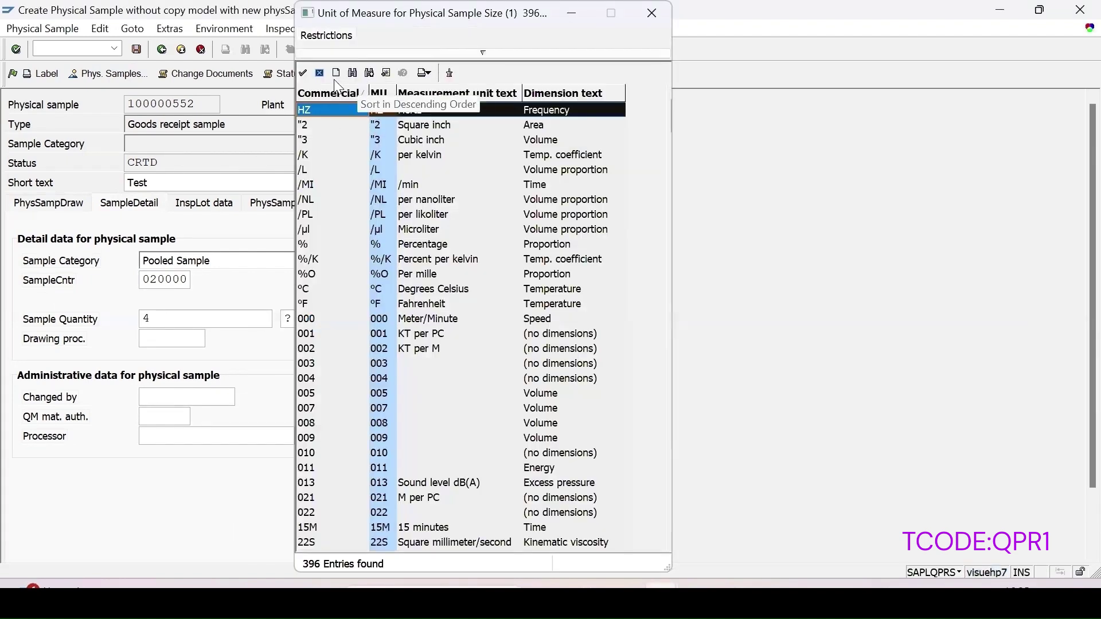
{"action": "left_click", "coordinate": [322, 74]}
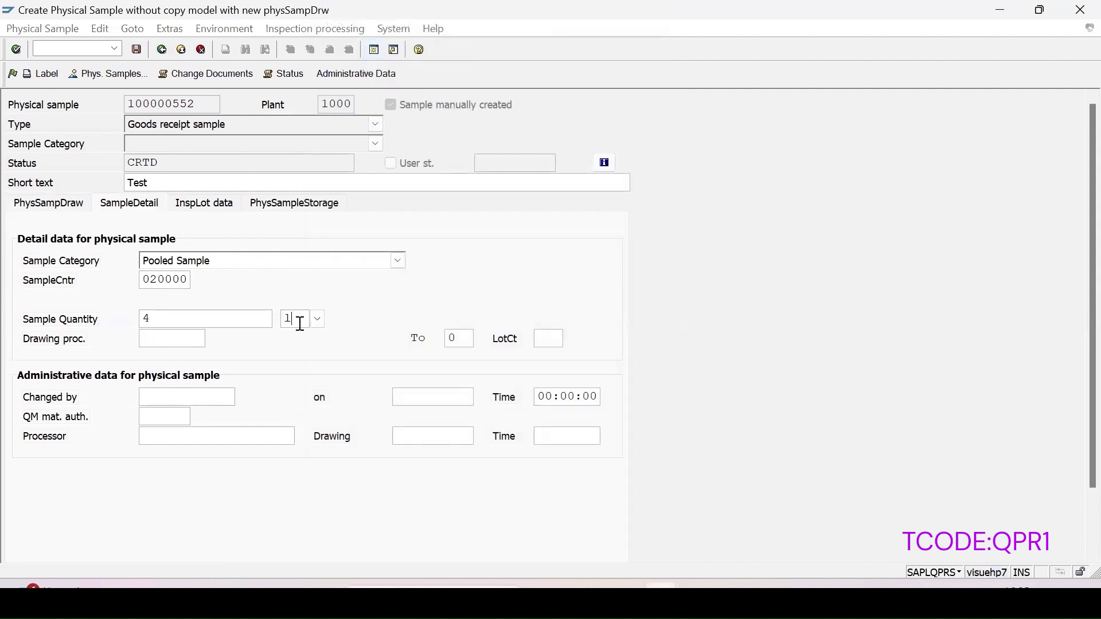
{"action": "key", "text": "Return"}
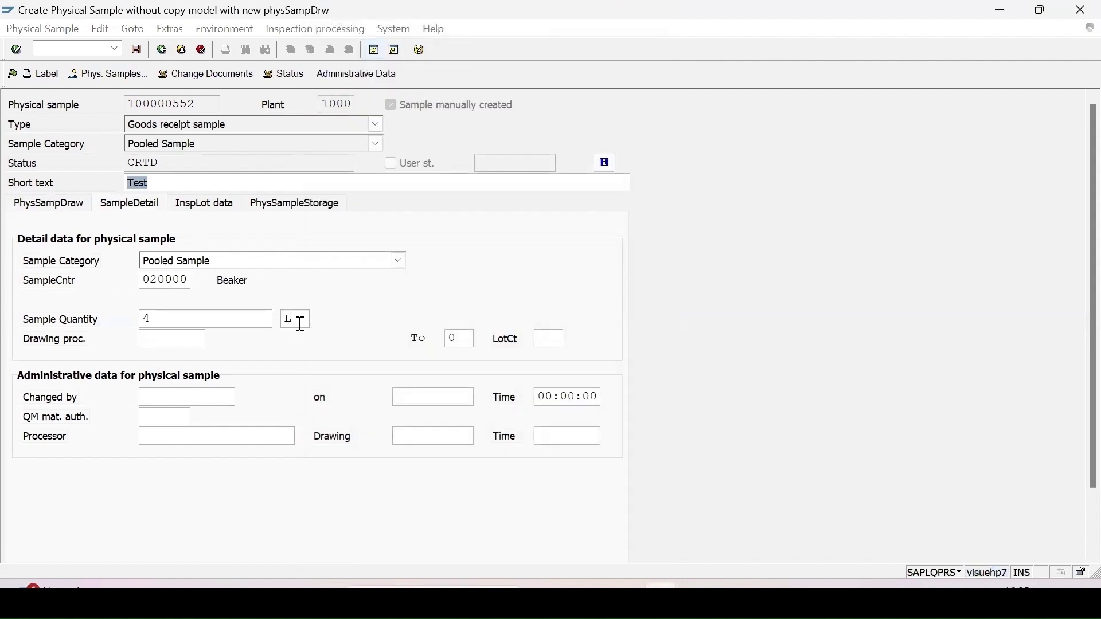
{"action": "left_click", "coordinate": [140, 51]}
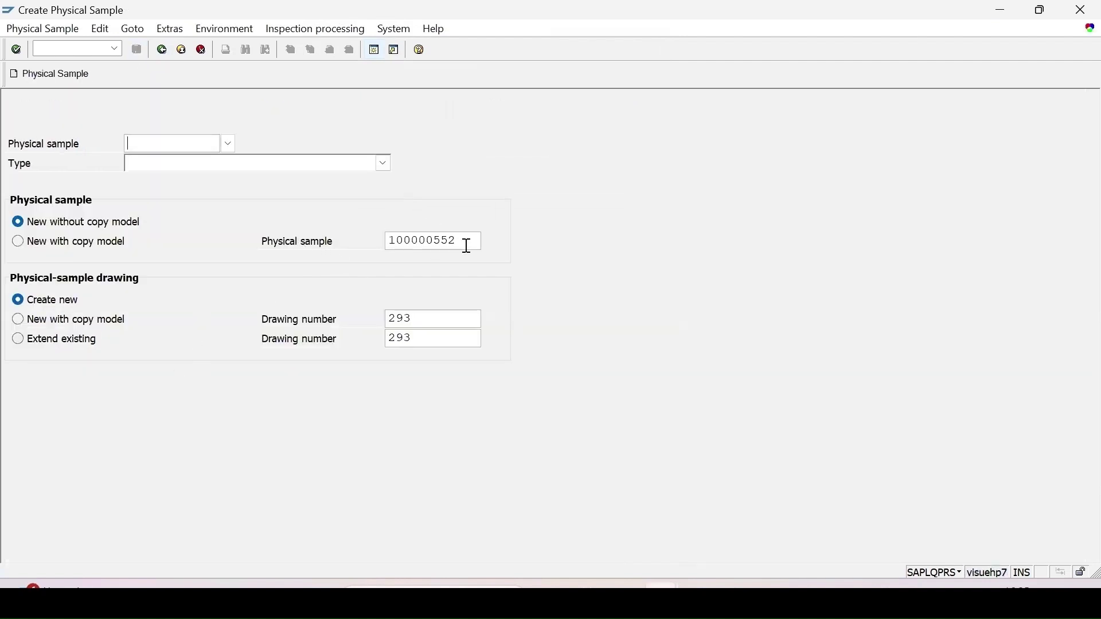
- Open the newly saved physical sample for changing and release it
{"action": "left_click", "coordinate": [40, 30]}
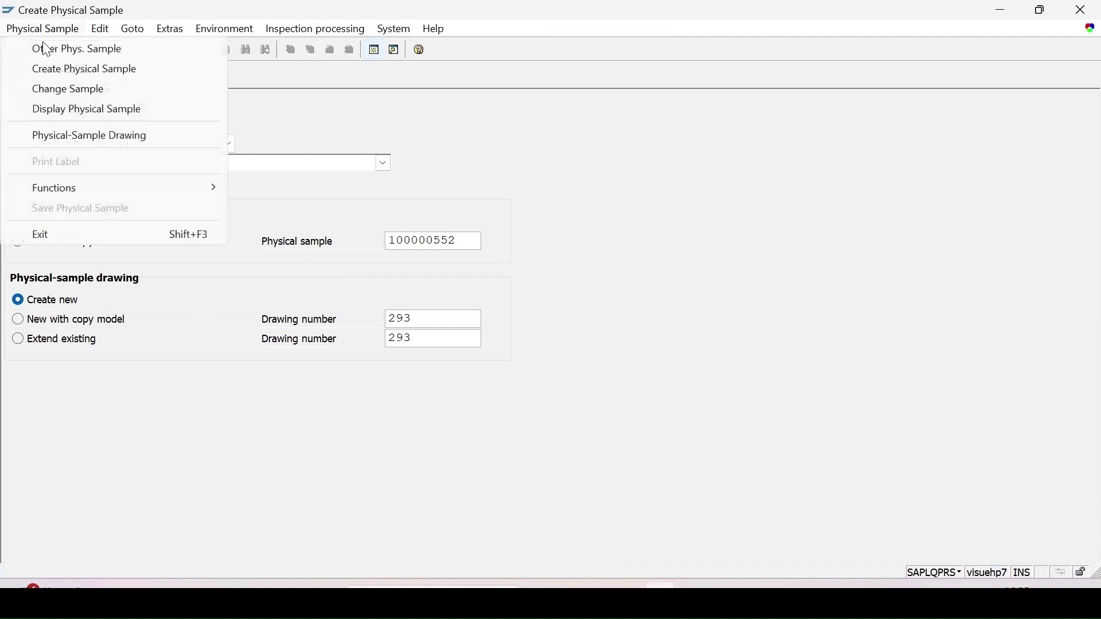
{"action": "left_click", "coordinate": [62, 92]}
{"action": "key", "text": "Return"}
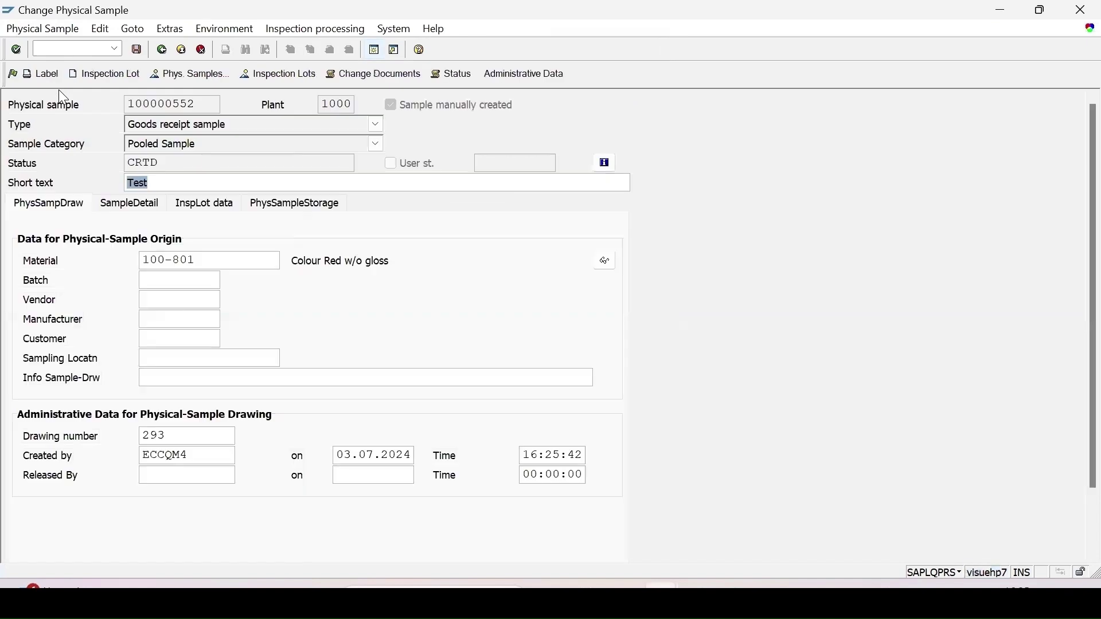
{"action": "left_click", "coordinate": [12, 75]}
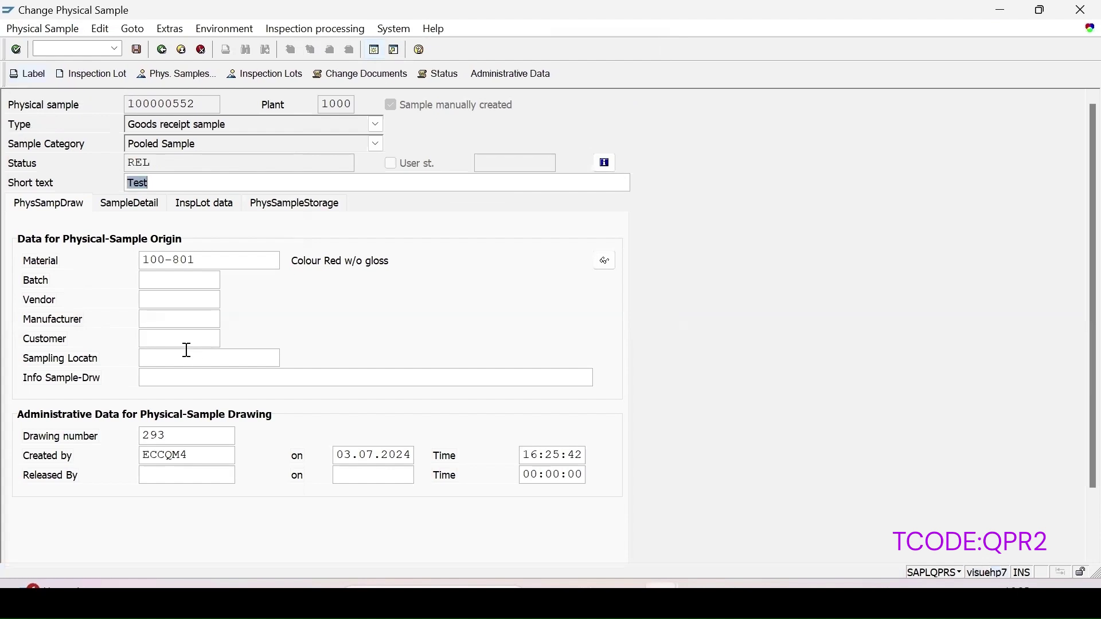
- Check the released physical sample's detail and inspection lot data, and create an inspection lot for it
{"action": "left_click", "coordinate": [136, 207]}
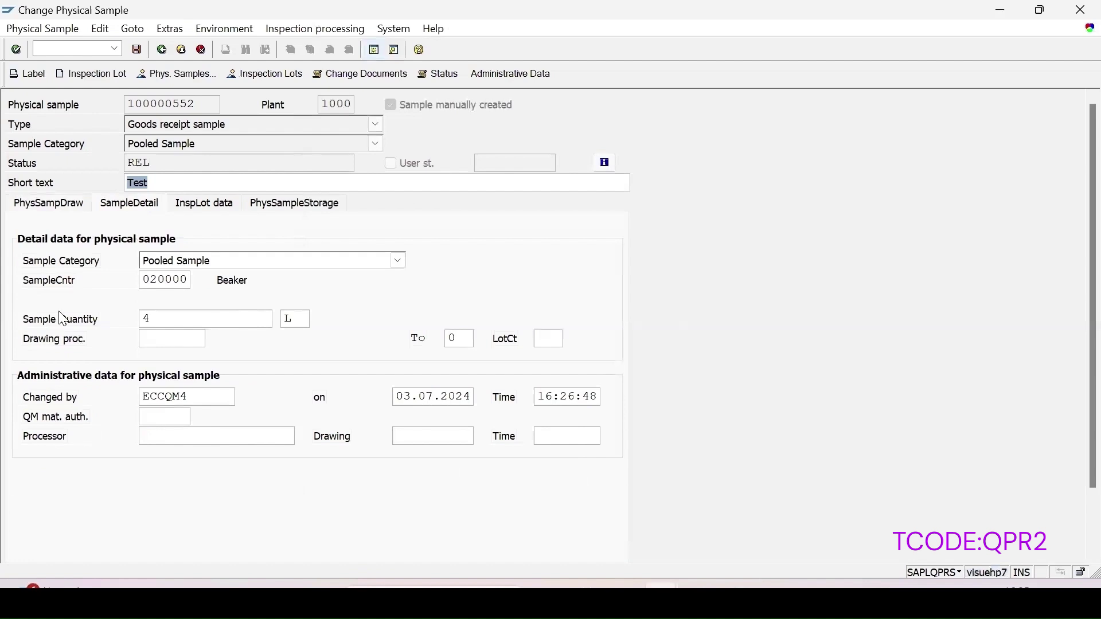
{"action": "left_click", "coordinate": [198, 203]}
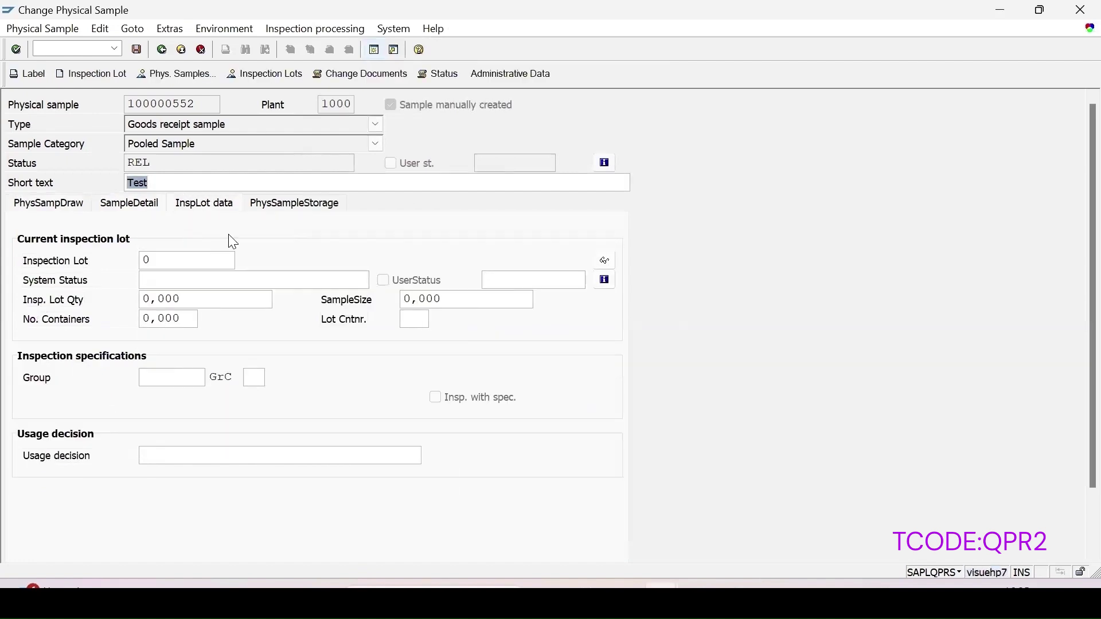
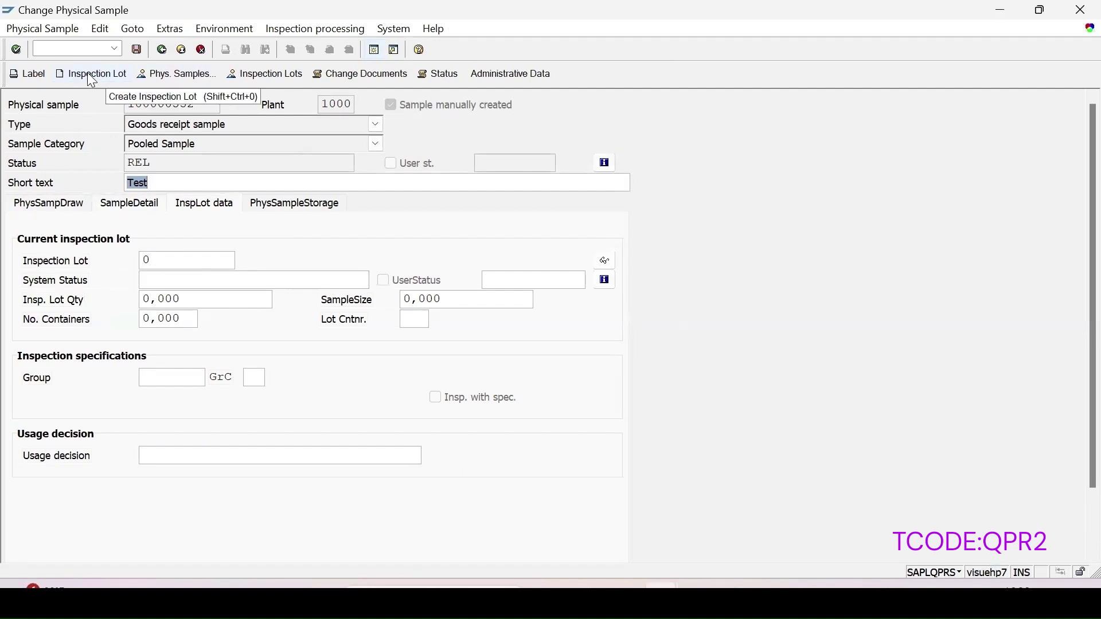
{"action": "left_click", "coordinate": [105, 75]}
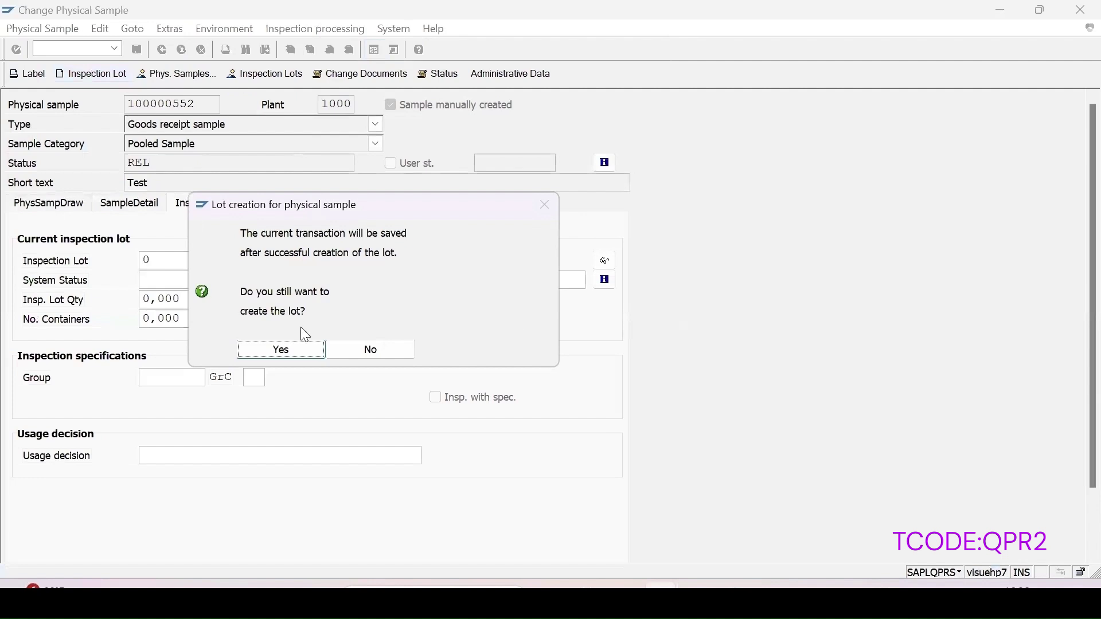
{"action": "left_click_drag", "start_coordinate": [320, 213], "coordinate": [443, 179]}
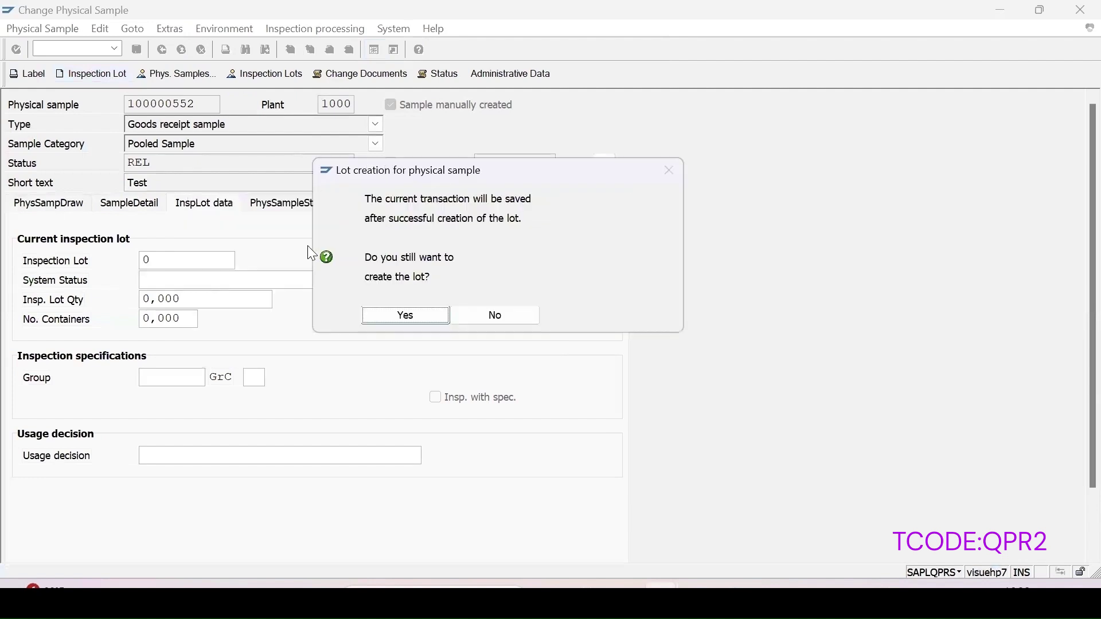
{"action": "left_click", "coordinate": [422, 320]}
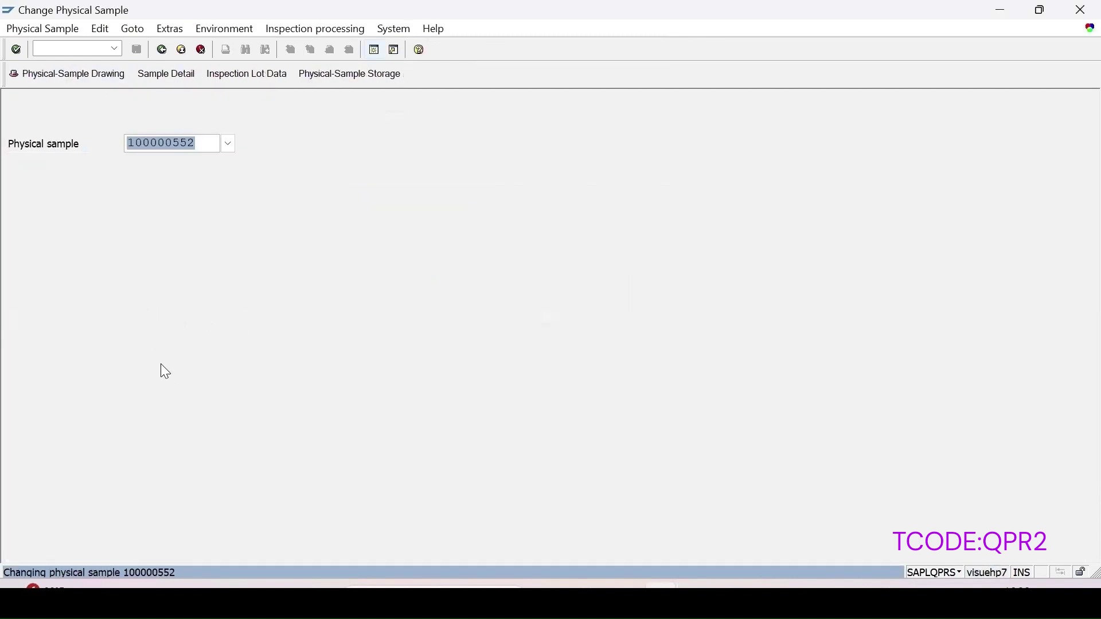
- Reopen the physical sample and review its inspection lot, including the lot's assigned inspection specifications
{"action": "key", "text": "Return"}
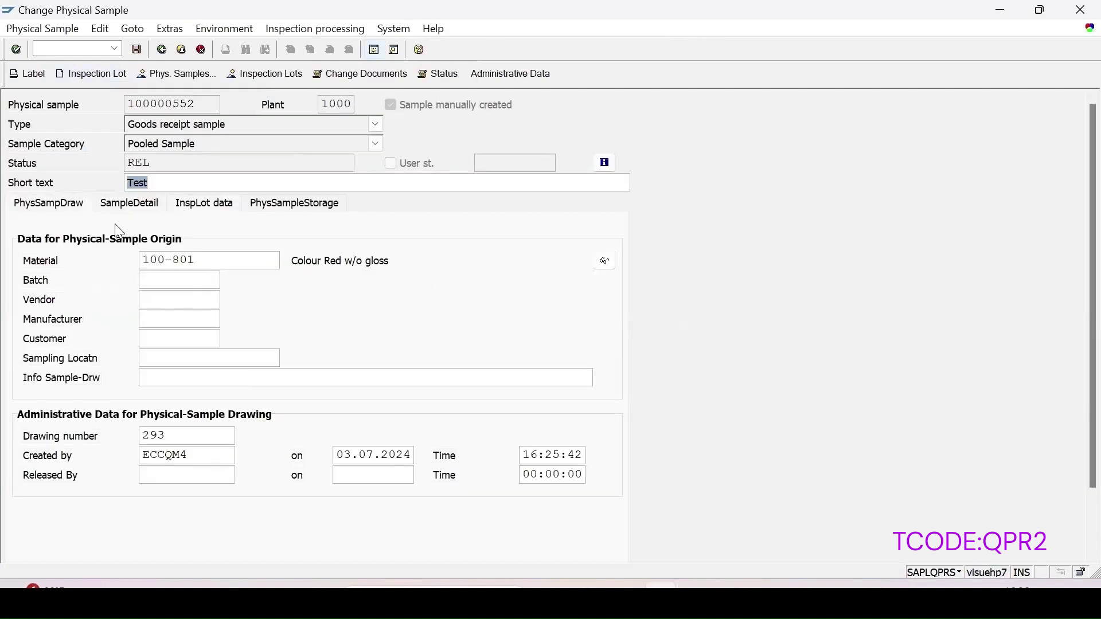
{"action": "left_click", "coordinate": [219, 204]}
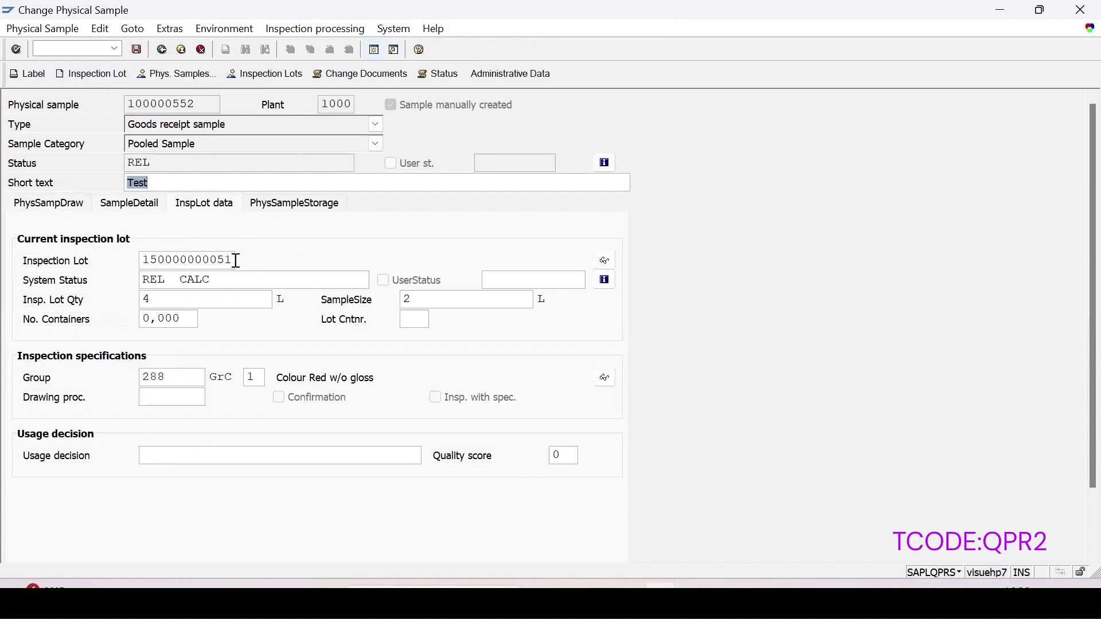
{"action": "left_click_drag", "start_coordinate": [233, 260], "coordinate": [112, 259]}
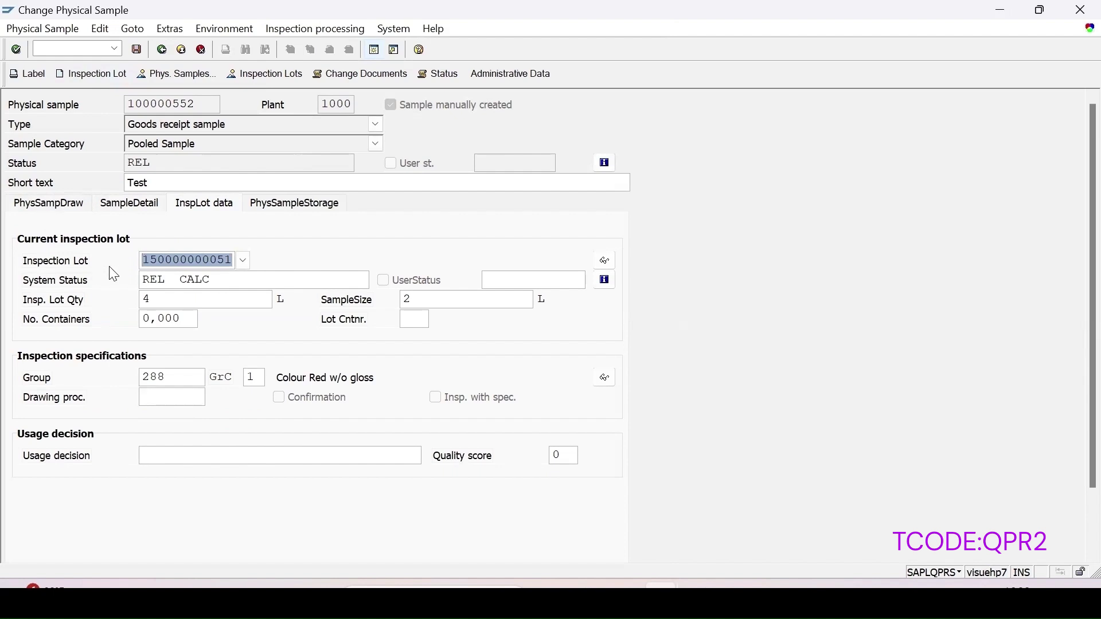
{"action": "left_click", "coordinate": [194, 259]}
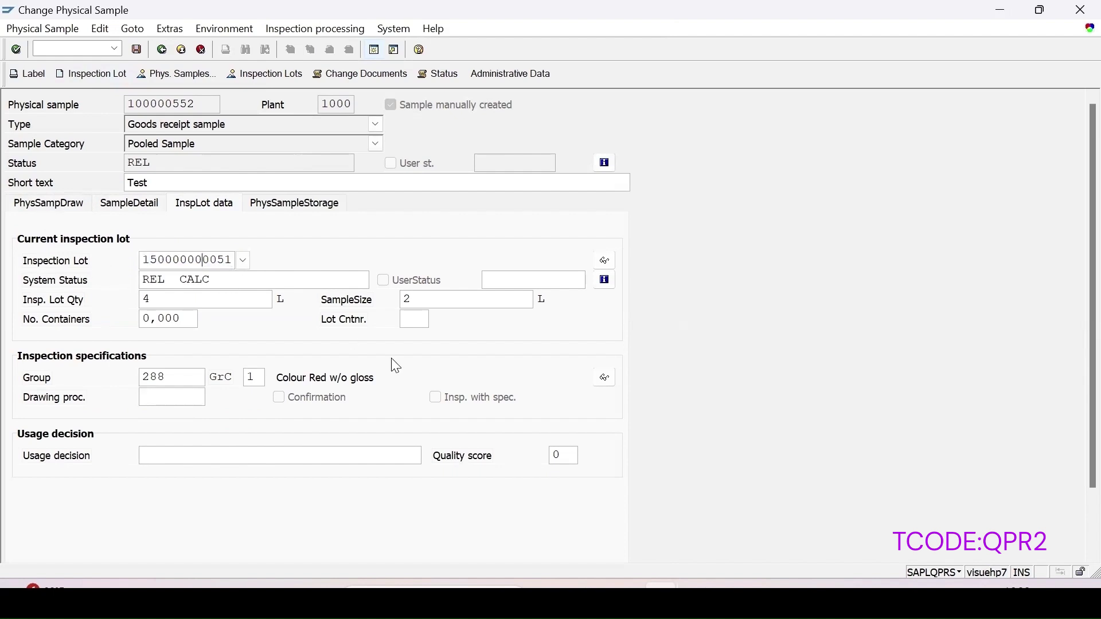
{"action": "left_click", "coordinate": [605, 260]}
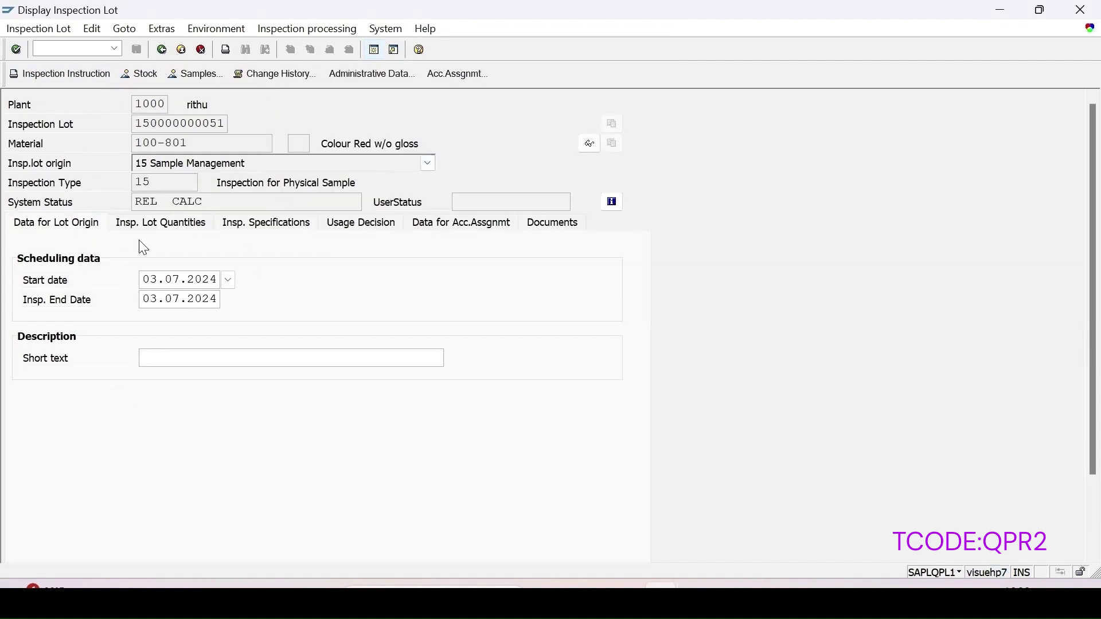
{"action": "left_click", "coordinate": [273, 229]}
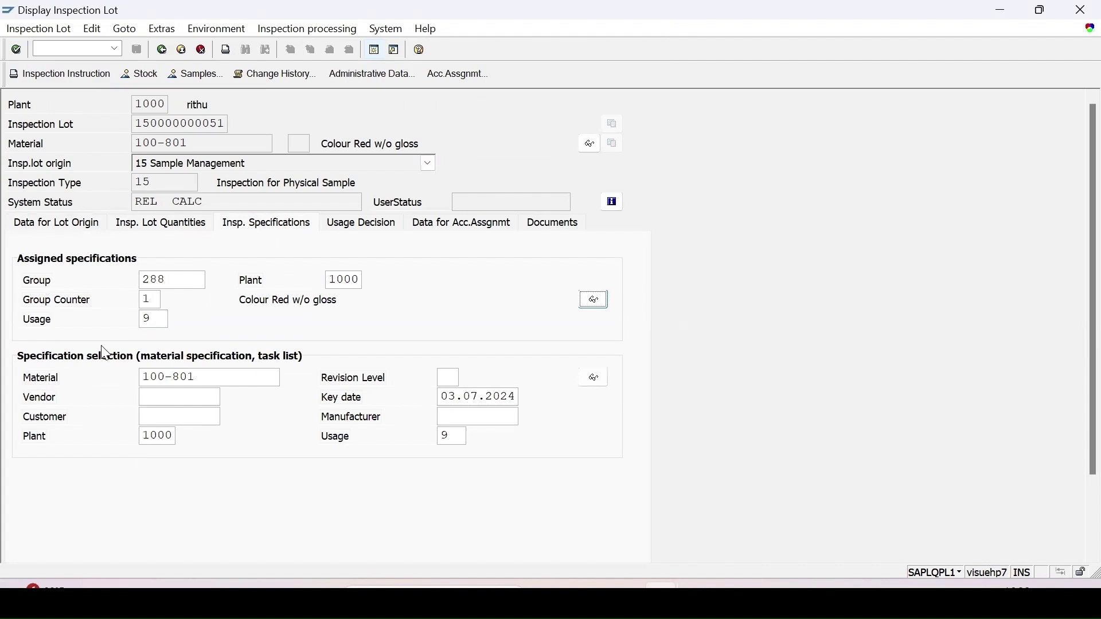
{"action": "left_click", "coordinate": [161, 51]}
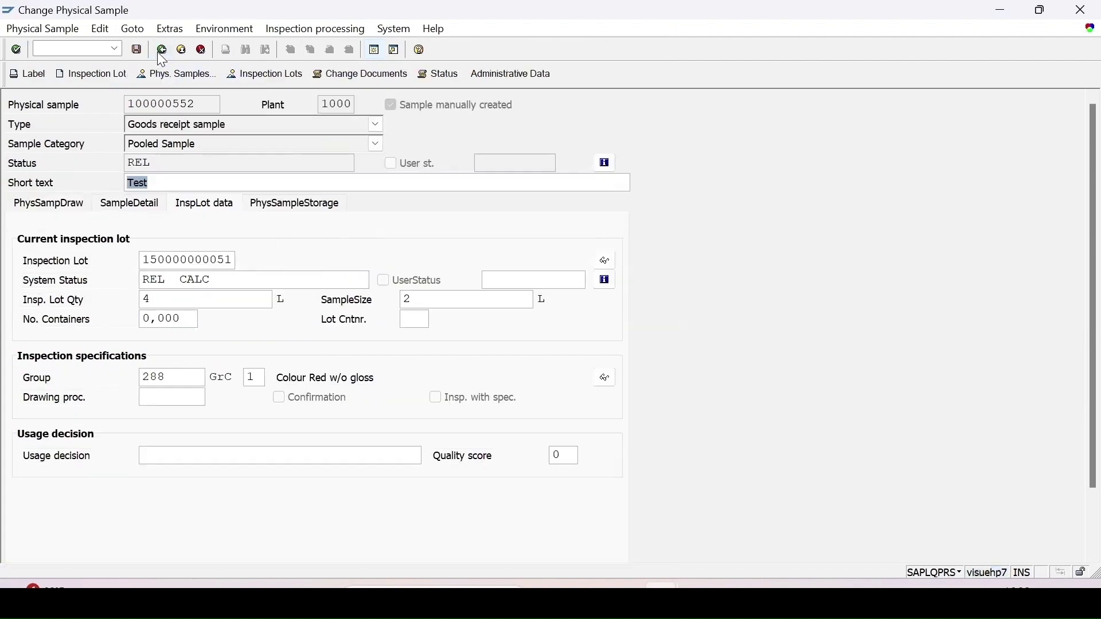
{"action": "left_click", "coordinate": [163, 50]}
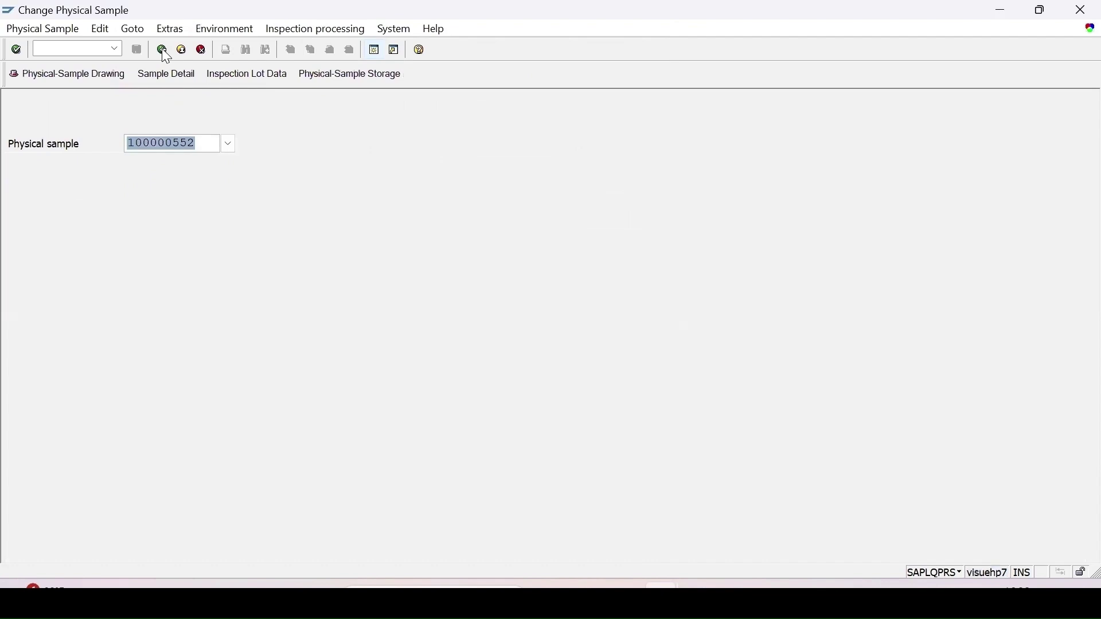
- List plant 1000's inspection lots without a usage decision with QA32 in a new session and widen the inspection lot column
{"action": "left_click", "coordinate": [377, 55]}
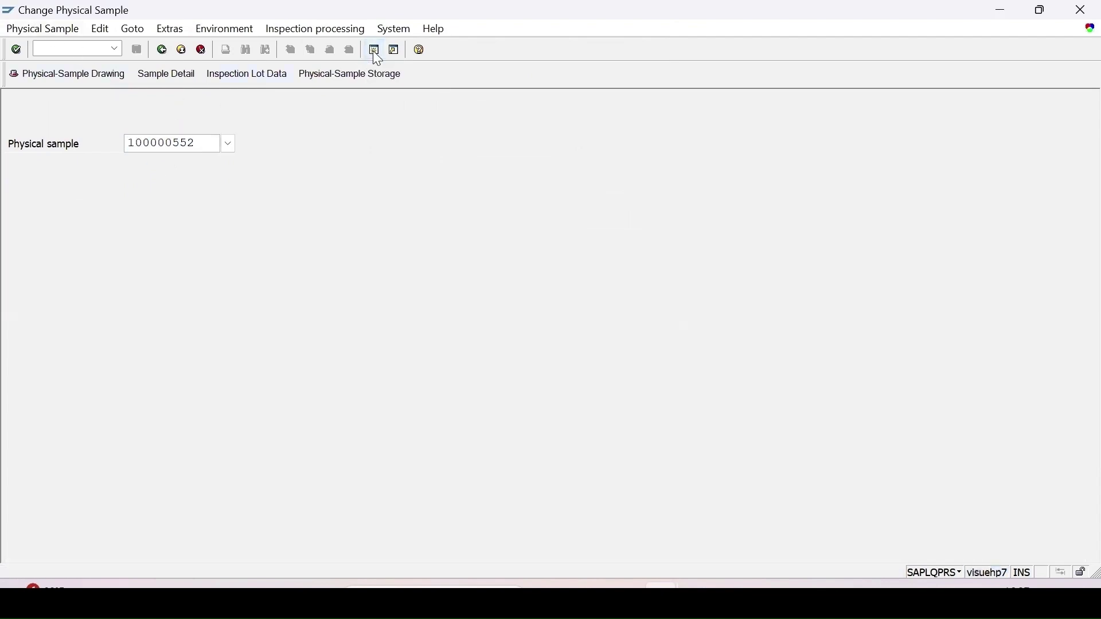
{"action": "type", "text": "qa32"}
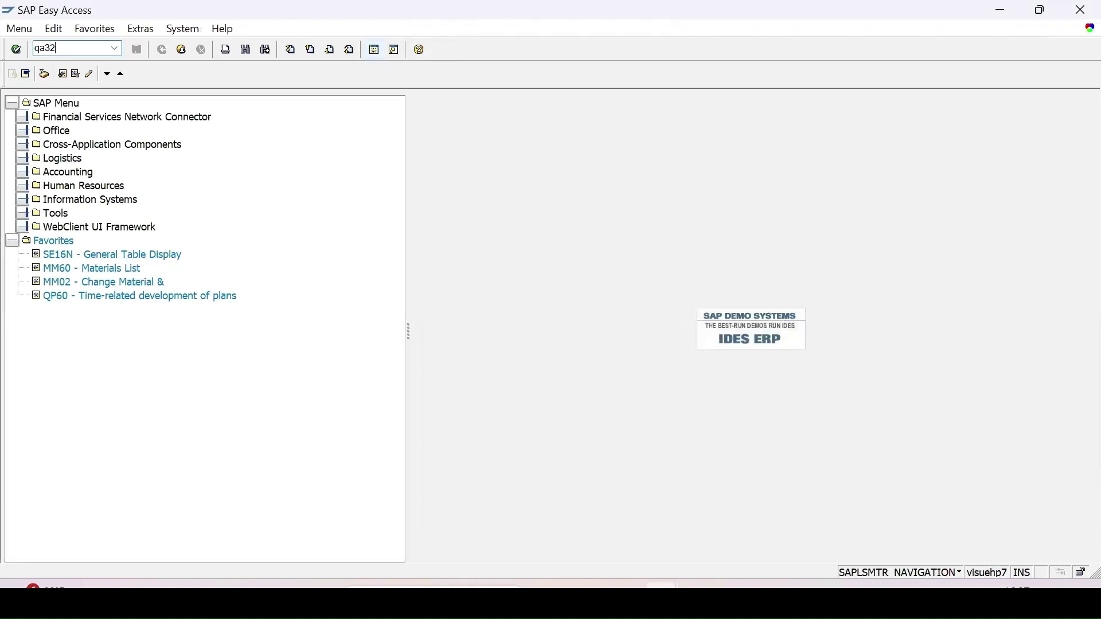
{"action": "key", "text": "Return"}
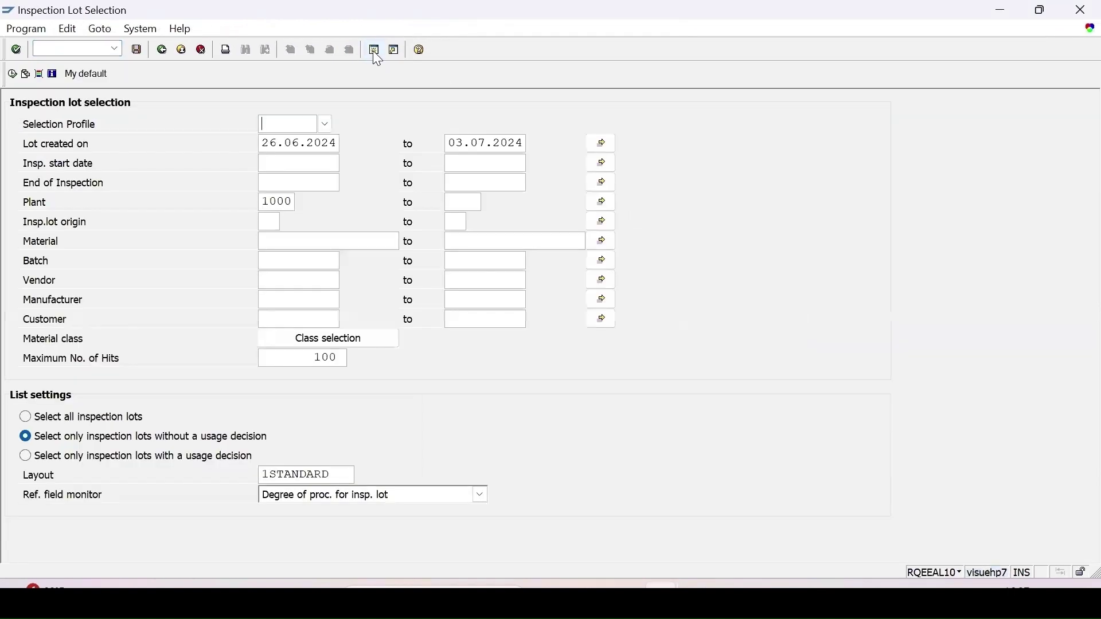
{"action": "left_click", "coordinate": [11, 74]}
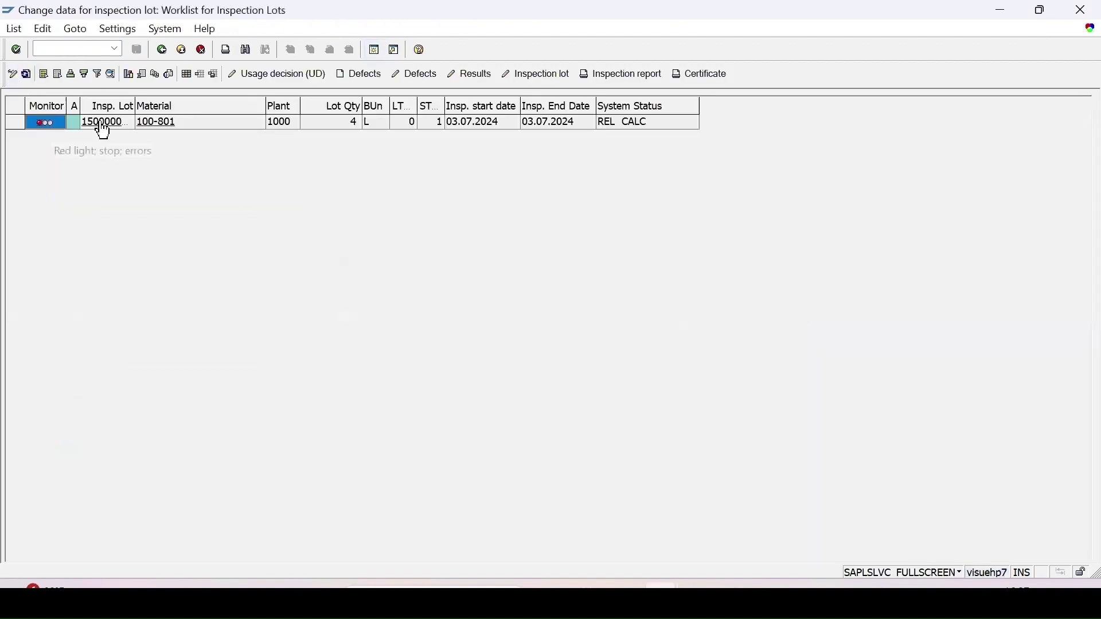
{"action": "left_click_drag", "start_coordinate": [138, 99], "coordinate": [251, 109]}
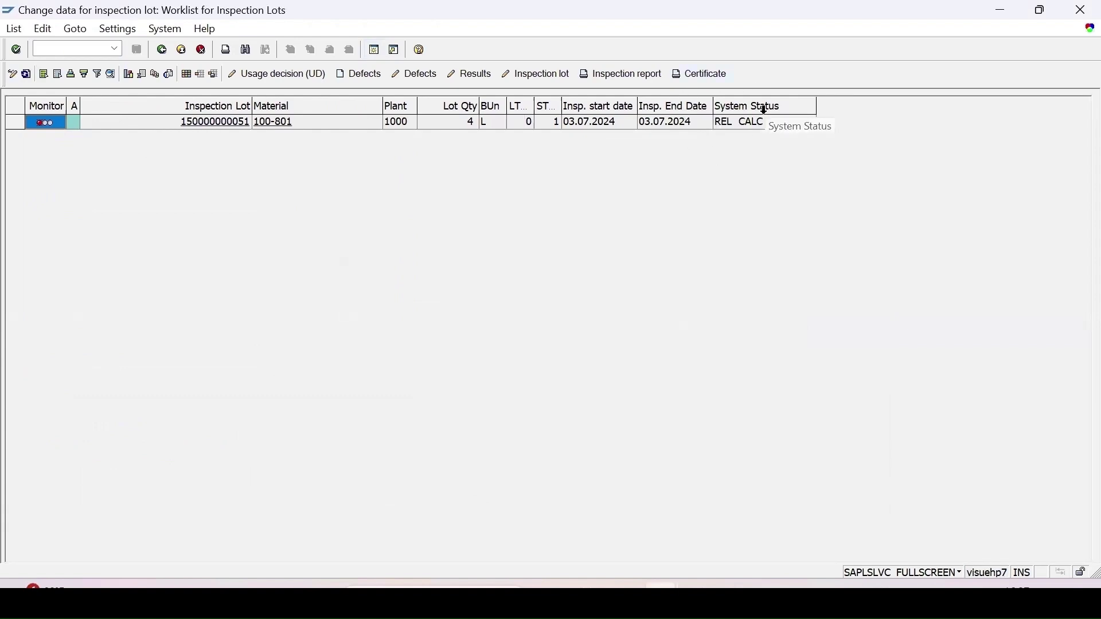
- Start a new physical sample of type Sample from production with QPR1 in a new session
{"action": "left_click", "coordinate": [376, 57]}
{"action": "left_click", "coordinate": [71, 48]}
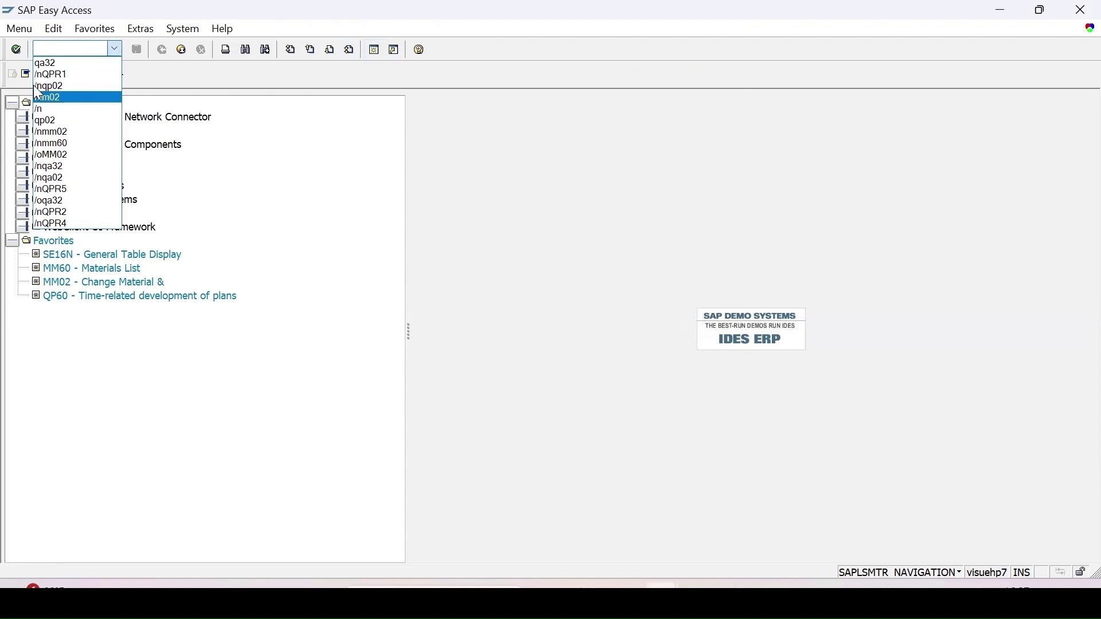
{"action": "left_click", "coordinate": [59, 76]}
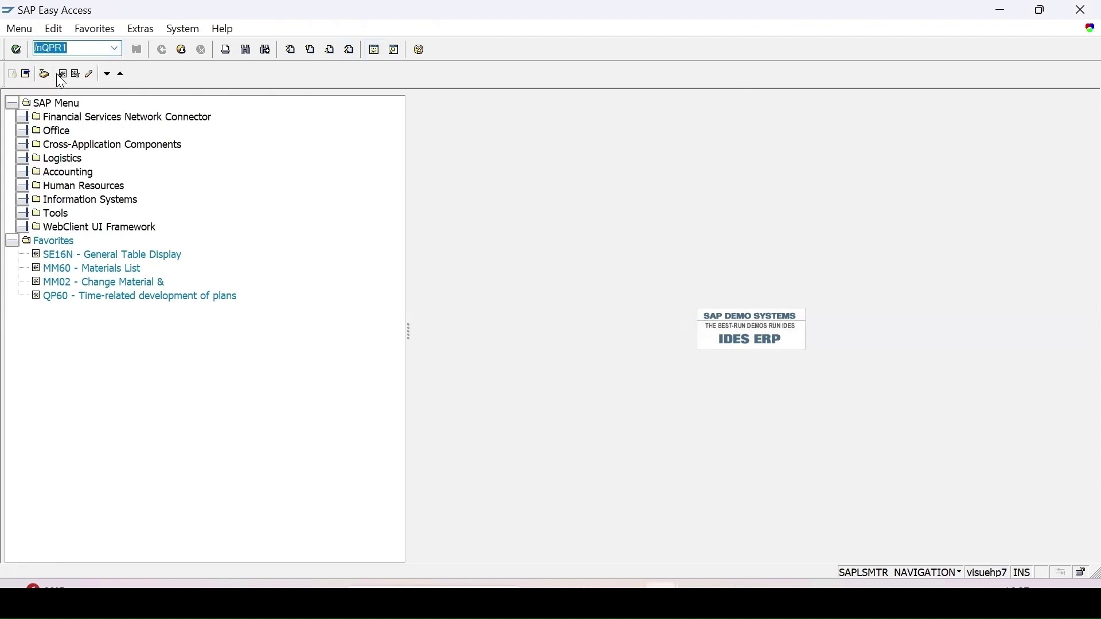
{"action": "key", "text": "Return"}
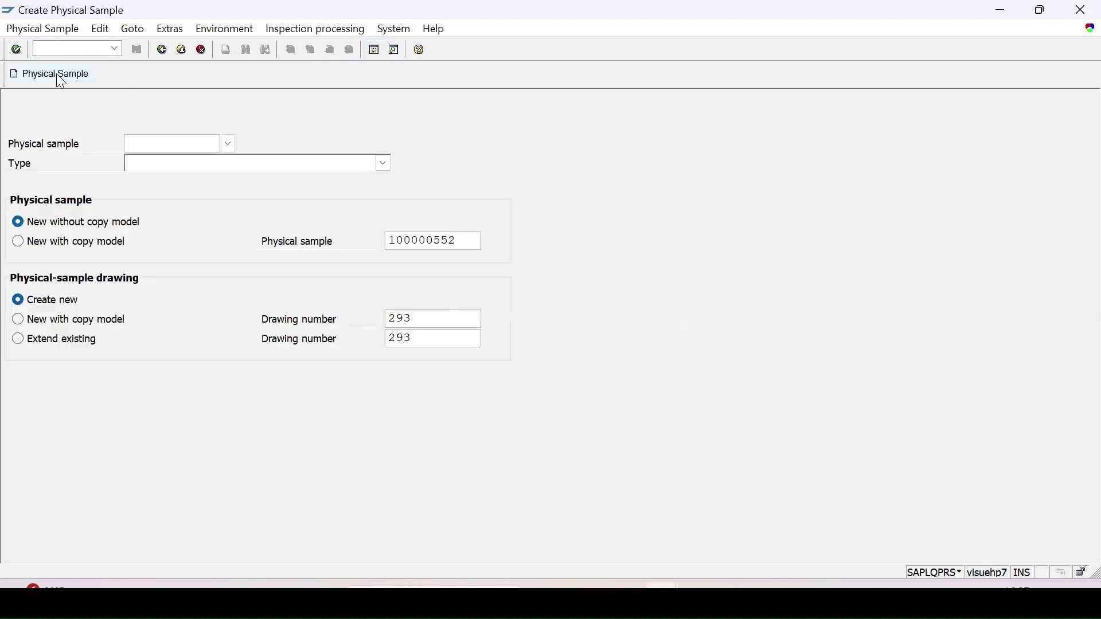
{"action": "left_click", "coordinate": [142, 163]}
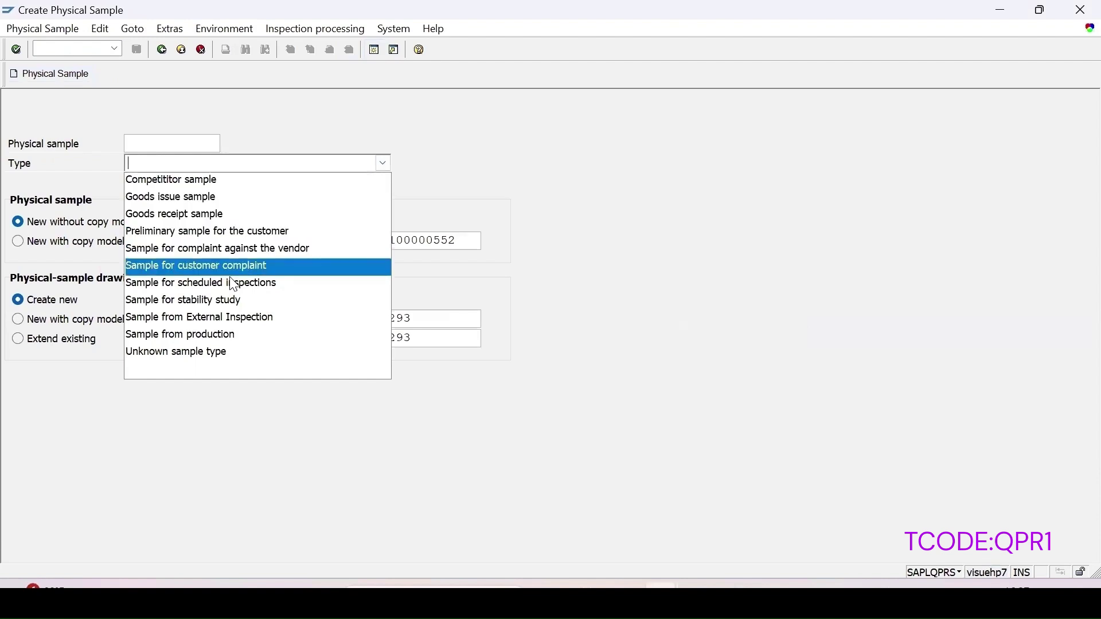
{"action": "left_click", "coordinate": [185, 334]}
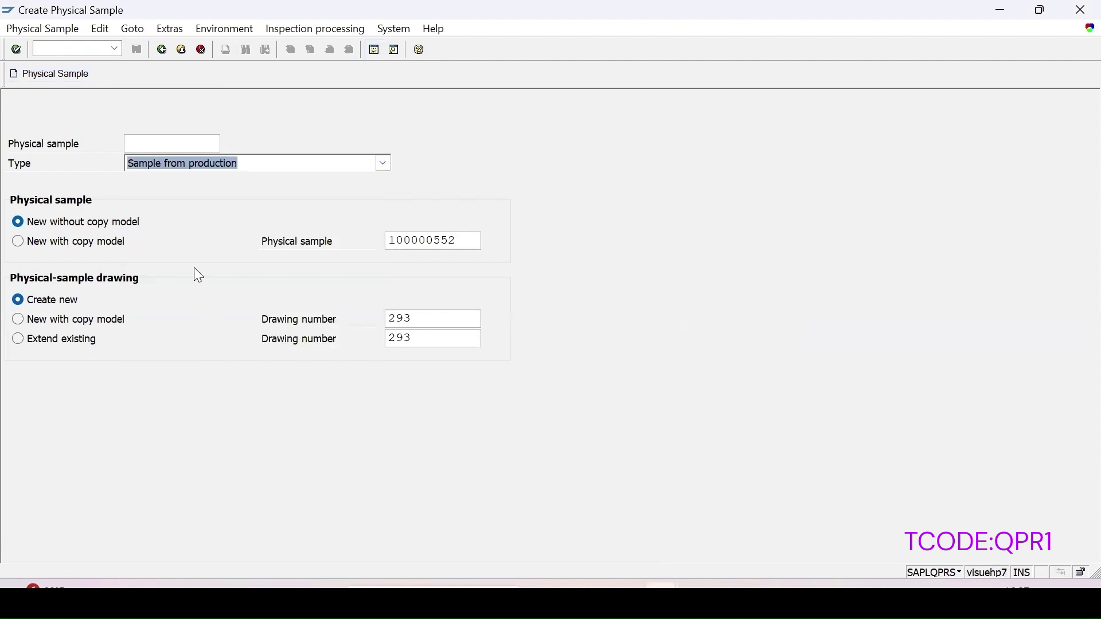
{"action": "key", "text": "Return"}
- Set the sample origin to material 100-801 in plant 1000 and enter Test1 as the short text
{"action": "left_click", "coordinate": [194, 155]}
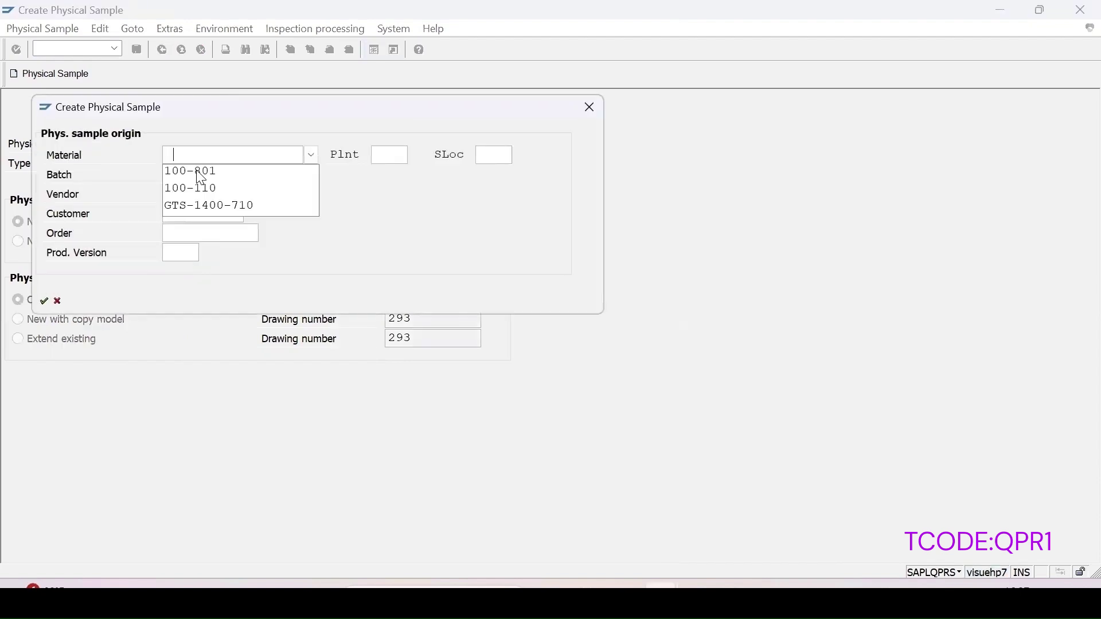
{"action": "left_click", "coordinate": [190, 173]}
{"action": "left_click", "coordinate": [381, 155]}
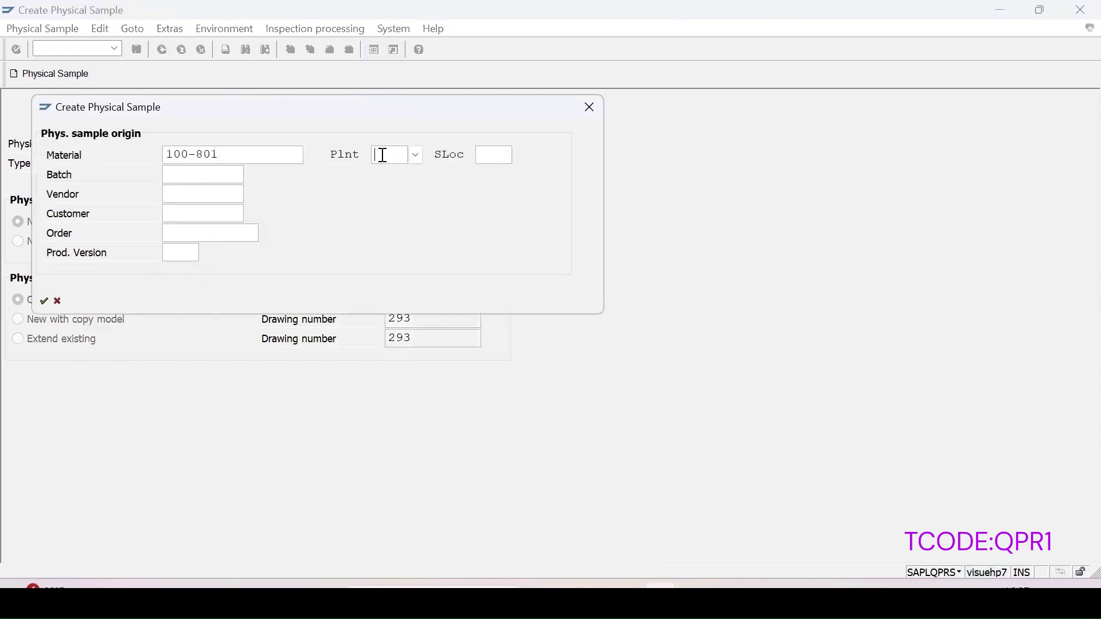
{"action": "type", "text": "1000"}
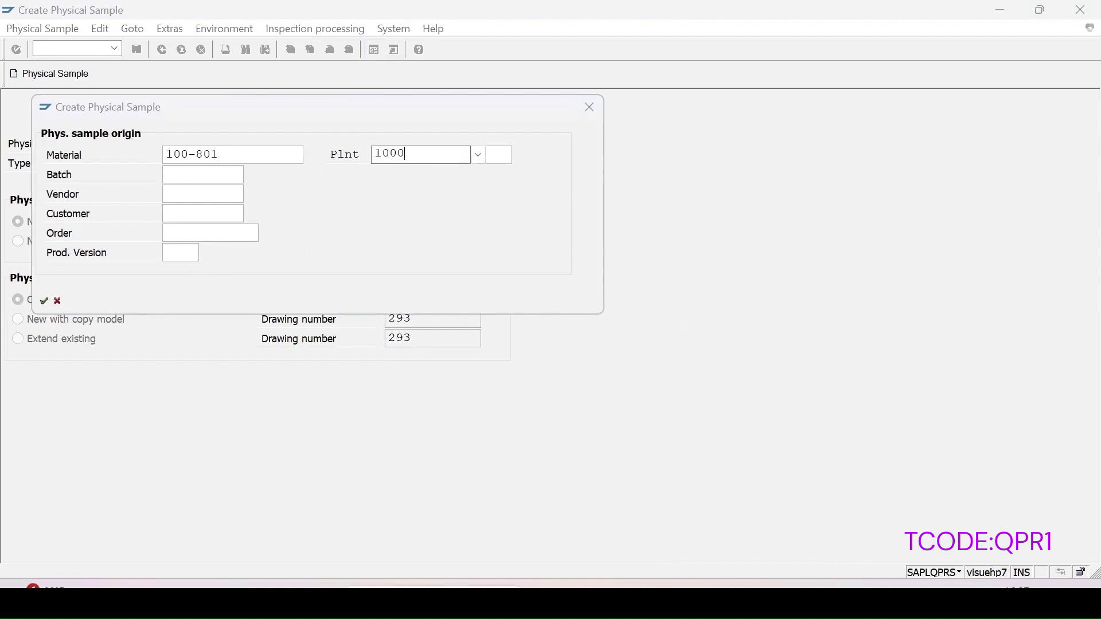
{"action": "key", "text": "Return"}
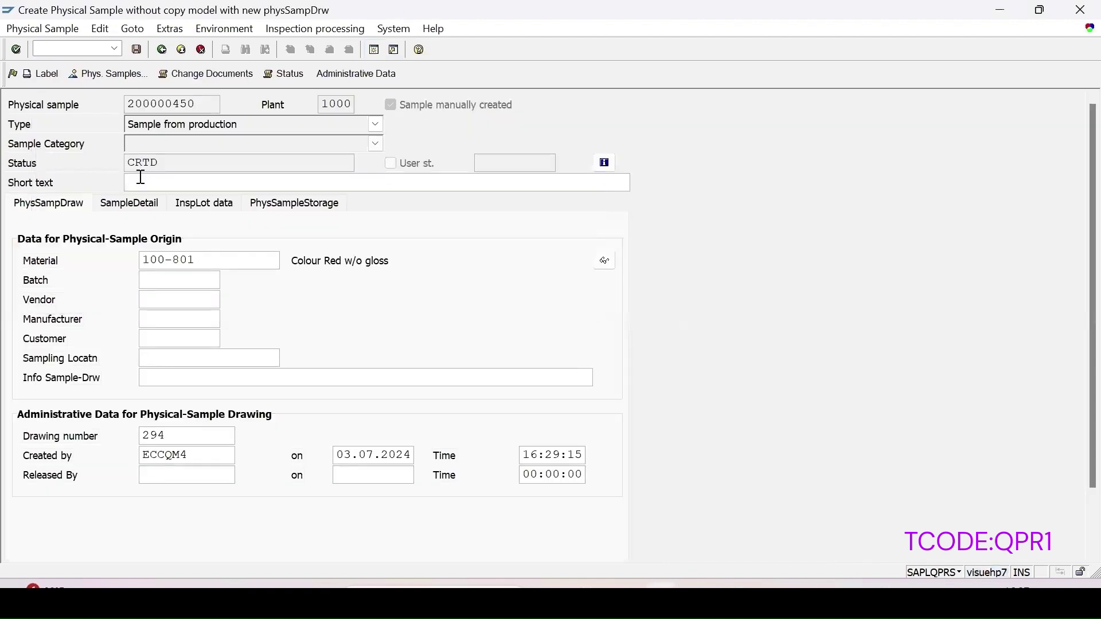
{"action": "type", "text": "Test1"}
{"action": "key", "text": "Return"}
- Set the sample category to Miscellaneous and the sample container to 030000 (Conical tube)
{"action": "left_click", "coordinate": [131, 206]}
{"action": "left_click", "coordinate": [160, 266]}
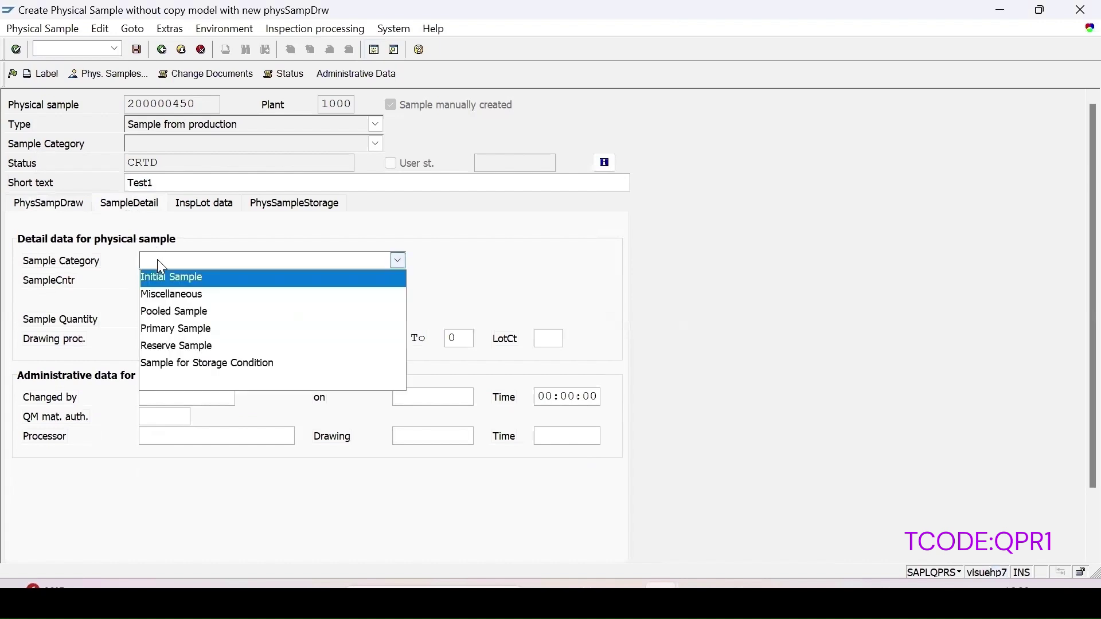
{"action": "left_click", "coordinate": [175, 296]}
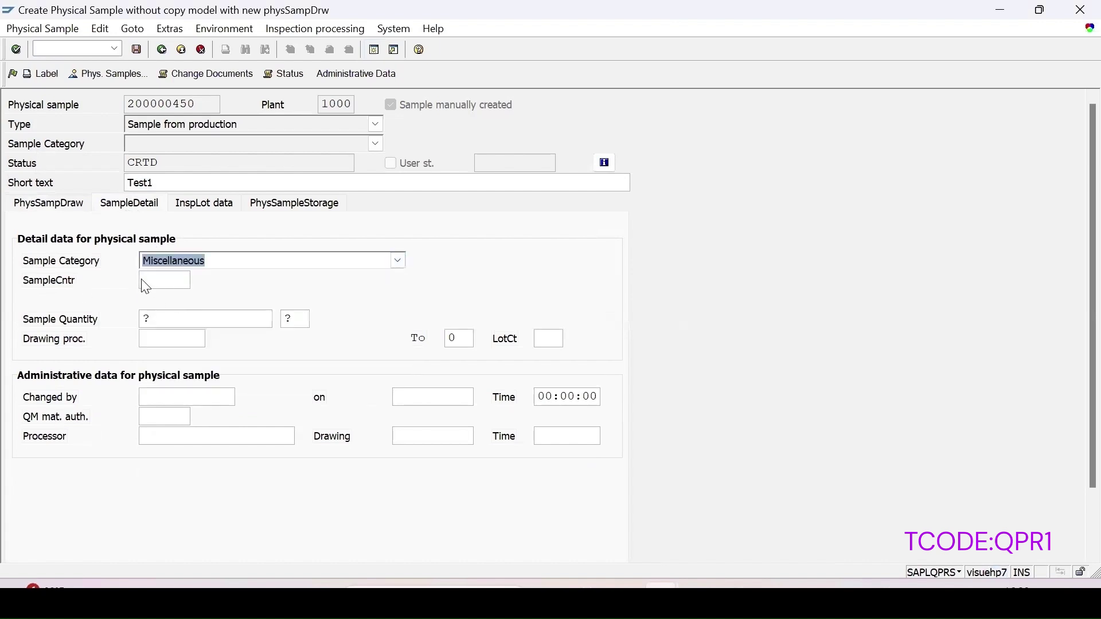
{"action": "left_click", "coordinate": [201, 288]}
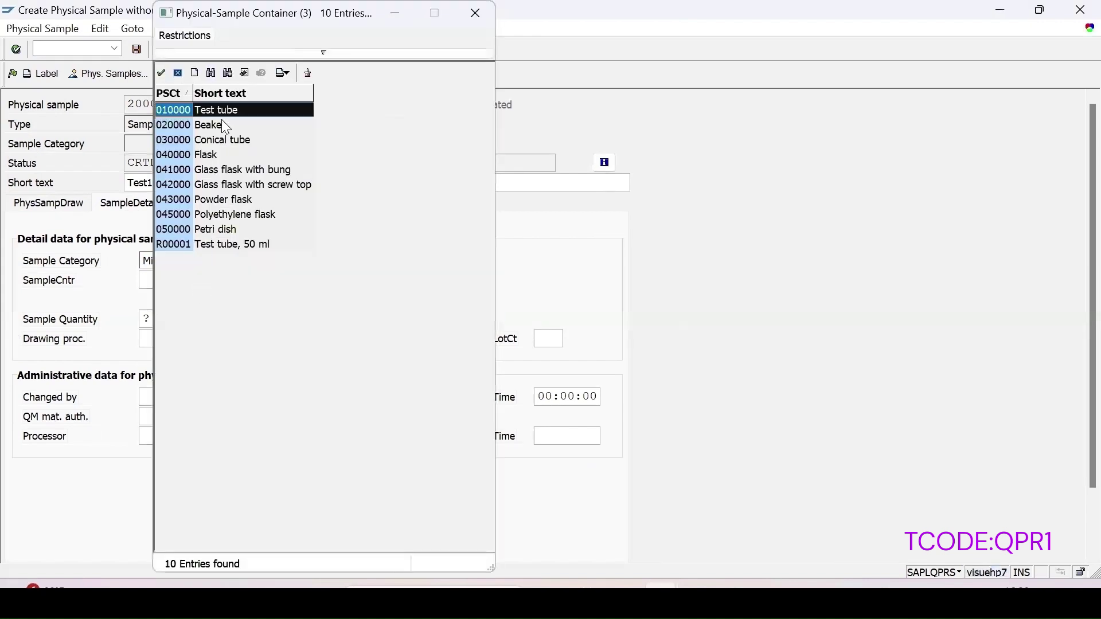
{"action": "double_click", "coordinate": [217, 143]}
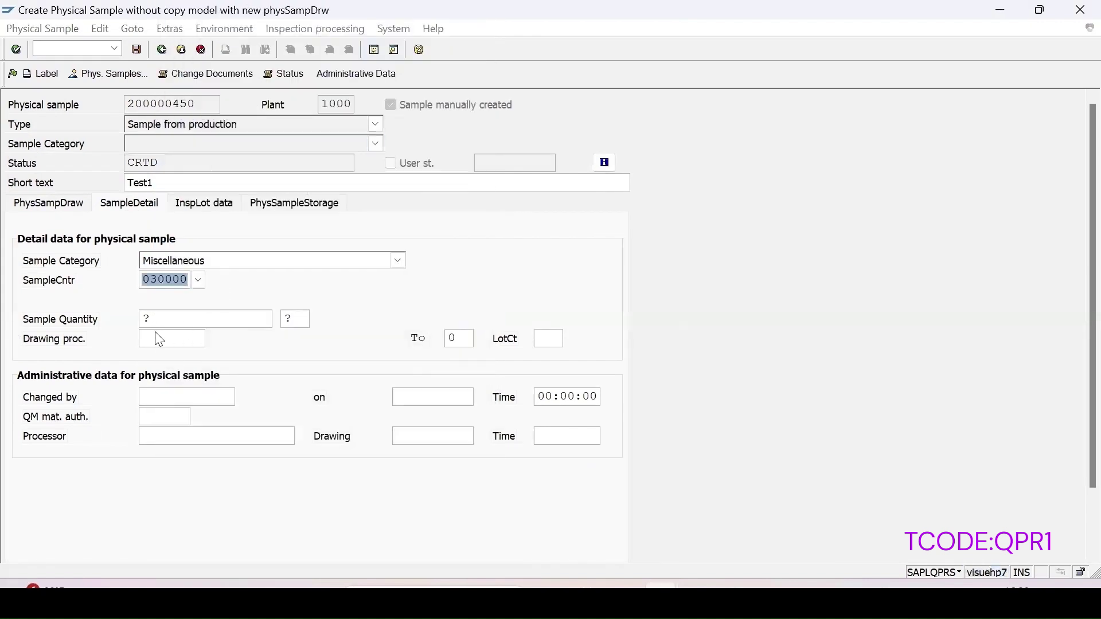
- Set the sample quantity of the production sample to 6 L
{"action": "left_click", "coordinate": [166, 320]}
{"action": "type", "text": "6"}
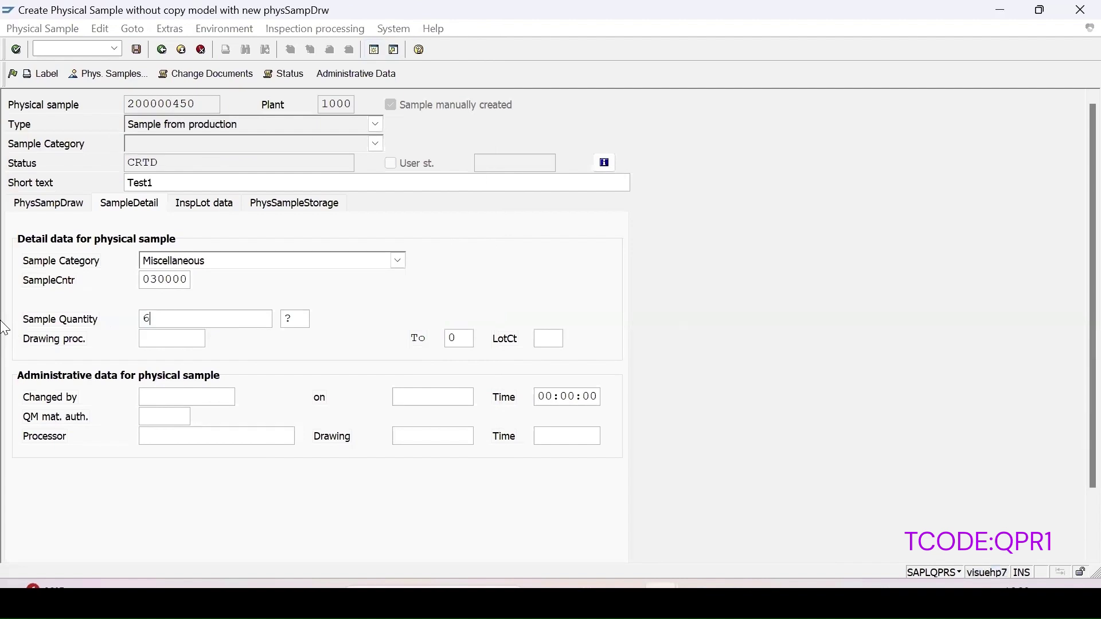
{"action": "left_click", "coordinate": [300, 319]}
{"action": "type", "text": "l"}
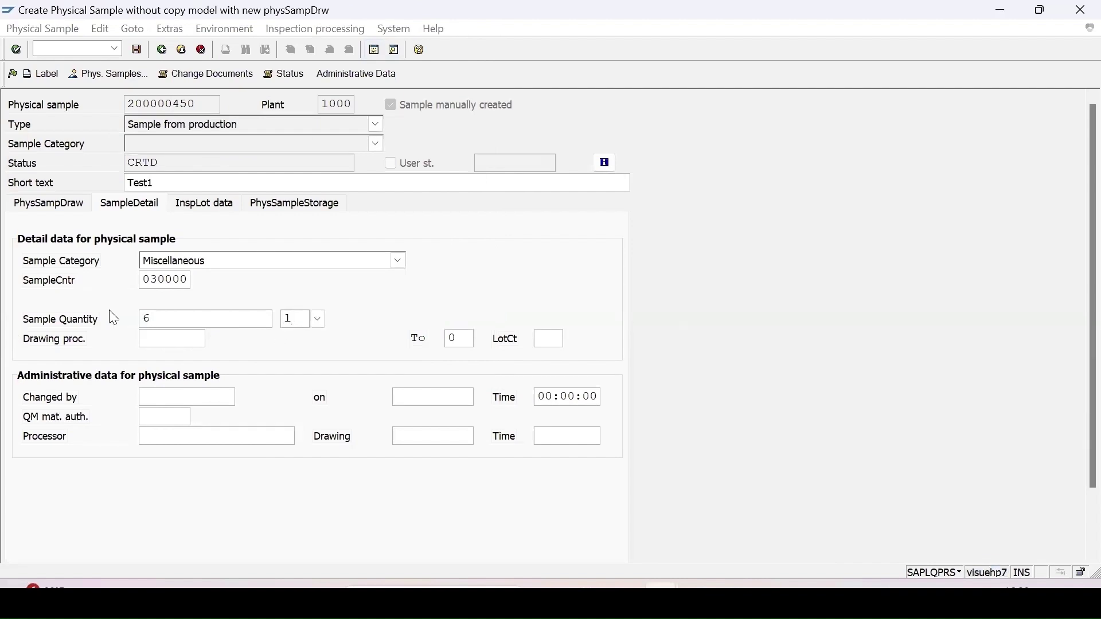
{"action": "key", "text": "Return"}
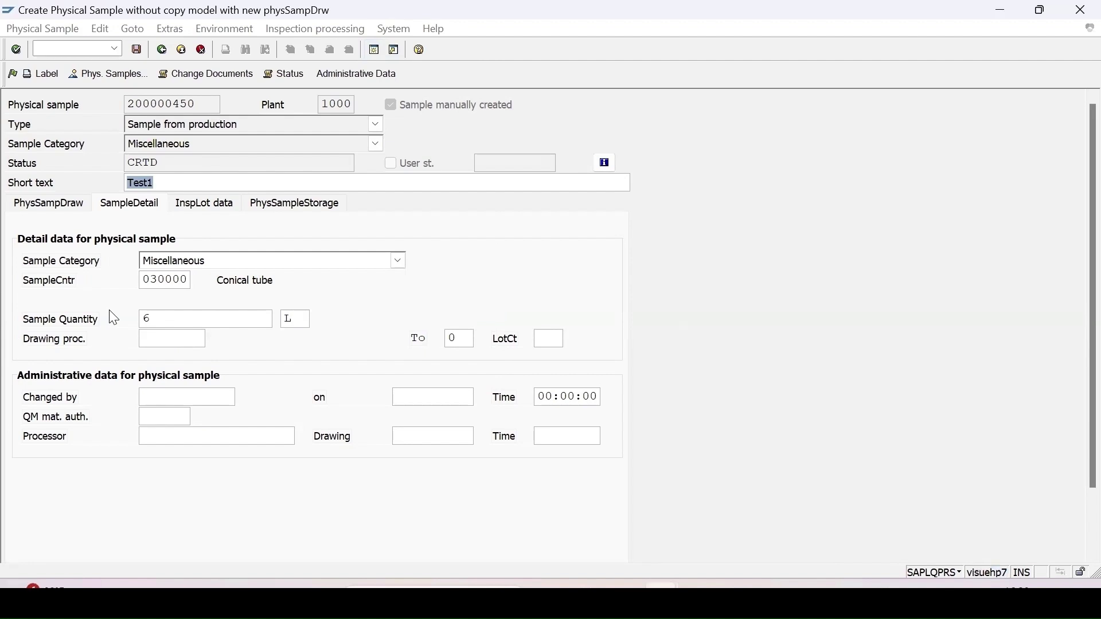
- Save the new production sample and open it for changing
{"action": "left_click", "coordinate": [138, 50]}
{"action": "left_click", "coordinate": [29, 27]}
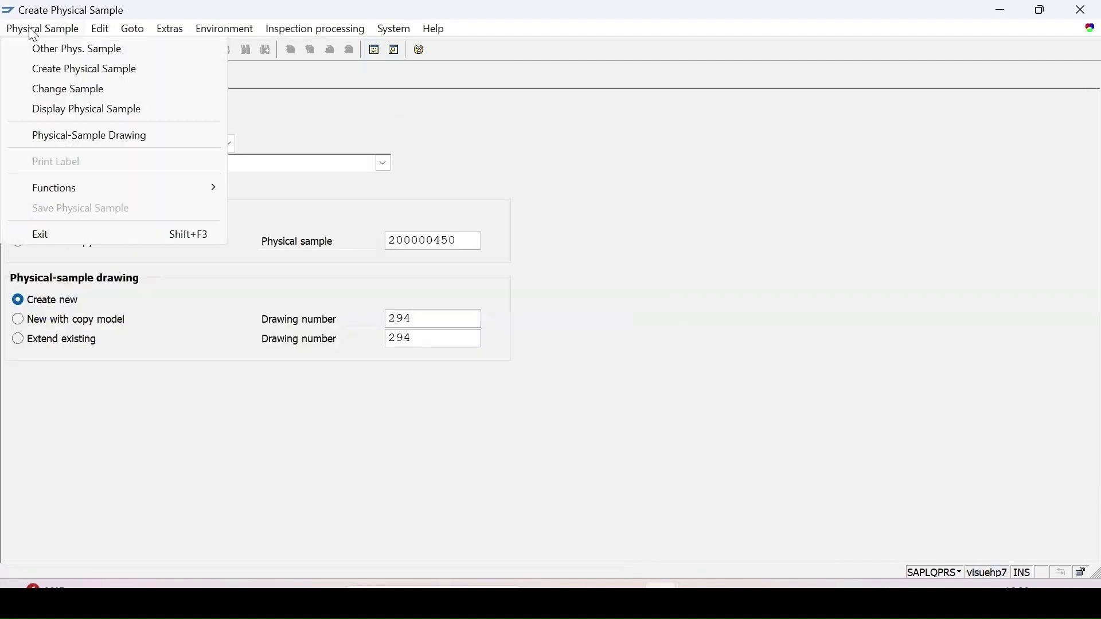
{"action": "left_click", "coordinate": [65, 95]}
{"action": "key", "text": "Return"}
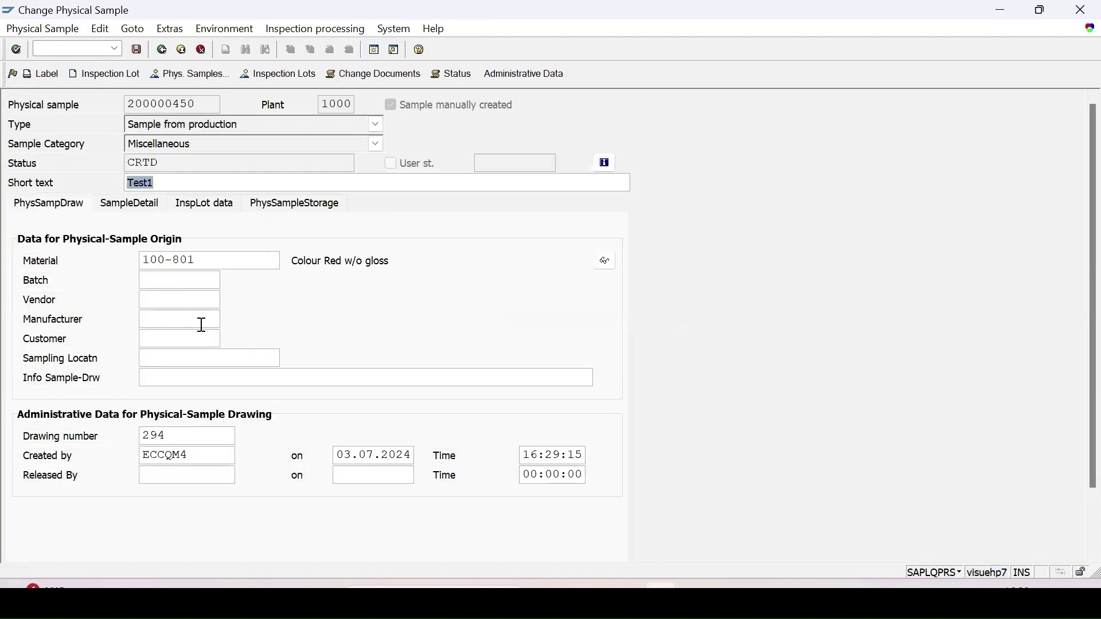
- Release physical sample 200000450 after checking its sample details, check its inspection lot data, and save it
{"action": "left_click", "coordinate": [140, 205]}
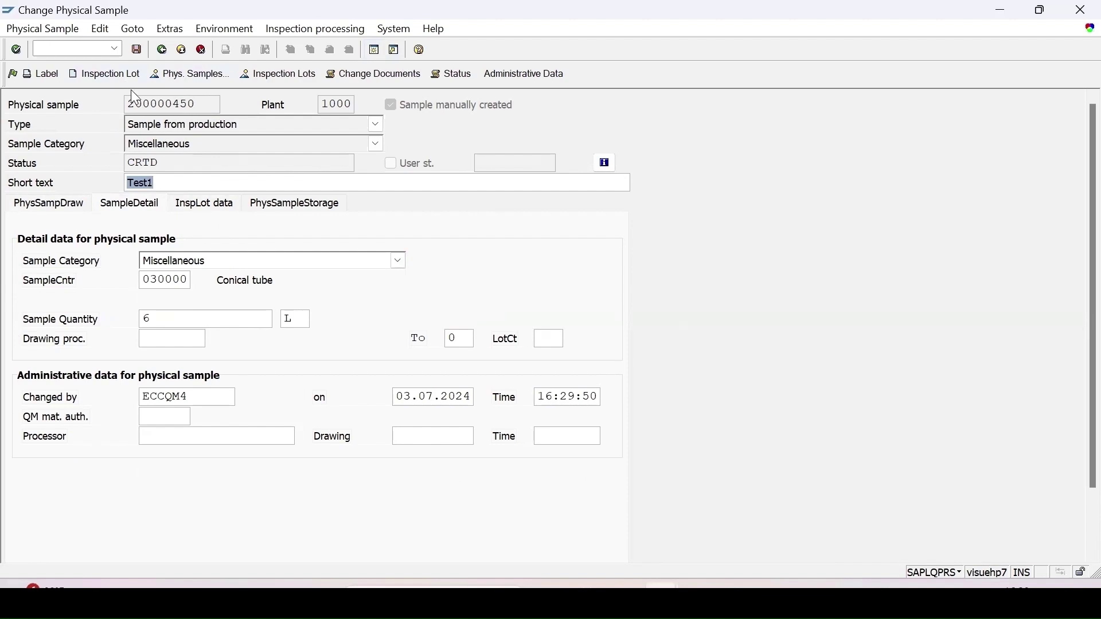
{"action": "left_click", "coordinate": [12, 77]}
{"action": "left_click", "coordinate": [194, 210]}
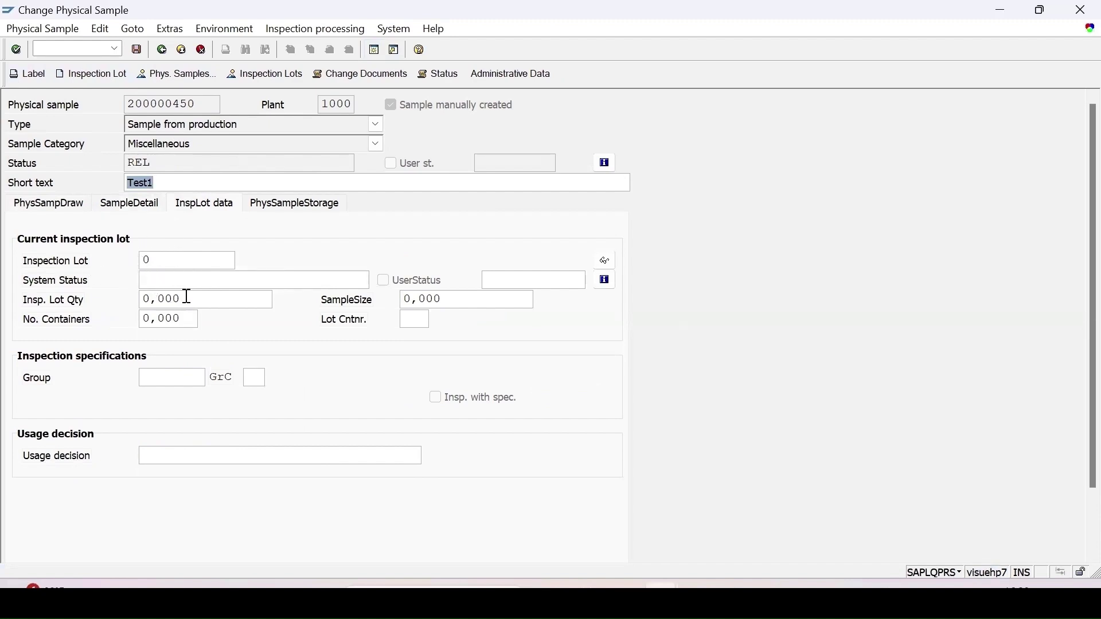
{"action": "left_click", "coordinate": [137, 51]}
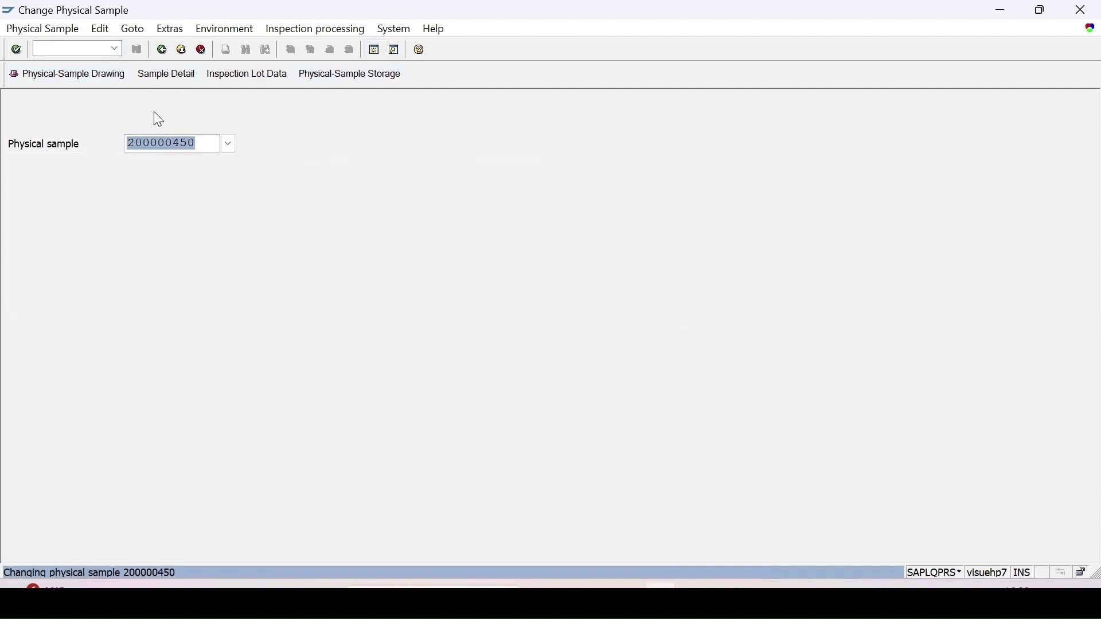
- Run QPR5 to list the physical samples of material 100-801 in plant 1000 for inspection lot creation
{"action": "left_click", "coordinate": [72, 49]}
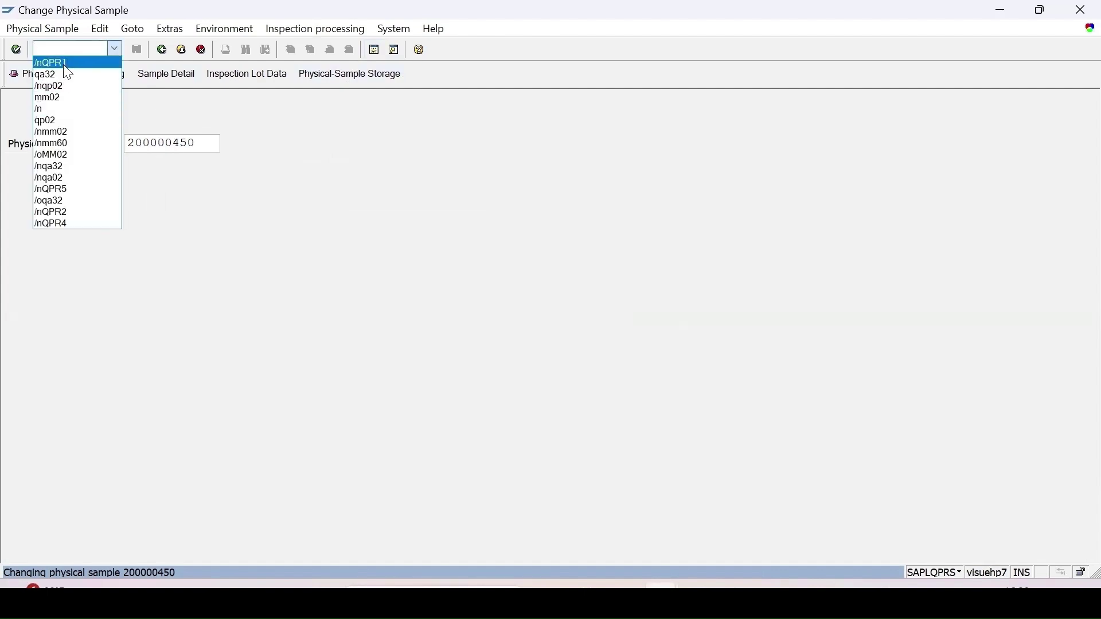
{"action": "left_click", "coordinate": [65, 188]}
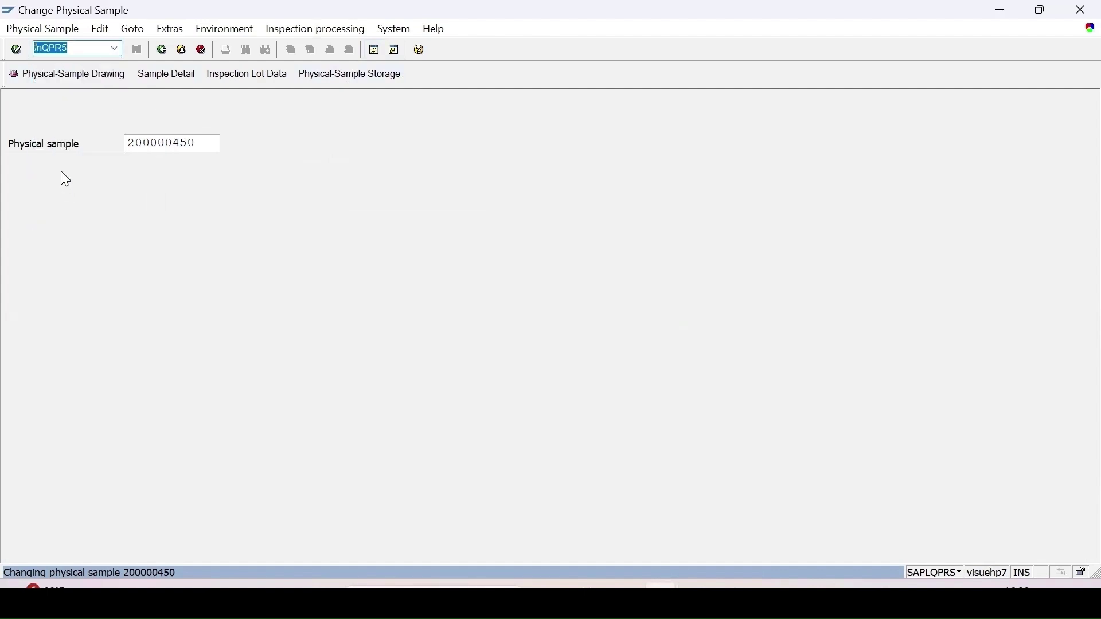
{"action": "key", "text": "Return"}
{"action": "left_click", "coordinate": [359, 202]}
{"action": "type", "text": "1000"}
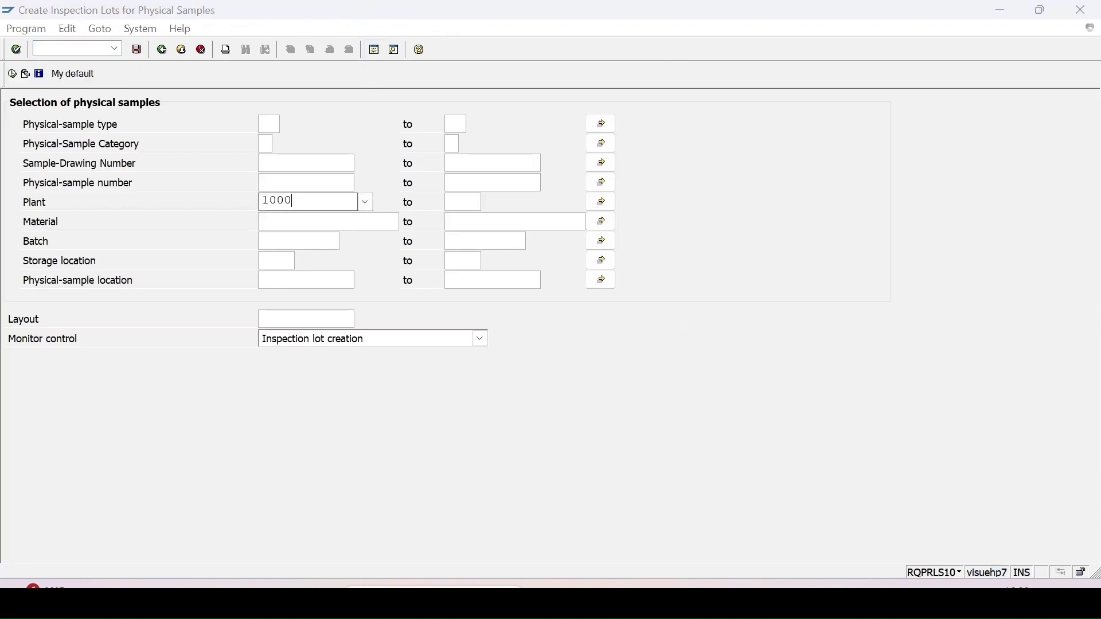
{"action": "left_click", "coordinate": [364, 201]}
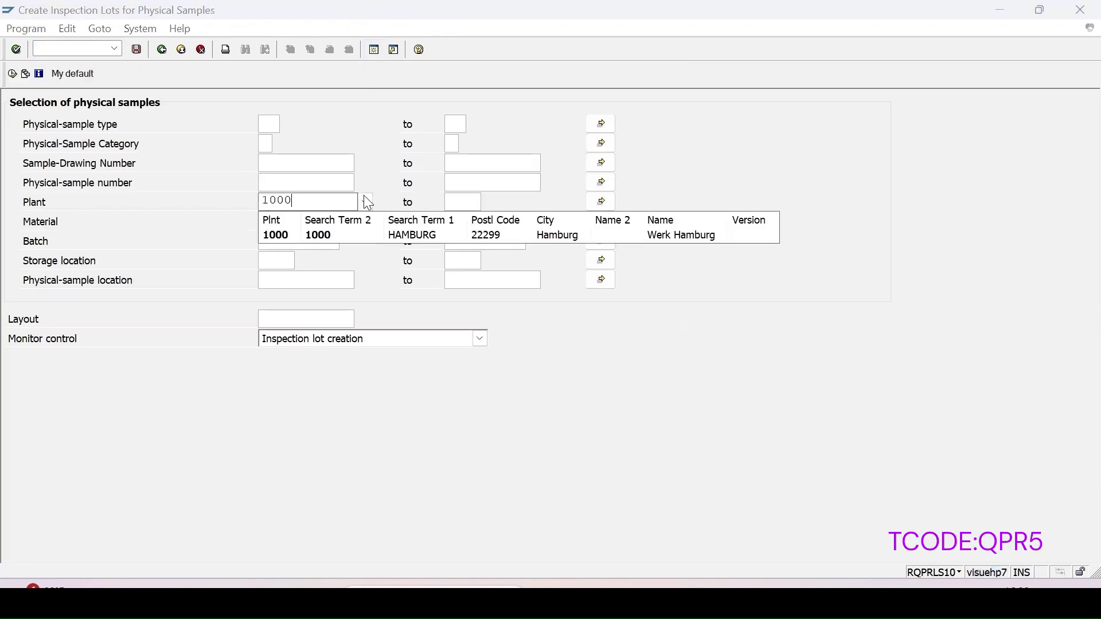
{"action": "left_click", "coordinate": [284, 232]}
{"action": "left_click", "coordinate": [285, 228]}
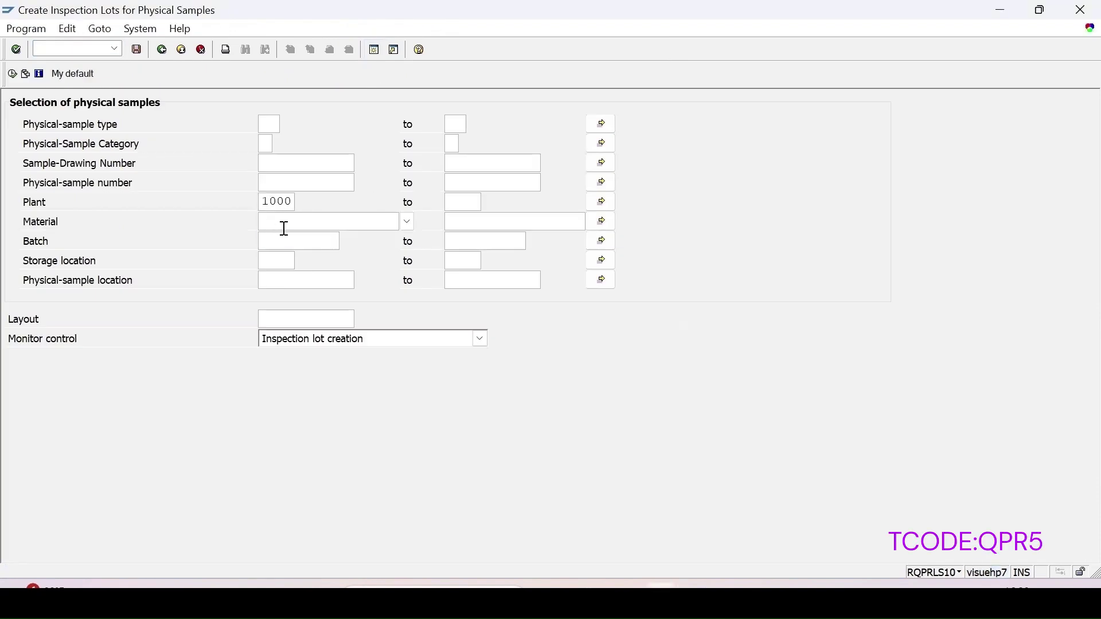
{"action": "type", "text": "100-801"}
{"action": "left_click", "coordinate": [12, 74]}
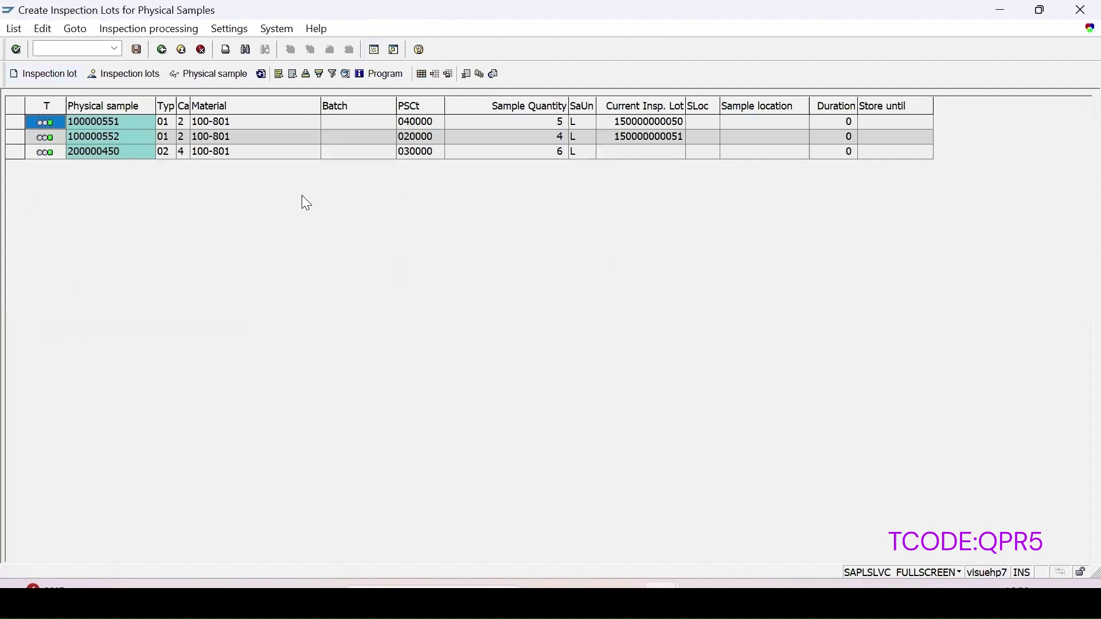
- Create and save an inspection lot for physical sample 200000450, and return to the selection of physical samples
{"action": "left_click", "coordinate": [16, 152]}
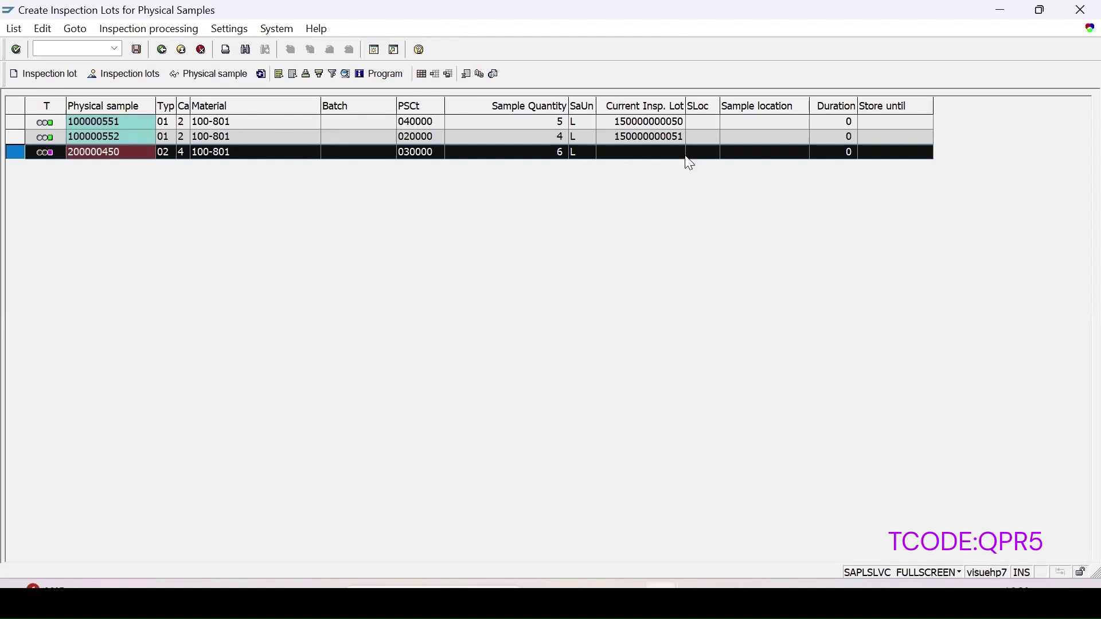
{"action": "left_click", "coordinate": [135, 138]}
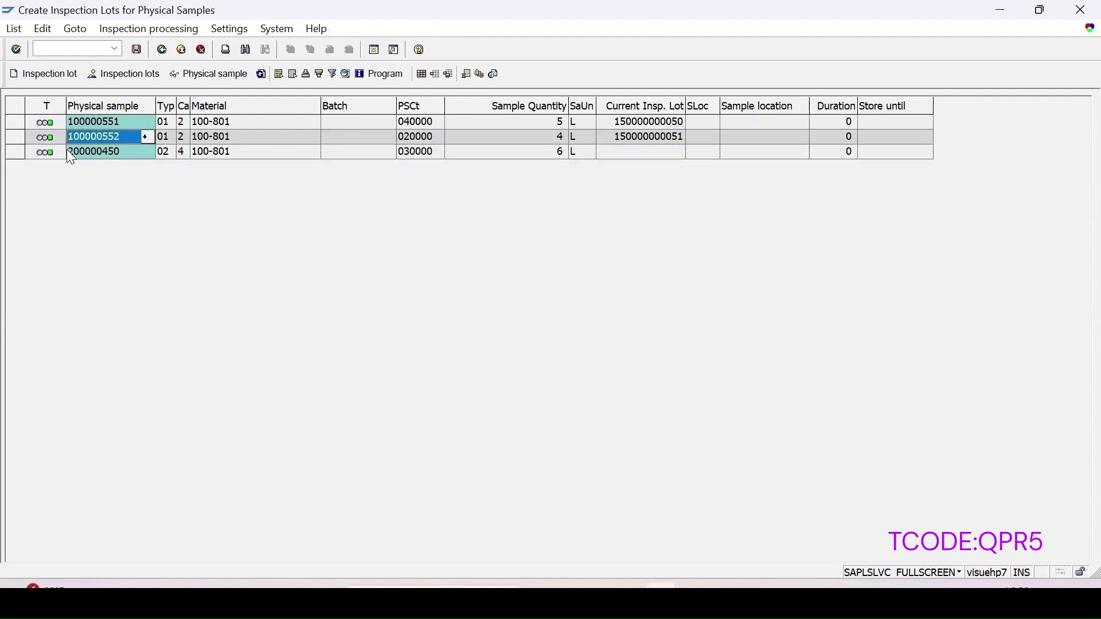
{"action": "left_click", "coordinate": [16, 152]}
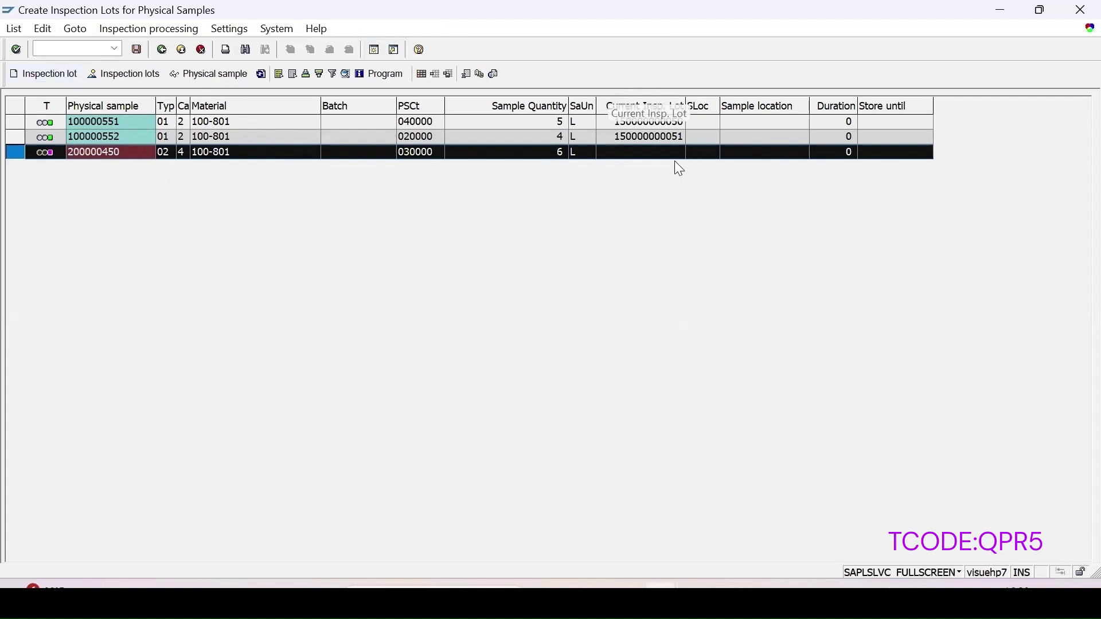
{"action": "left_click", "coordinate": [42, 74]}
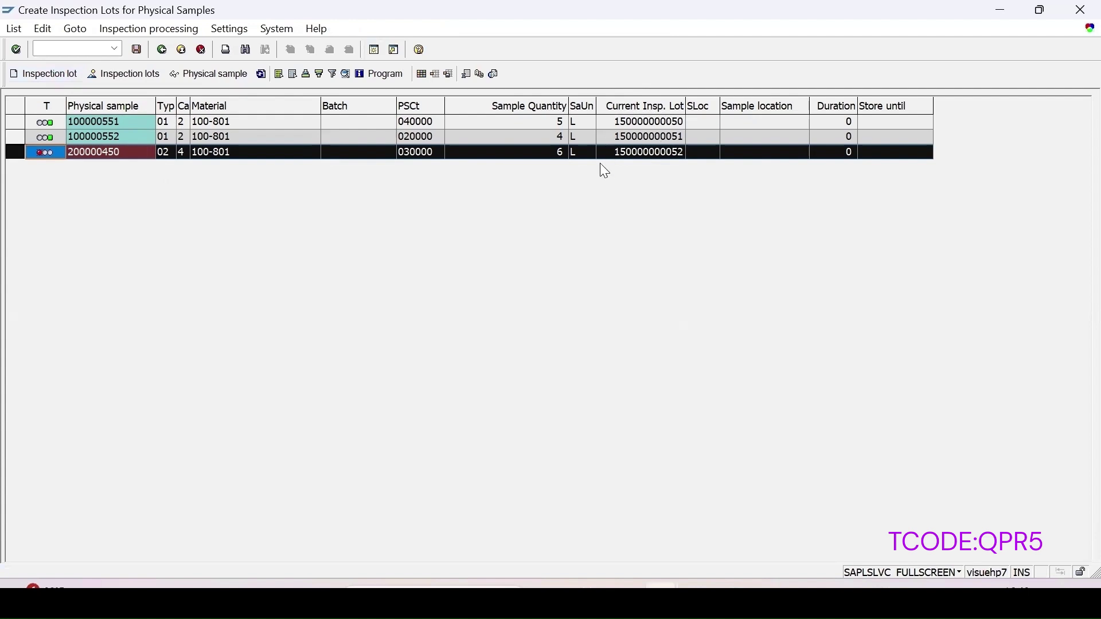
{"action": "left_click", "coordinate": [139, 50]}
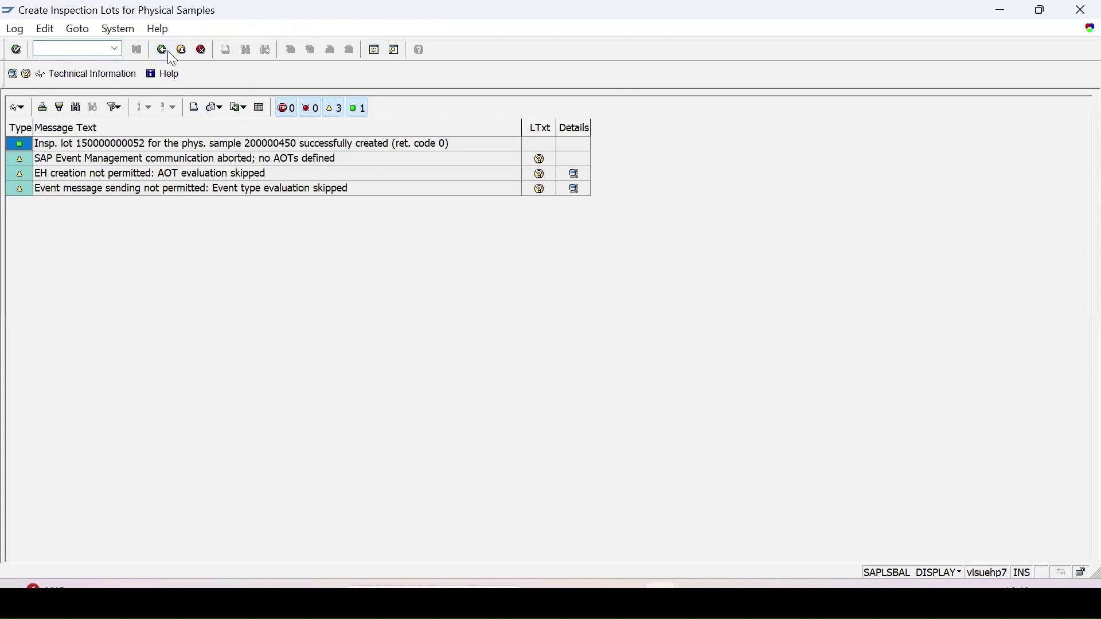
{"action": "left_click", "coordinate": [164, 50]}
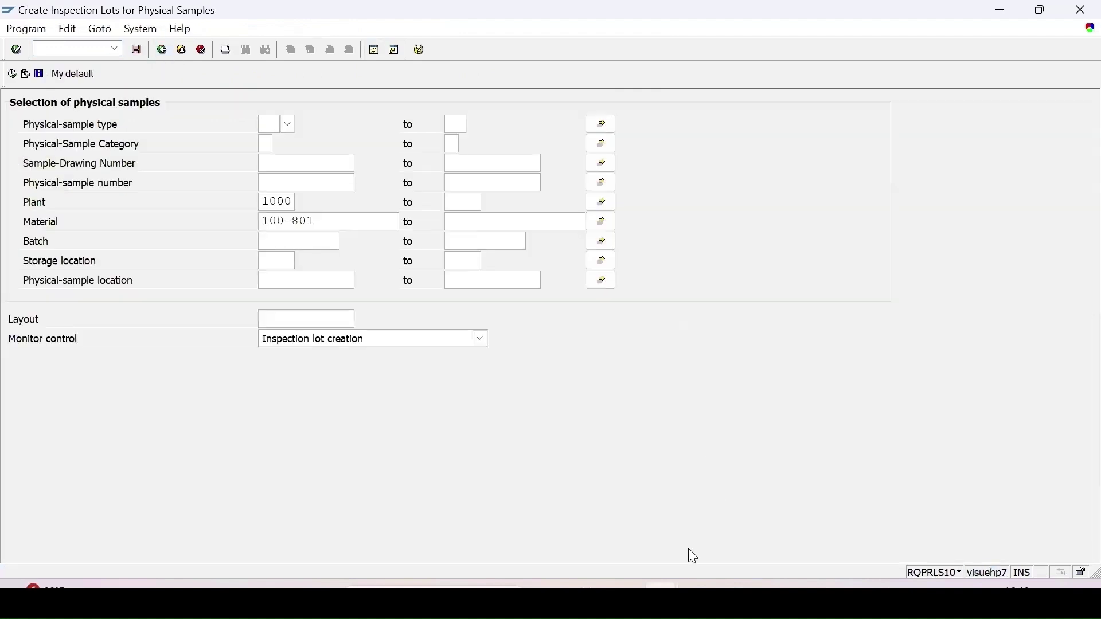
- Switch to the session with the inspection lot worklist and refresh it
{"action": "mouse_move", "coordinate": [665, 593]}
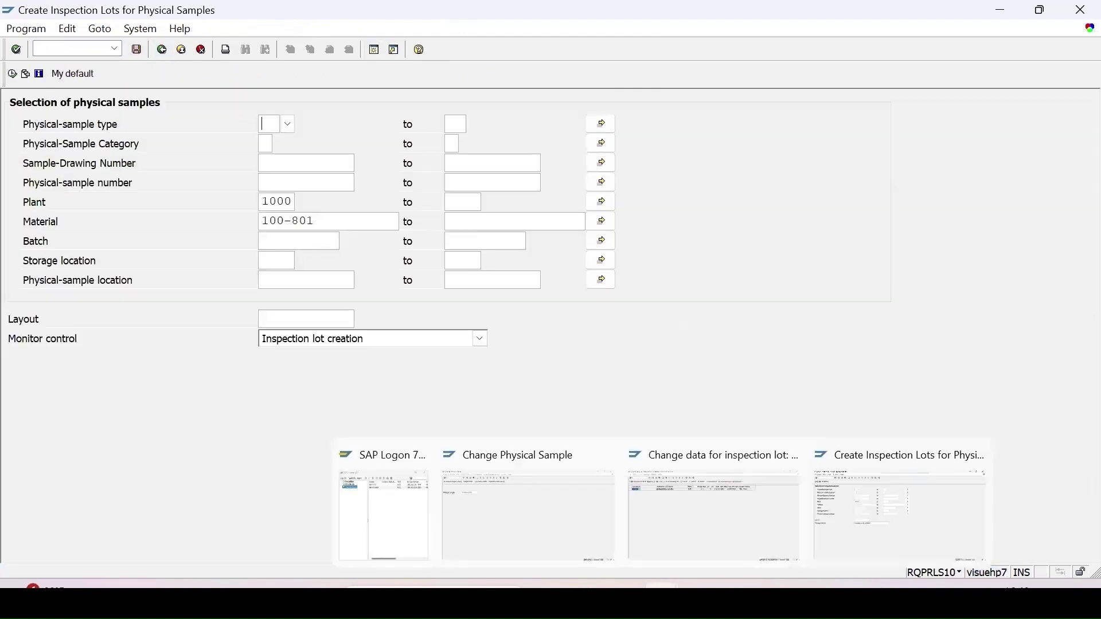
{"action": "left_click", "coordinate": [684, 533]}
{"action": "left_click", "coordinate": [26, 75]}
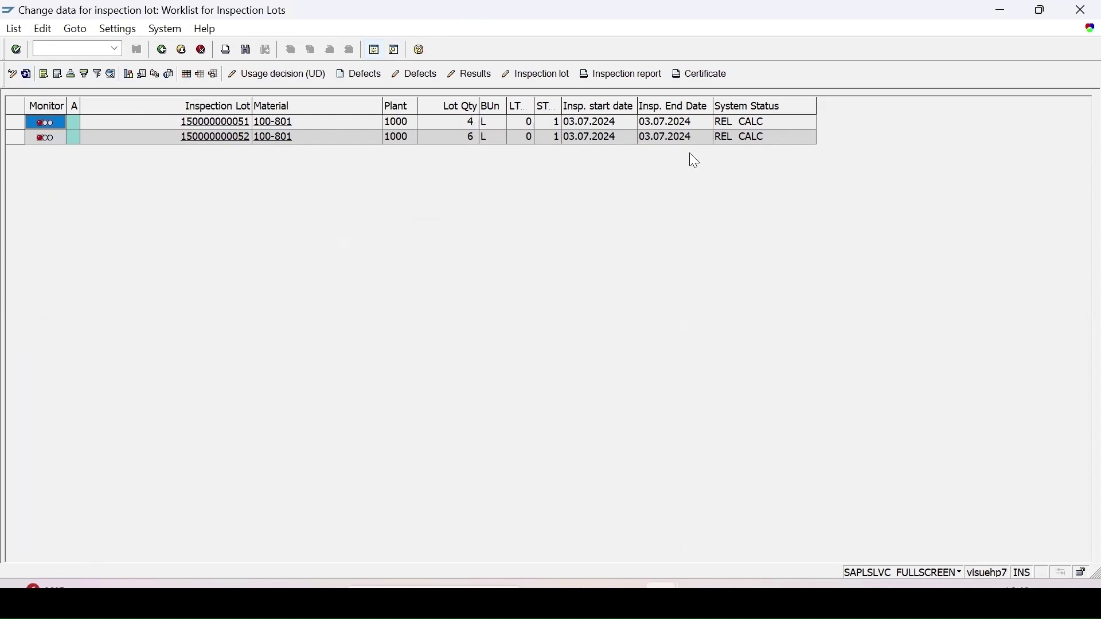
{"action": "left_click", "coordinate": [16, 139]}
{"action": "left_click", "coordinate": [17, 121]}
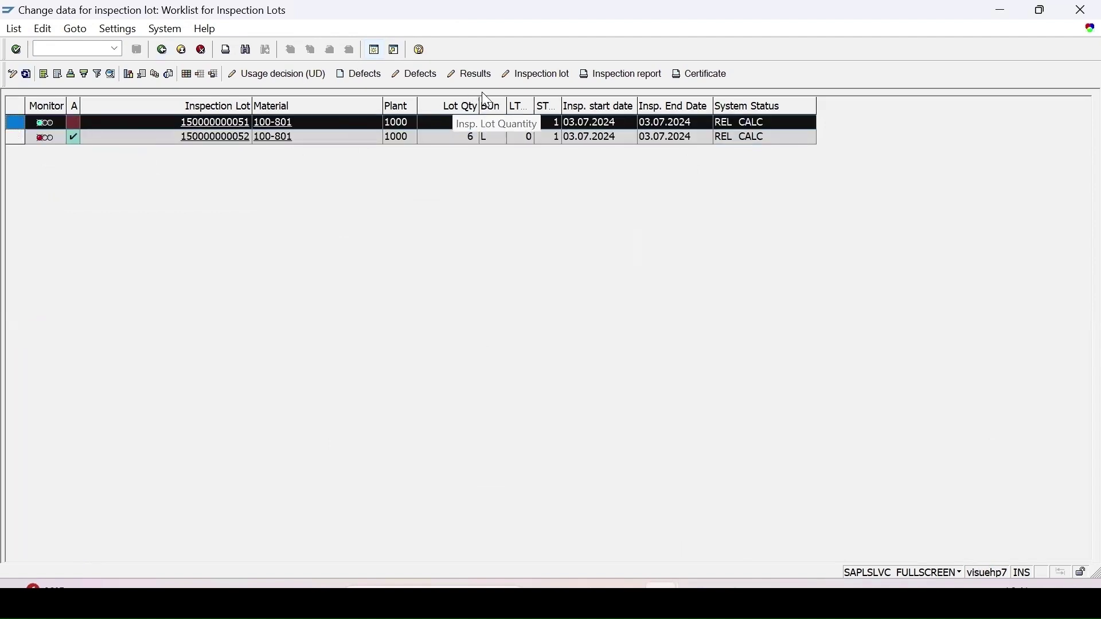
{"action": "left_click", "coordinate": [539, 76]}
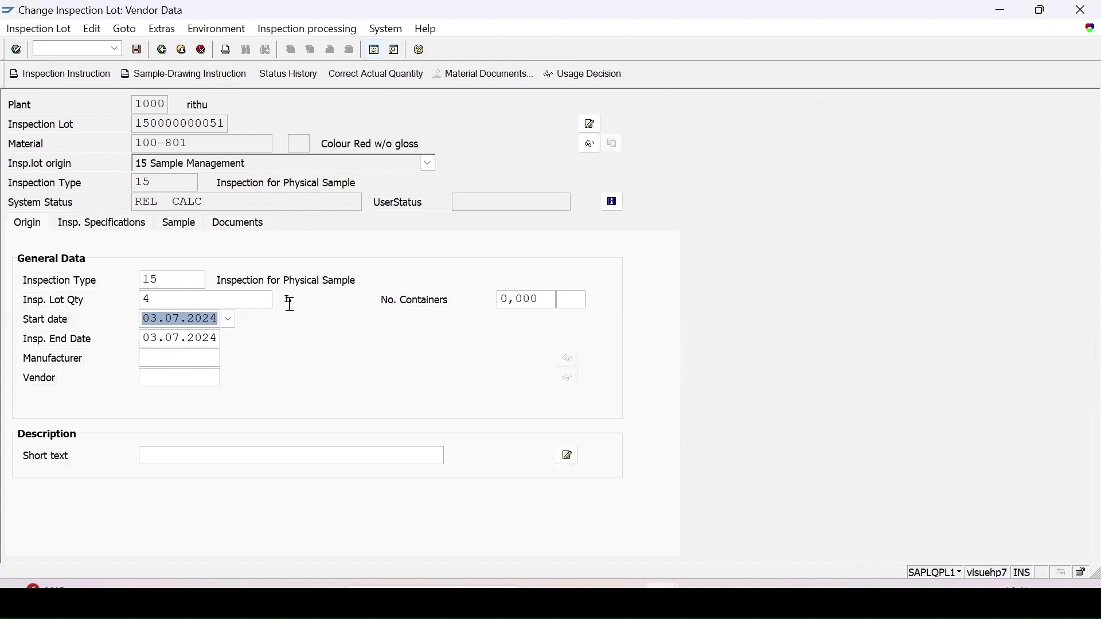
{"action": "left_click", "coordinate": [114, 229]}
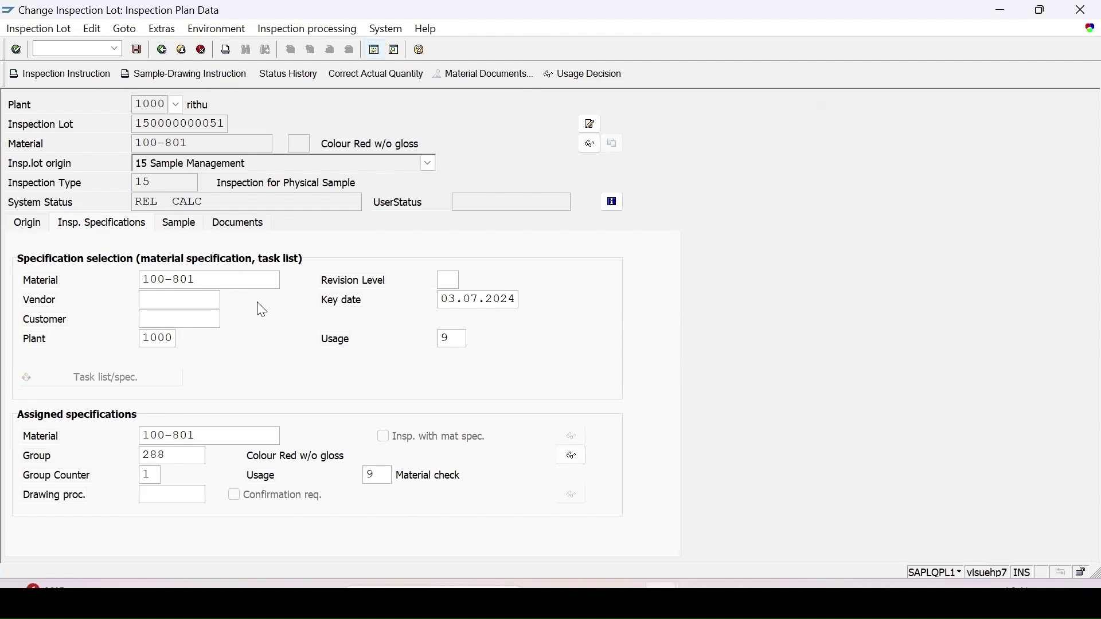
{"action": "left_click", "coordinate": [179, 224]}
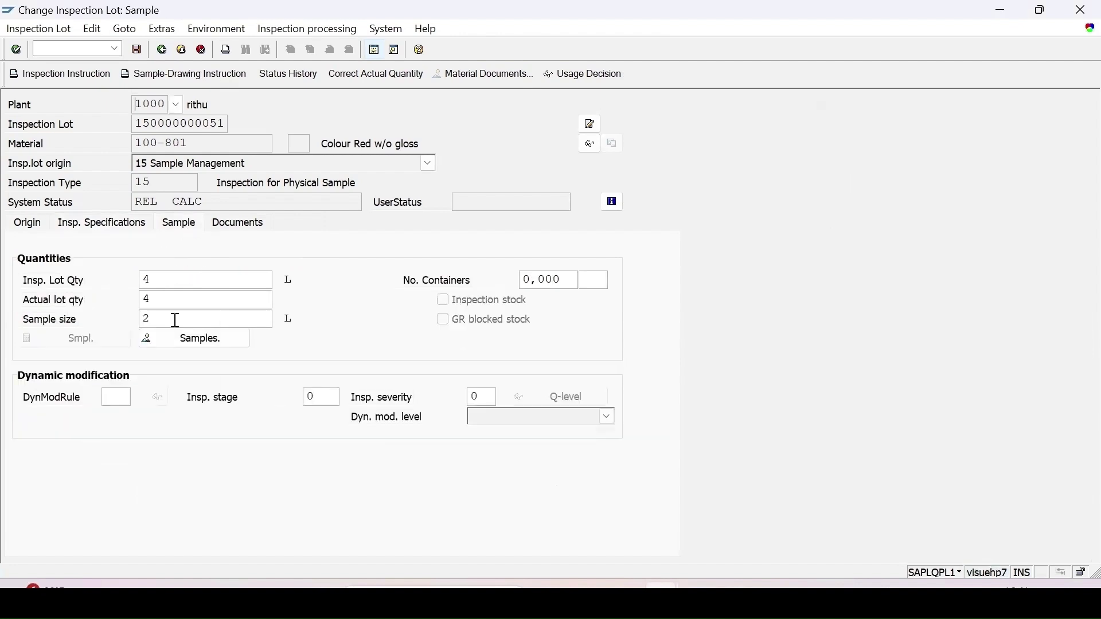
{"action": "left_click", "coordinate": [190, 344]}
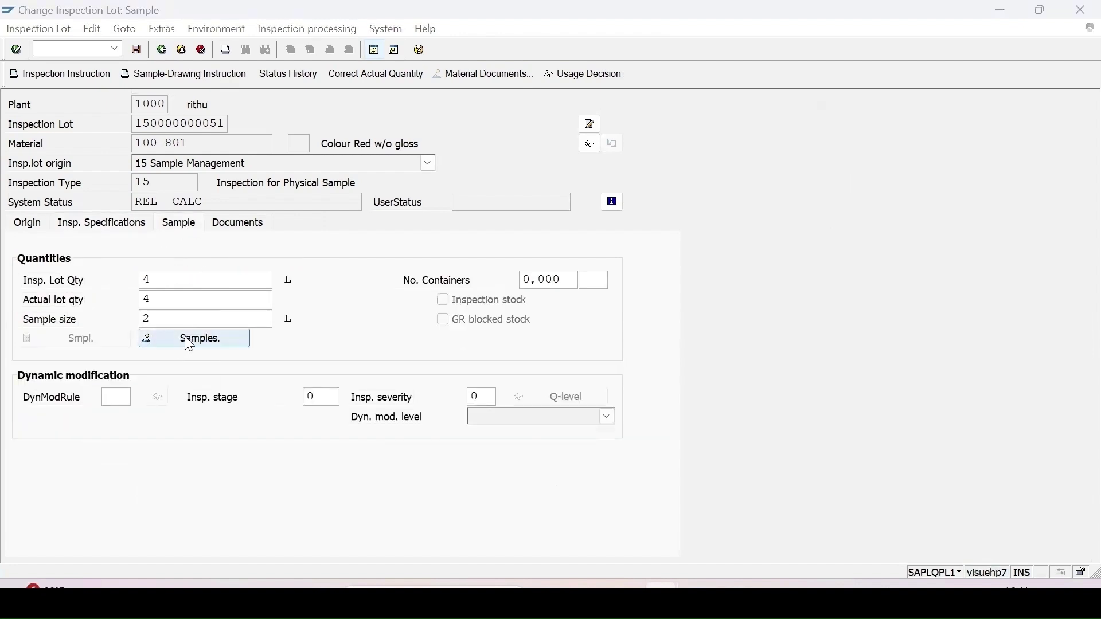
{"action": "left_click", "coordinate": [189, 344]}
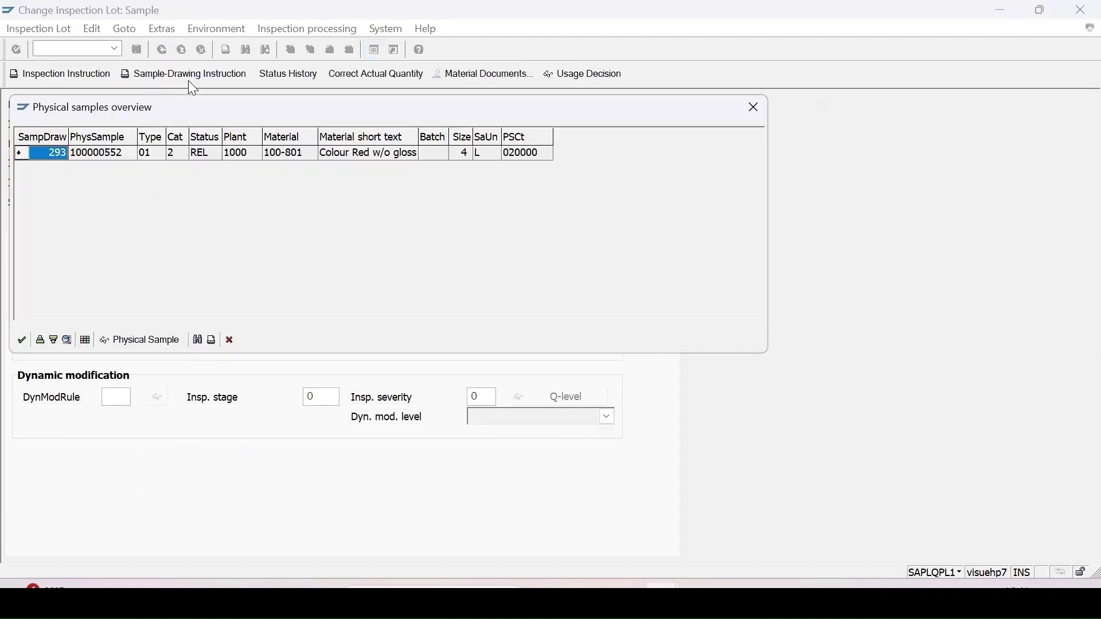
{"action": "left_click_drag", "start_coordinate": [200, 108], "coordinate": [377, 150]}
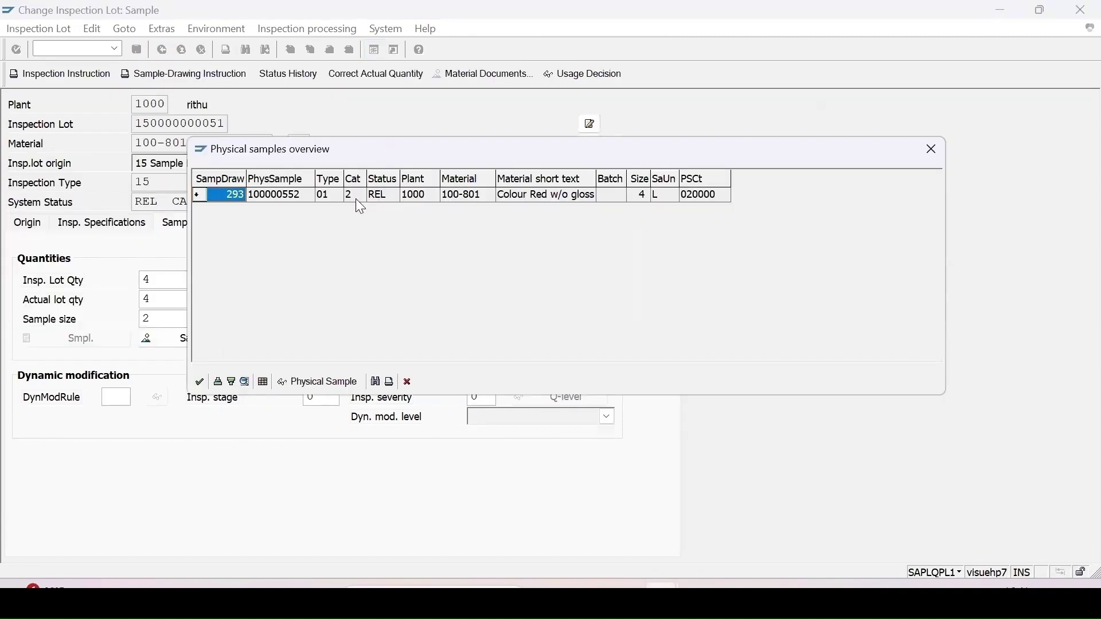
{"action": "left_click", "coordinate": [331, 195]}
{"action": "key", "text": "F4"}
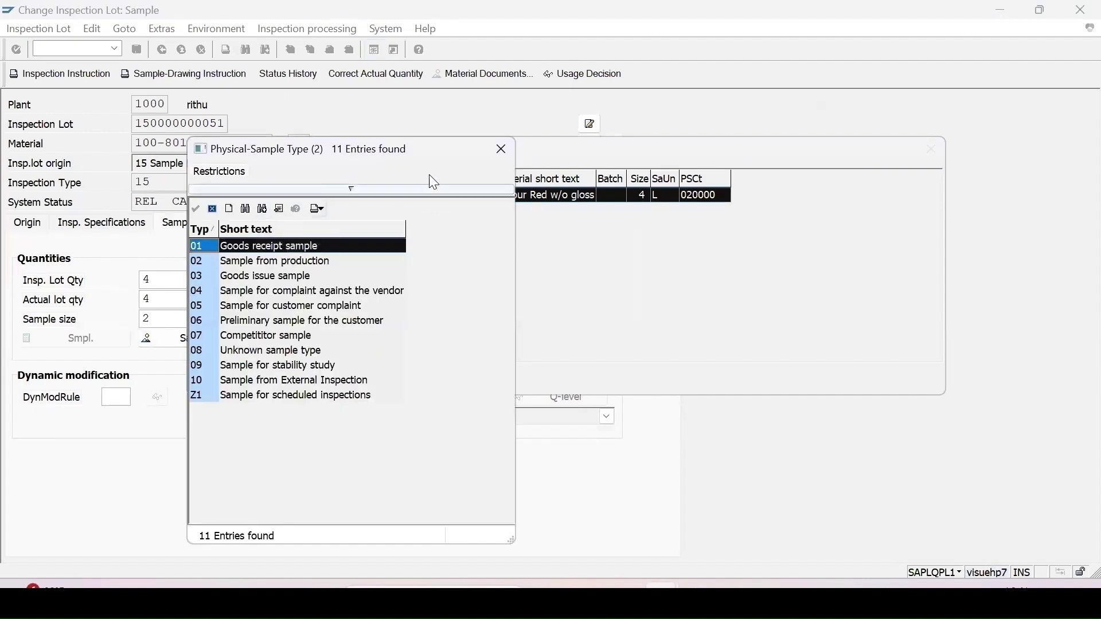
{"action": "left_click", "coordinate": [501, 149]}
- Look up the meaning of the sample category code, close the samples overview, and return to the inspection lot worklist
{"action": "left_click", "coordinate": [356, 198]}
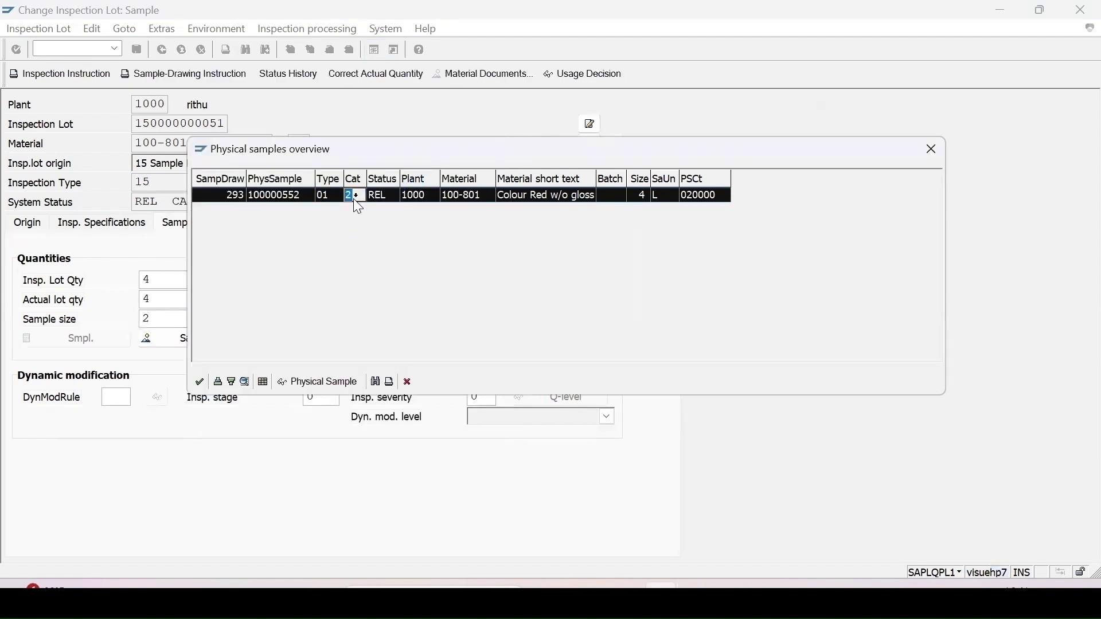
{"action": "left_click", "coordinate": [361, 195]}
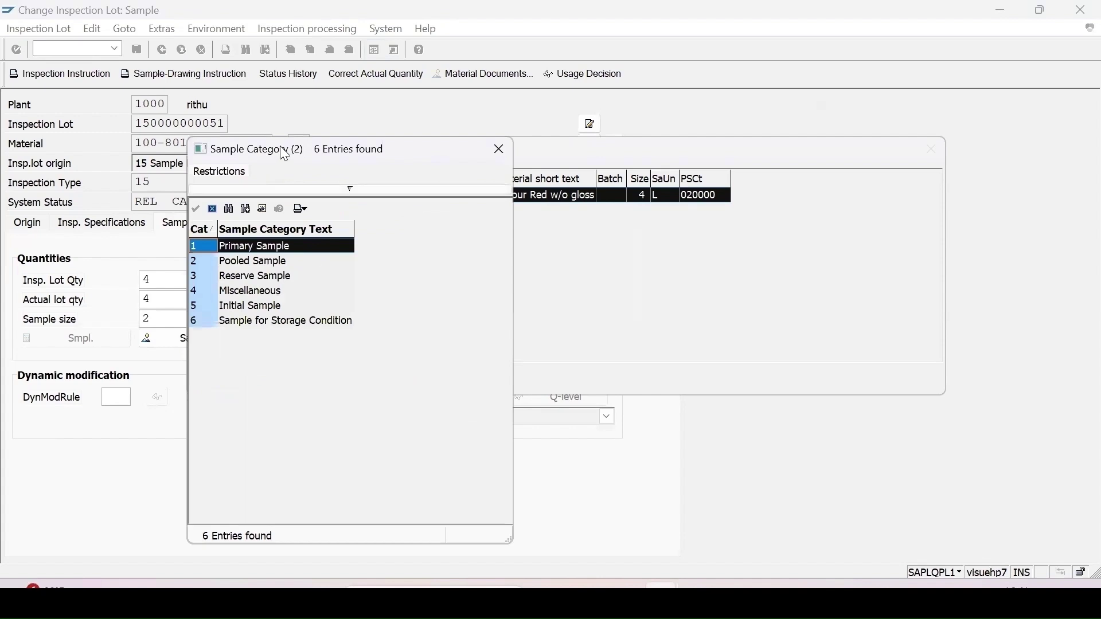
{"action": "left_click_drag", "start_coordinate": [285, 155], "coordinate": [560, 244]}
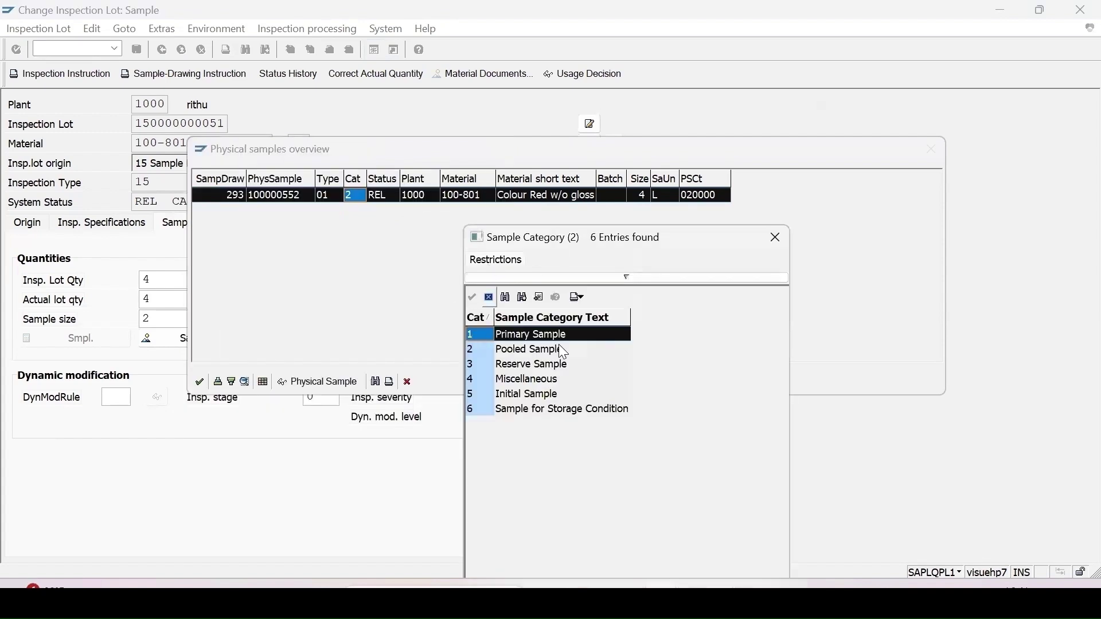
{"action": "left_click", "coordinate": [776, 241]}
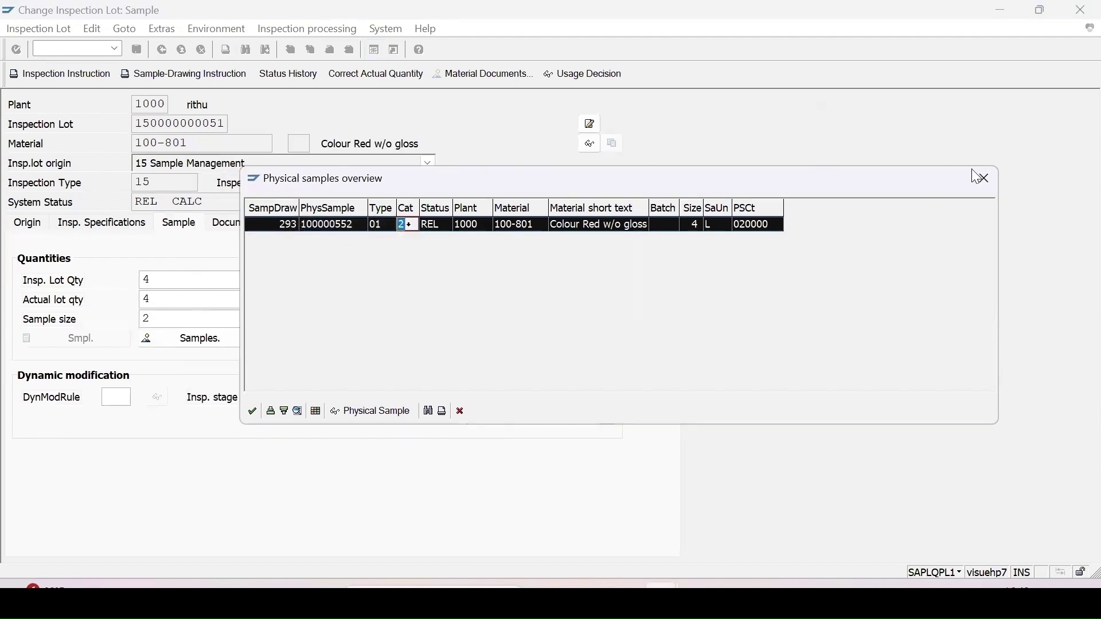
{"action": "left_click", "coordinate": [986, 180]}
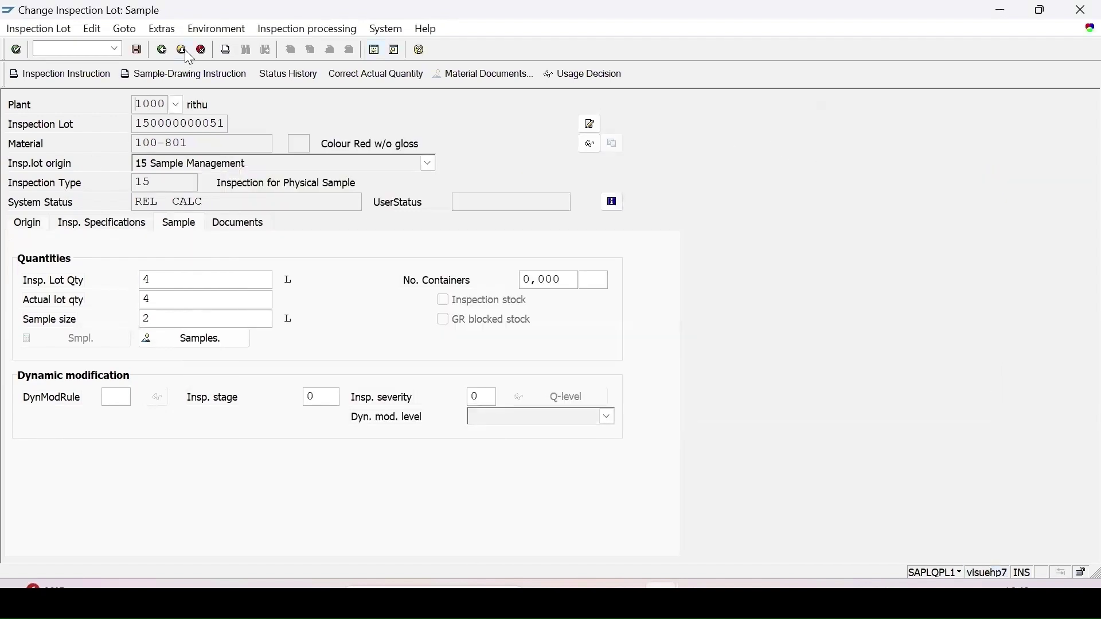
{"action": "left_click", "coordinate": [163, 51]}
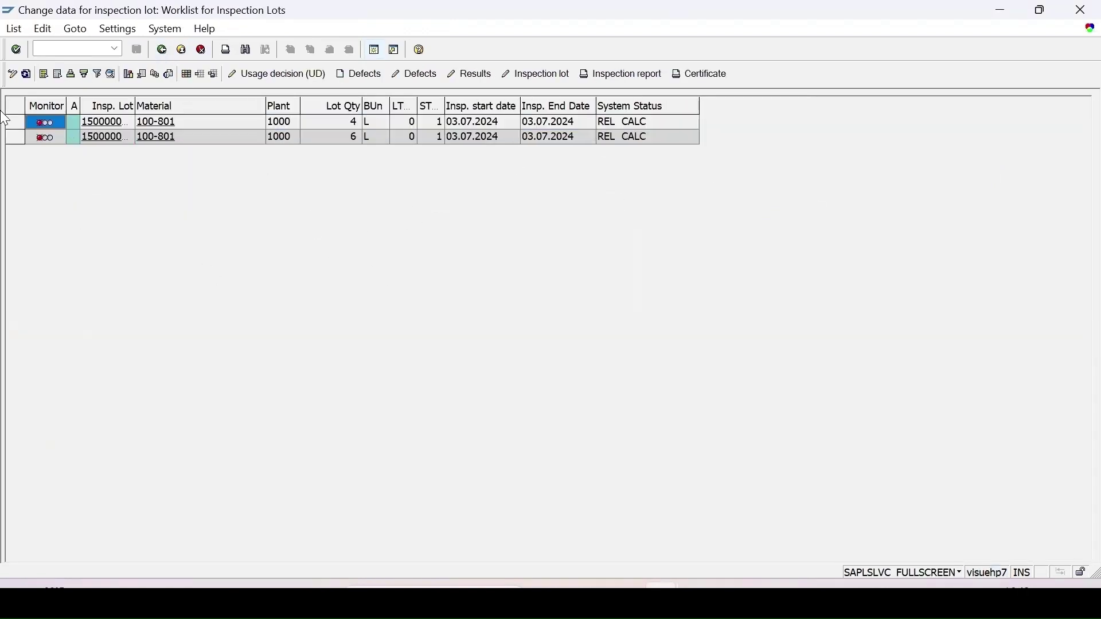
{"action": "left_click", "coordinate": [15, 137]}
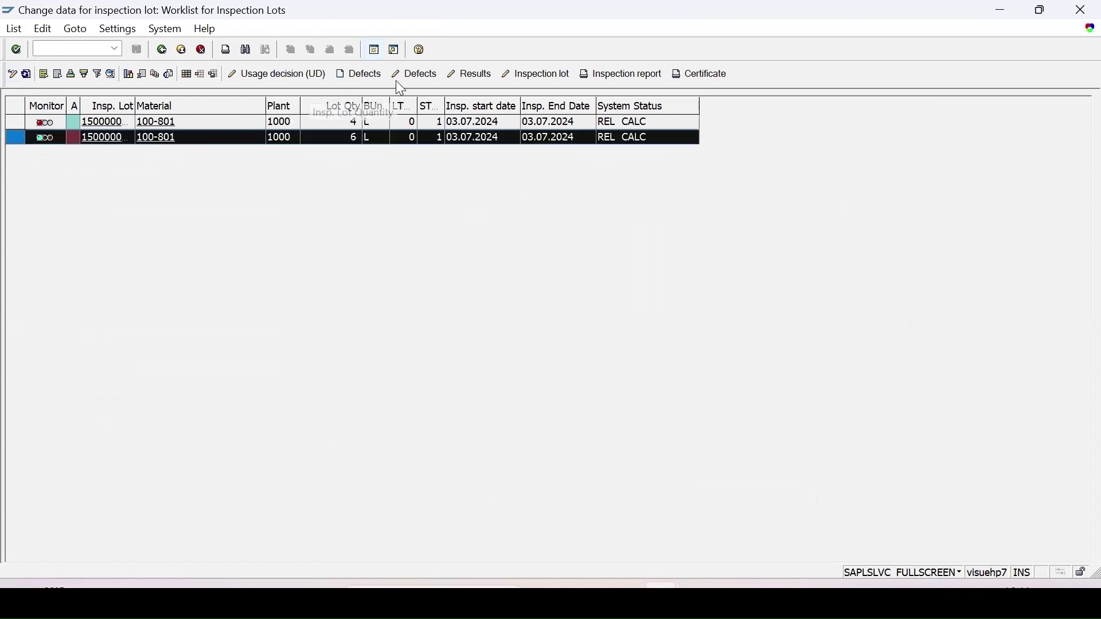
{"action": "left_click", "coordinate": [472, 75]}
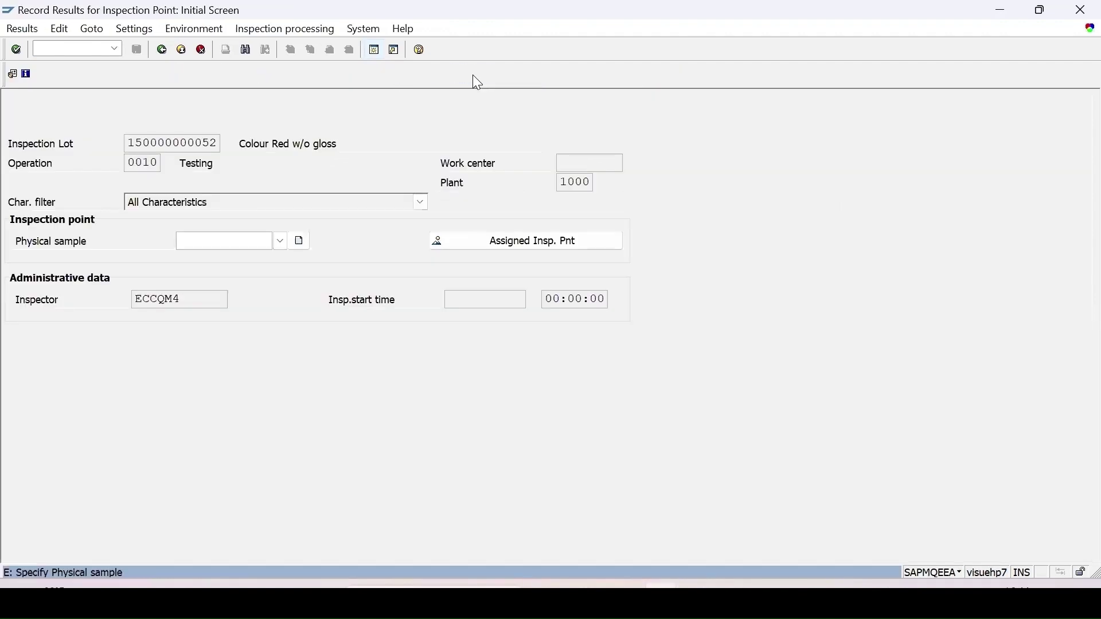
{"action": "left_click", "coordinate": [278, 241]}
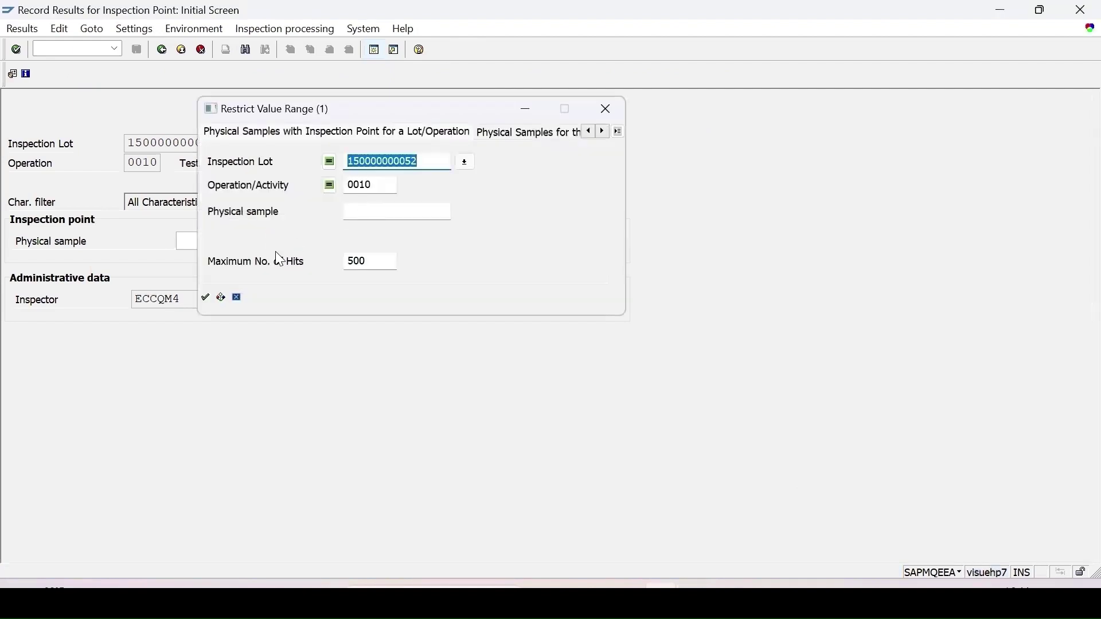
{"action": "left_click", "coordinate": [204, 297]}
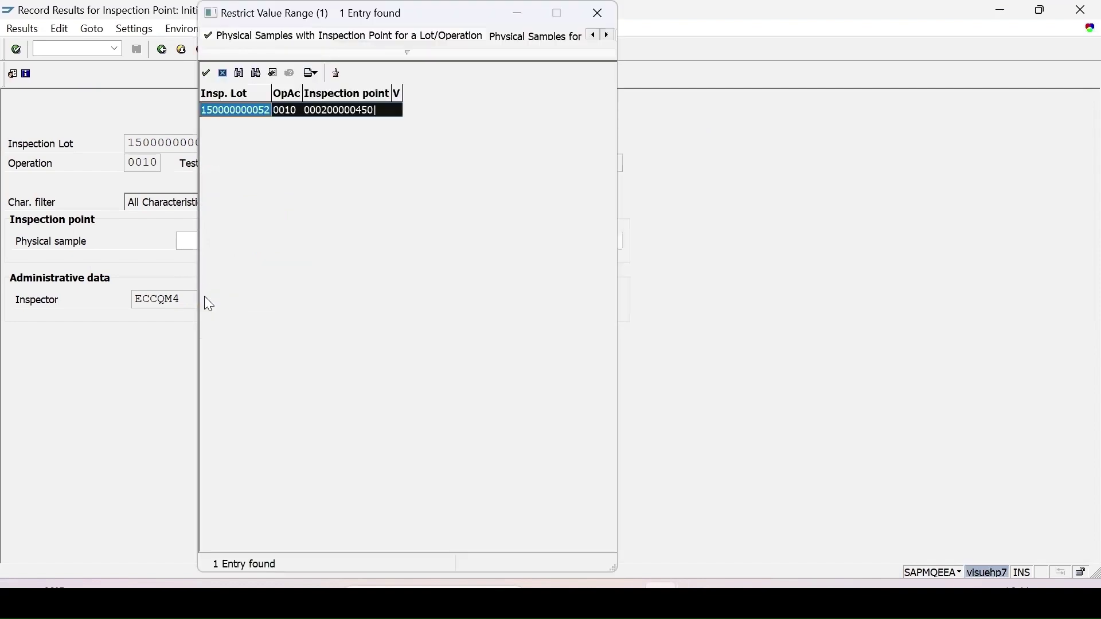
{"action": "double_click", "coordinate": [237, 110]}
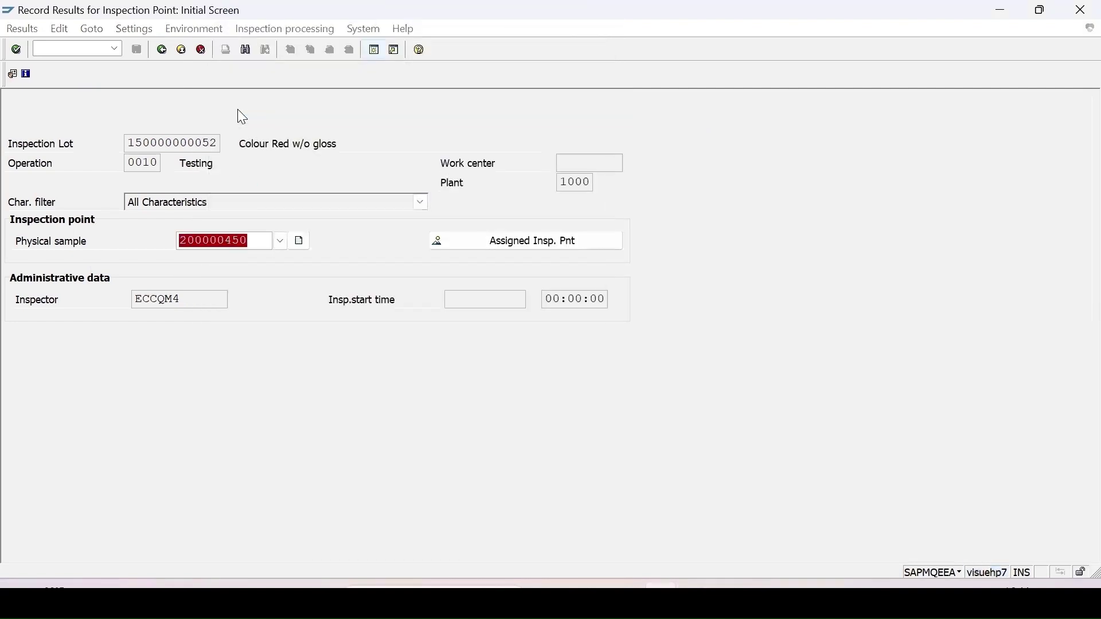
{"action": "key", "text": "Return"}
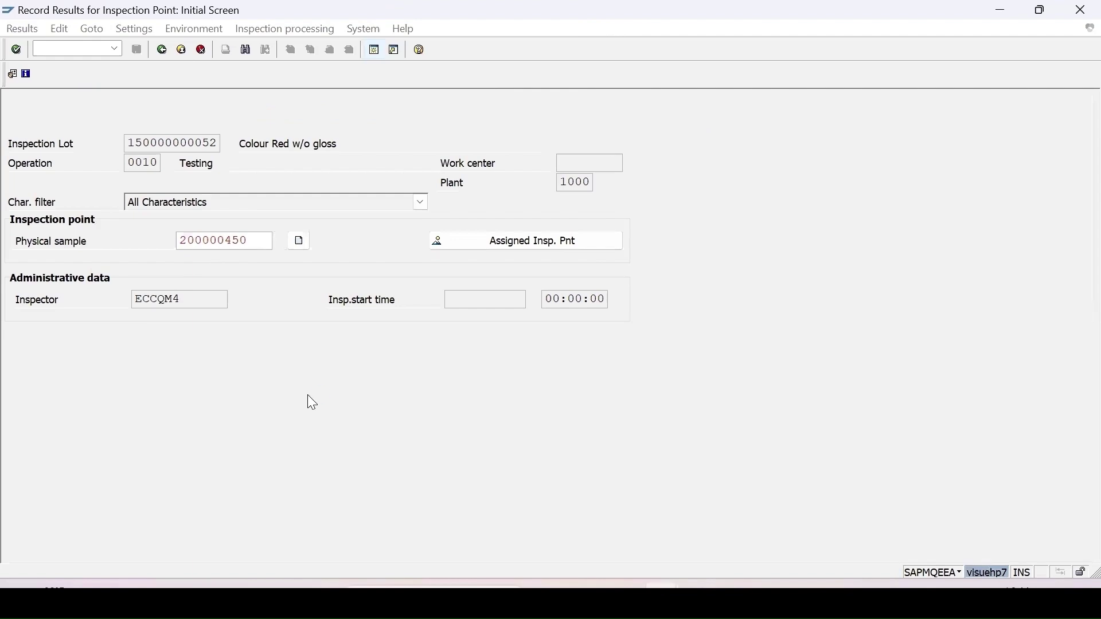
- Record 20 Yellow as the Paint Coloring result, accept the proposed valuation and save the results
{"action": "left_click", "coordinate": [617, 280]}
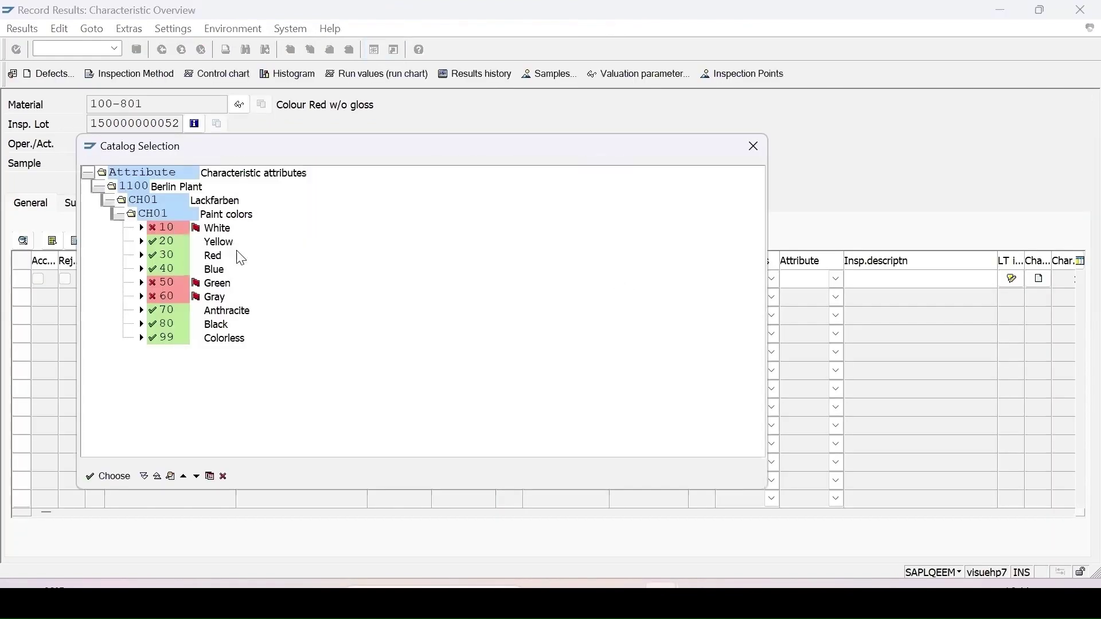
{"action": "left_click", "coordinate": [198, 241]}
{"action": "double_click", "coordinate": [202, 247]}
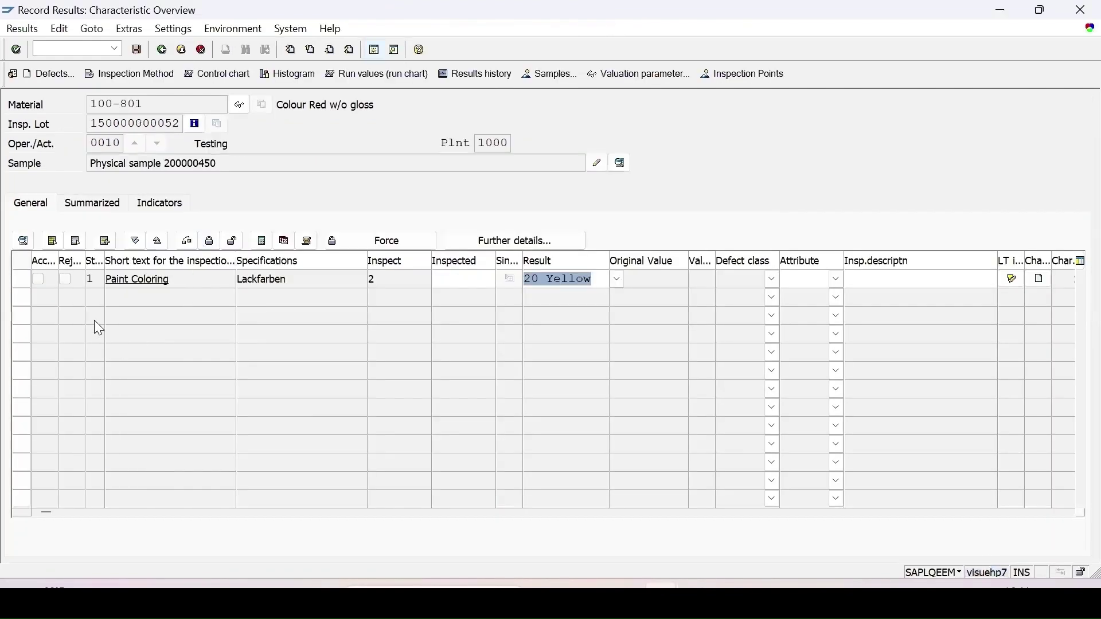
{"action": "key", "text": "Return"}
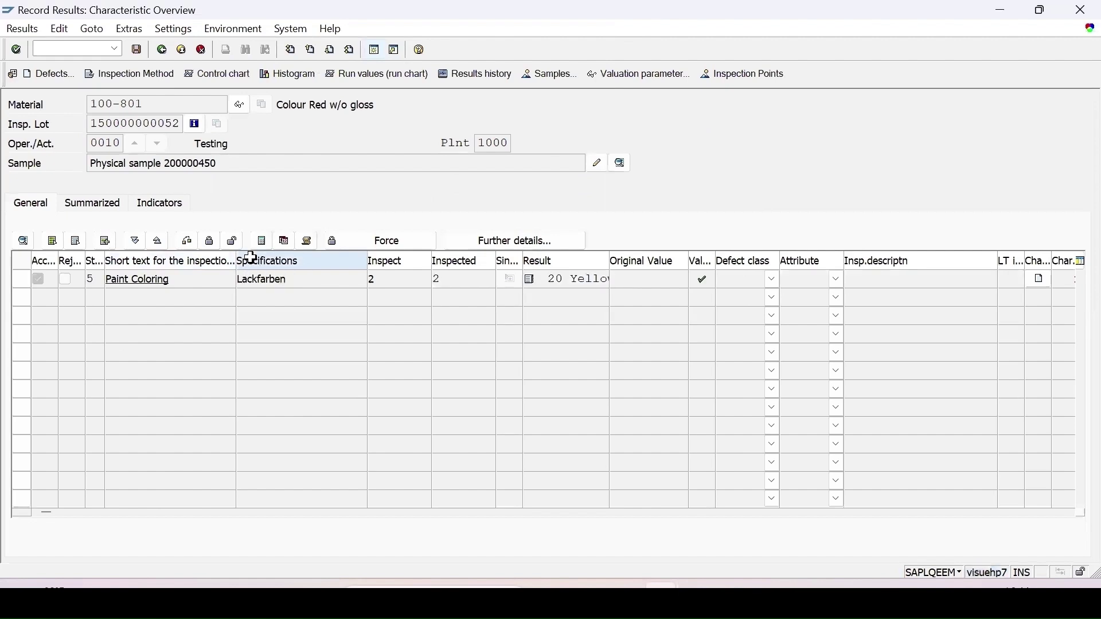
{"action": "left_click", "coordinate": [138, 50]}
{"action": "left_click", "coordinate": [21, 380]}
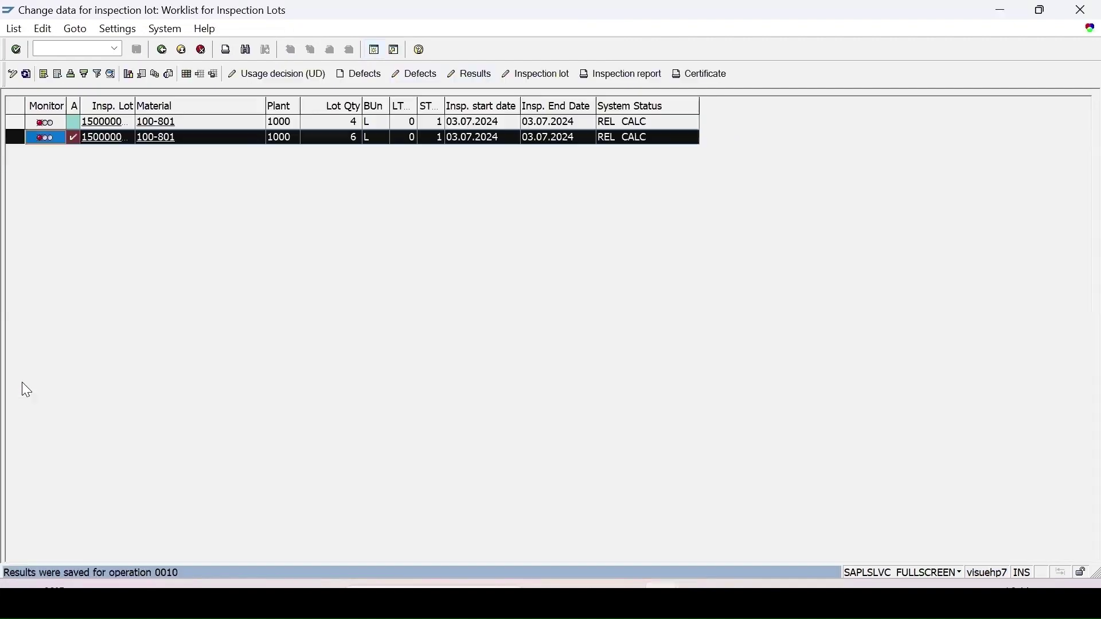
{"action": "left_click", "coordinate": [14, 122]}
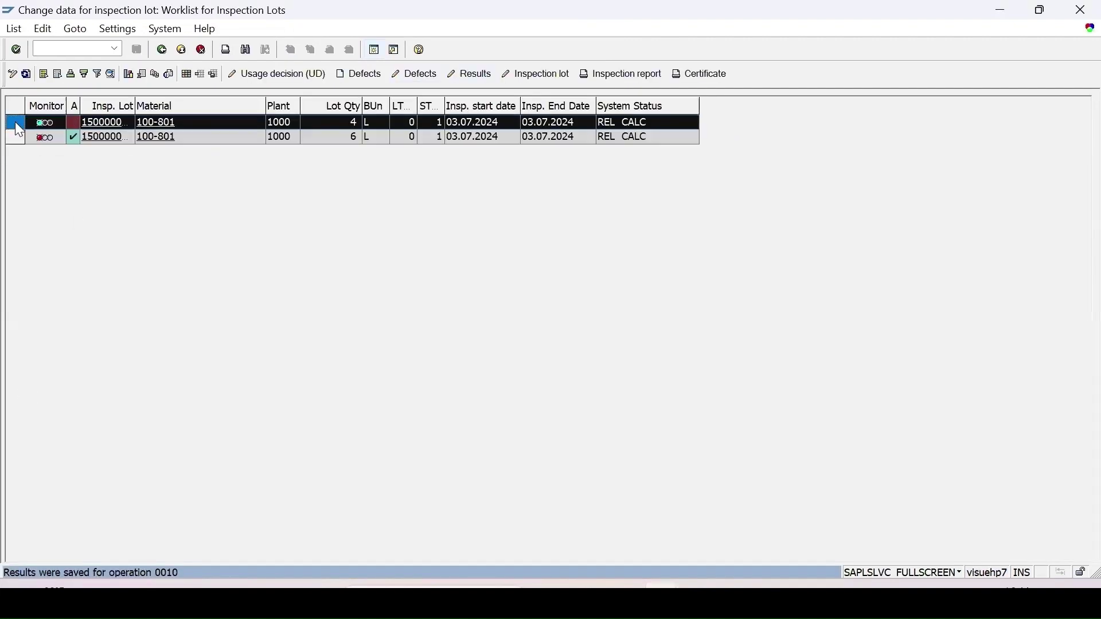
{"action": "left_click", "coordinate": [476, 75]}
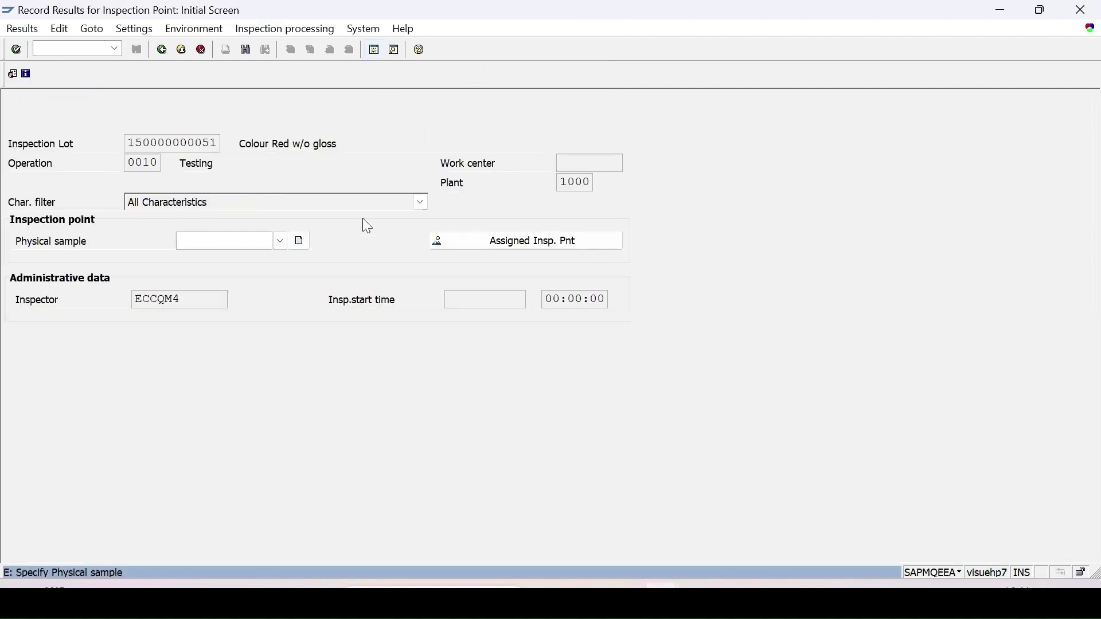
{"action": "left_click", "coordinate": [278, 248]}
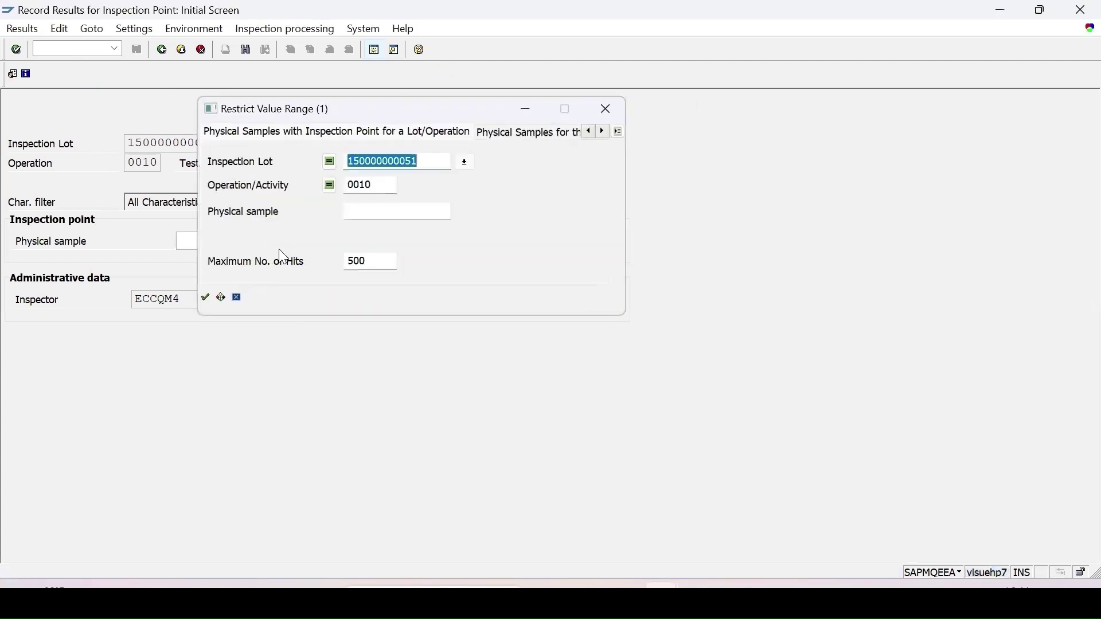
{"action": "key", "text": "Return"}
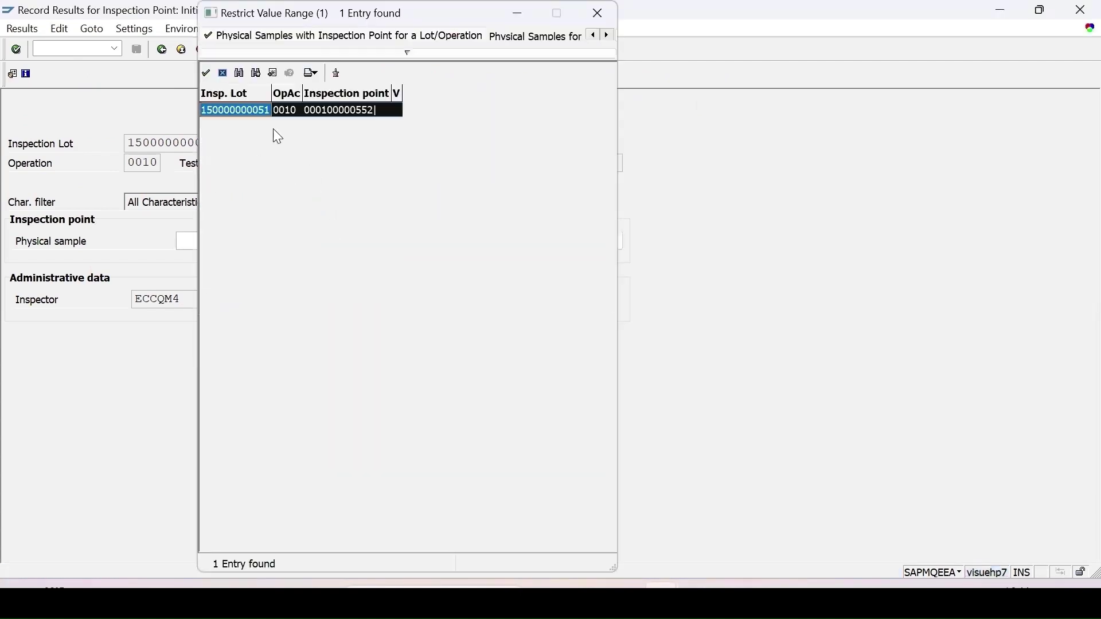
{"action": "double_click", "coordinate": [258, 107]}
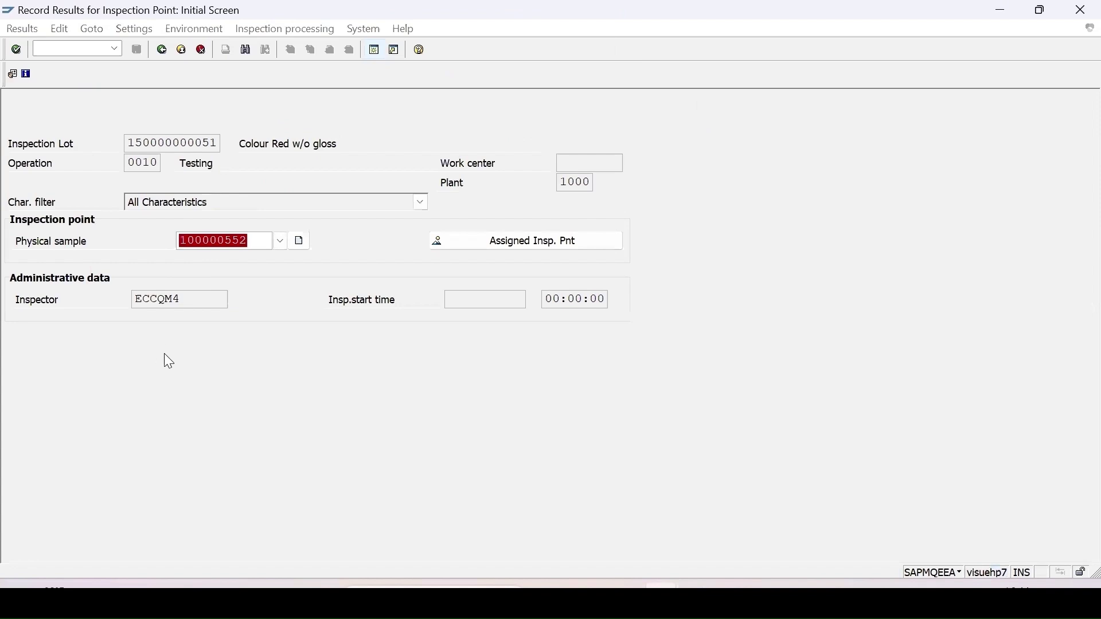
{"action": "key", "text": "Return"}
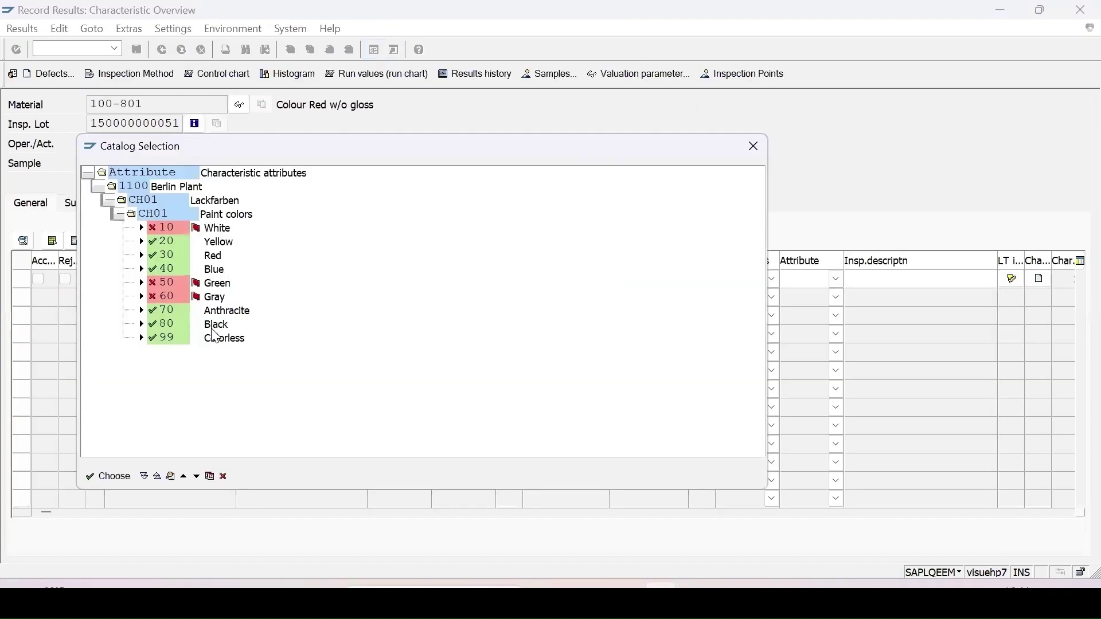
- Record 80 Black as the Paint Coloring result and save it with the valuation OK
{"action": "double_click", "coordinate": [216, 324]}
{"action": "left_click", "coordinate": [137, 52]}
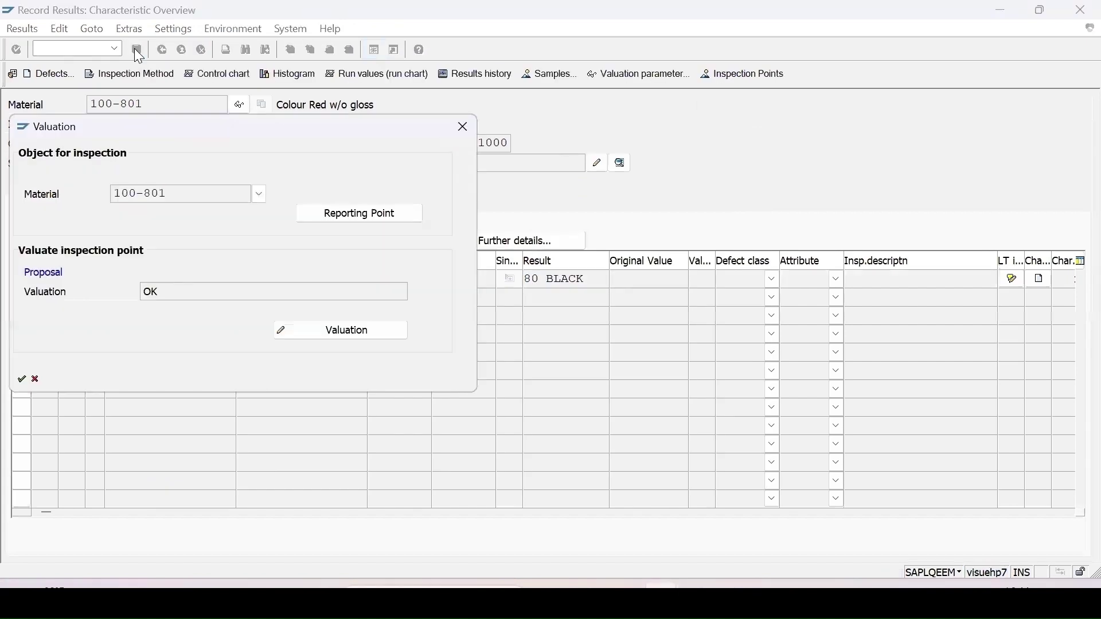
{"action": "left_click", "coordinate": [22, 379]}
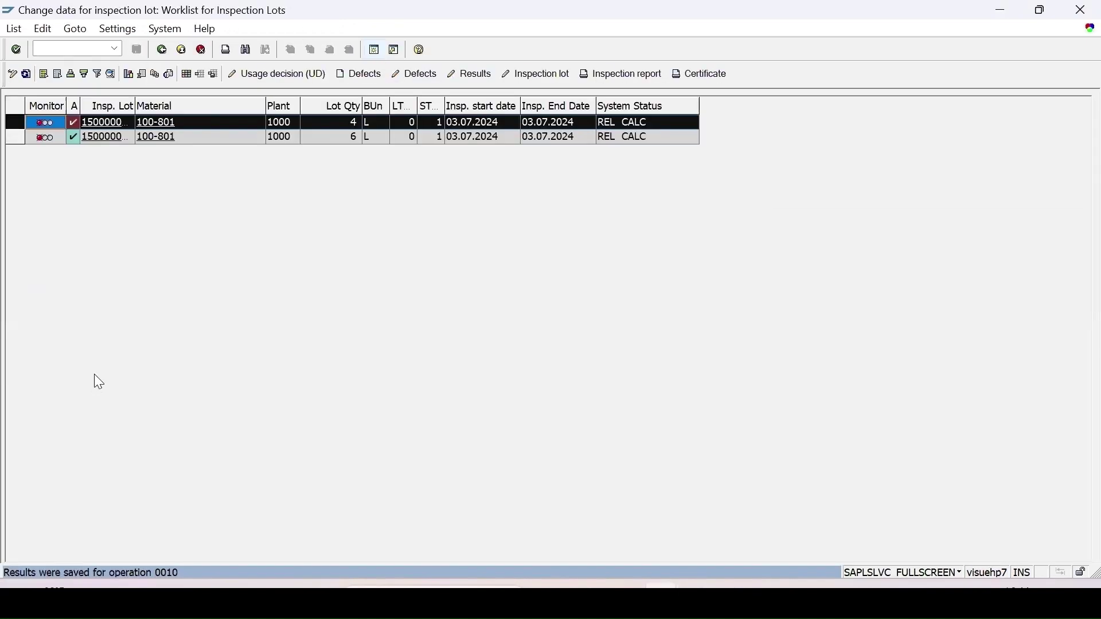
{"action": "left_click", "coordinate": [266, 76]}
{"action": "left_click", "coordinate": [175, 436]}
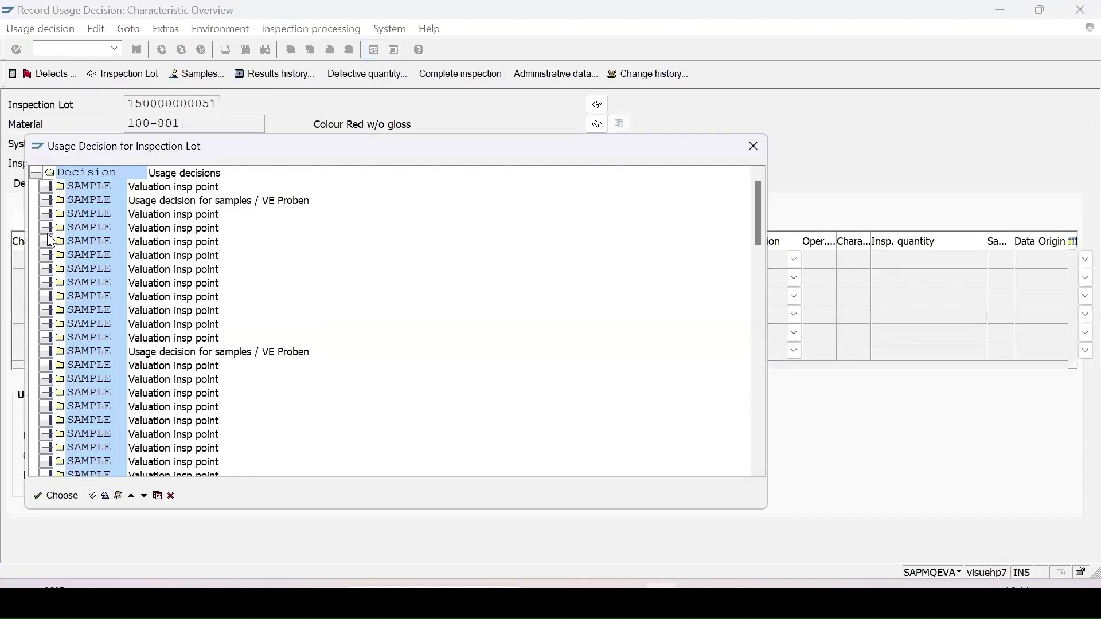
{"action": "left_click", "coordinate": [47, 198]}
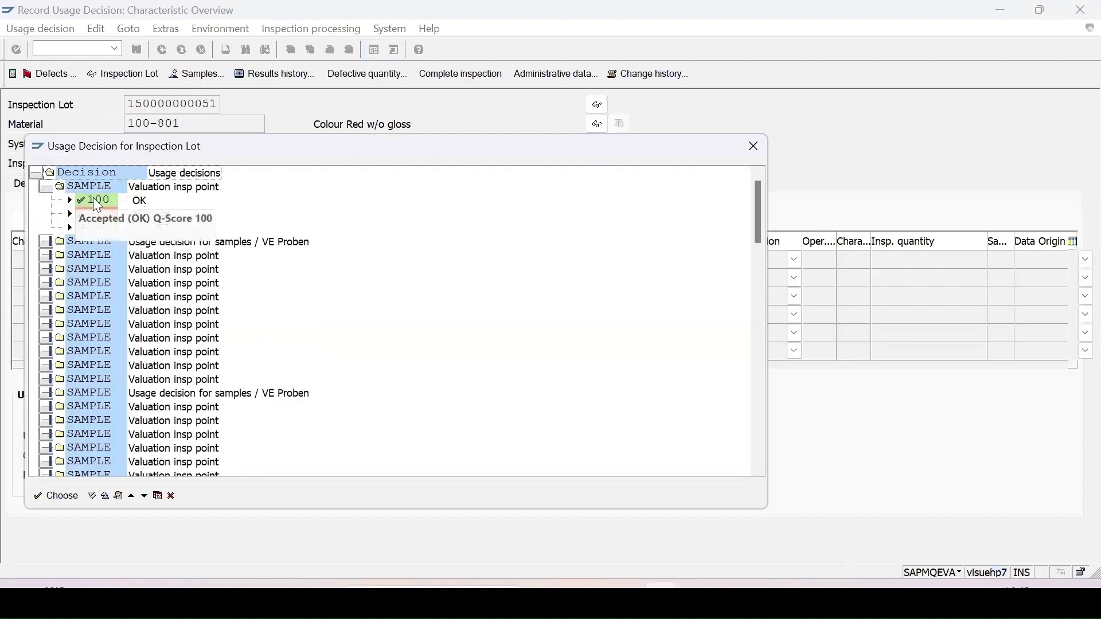
{"action": "double_click", "coordinate": [95, 201]}
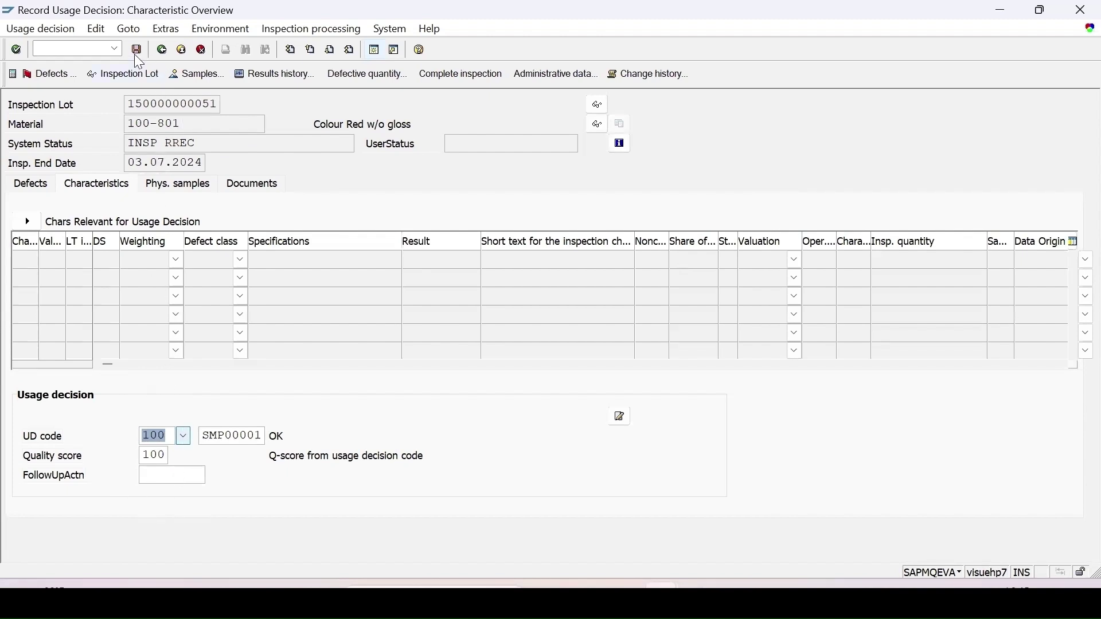
{"action": "left_click", "coordinate": [173, 192]}
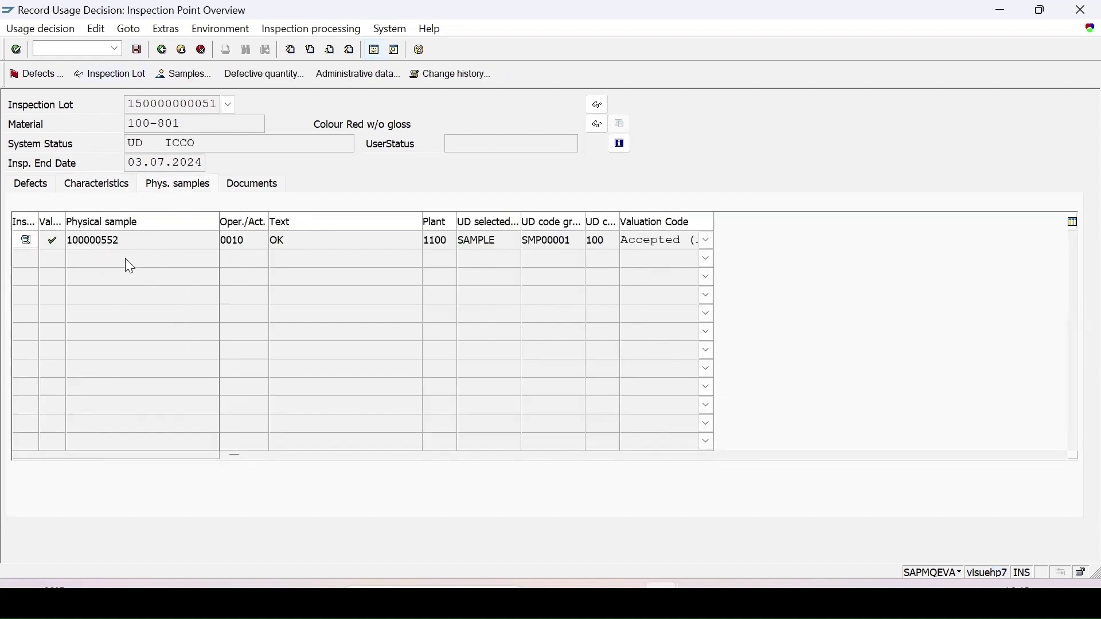
{"action": "left_click", "coordinate": [136, 50]}
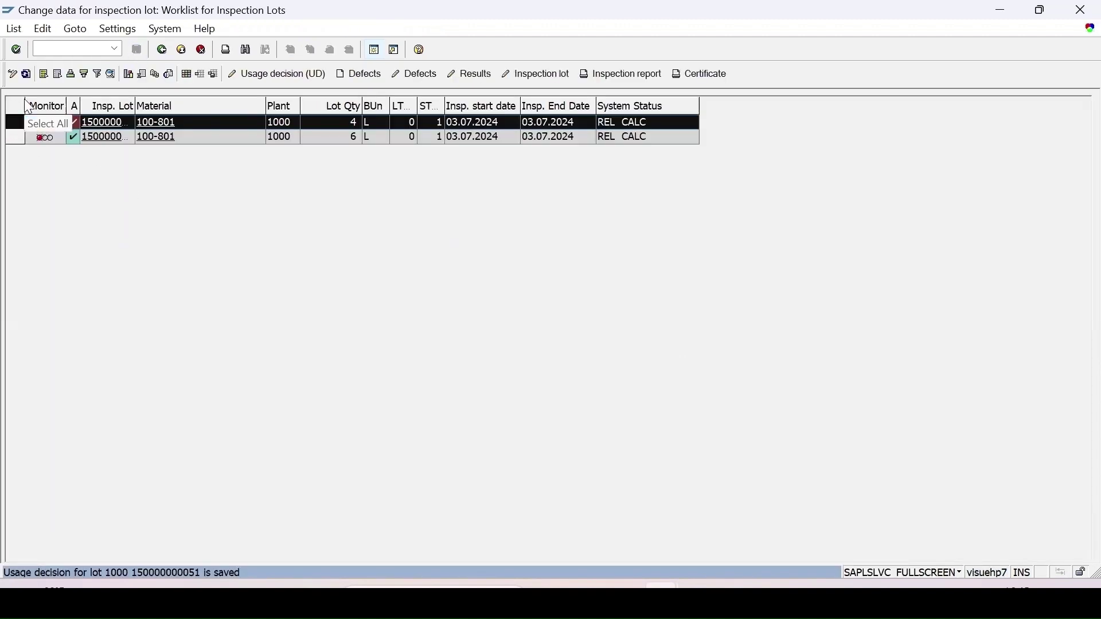
{"action": "left_click", "coordinate": [28, 75]}
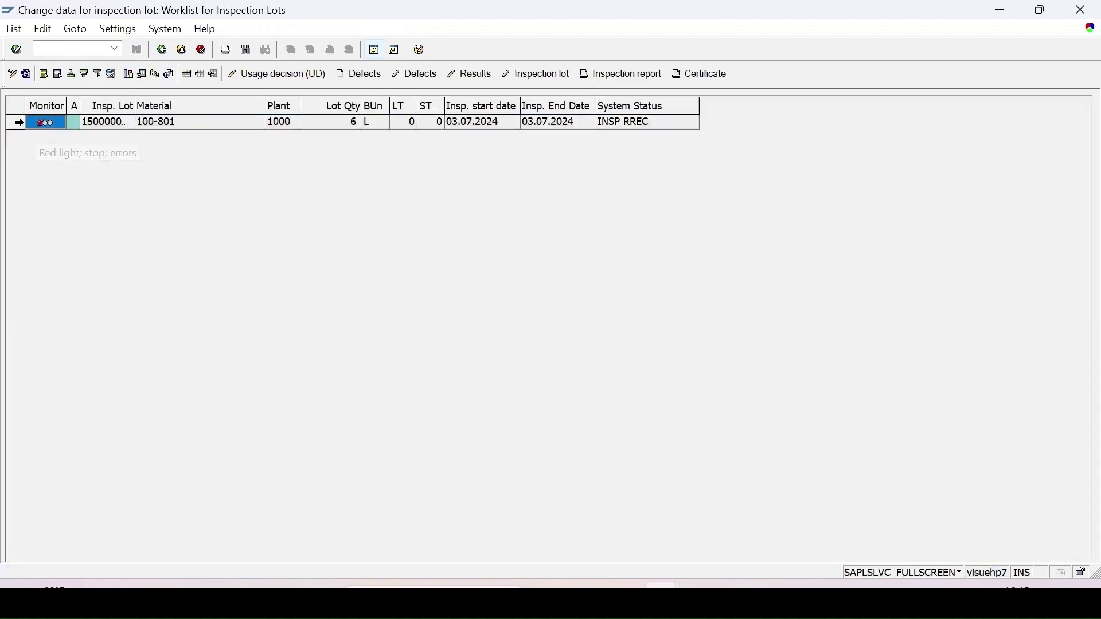
{"action": "left_click", "coordinate": [14, 122]}
{"action": "left_click", "coordinate": [264, 75]}
{"action": "left_click", "coordinate": [93, 199]}
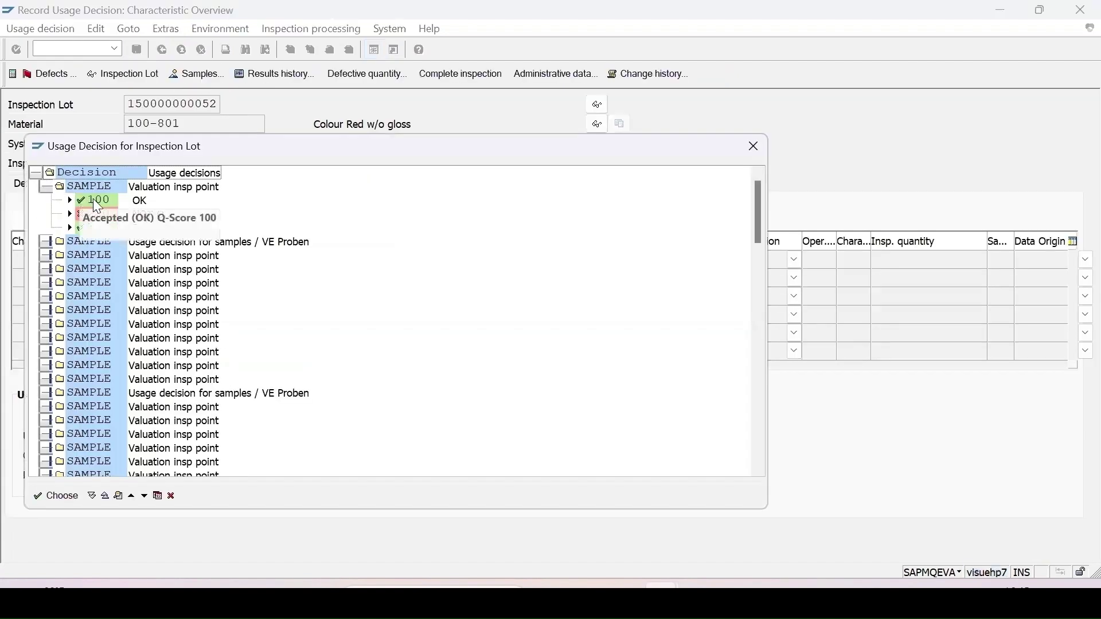
{"action": "double_click", "coordinate": [93, 198]}
{"action": "left_click", "coordinate": [137, 50]}
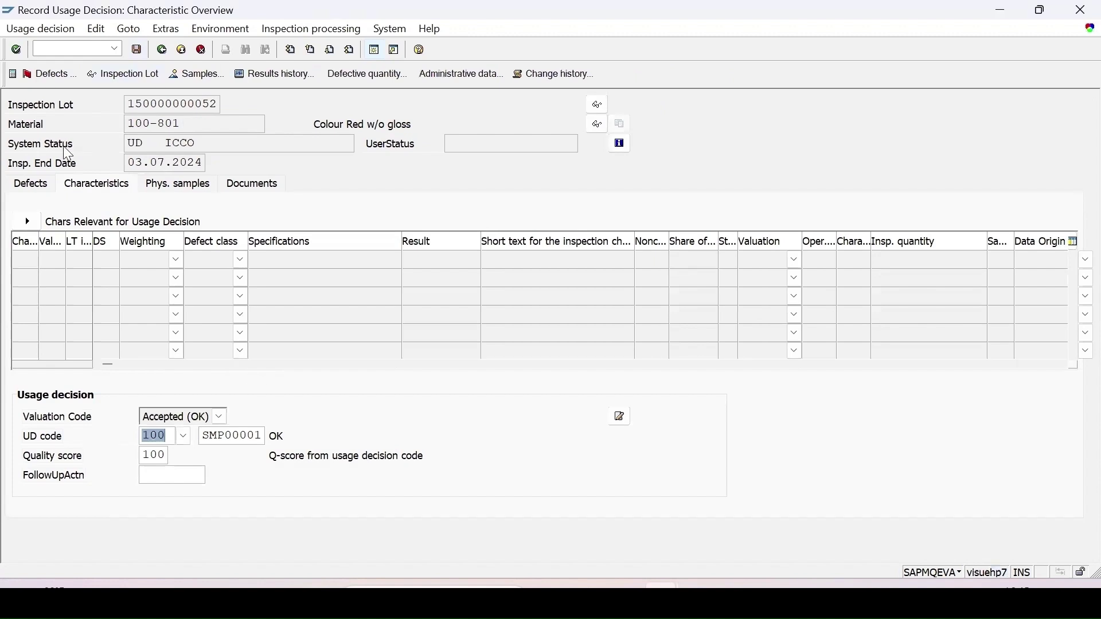
{"action": "left_click", "coordinate": [174, 73]}
{"action": "left_click", "coordinate": [137, 51]}
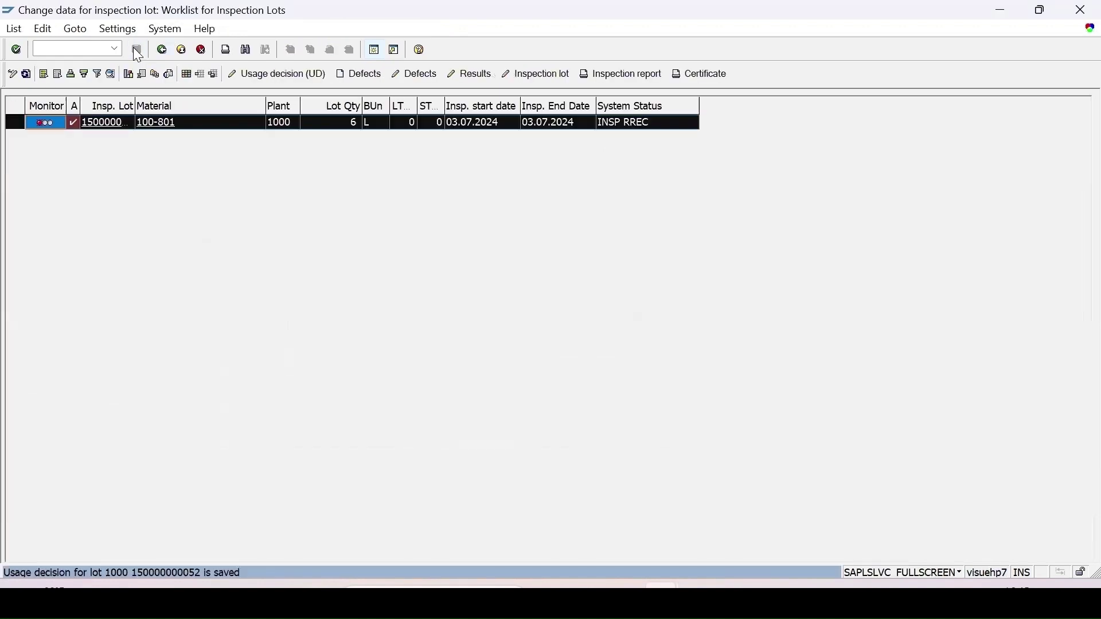
{"action": "left_click", "coordinate": [27, 77]}
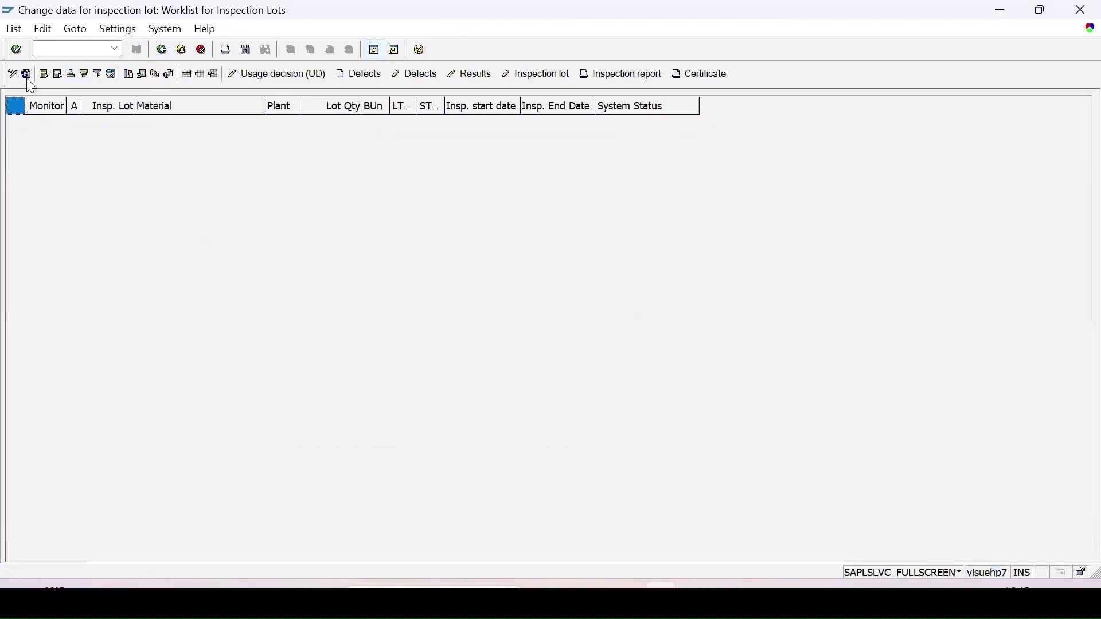
- Open the quality management customizing with qcc0 and view the physical-sample container definitions under Quality Inspection, Sample Management
{"action": "type", "text": "/n"}
{"action": "key", "text": "Return"}
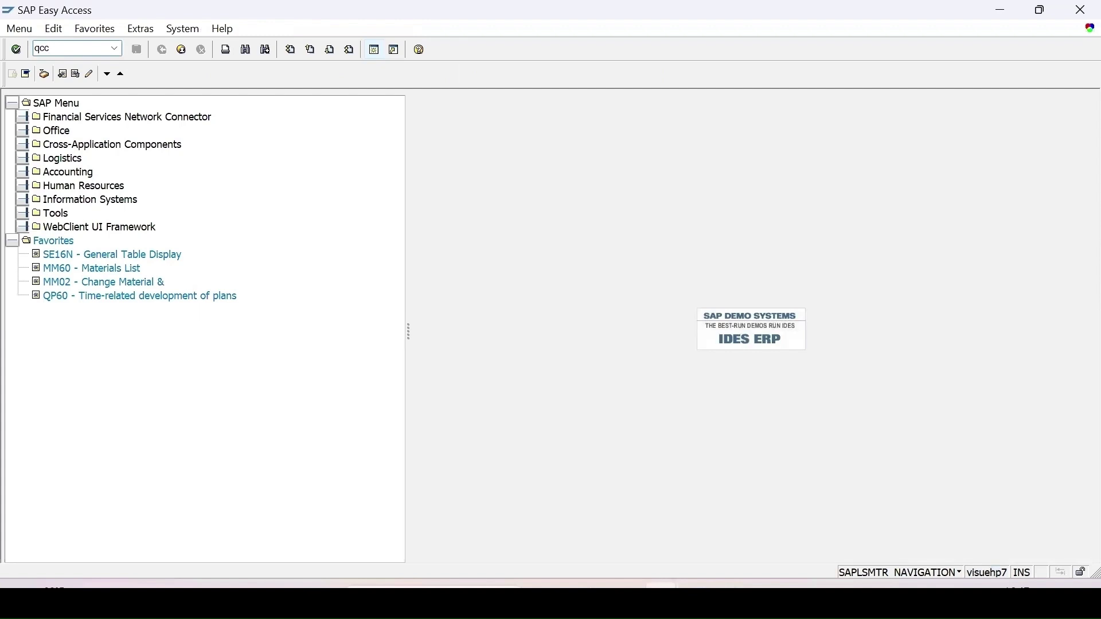
{"action": "key", "text": "Return"}
{"action": "left_click", "coordinate": [21, 168]}
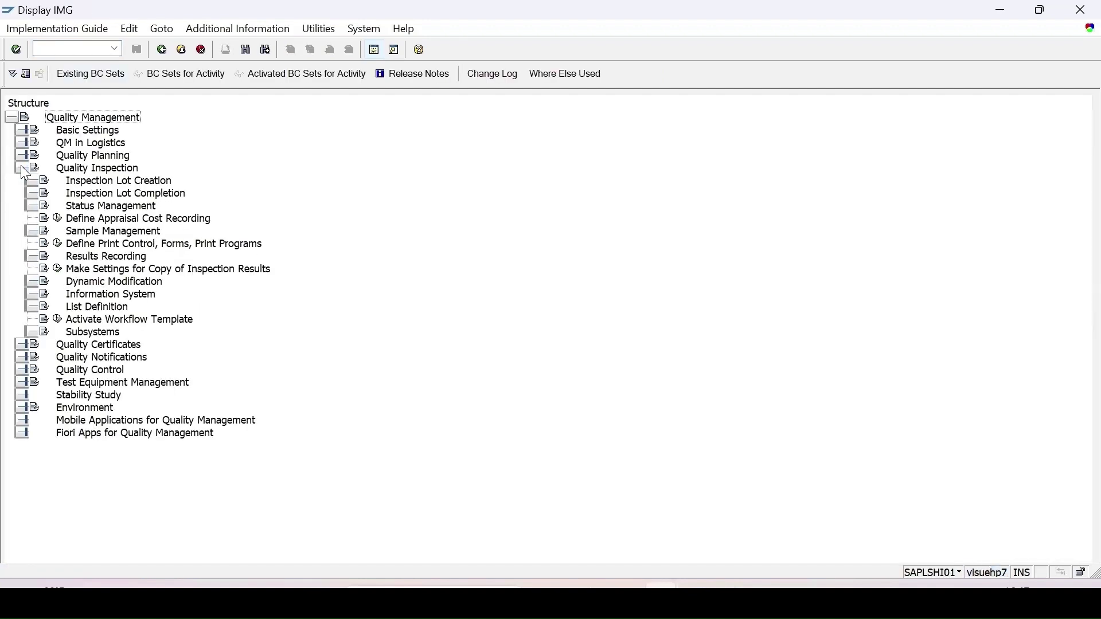
{"action": "left_click", "coordinate": [31, 233]}
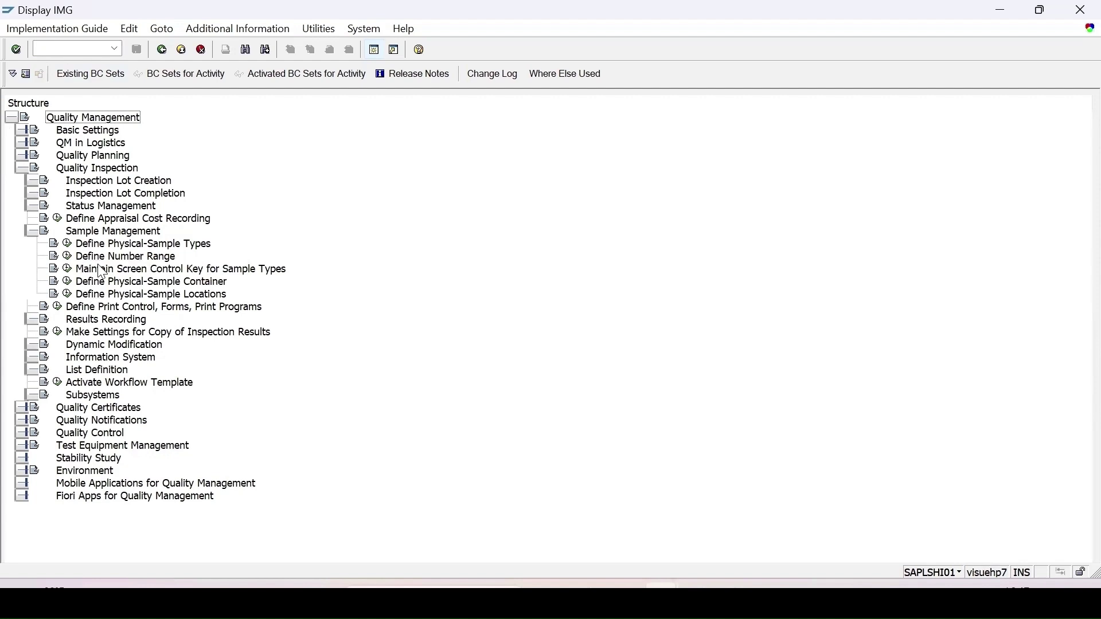
{"action": "left_click", "coordinate": [69, 281]}
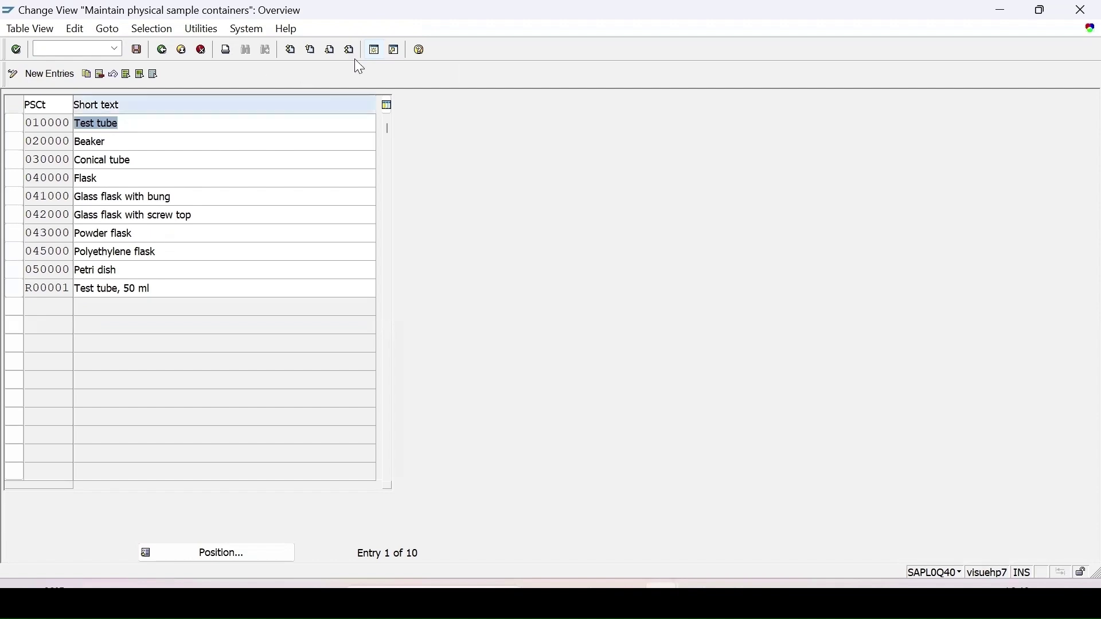
- Open a new session and display physical sample 100000552 with transaction /nQPR3
{"action": "left_click", "coordinate": [374, 50]}
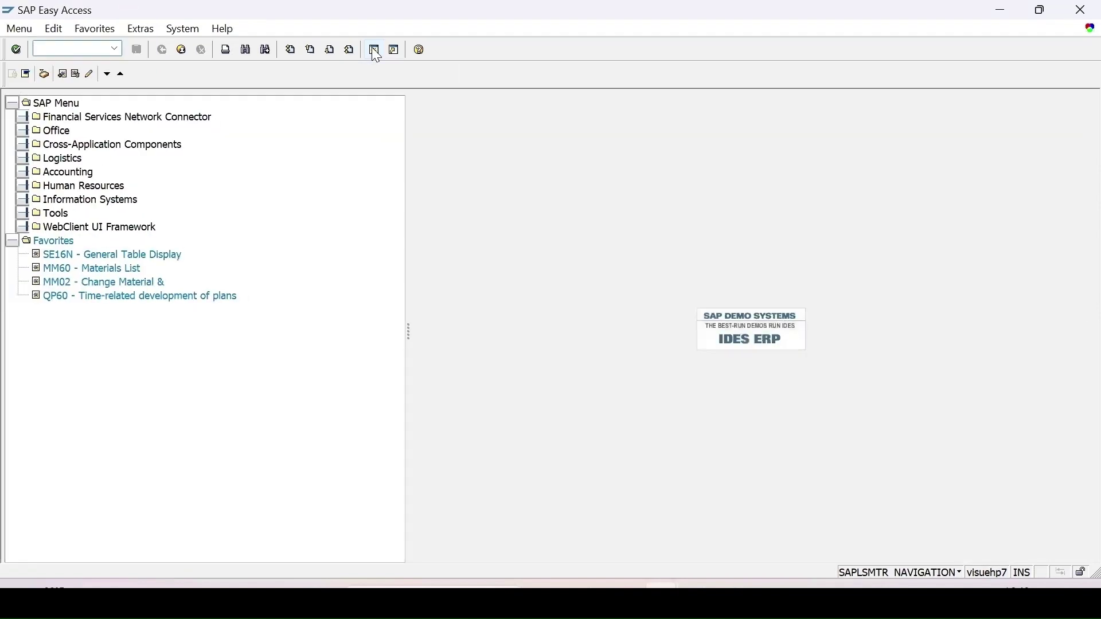
{"action": "left_click", "coordinate": [114, 49]}
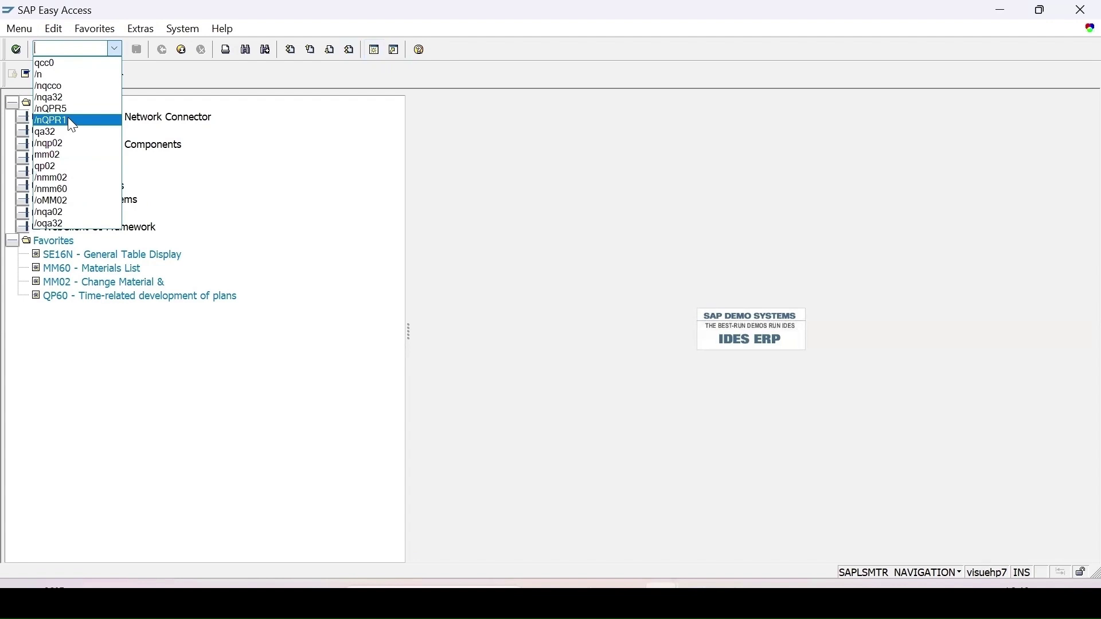
{"action": "left_click", "coordinate": [73, 120]}
{"action": "left_click", "coordinate": [77, 49]}
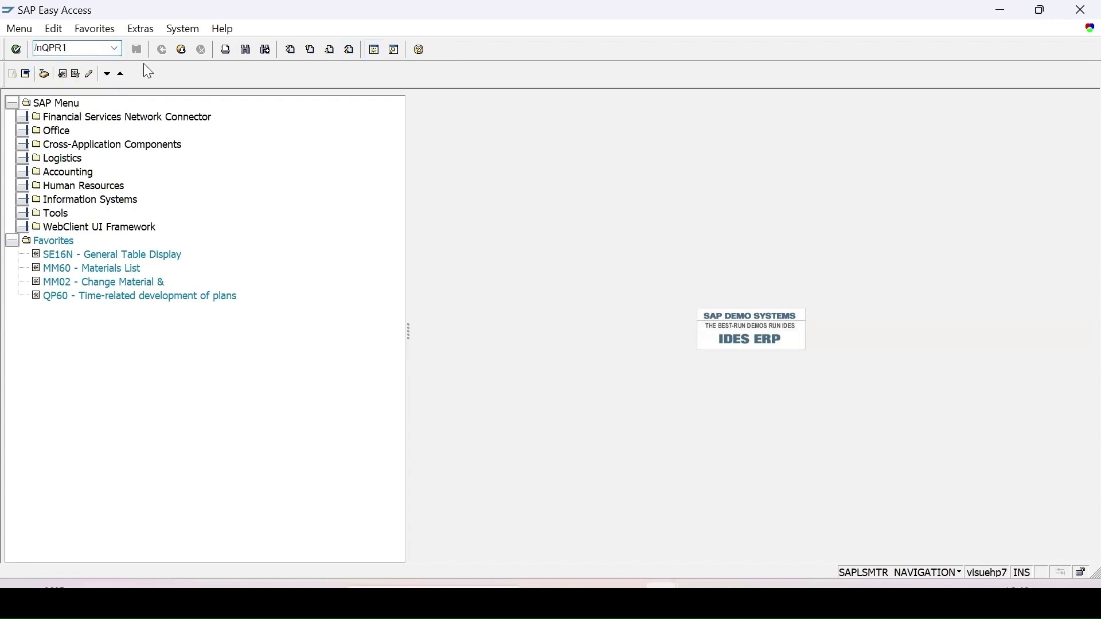
{"action": "type", "text": "3"}
{"action": "key", "text": "Return"}
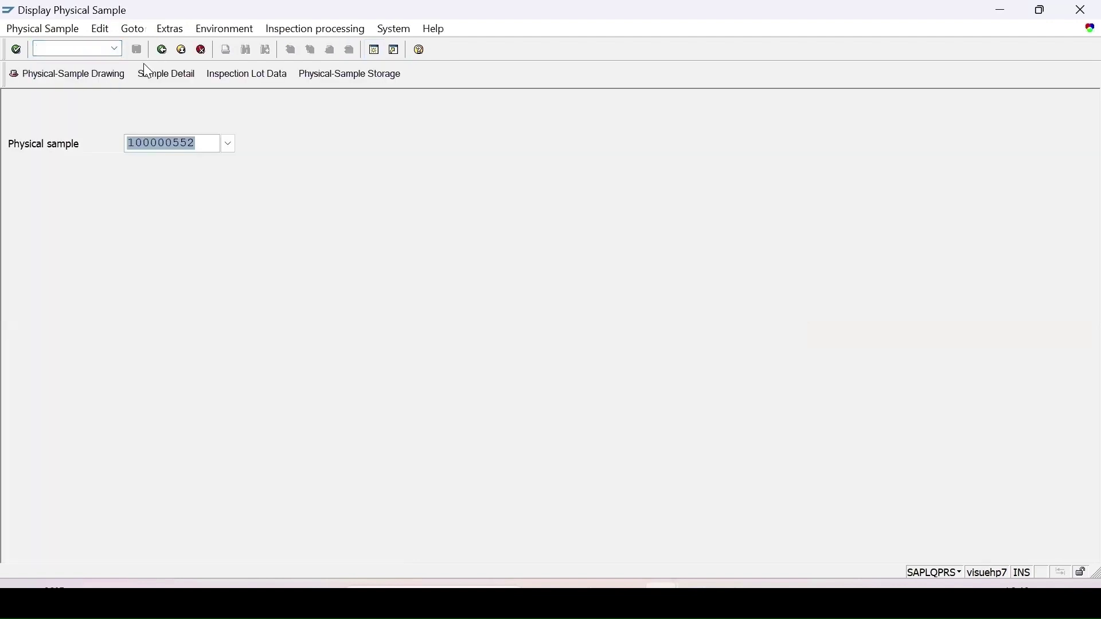
{"action": "key", "text": "Return"}
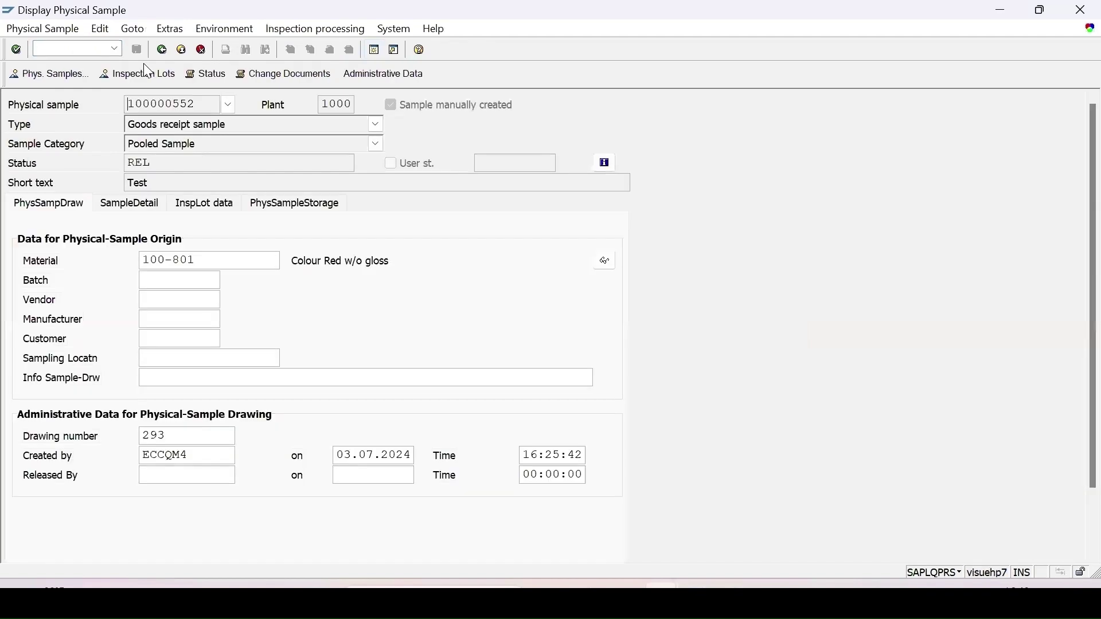
- List the sample container choices in the sample's detail data, compare them with the container customizing, and return to the customizing structure
{"action": "left_click", "coordinate": [122, 208]}
{"action": "left_click", "coordinate": [165, 280]}
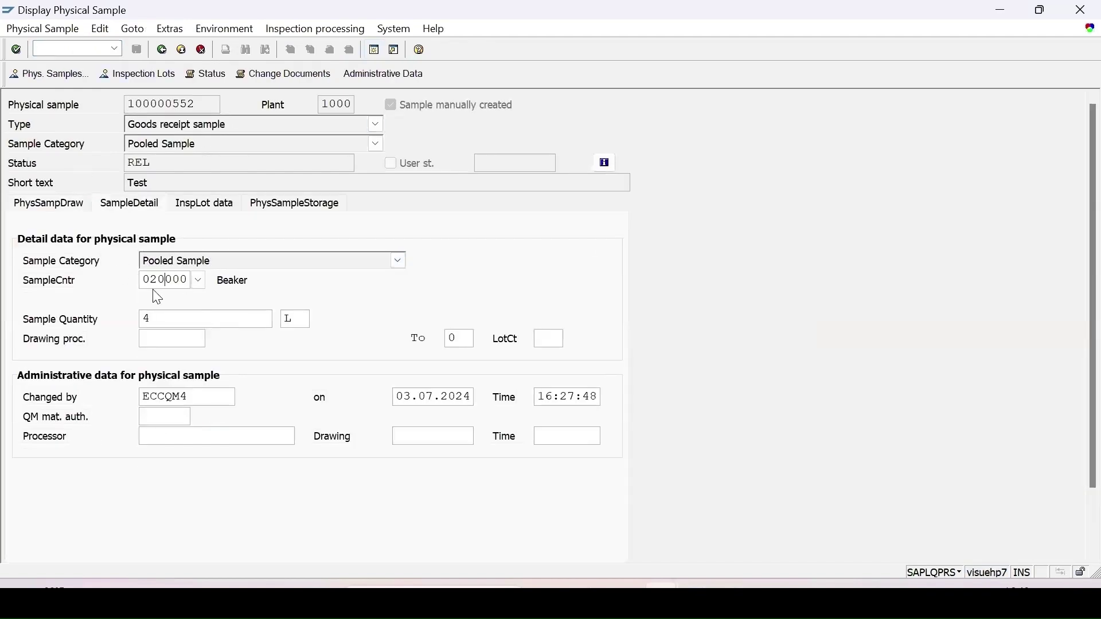
{"action": "left_click", "coordinate": [200, 281]}
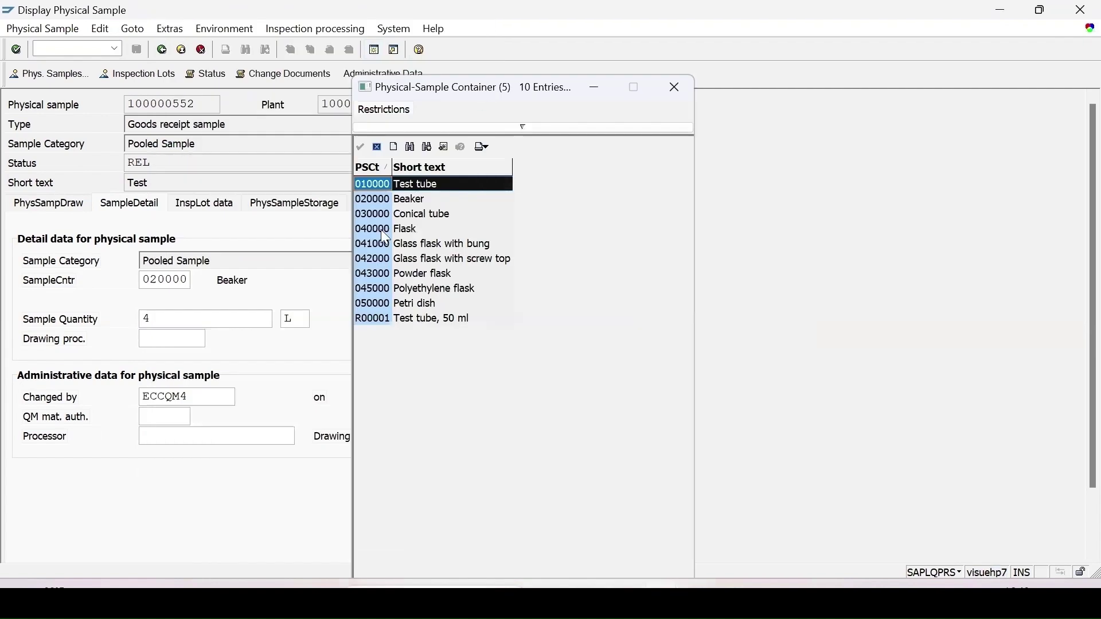
{"action": "mouse_move", "coordinate": [659, 602]}
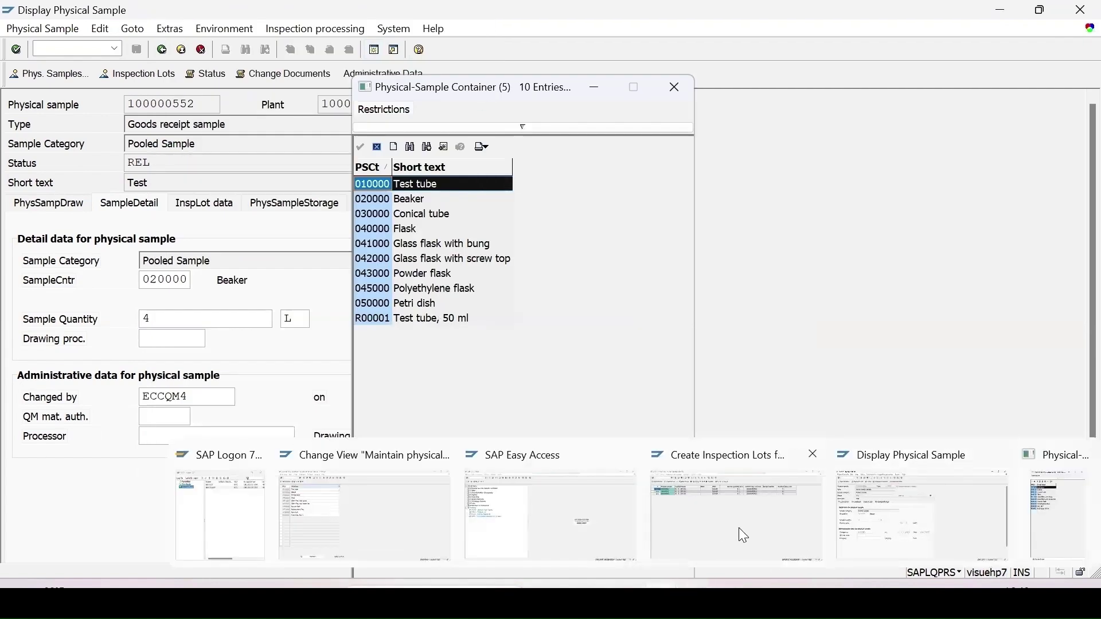
{"action": "left_click", "coordinate": [368, 521]}
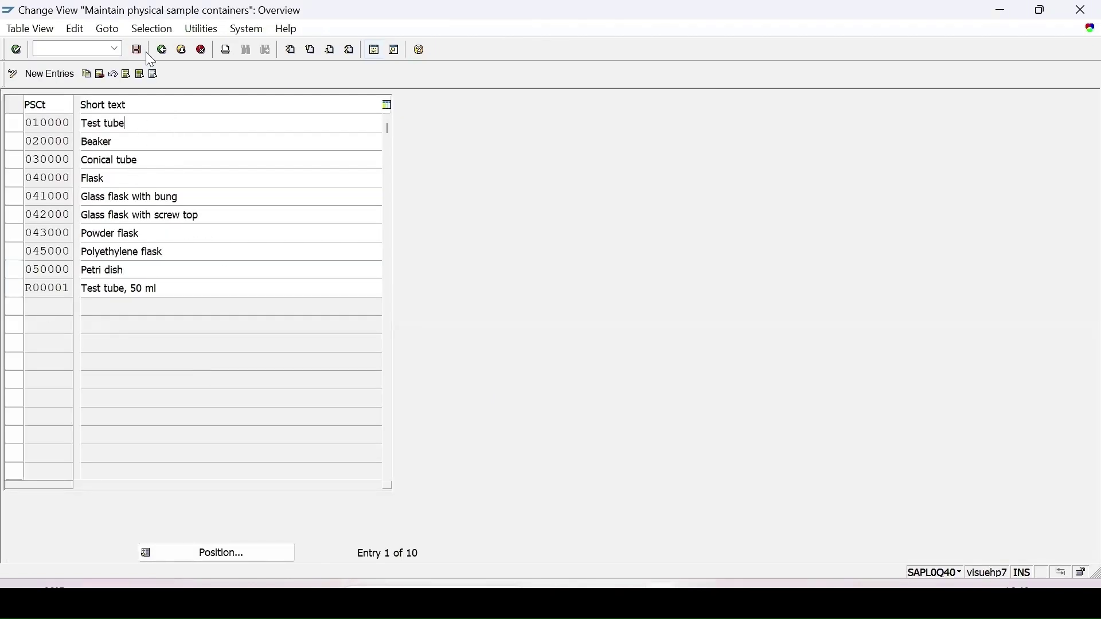
{"action": "left_click", "coordinate": [163, 51]}
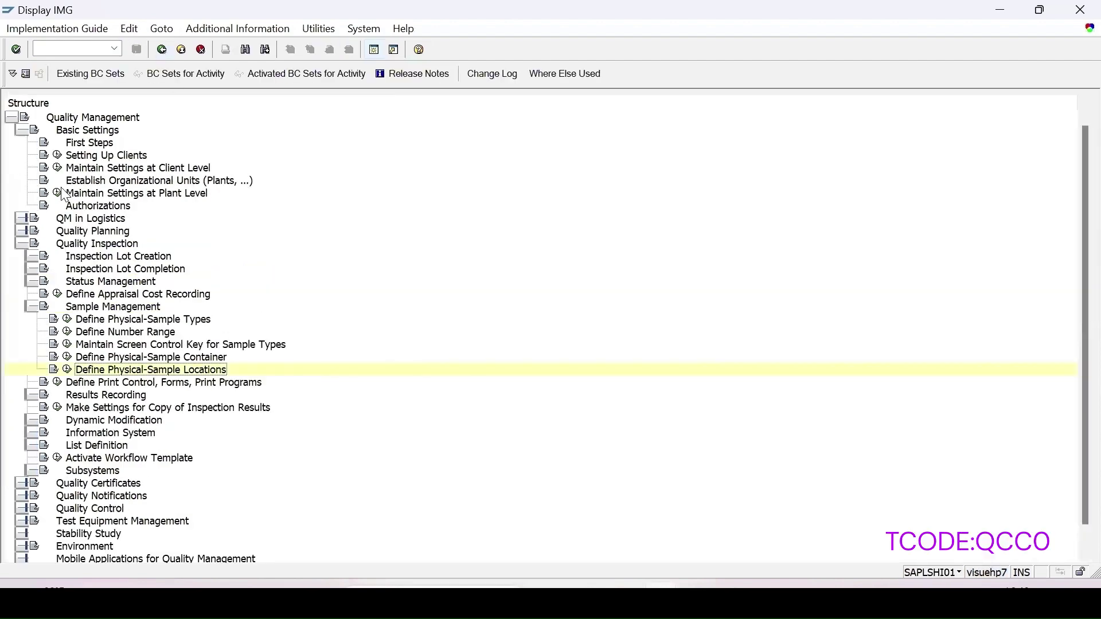
- Review the storage location for reserves in plant 1000's inspection lot completion settings, and return to the customizing structure
{"action": "left_click", "coordinate": [60, 196]}
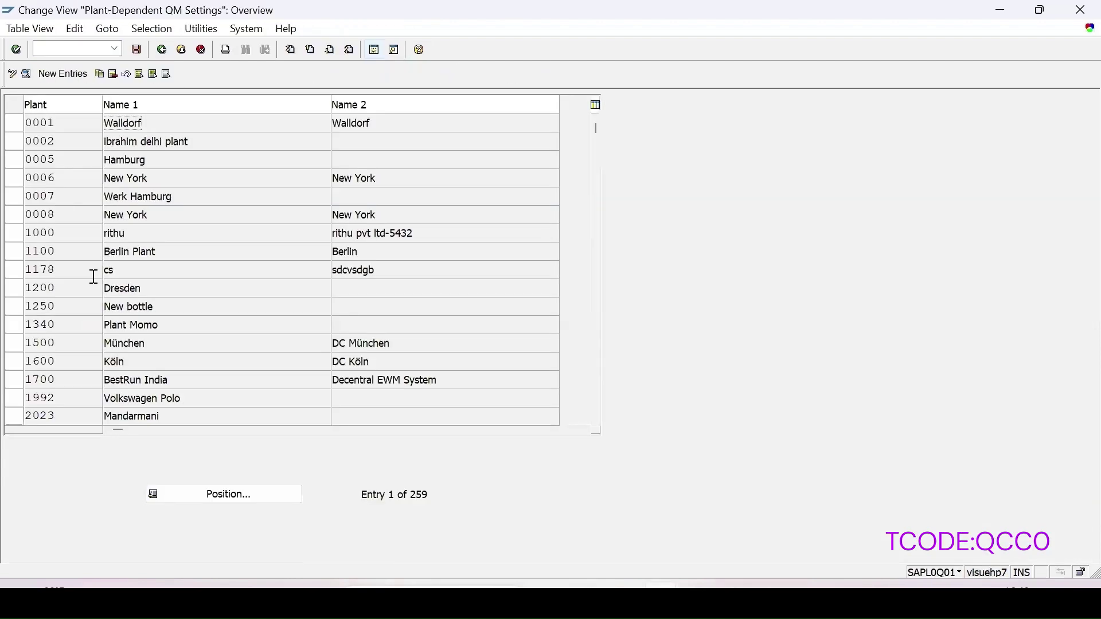
{"action": "left_click", "coordinate": [14, 233]}
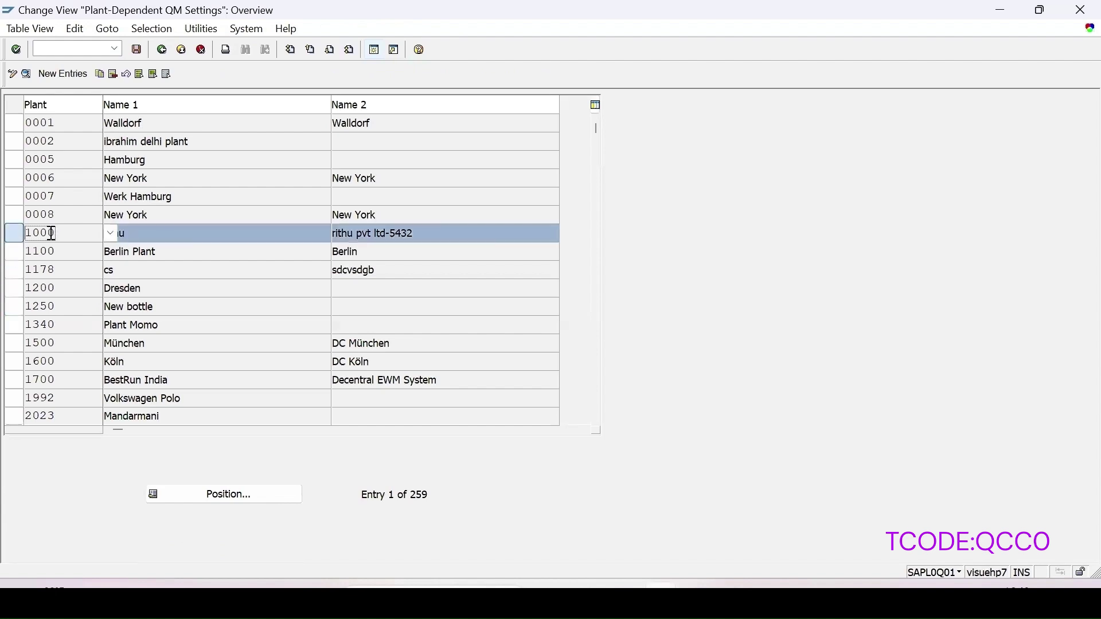
{"action": "double_click", "coordinate": [51, 233]}
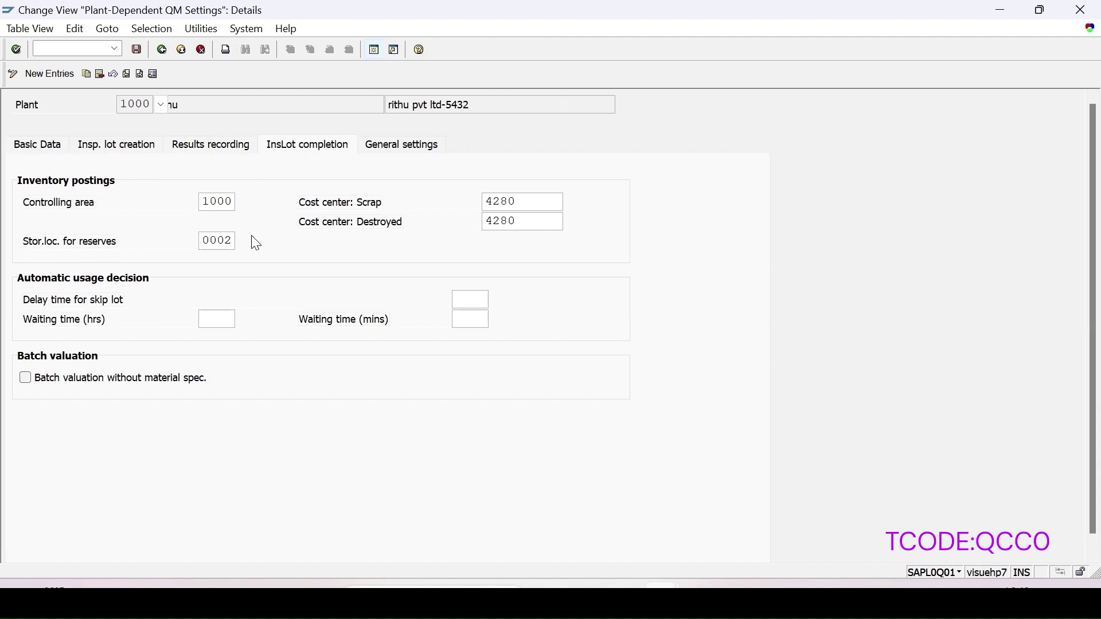
{"action": "left_click_drag", "start_coordinate": [201, 241], "coordinate": [250, 249]}
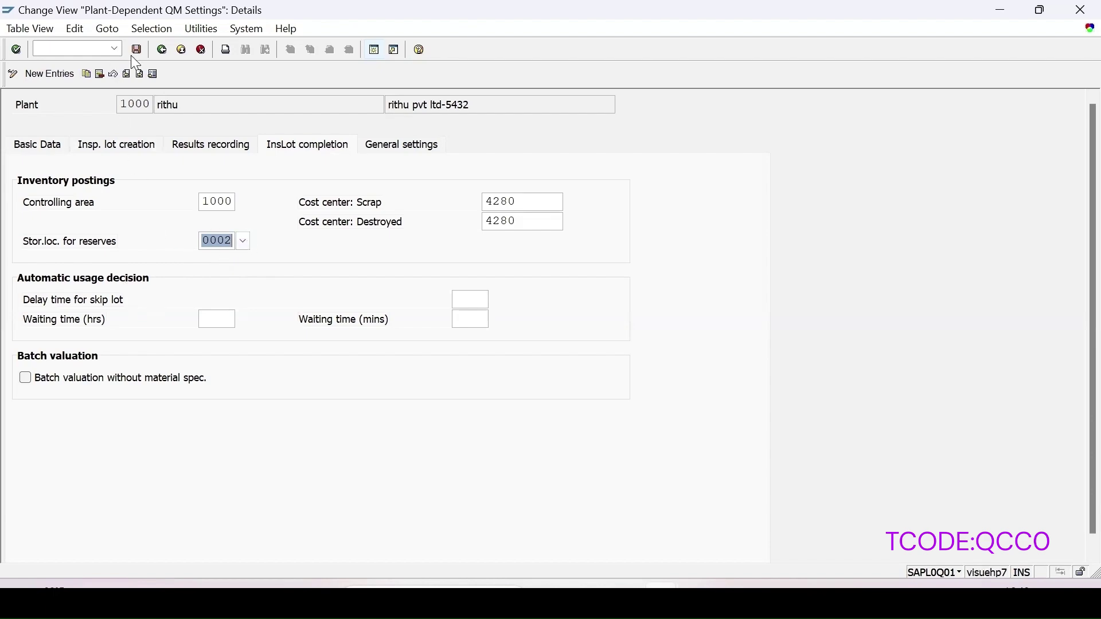
{"action": "left_click", "coordinate": [162, 51]}
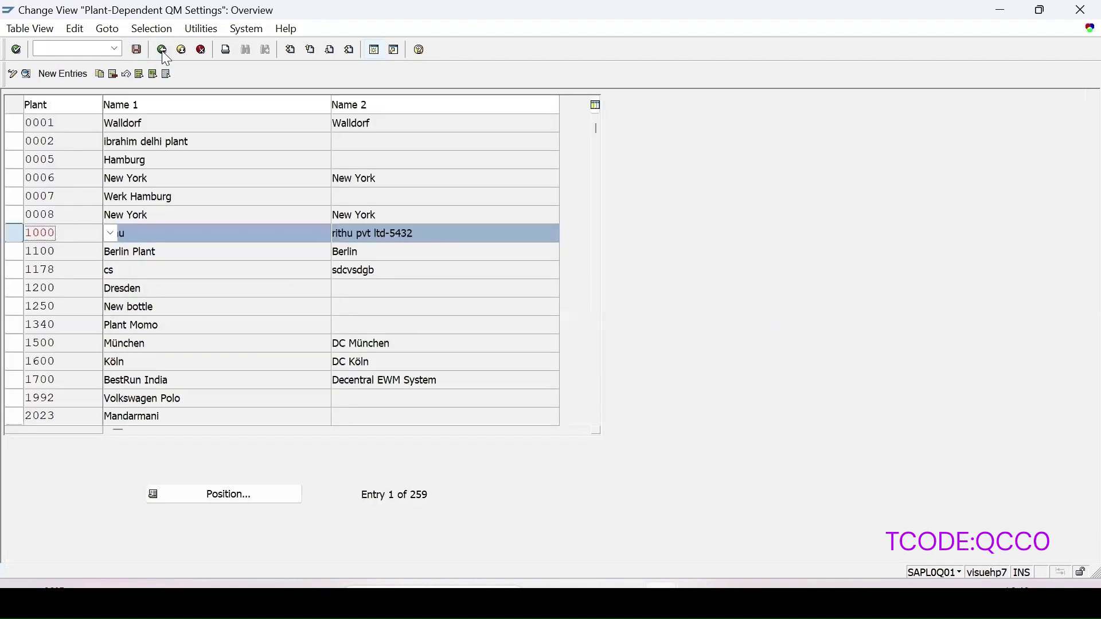
{"action": "left_click", "coordinate": [161, 51]}
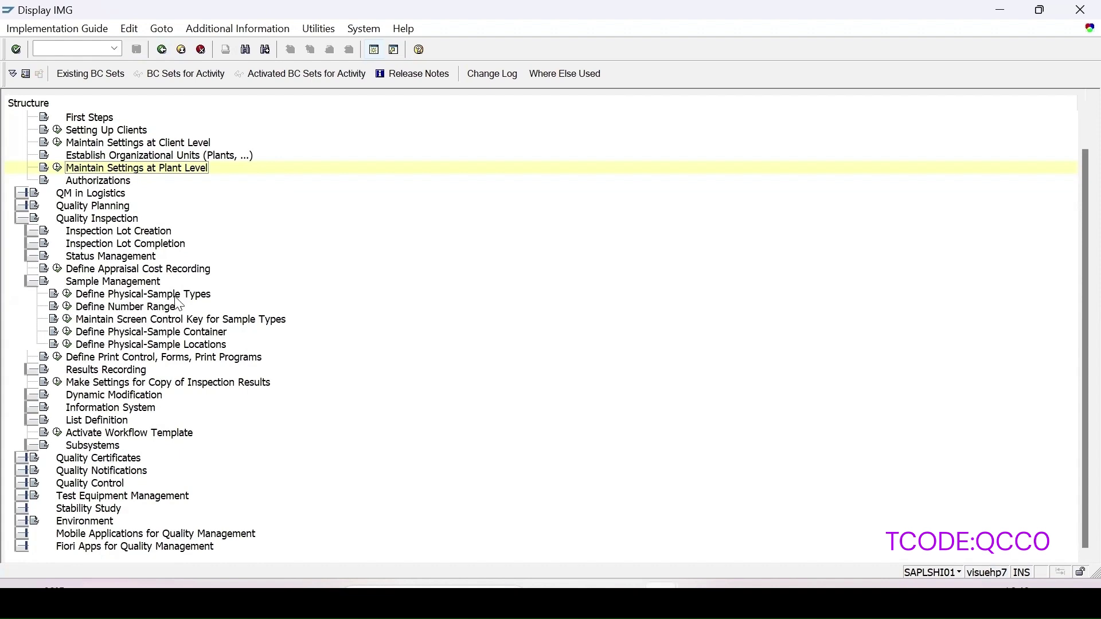
- Compare the physical-sample types defined in customizing with the Type choices offered in /nQPR1, and return to the customizing structure
{"action": "left_click", "coordinate": [67, 293]}
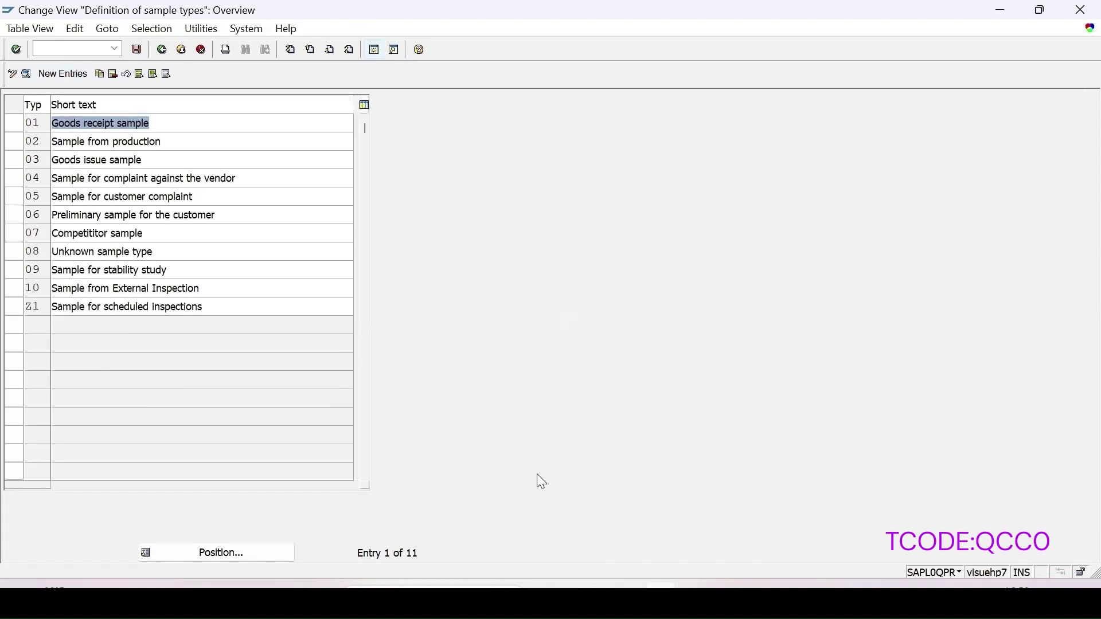
{"action": "mouse_move", "coordinate": [661, 602]}
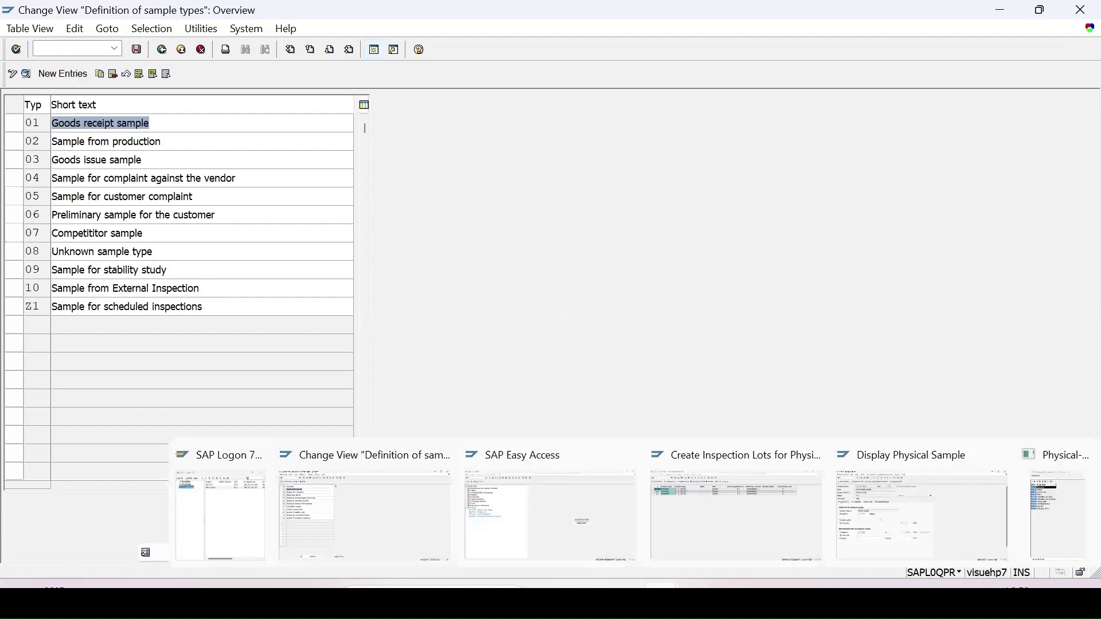
{"action": "left_click", "coordinate": [886, 535]}
{"action": "left_click", "coordinate": [115, 48]}
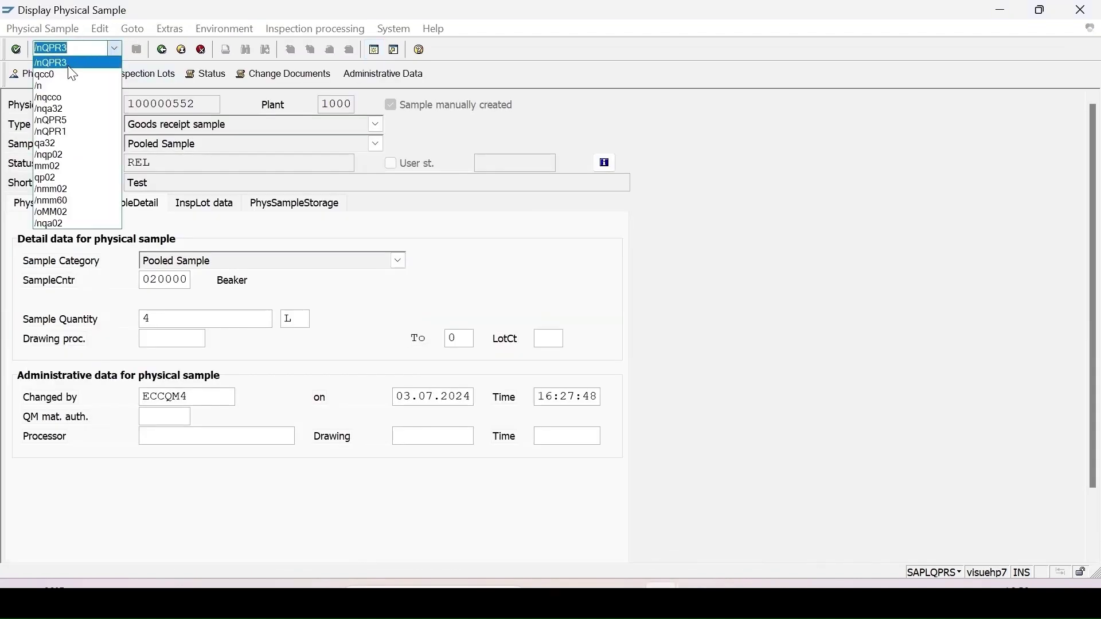
{"action": "left_click", "coordinate": [77, 131]}
{"action": "key", "text": "Return"}
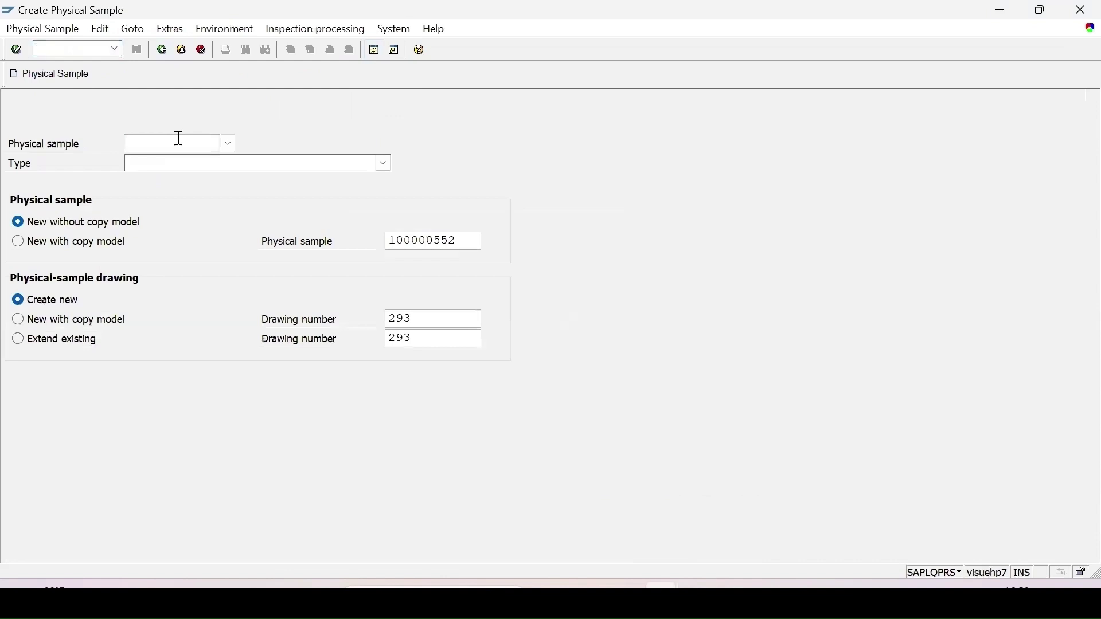
{"action": "left_click", "coordinate": [193, 165]}
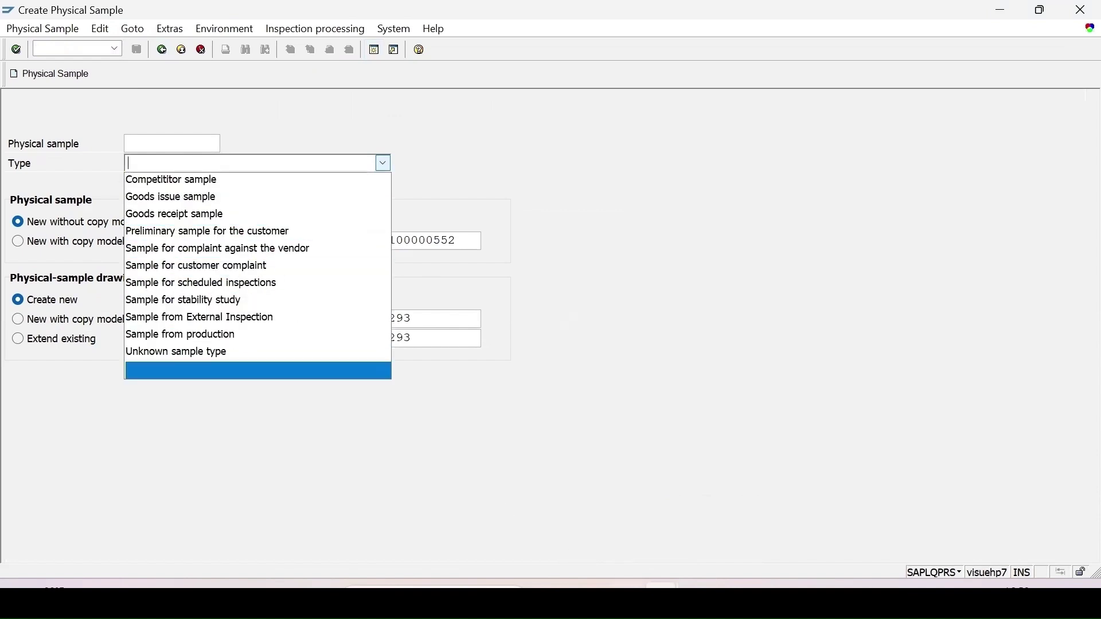
{"action": "mouse_move", "coordinate": [662, 587]}
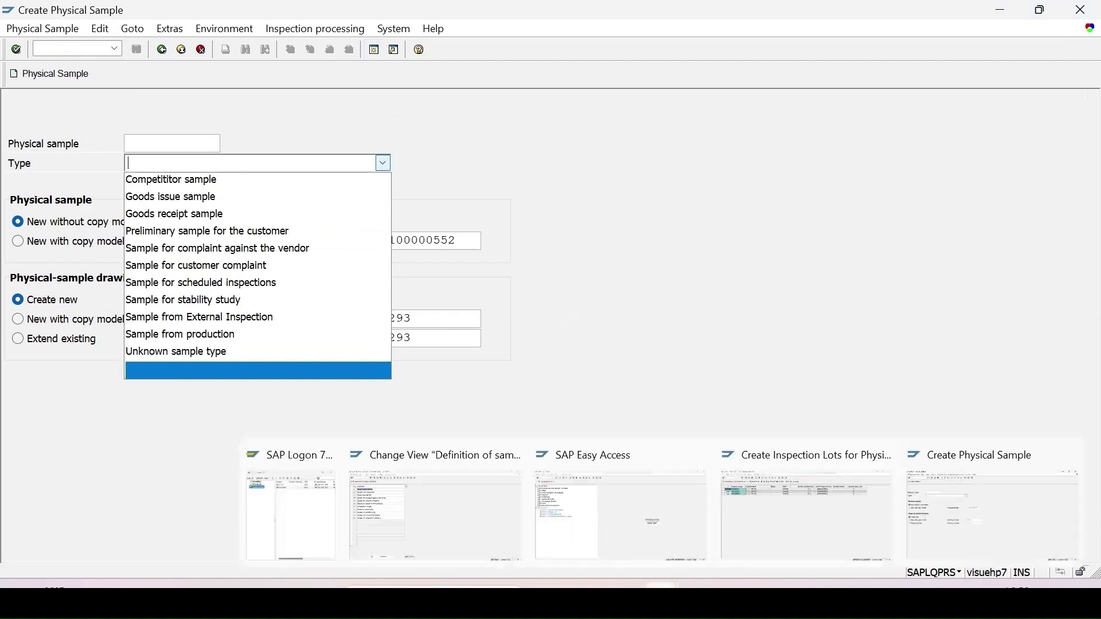
{"action": "left_click", "coordinate": [462, 514]}
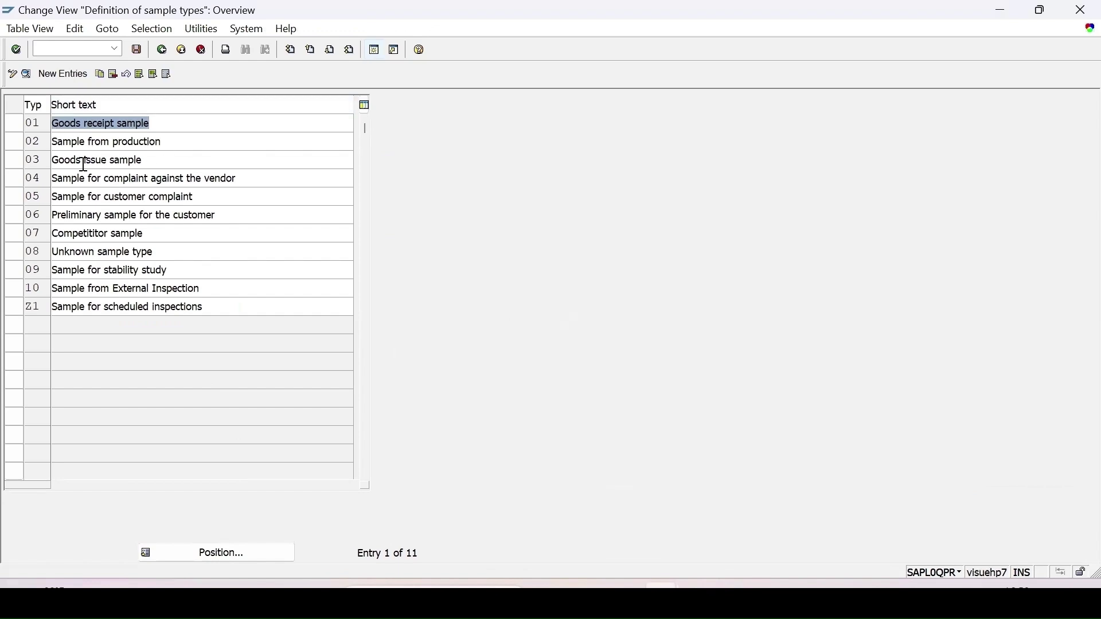
{"action": "left_click", "coordinate": [162, 49]}
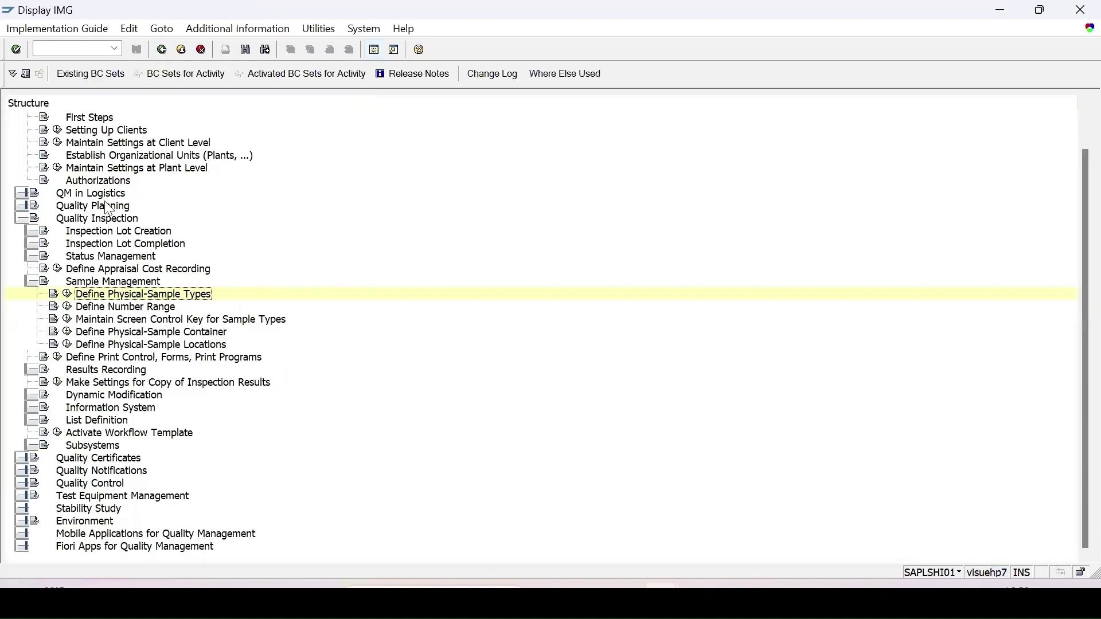